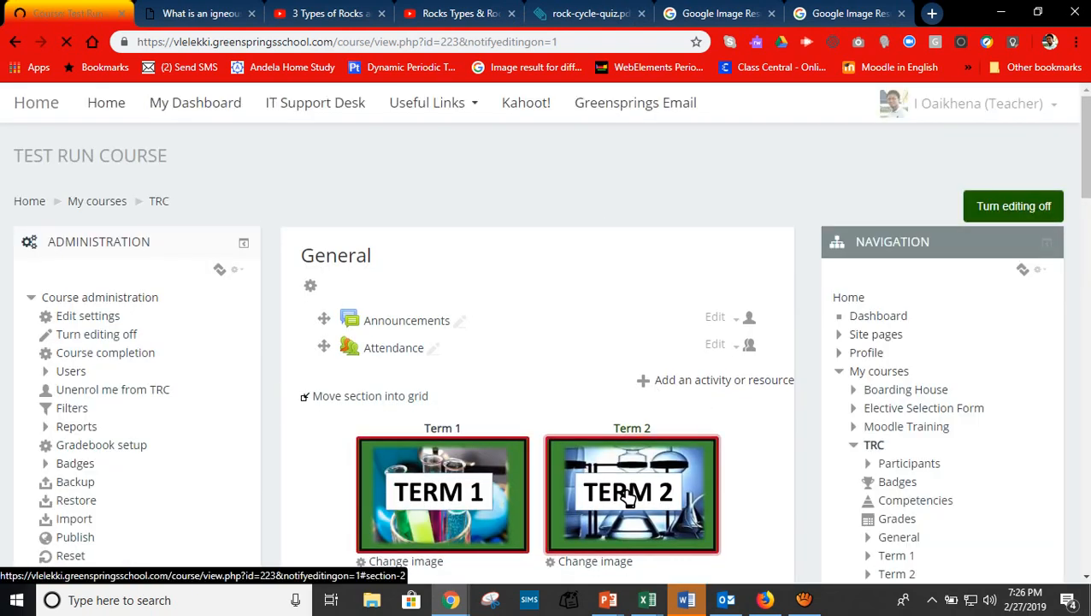
Go to the Term 2 section and dock the Homework, Upcoming events, EduLink Integrator, Logged in user, Activities and Private files blocks.
click(629, 501)
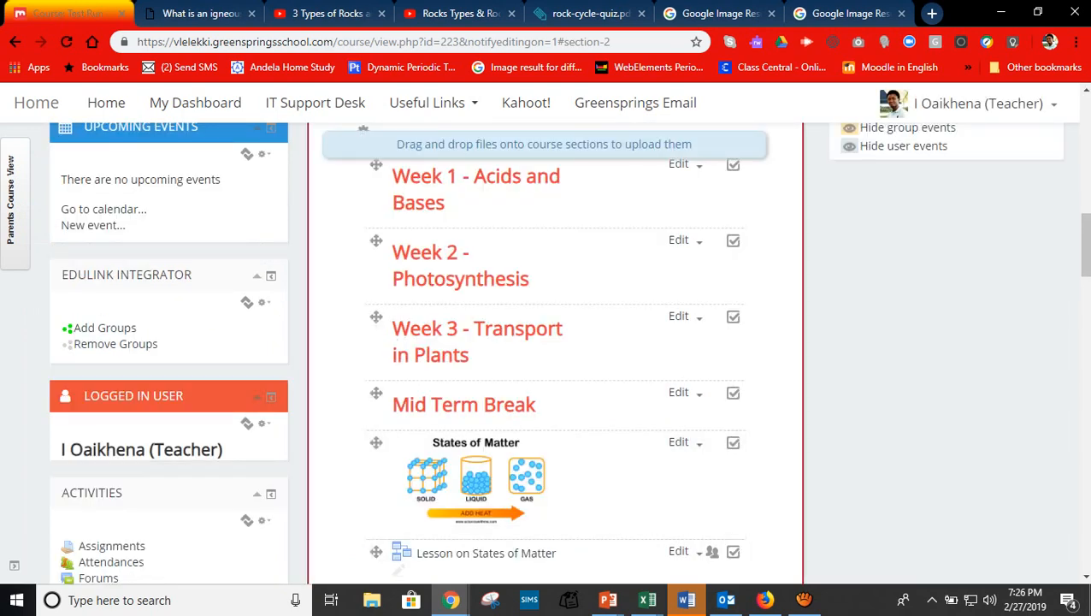
drag(1088, 248, 1088, 192)
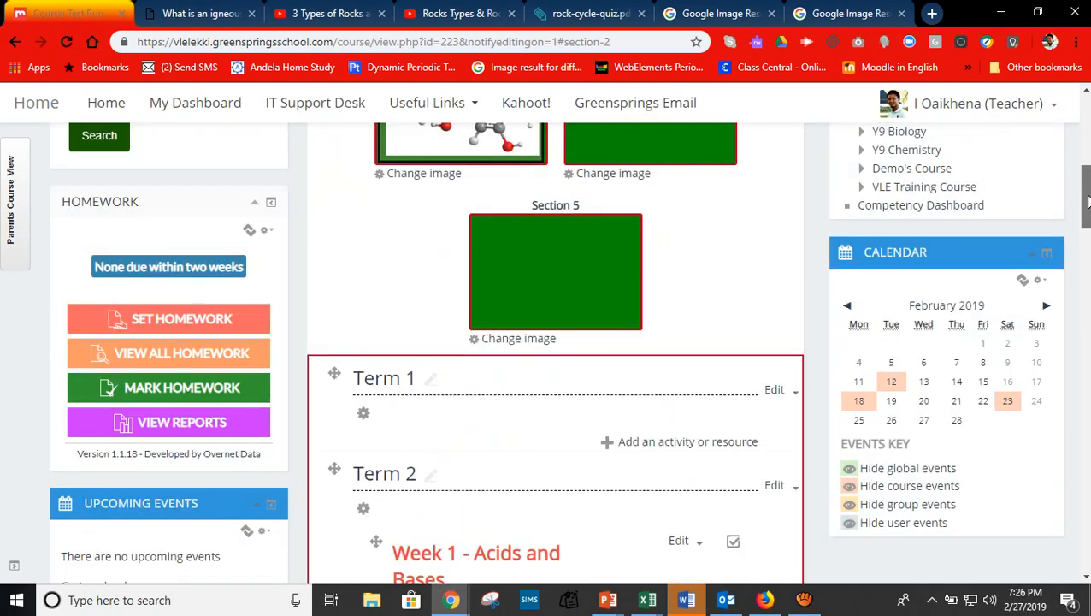
click(272, 203)
click(272, 205)
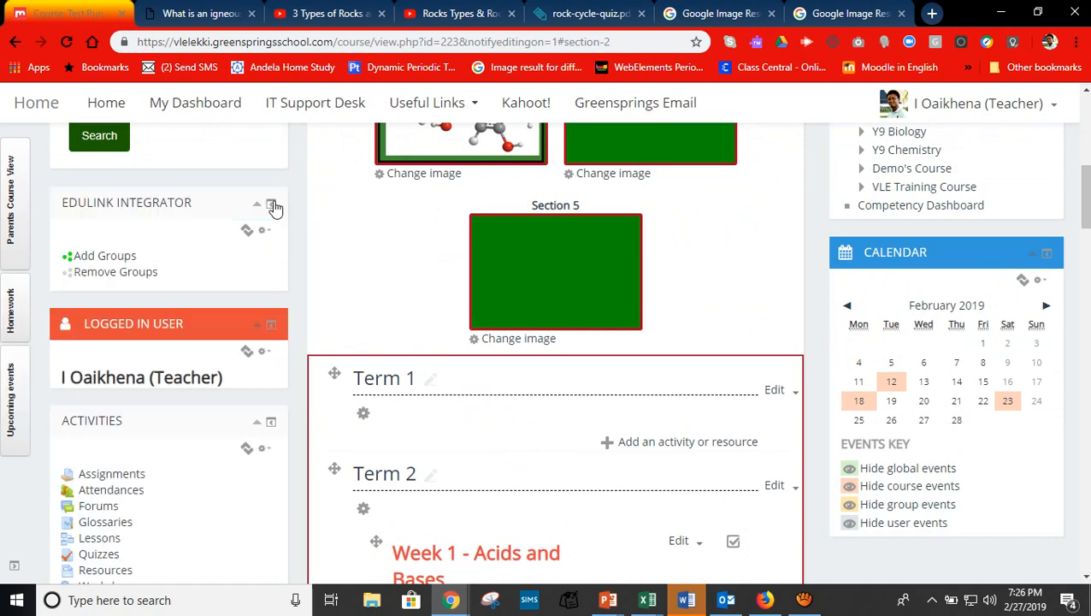
click(272, 205)
click(272, 205)
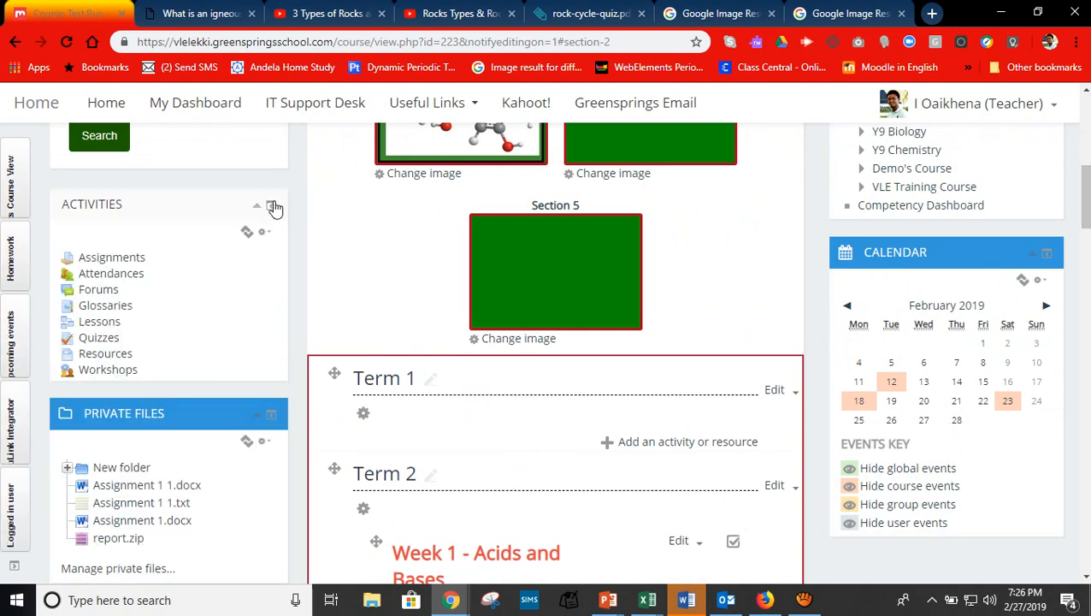
click(272, 205)
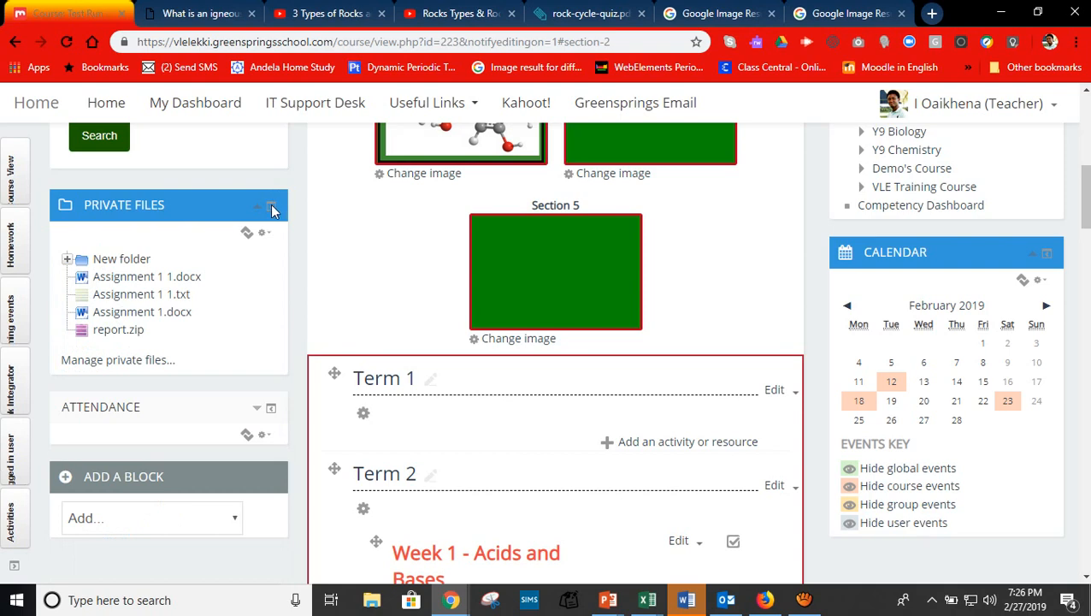
click(271, 206)
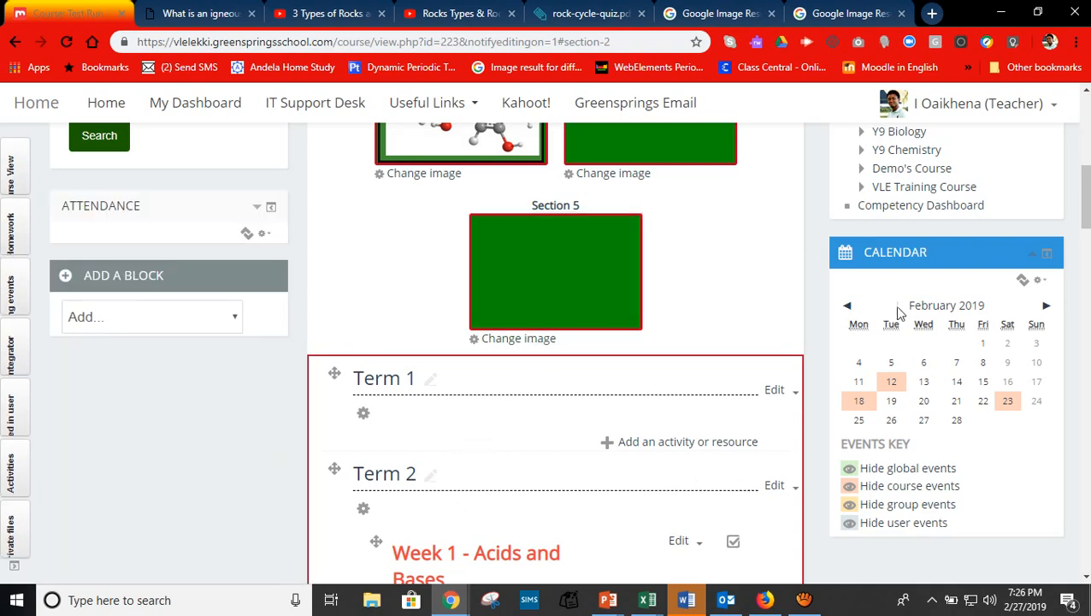
Add a new Lesson activity at the end of the Term 2 section, below Week 5.
scroll(1088, 235, down, 1)
scroll(1087, 235, up, 2)
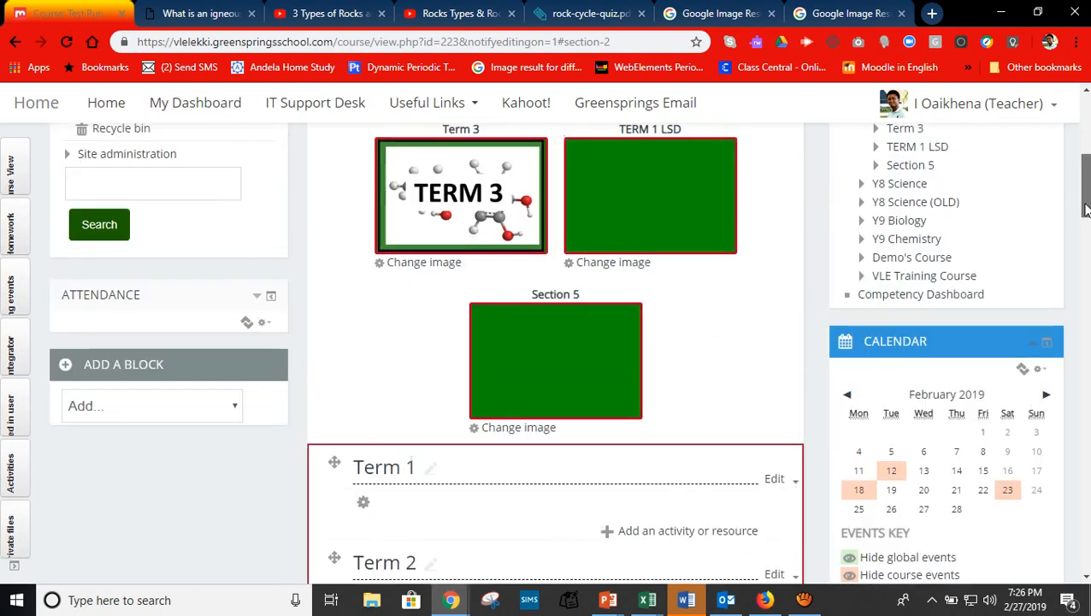
scroll(1086, 235, down, 10)
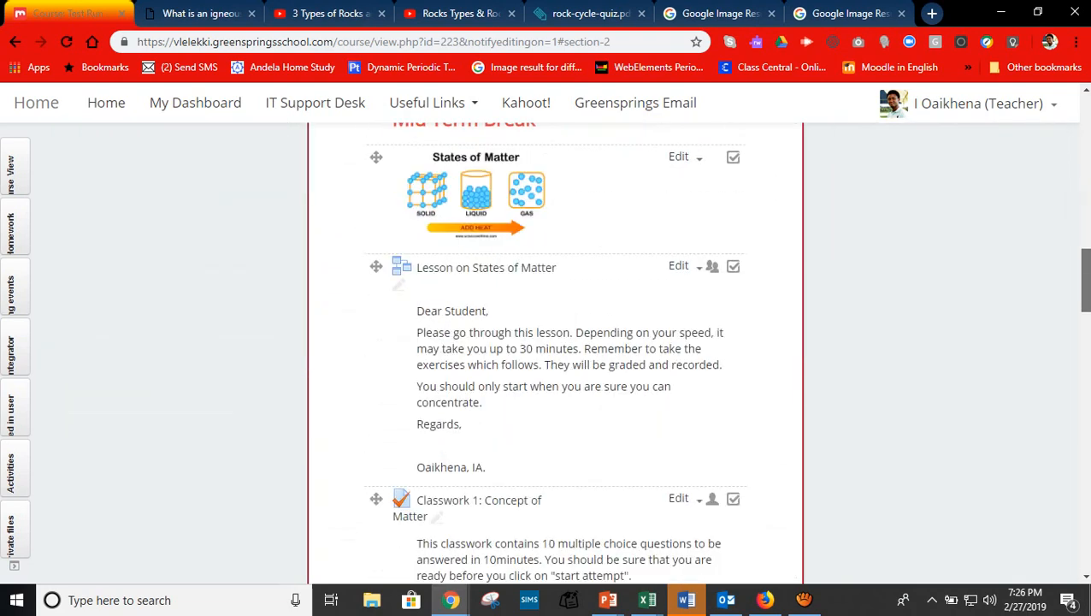
scroll(1086, 235, down, 6)
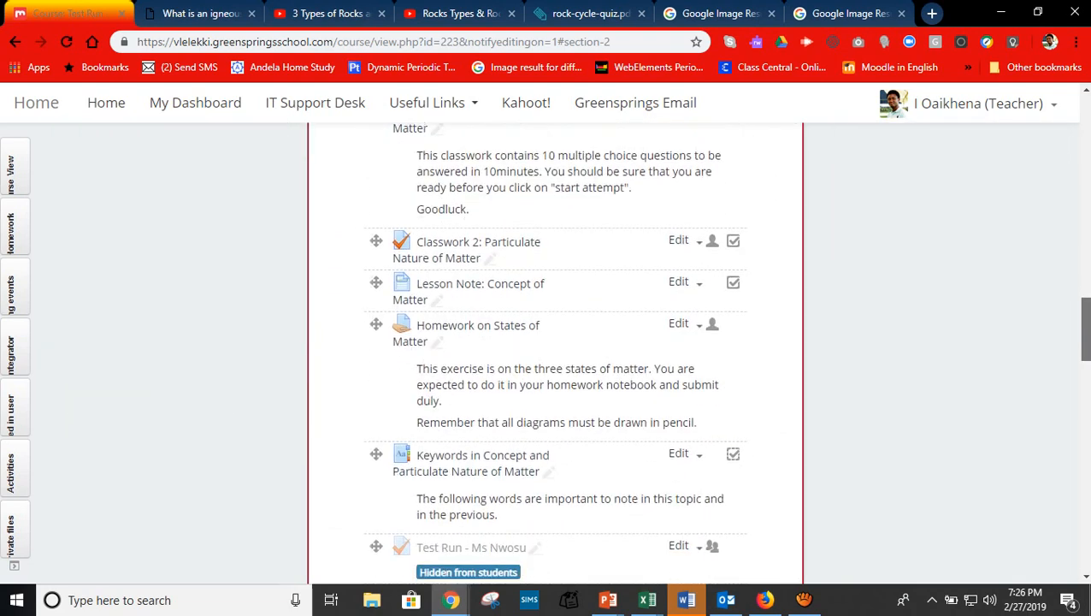
scroll(1086, 390, up, 5)
scroll(1086, 390, down, 6)
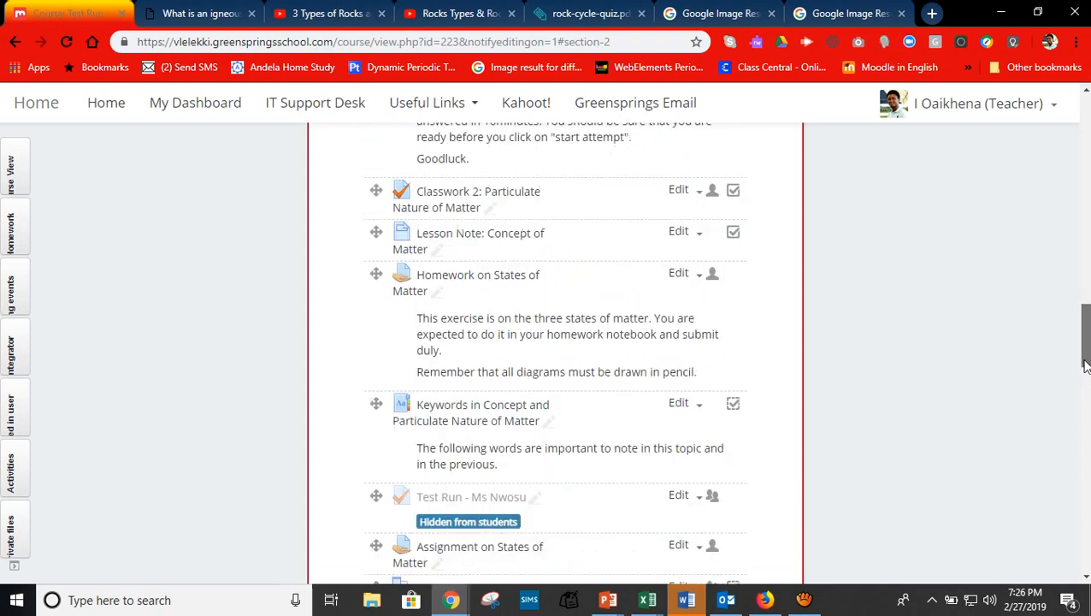
scroll(1086, 390, down, 3)
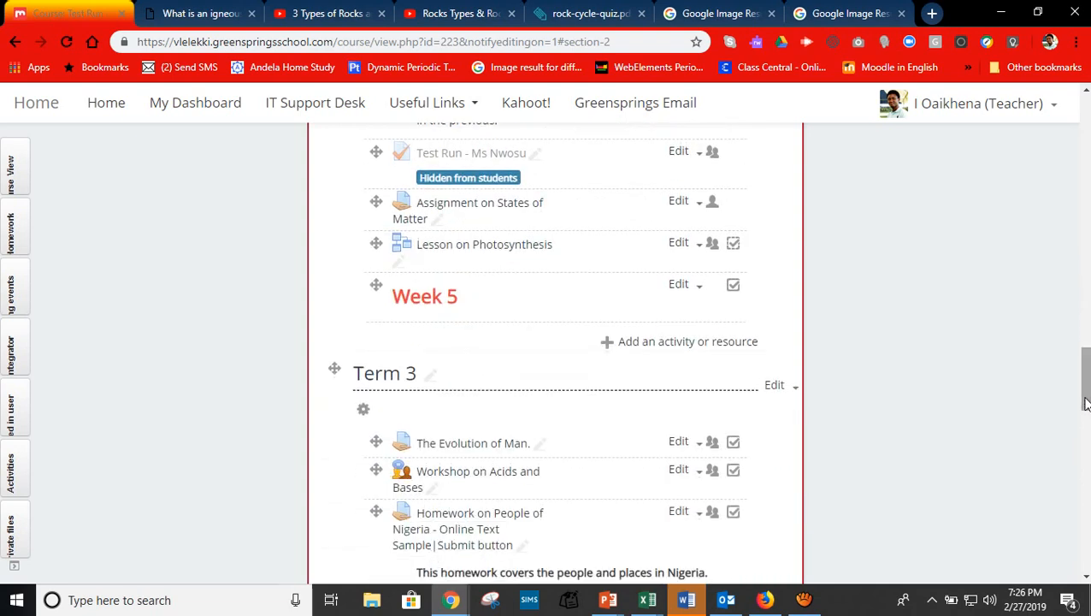
click(661, 350)
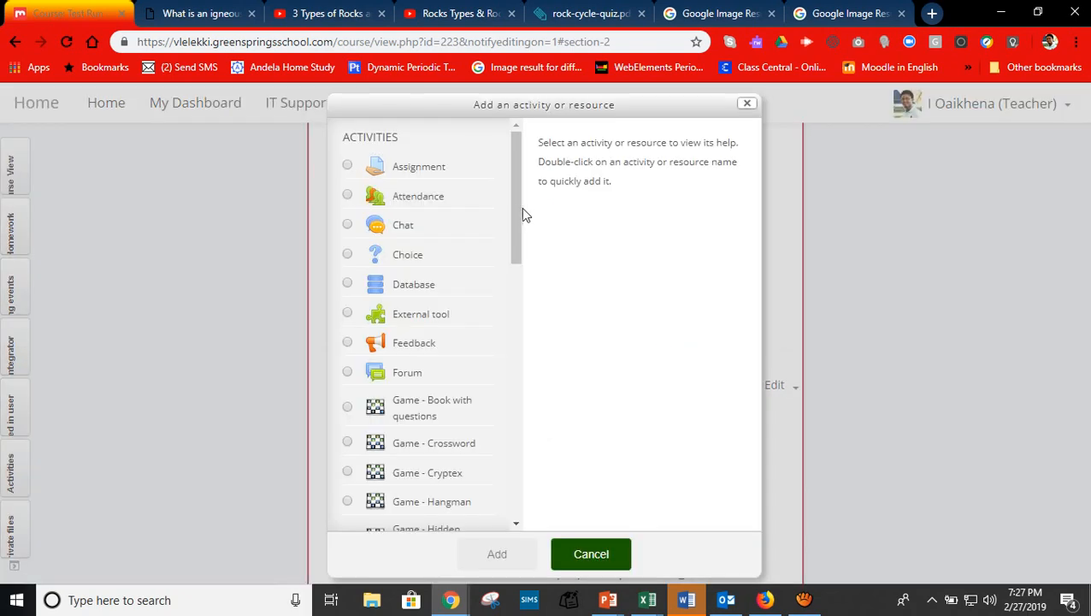
scroll(520, 253, down, 1)
scroll(519, 299, down, 4)
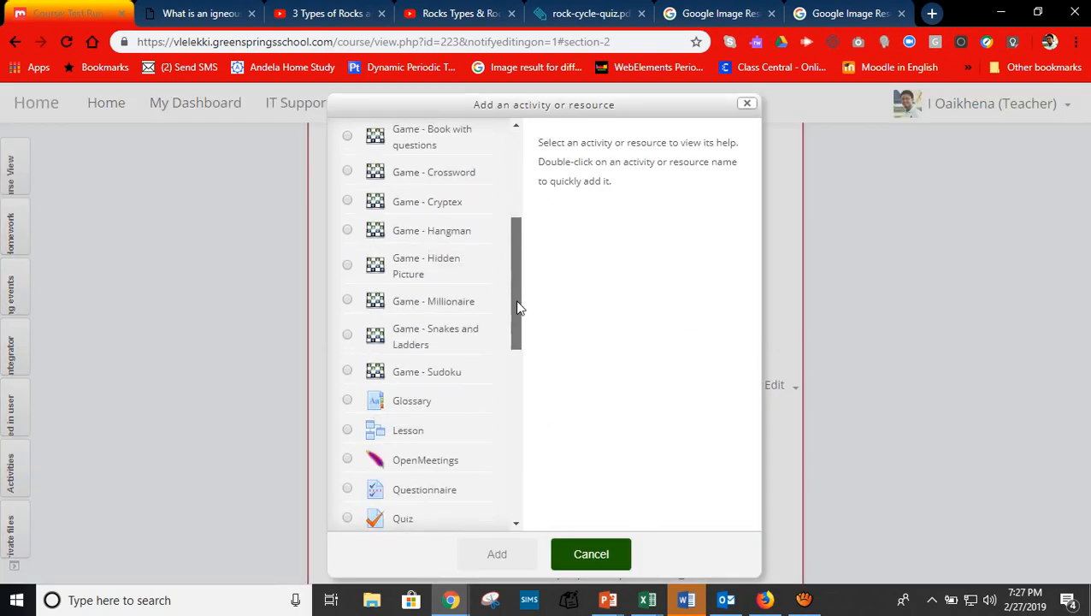
click(349, 376)
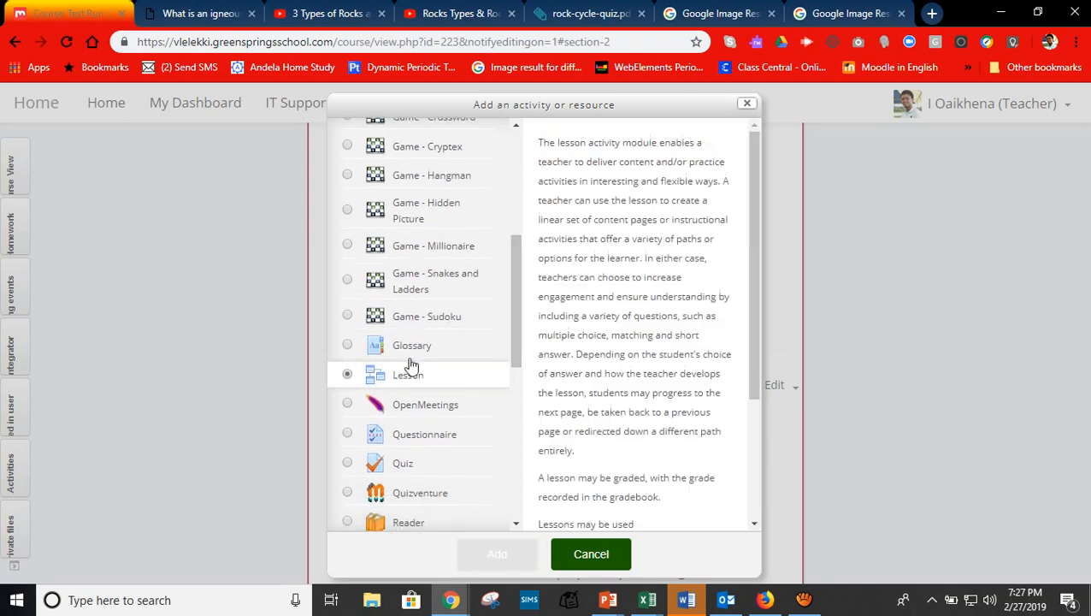
click(500, 556)
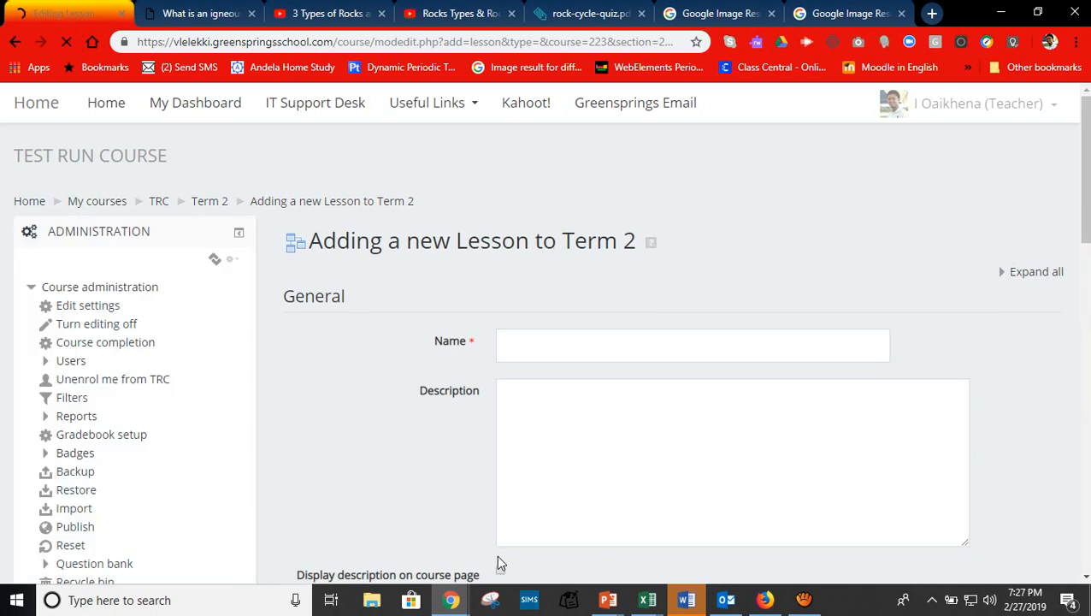
Name the new lesson "Lesson on Rocks and Rock Cycle".
click(610, 346)
text(Leeso)
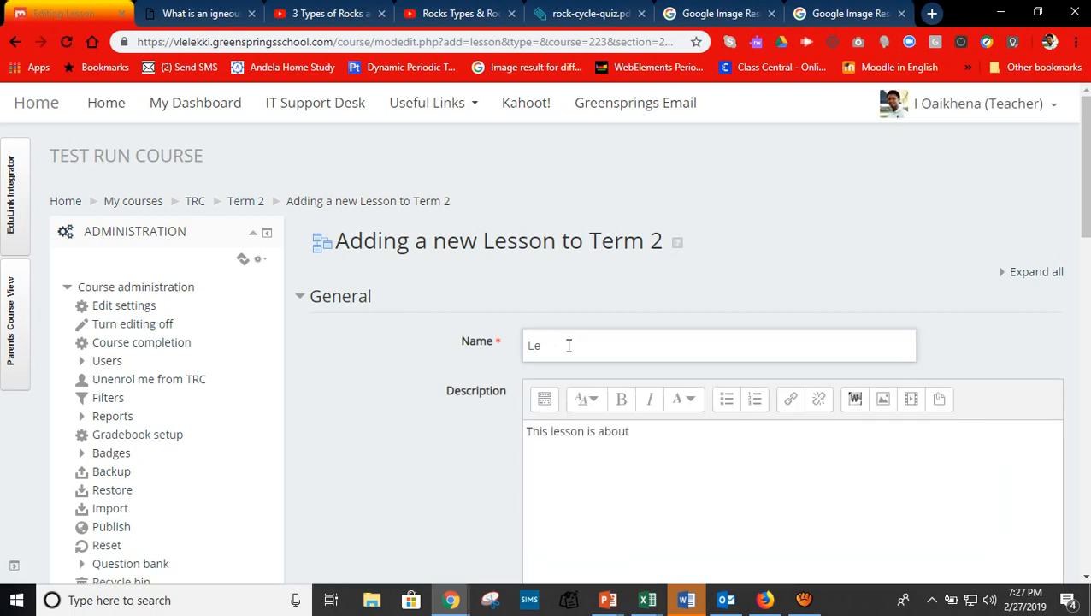
text(son on Rocks and Rock Cycle)
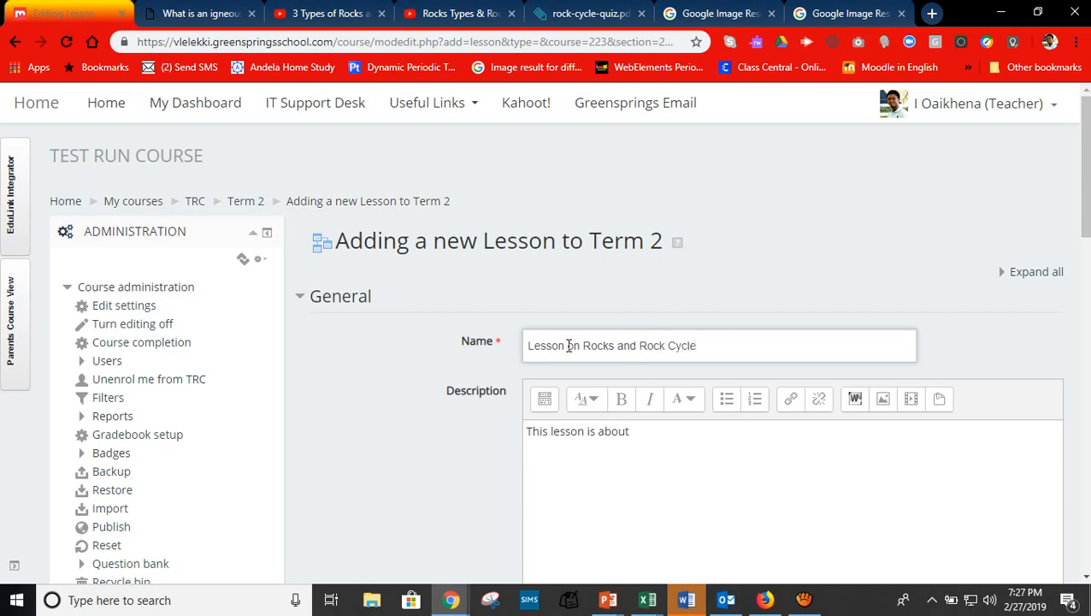
Continue the description with "rocks. It should take you about 20minutes to go through and take a few questions to check for understanding.".
drag(1086, 186, 1086, 200)
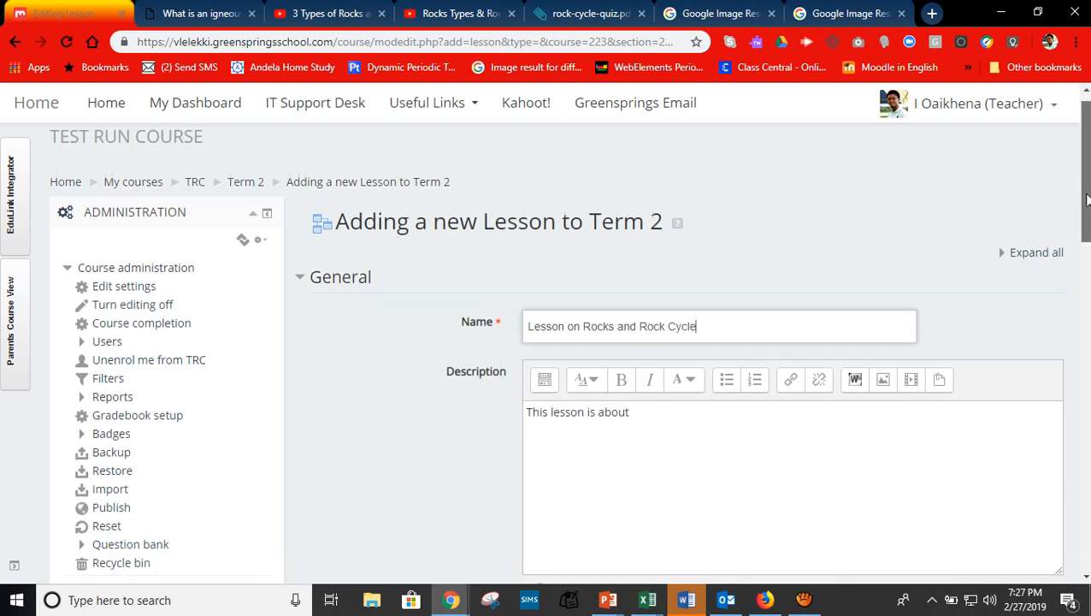
scroll(1086, 199, down, 3)
click(673, 230)
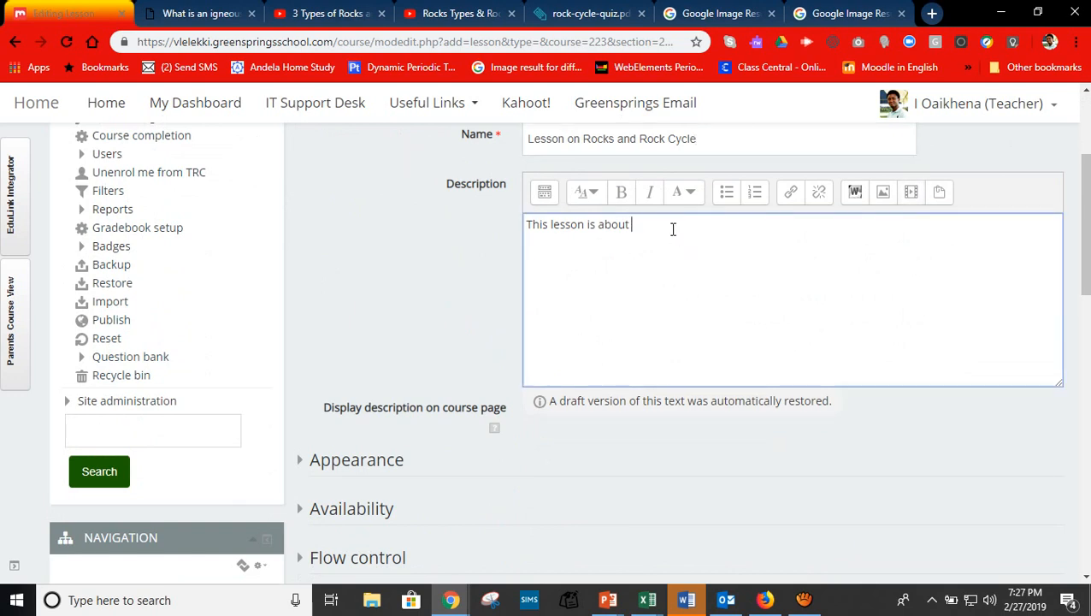
text(rocks. It should take you abo)
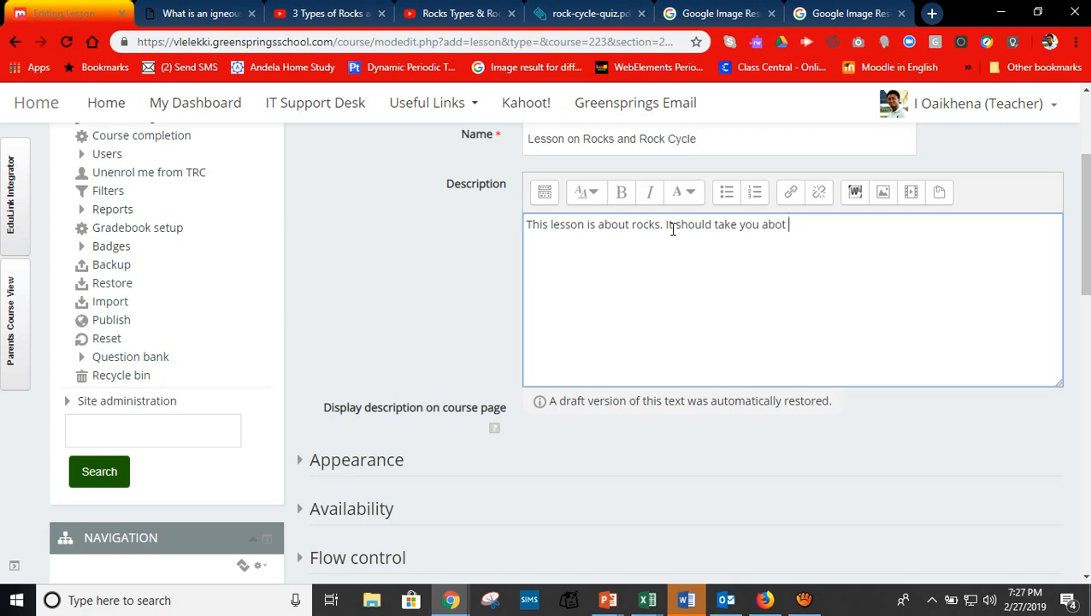
text(ut 20minutes to go)
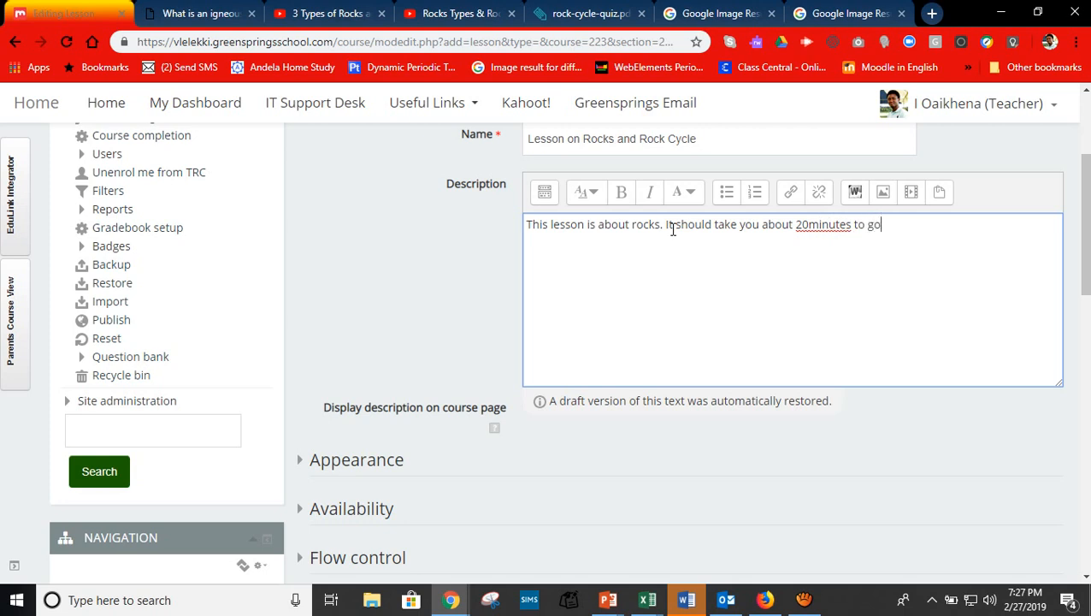
text( through and take a)
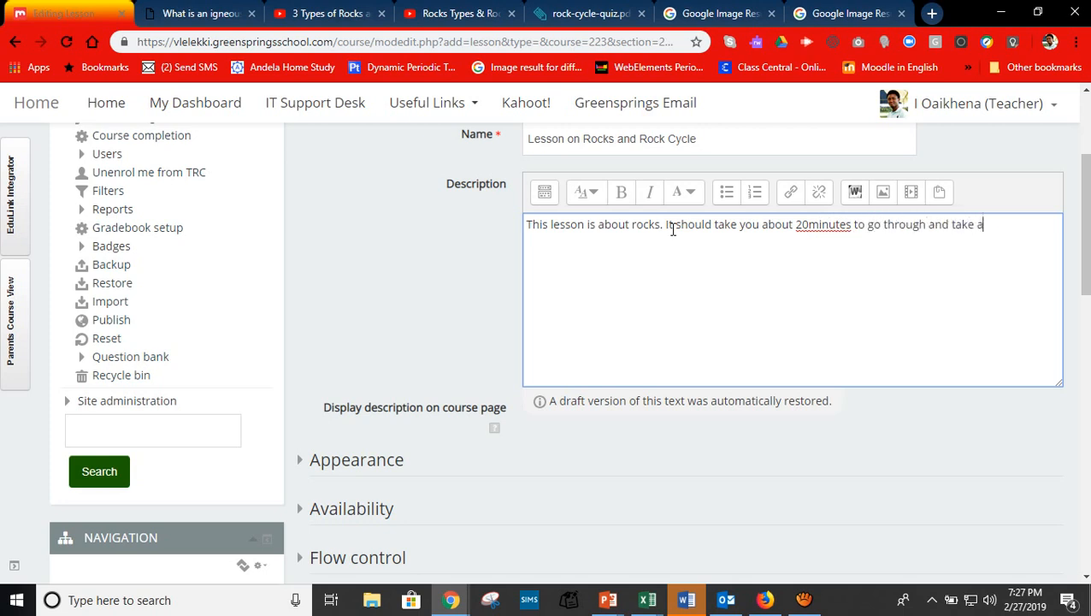
text( few questions to )
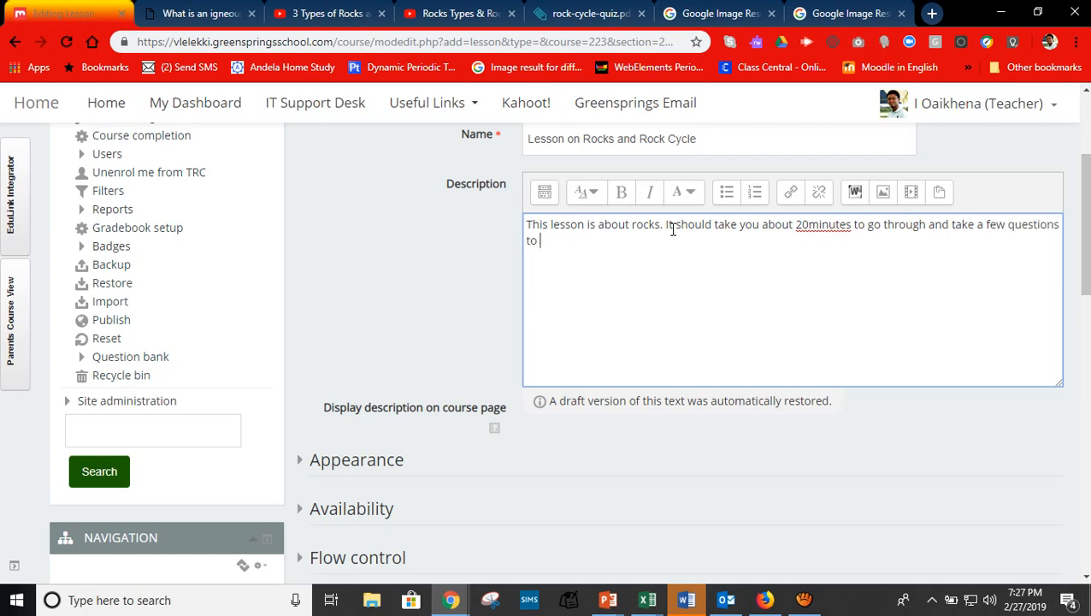
text(check for understanding)
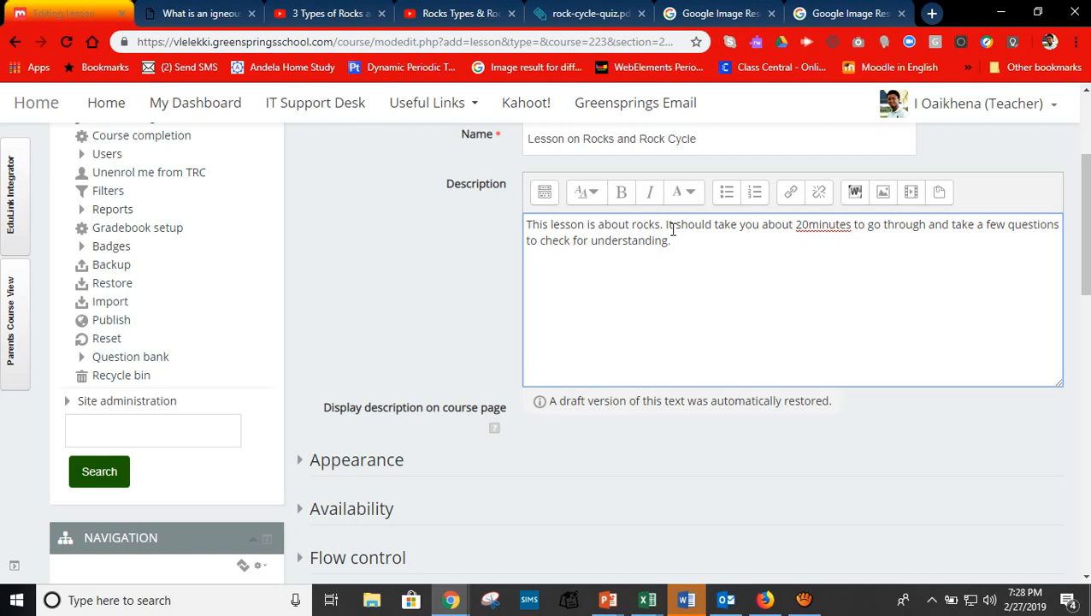
Add "The scores in this lesson shall be recorded." to the description and put the missing space in "20minutes".
text(. The scores in this le)
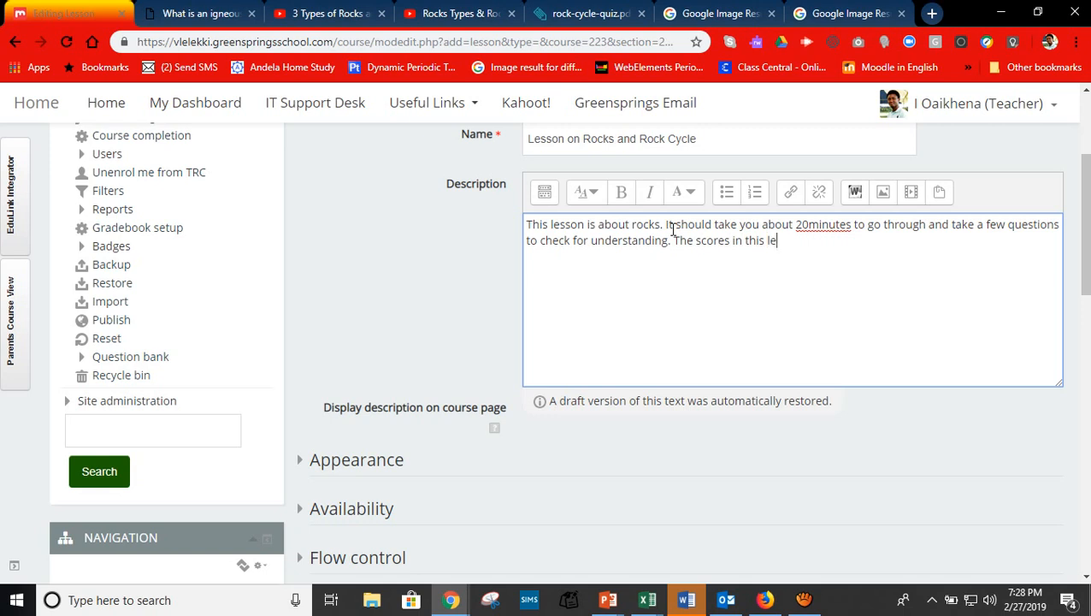
text(sson s)
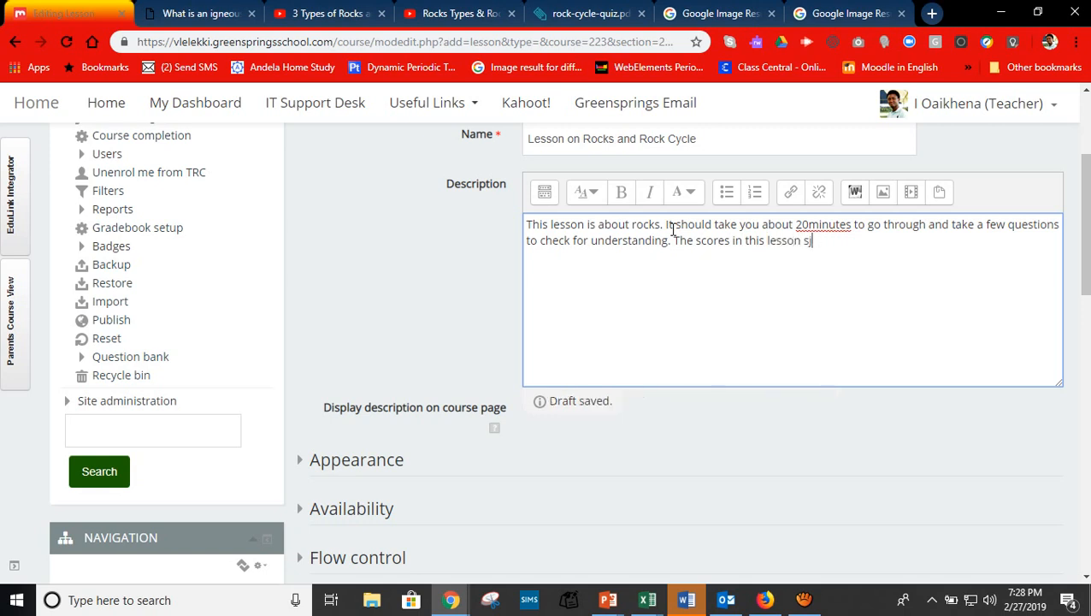
text(hall be recorded)
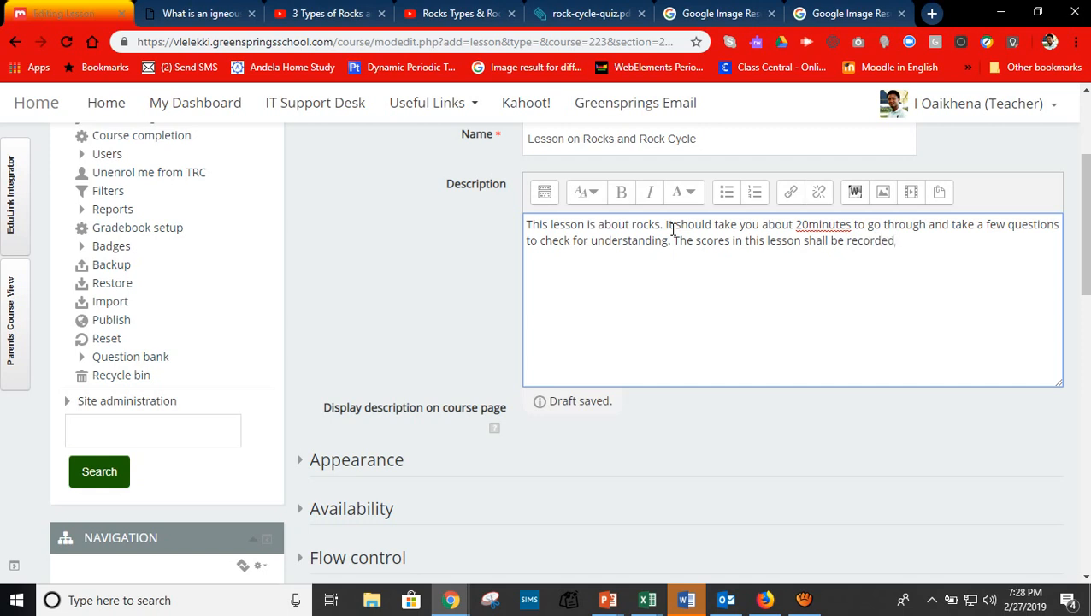
text(.)
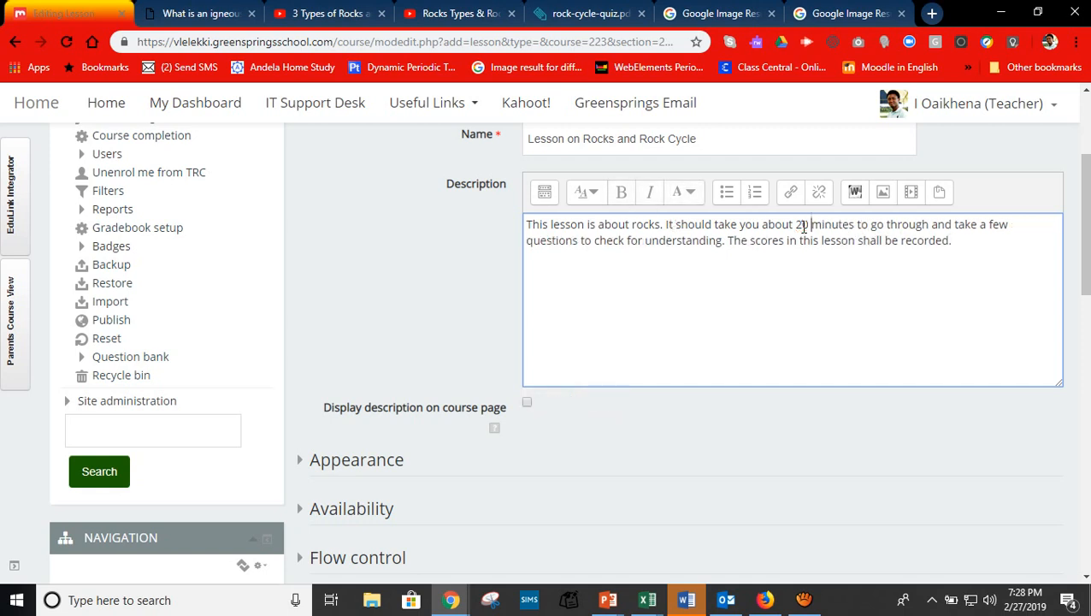
click(982, 241)
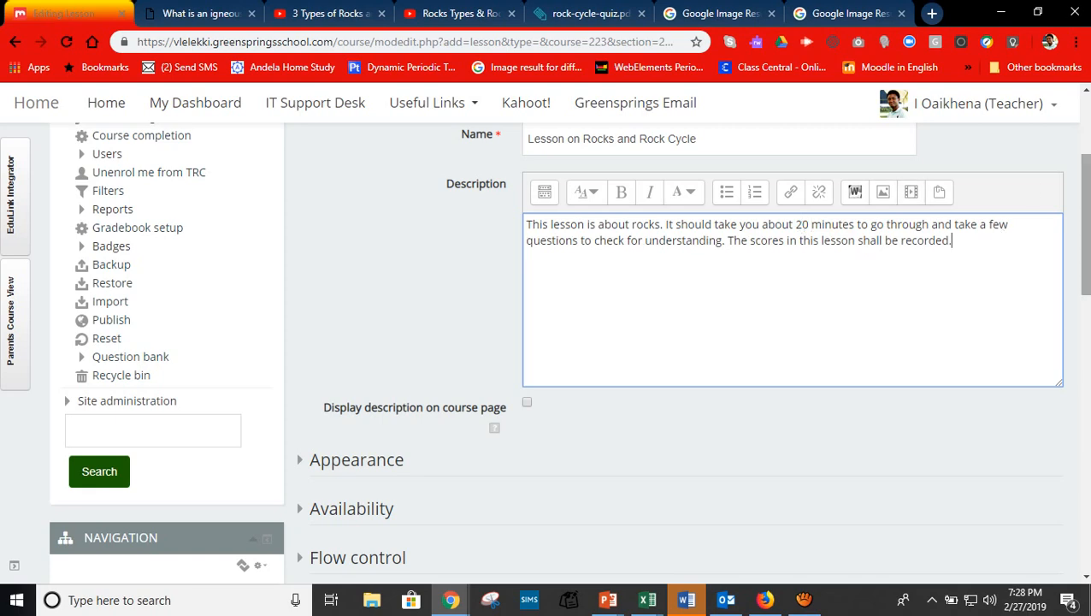
Set both the Progress bar and Display menu options to Yes in the lesson's Appearance settings.
scroll(1086, 188, down, 3)
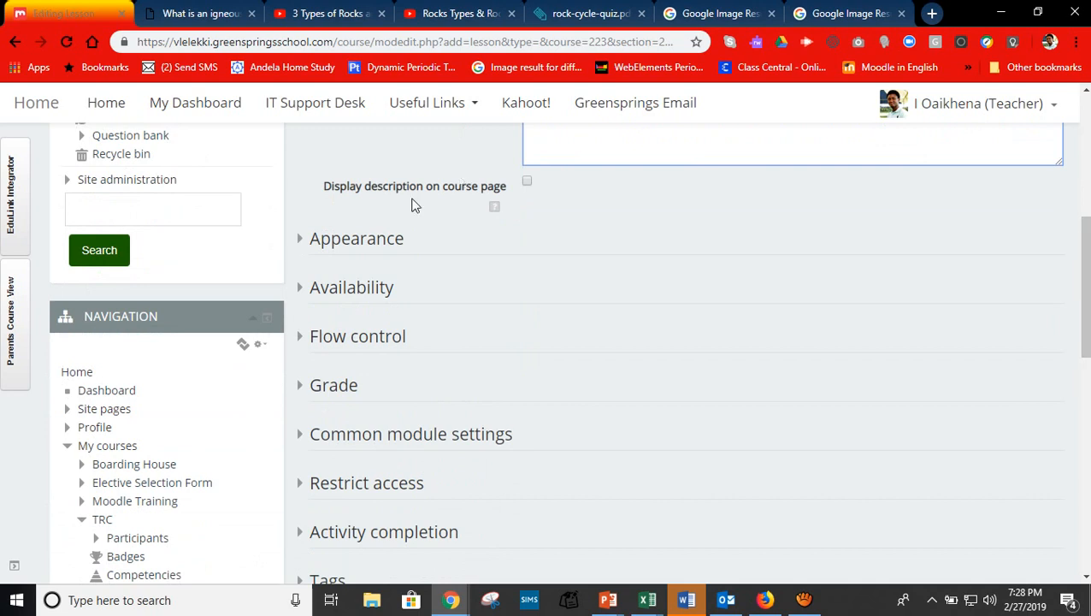
click(309, 240)
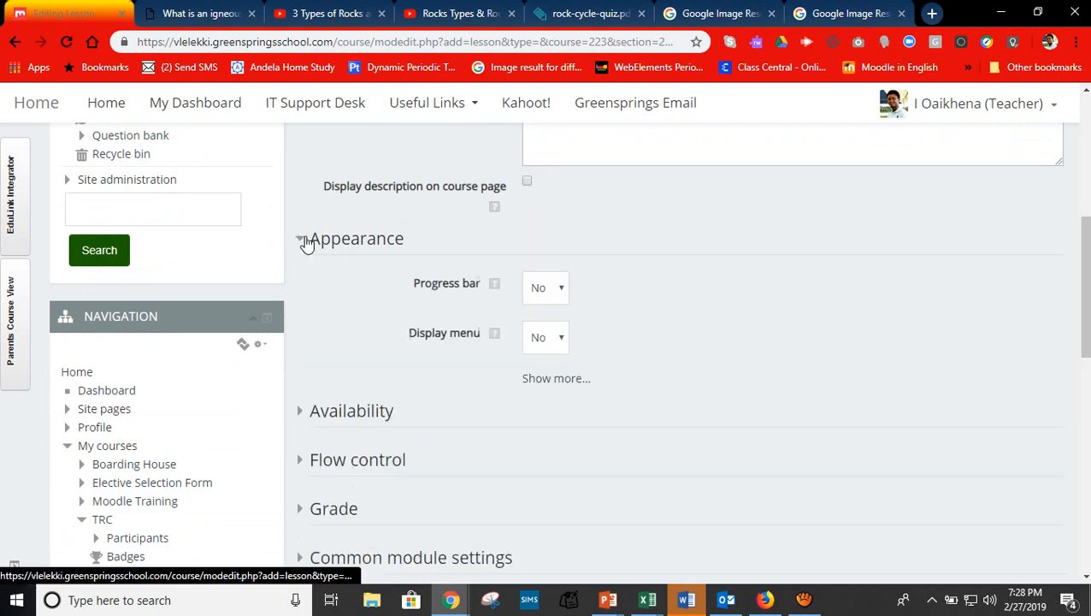
click(554, 300)
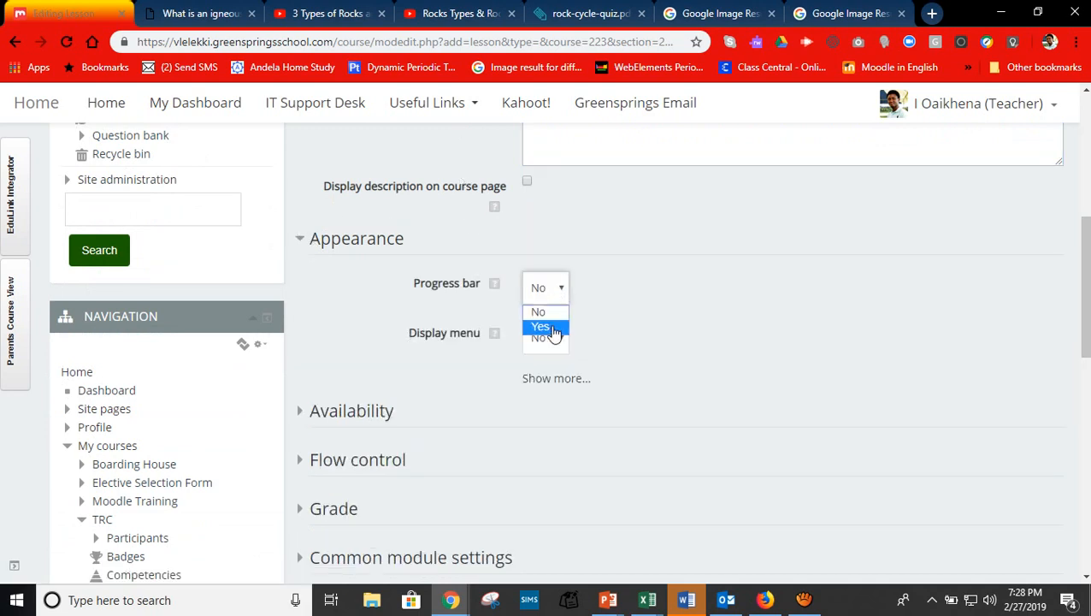
click(554, 327)
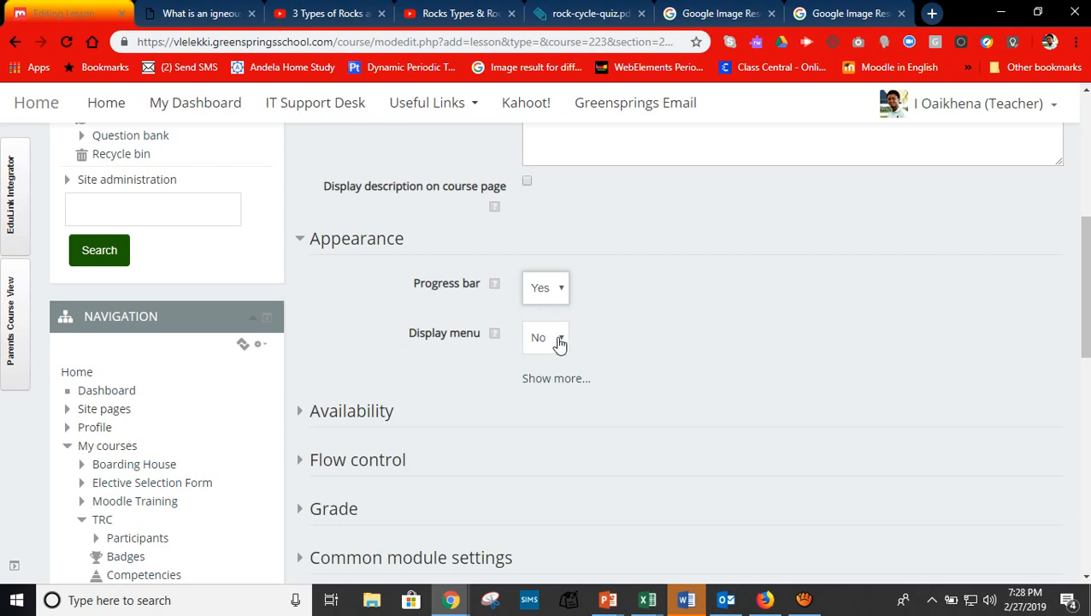
click(559, 342)
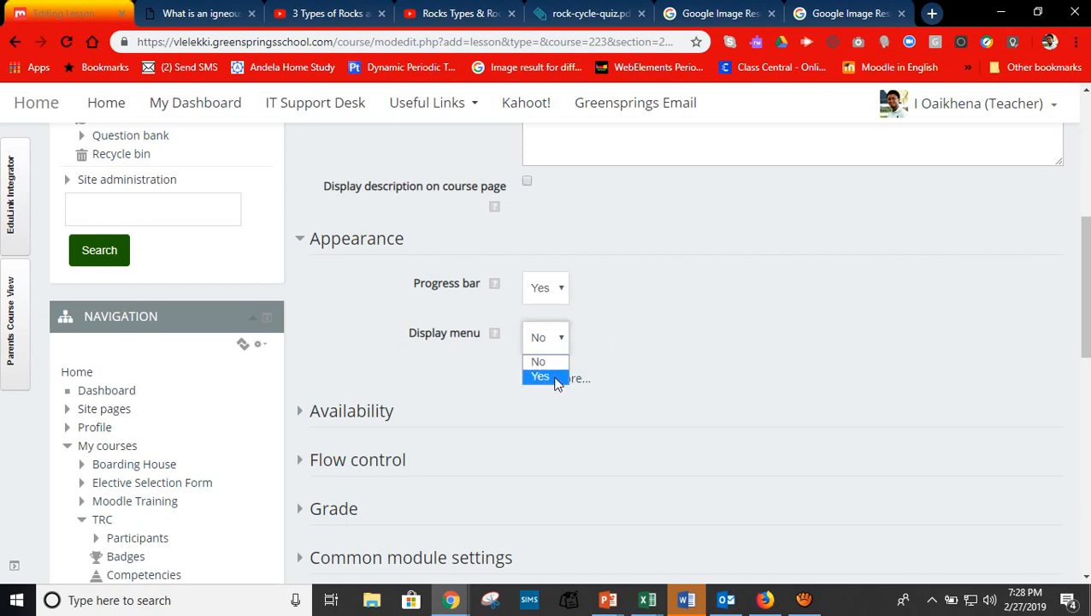
click(541, 377)
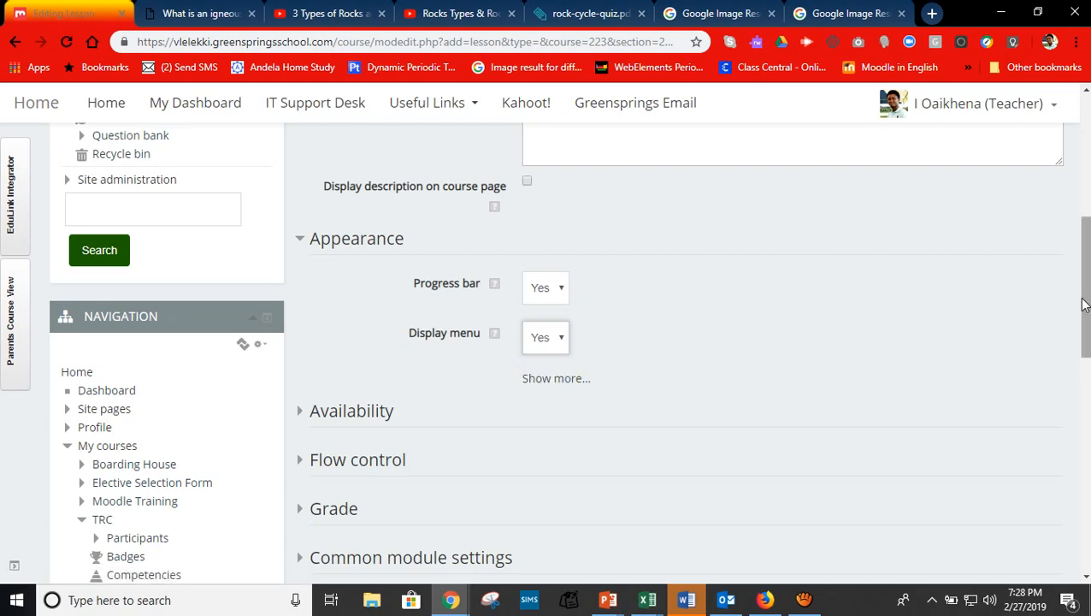
Check the lesson's Availability settings, and set Allow student review to Yes under Flow control.
drag(1086, 304, 1086, 364)
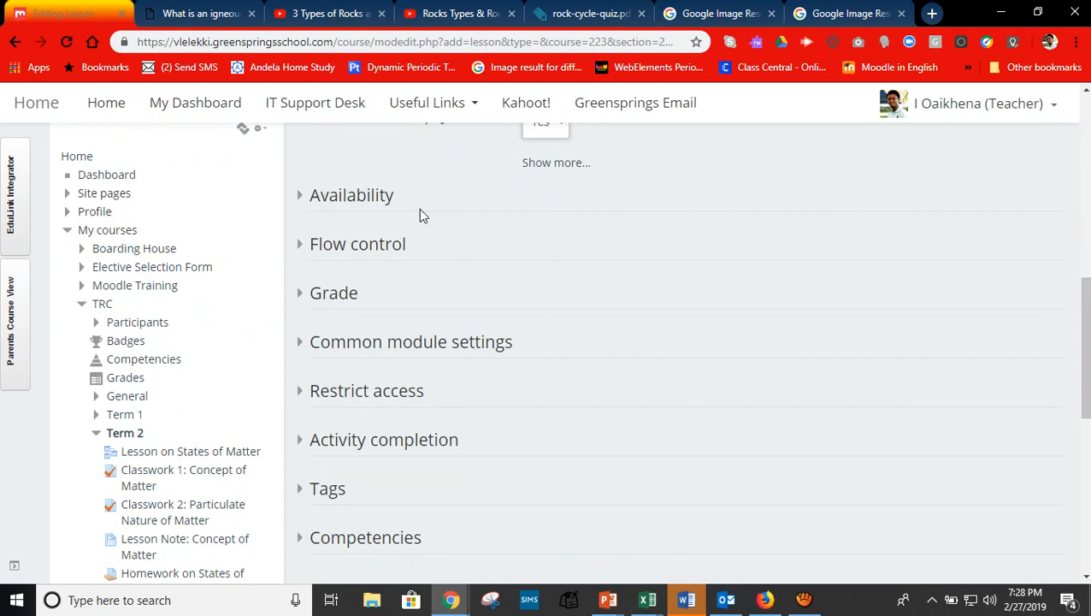
click(300, 197)
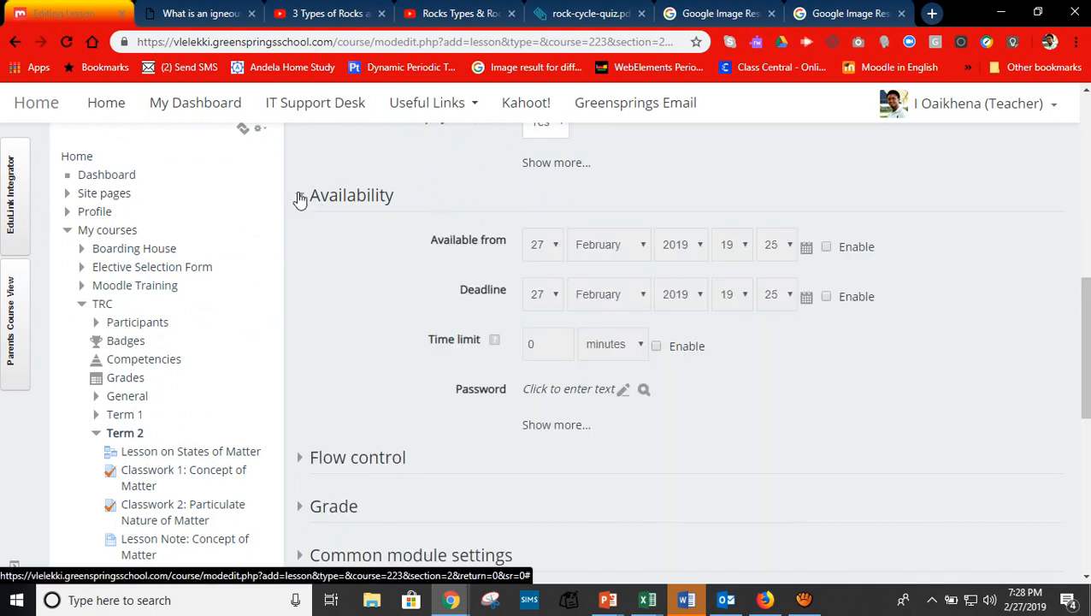
click(300, 196)
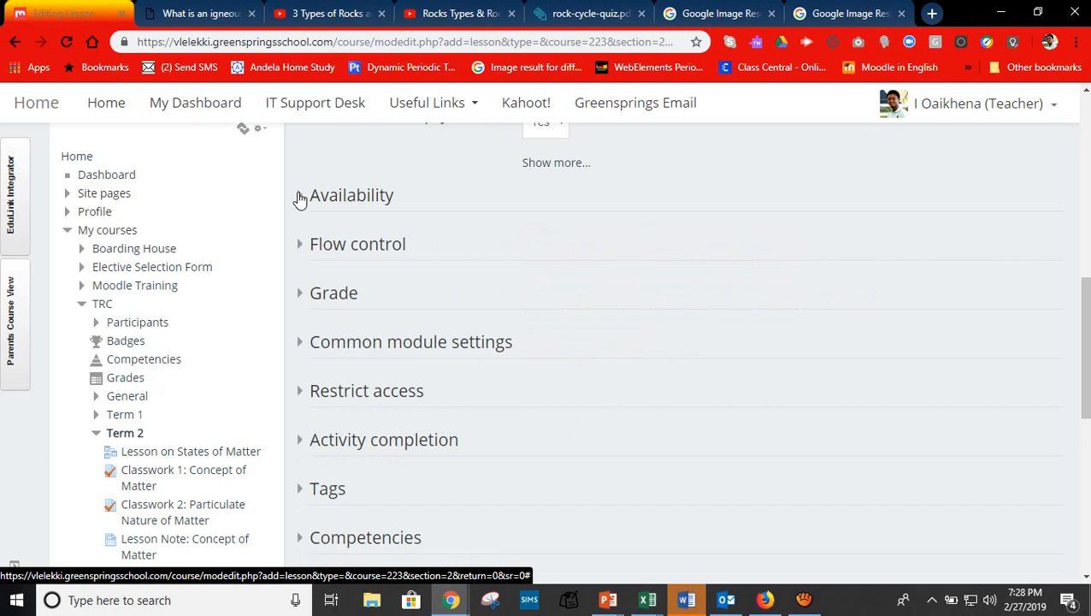
click(299, 249)
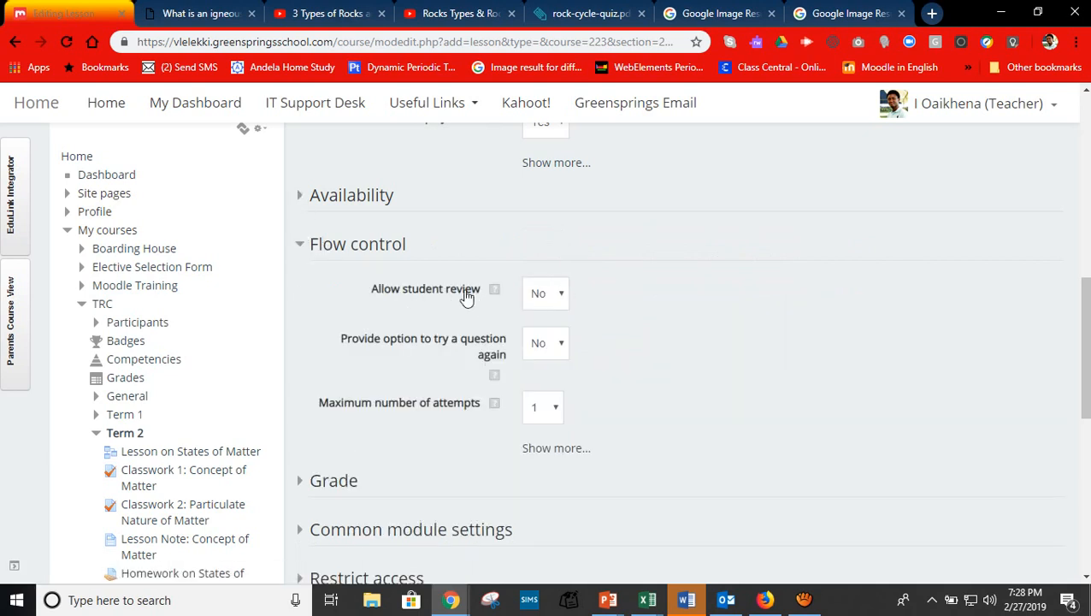
click(558, 294)
click(552, 333)
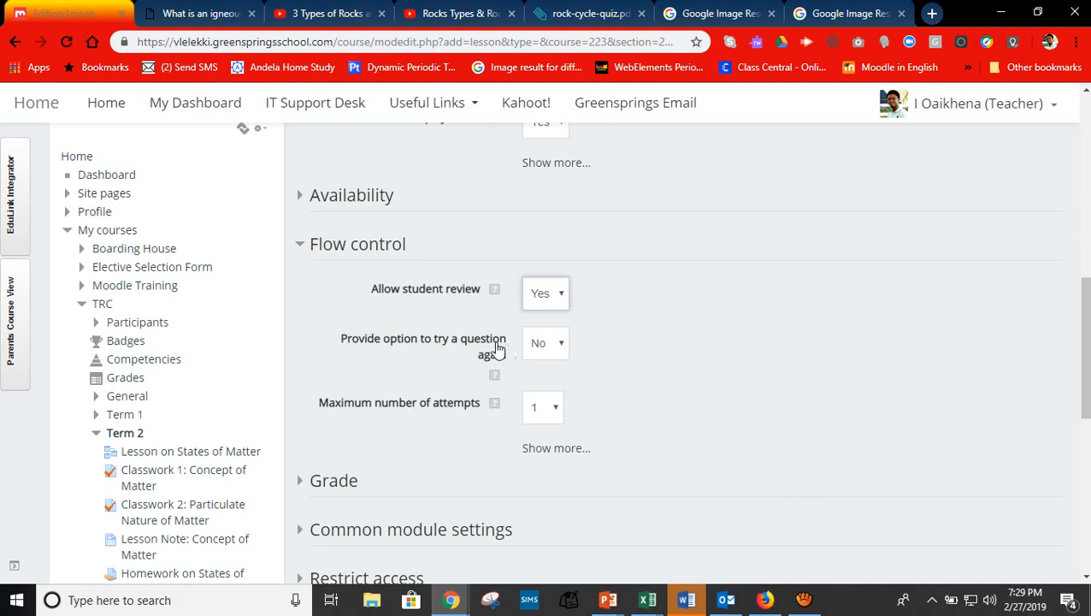
Set the maximum number of attempts to 2 and the option to try a question again to Yes.
click(561, 347)
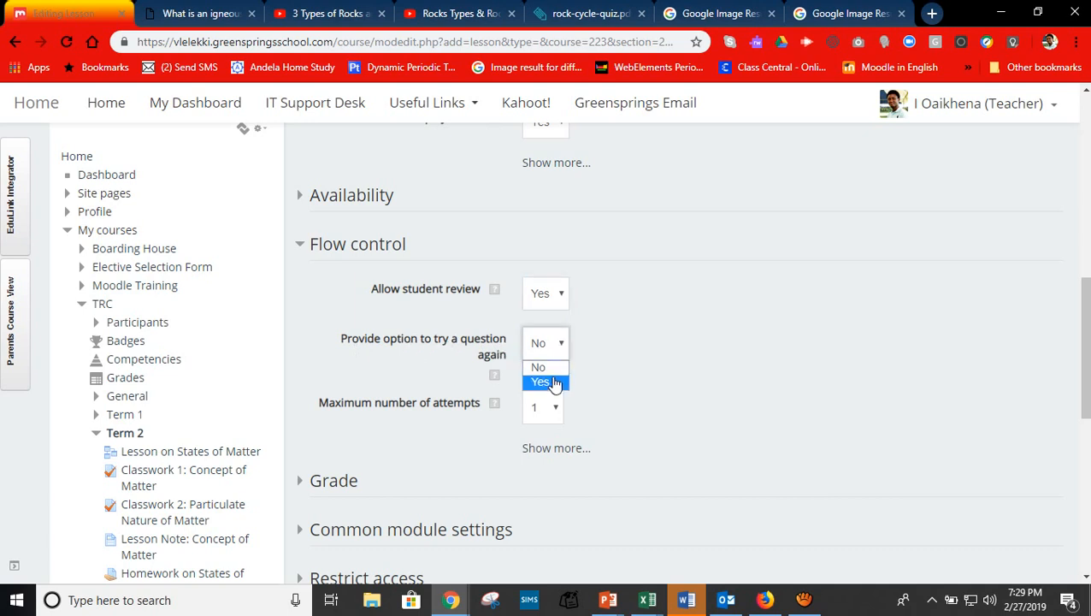
click(554, 383)
click(560, 353)
click(539, 367)
click(556, 413)
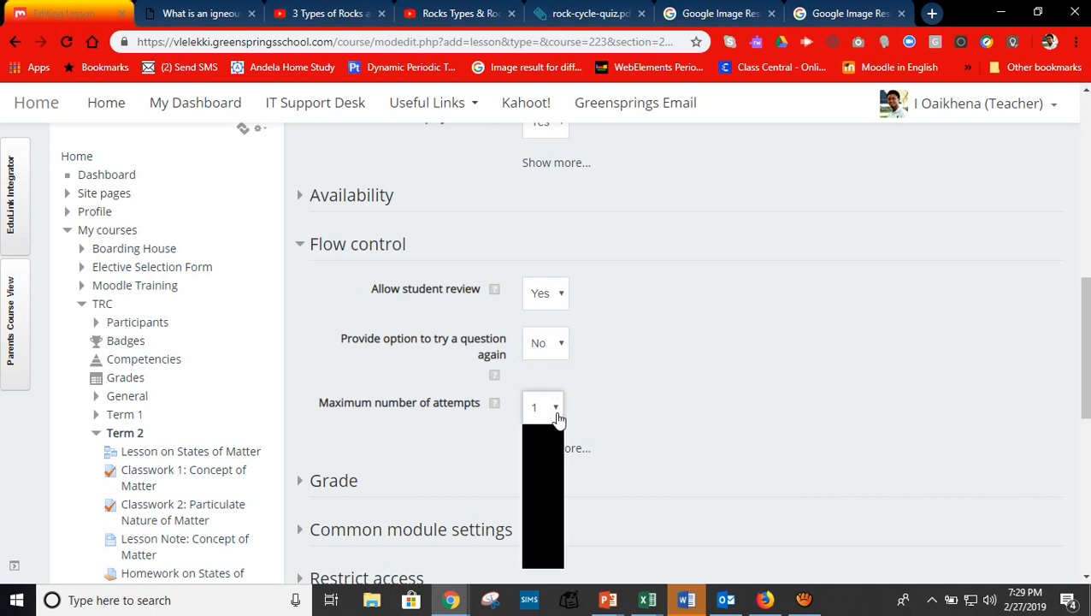
click(543, 547)
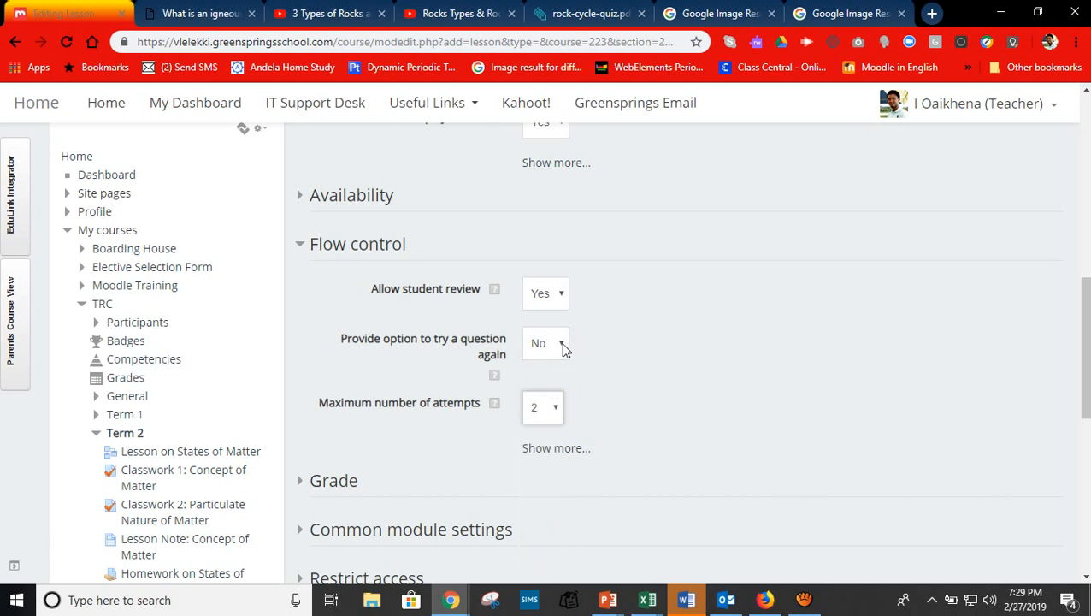
click(555, 346)
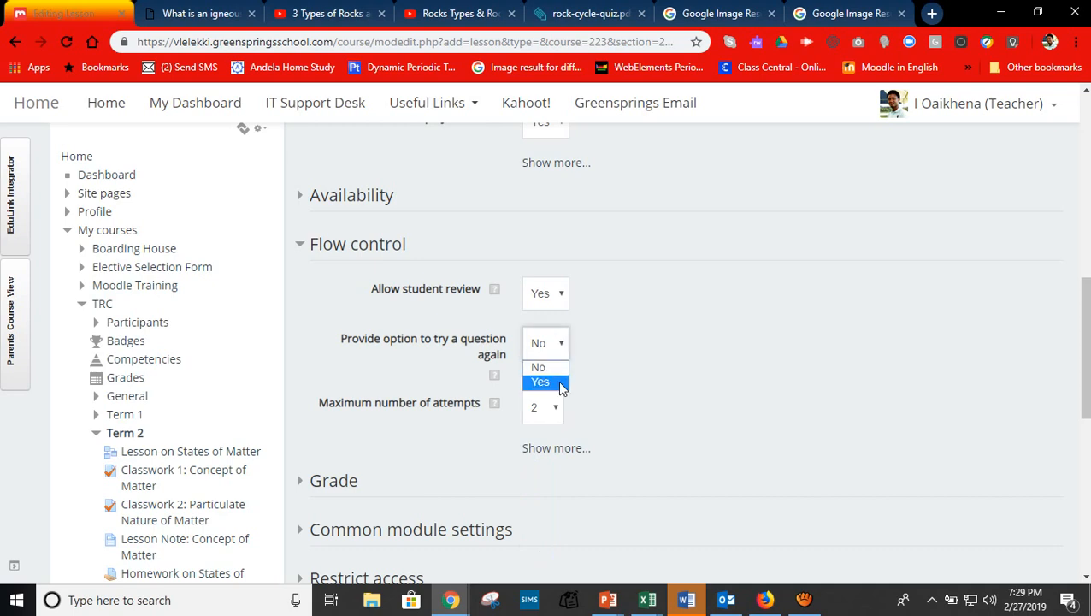
click(558, 381)
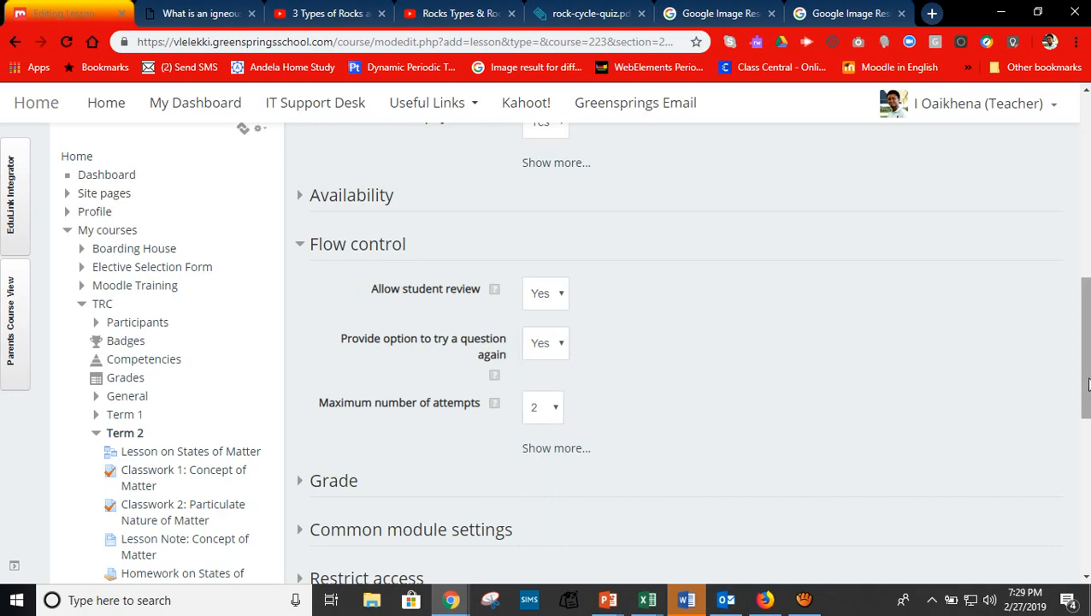
Set the lesson's maximum grade to 10 in the Grade settings.
drag(1088, 377, 1089, 459)
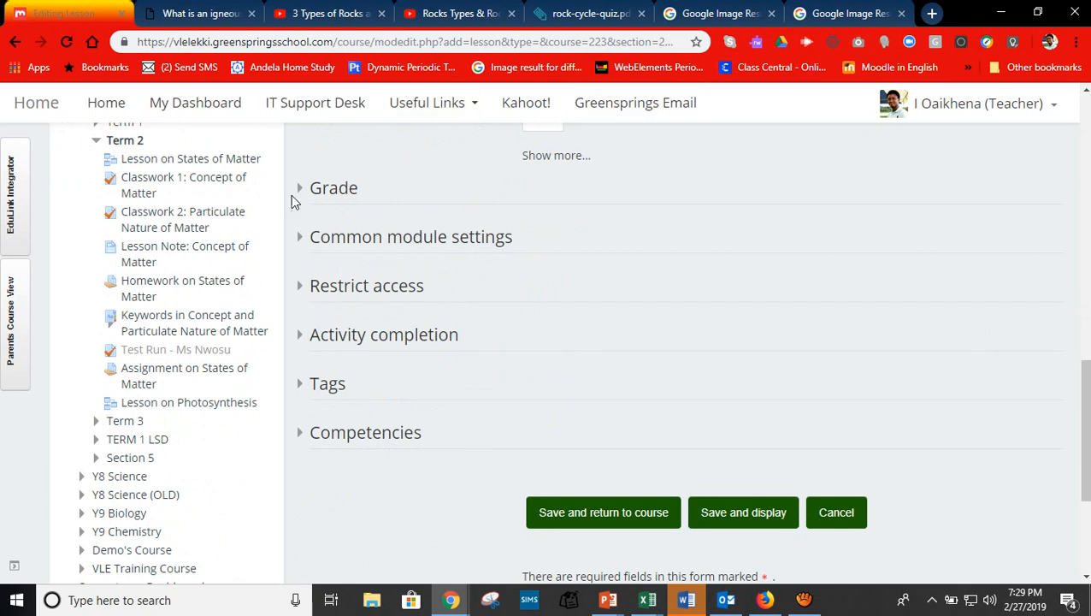
click(301, 193)
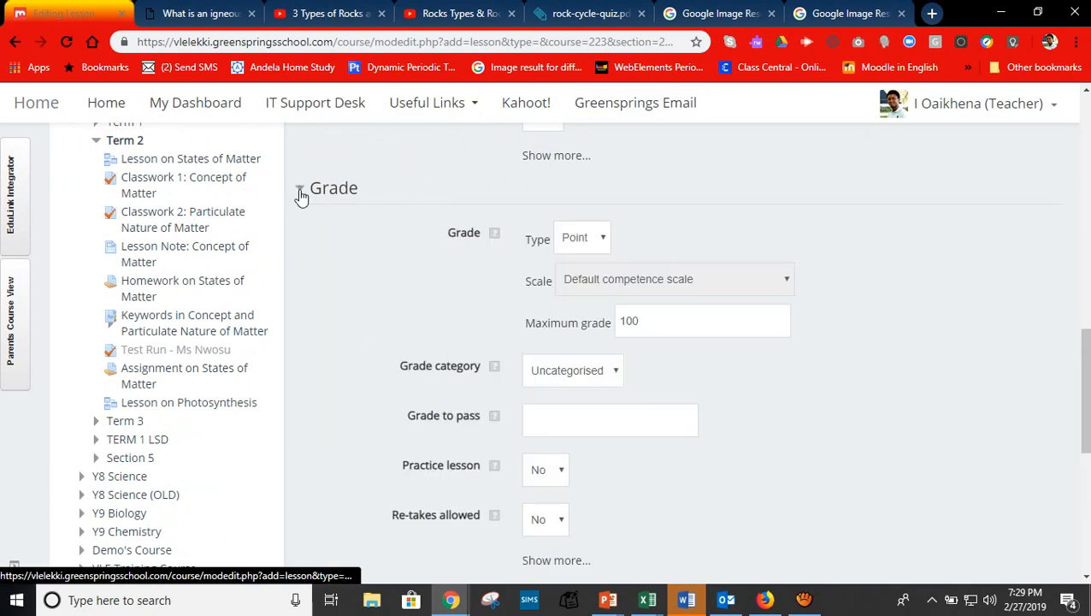
click(647, 320)
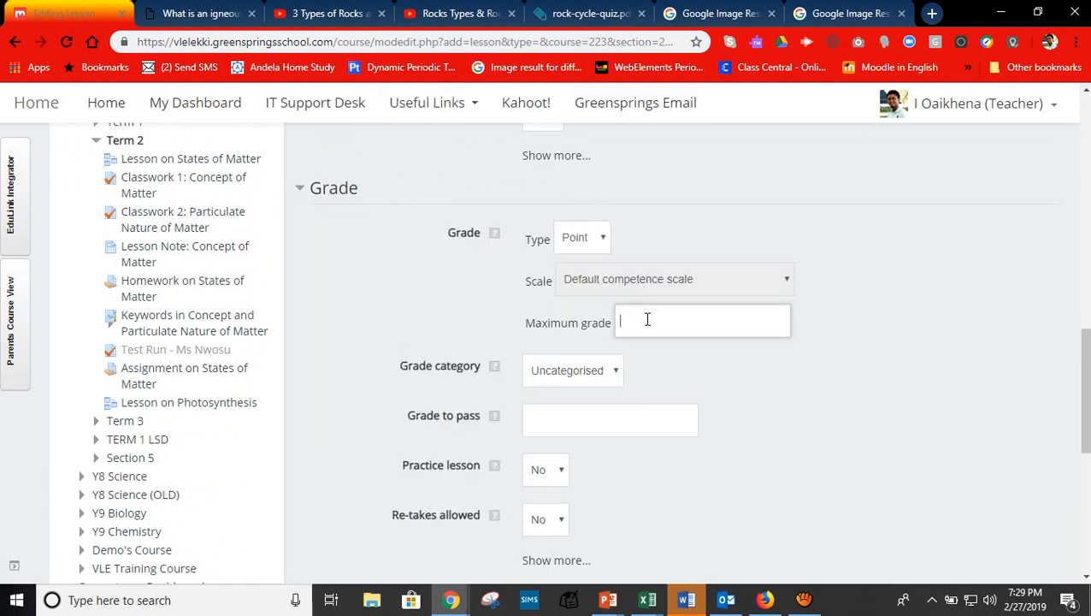
text(10)
click(808, 358)
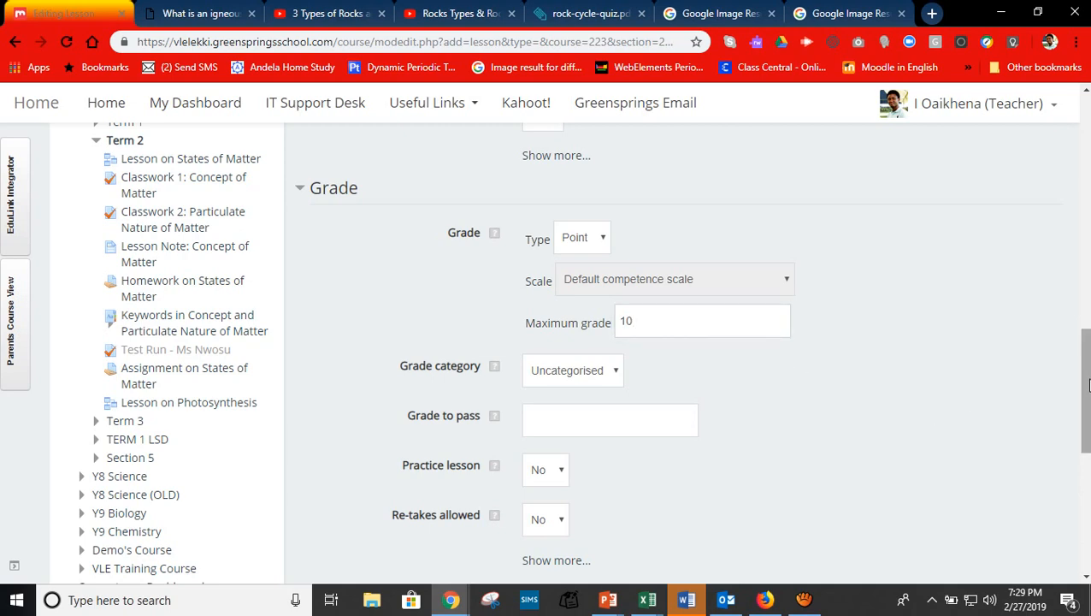
Read the help for Re-takes allowed in the Grade settings and set the option to Yes.
drag(1087, 385, 1088, 425)
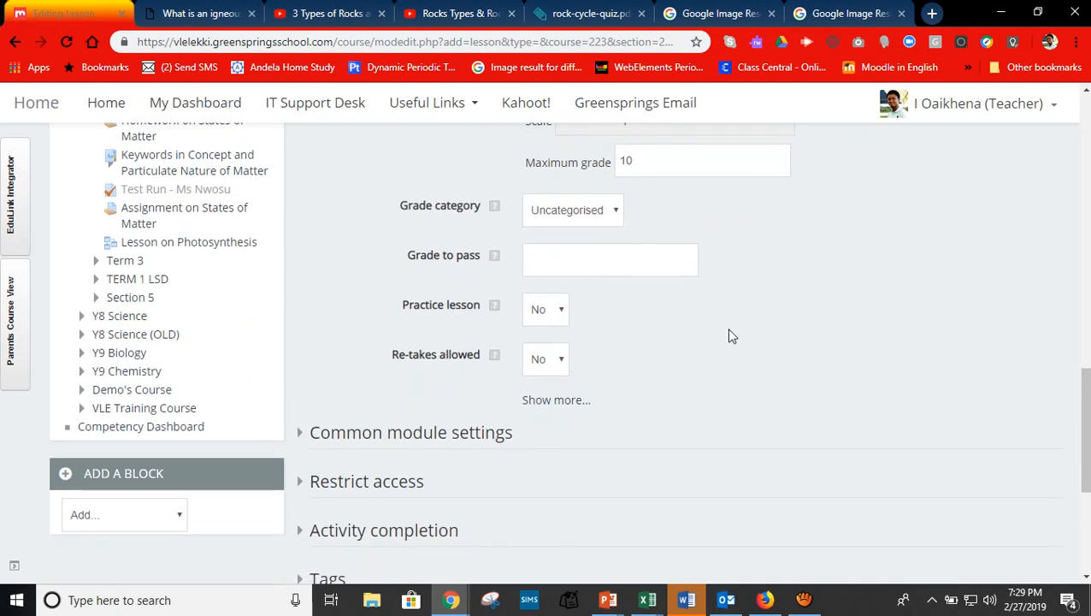
drag(1088, 418, 1088, 450)
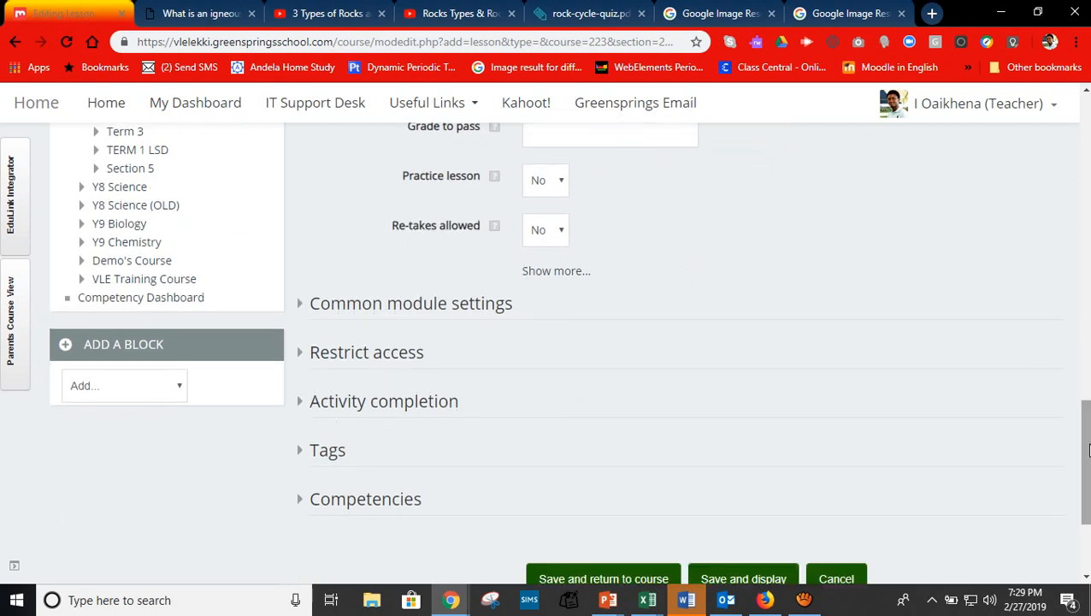
click(495, 226)
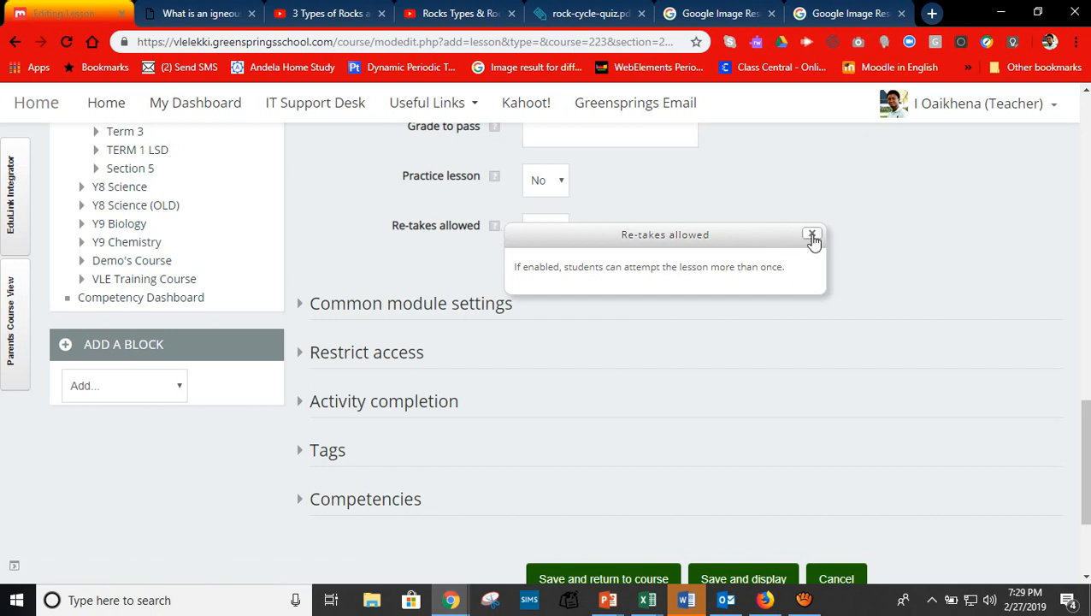
click(812, 234)
click(558, 242)
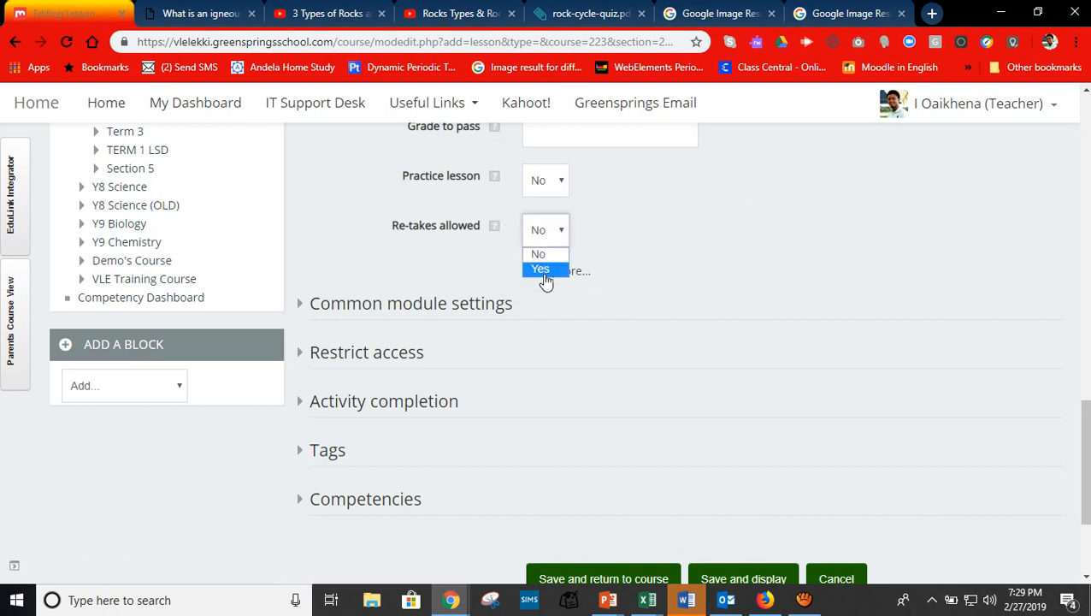
click(544, 274)
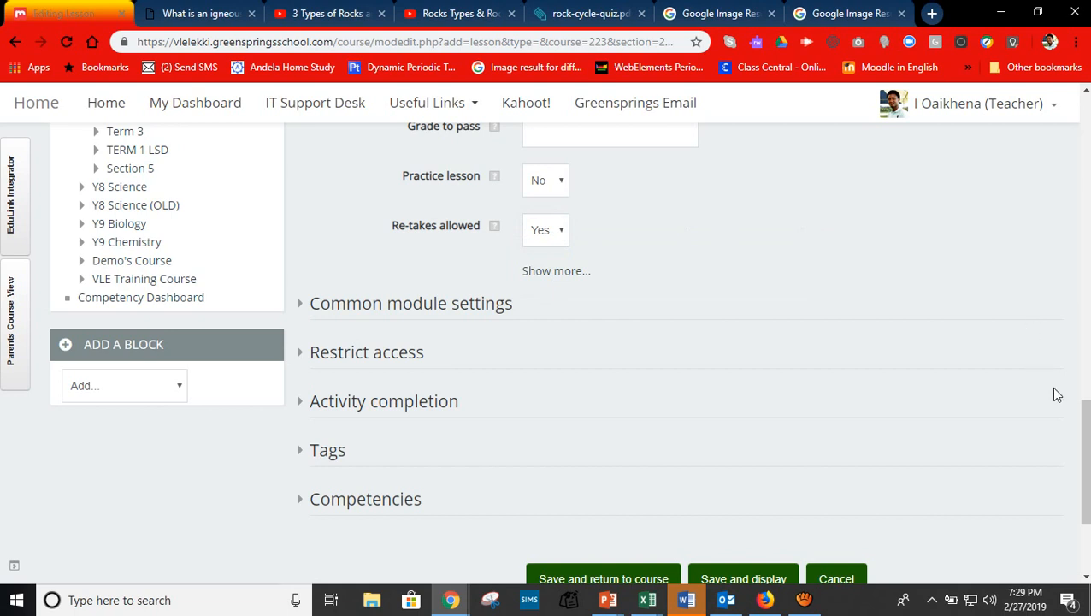
Check the Restrict access and Activity completion settings, then save the lesson and display it.
scroll(1083, 444, down, 2)
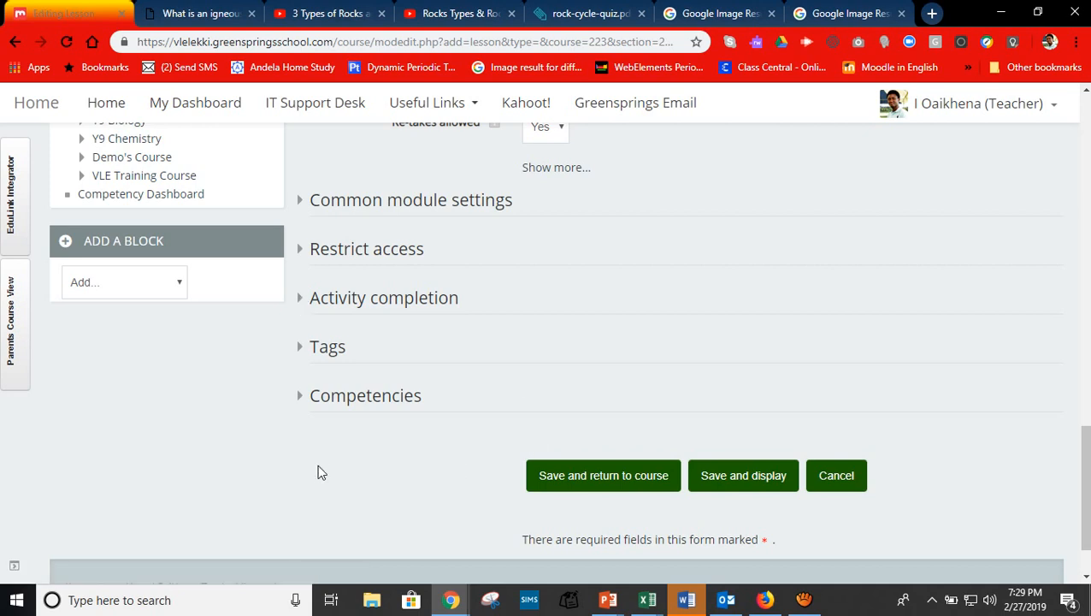
click(298, 255)
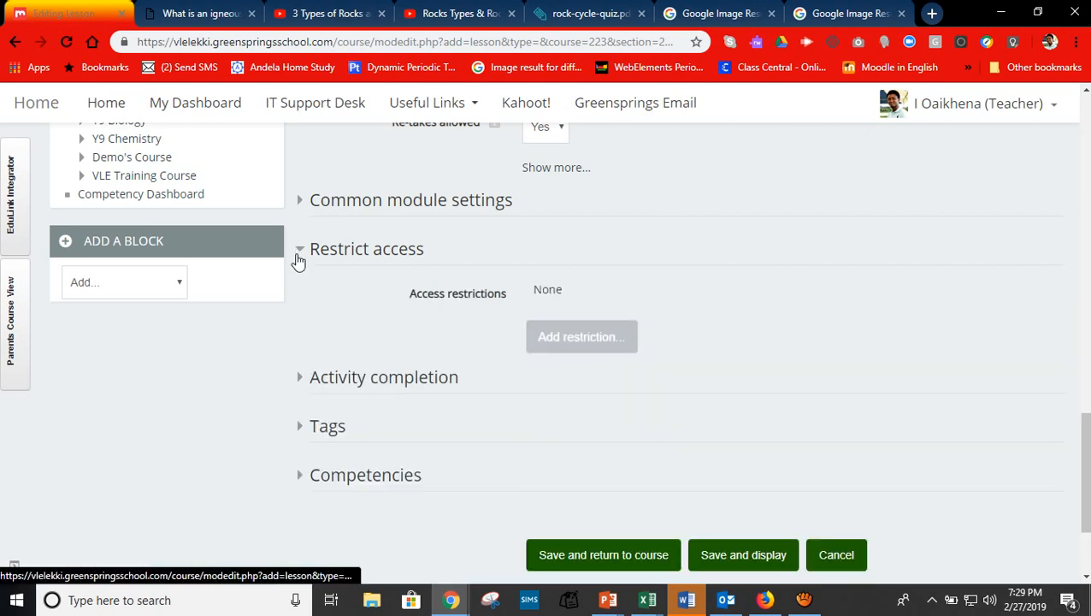
click(300, 259)
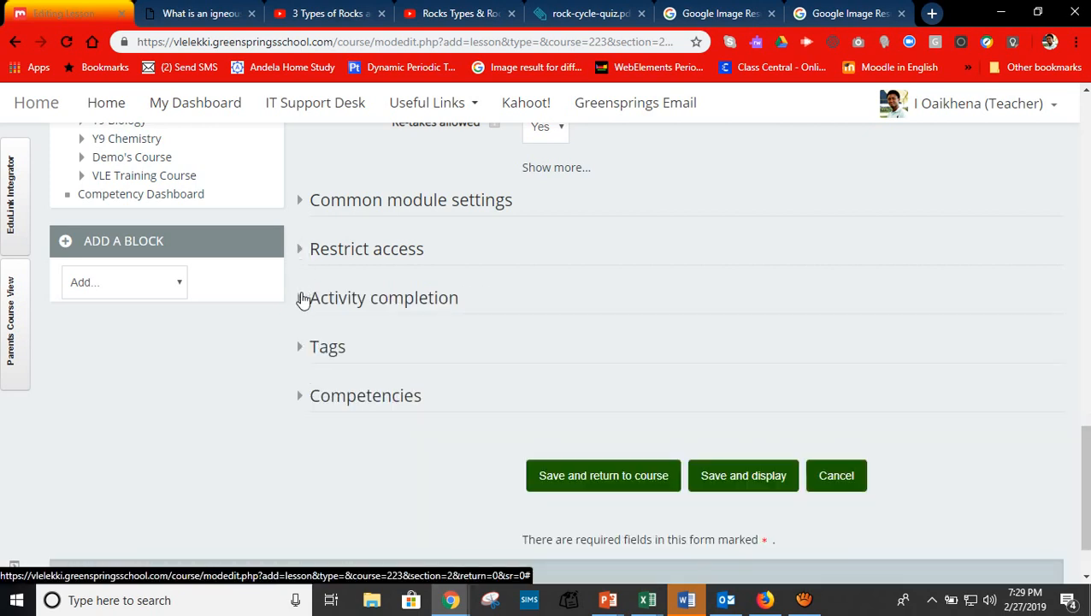
click(303, 298)
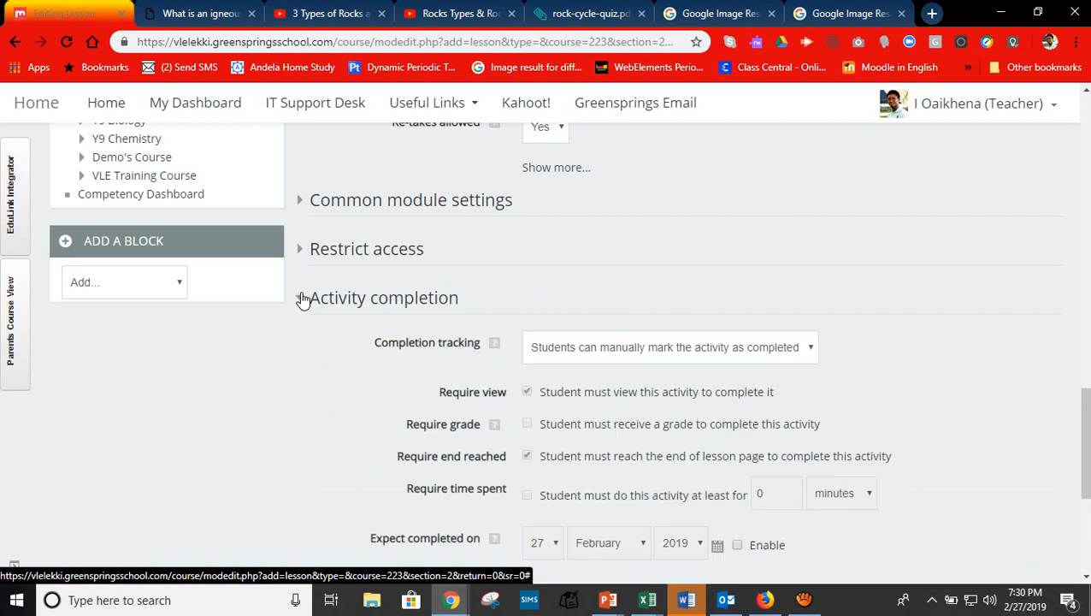
click(303, 298)
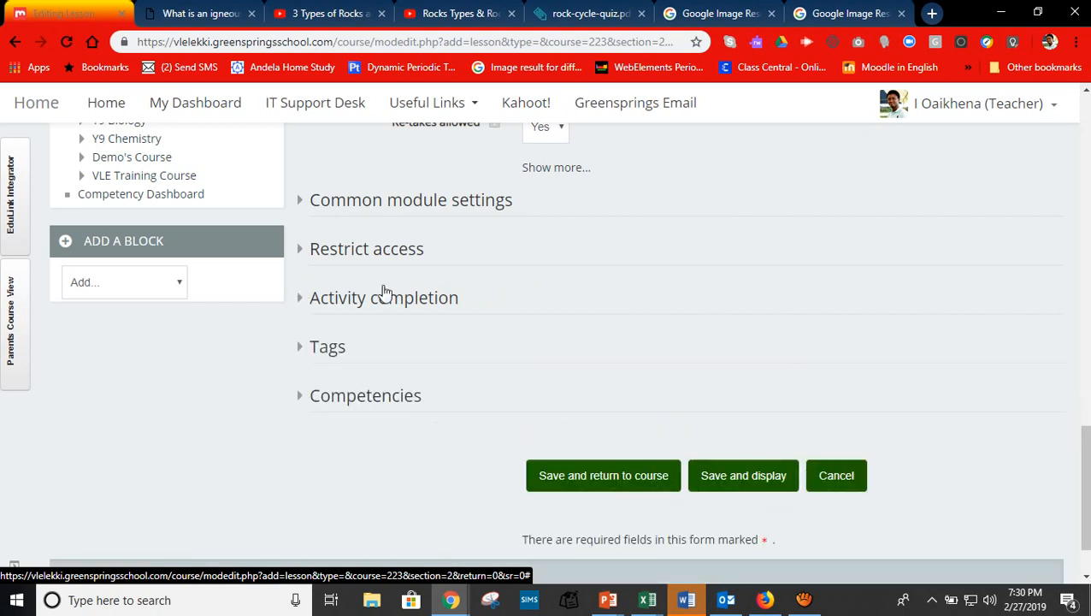
click(734, 479)
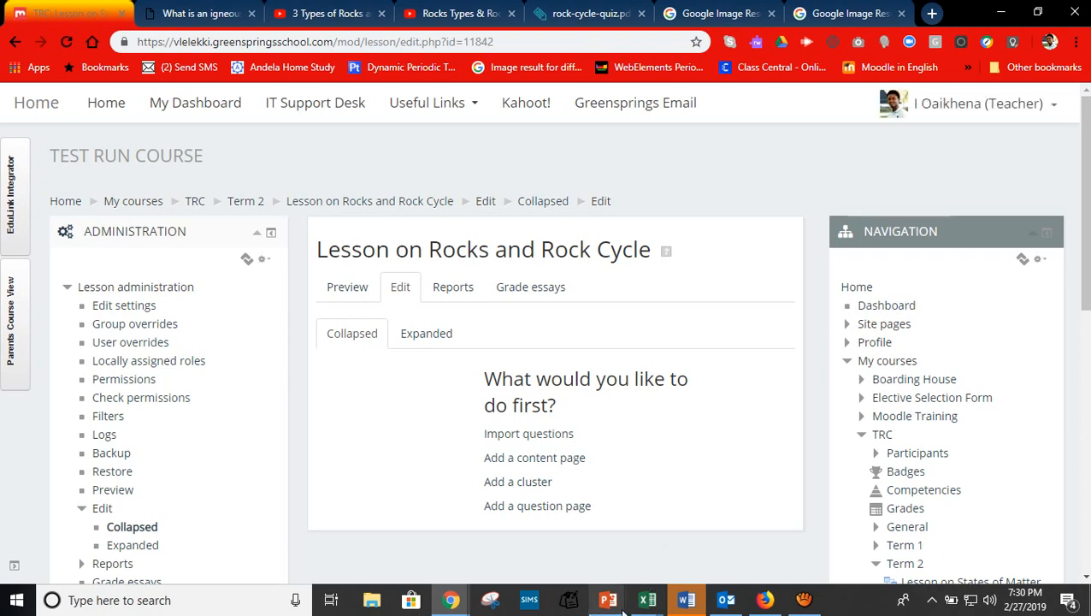
Review the source text on rock types in the Word document and the Igneous Rocks web page in Chrome.
click(687, 601)
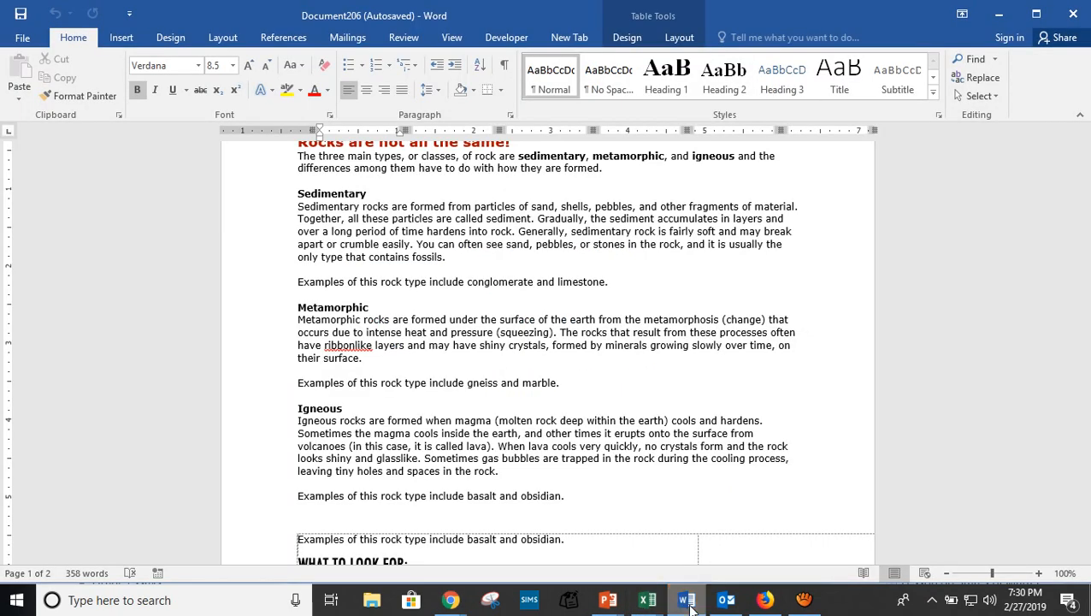
click(689, 602)
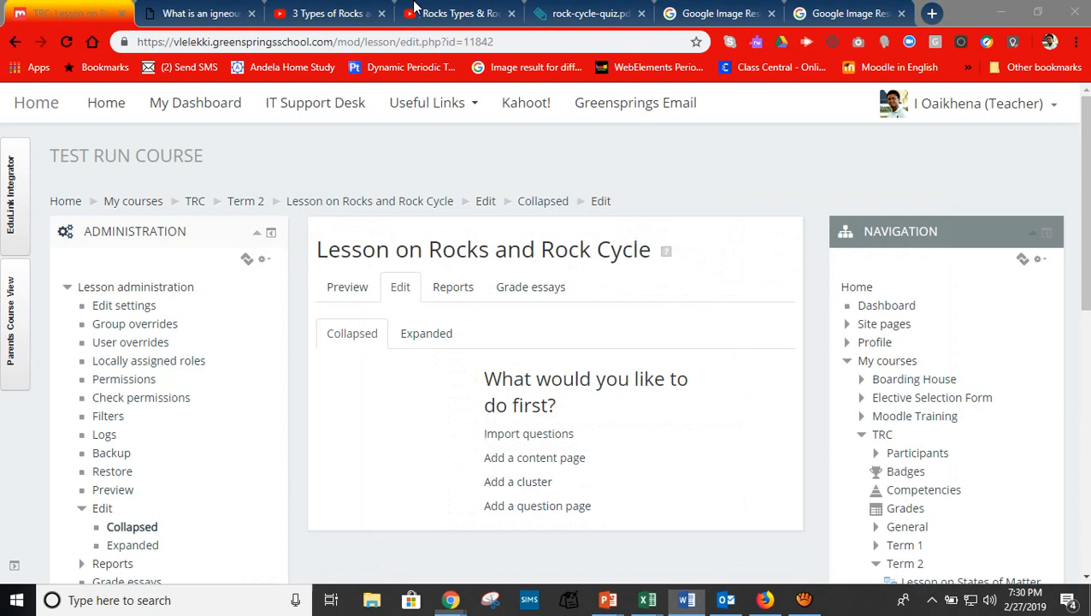
click(209, 23)
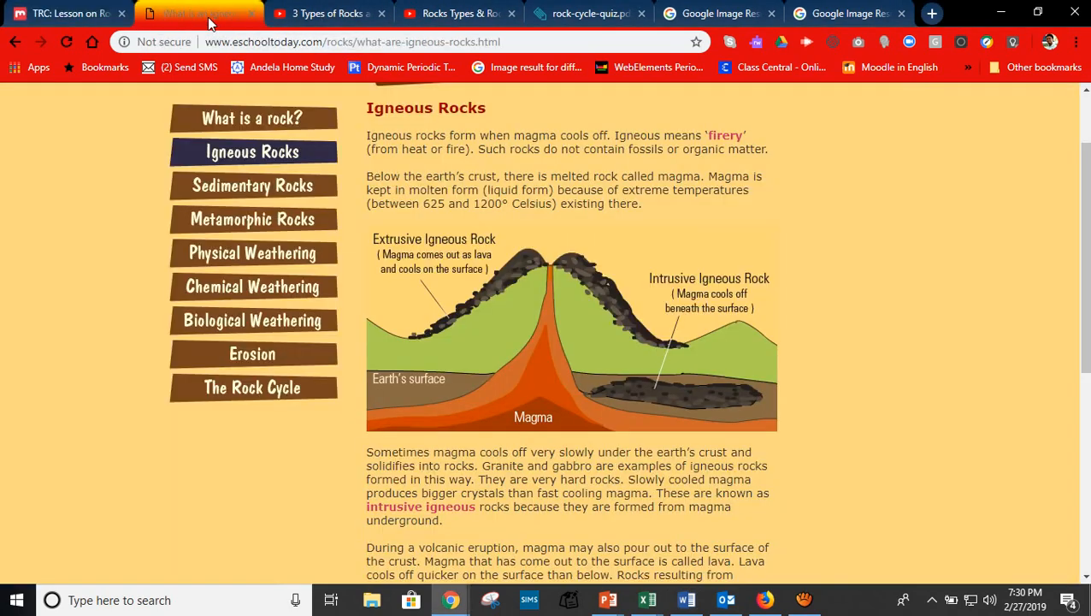
drag(1084, 193, 1086, 177)
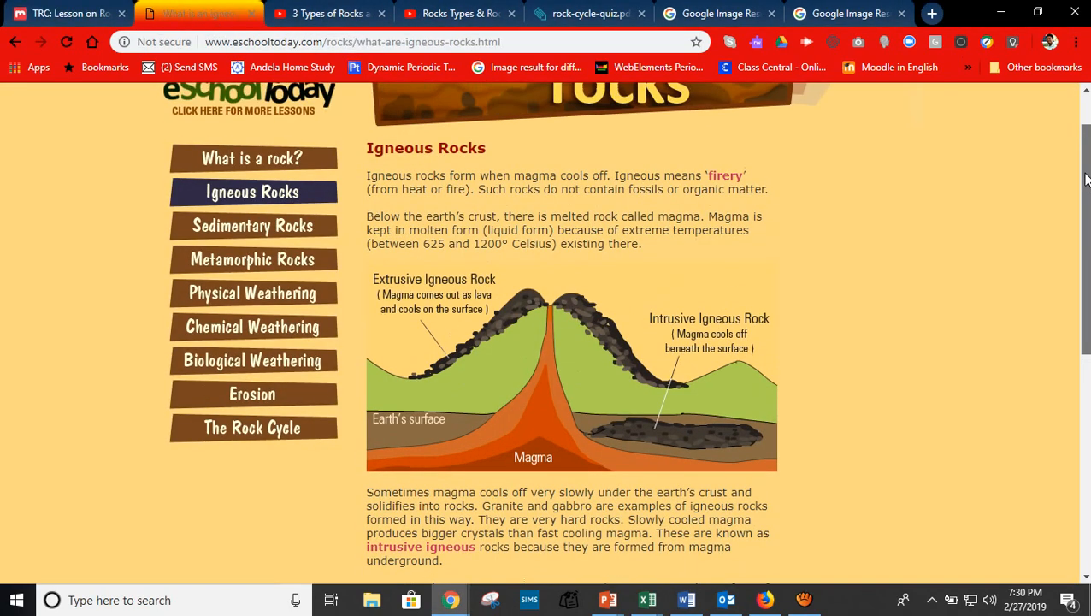
View the two YouTube videos on rock types and the rock cycle, pausing each one.
click(342, 14)
click(299, 45)
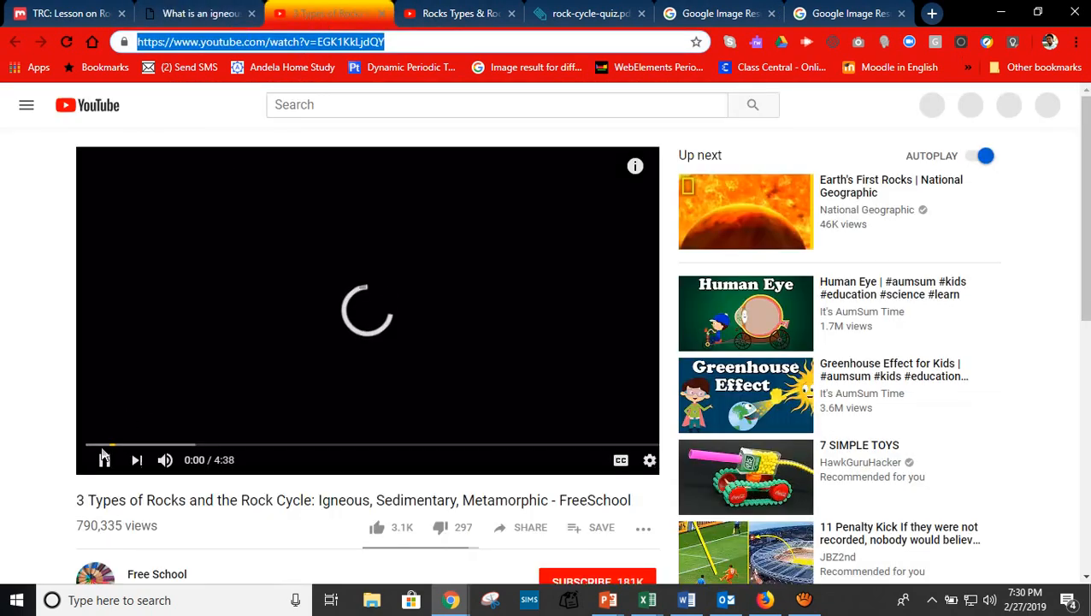
click(103, 462)
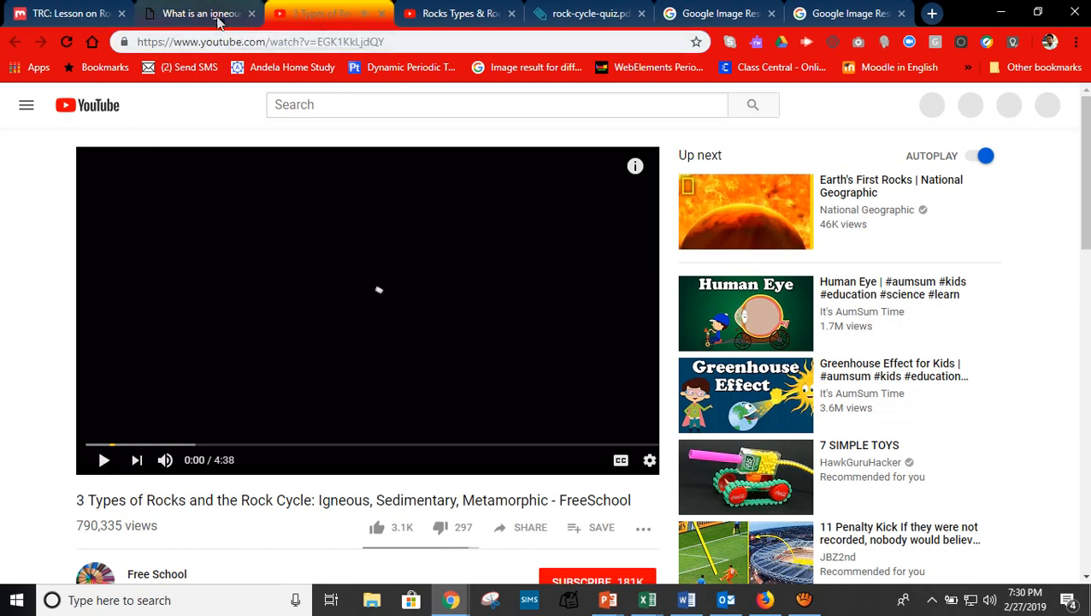
click(221, 16)
click(453, 14)
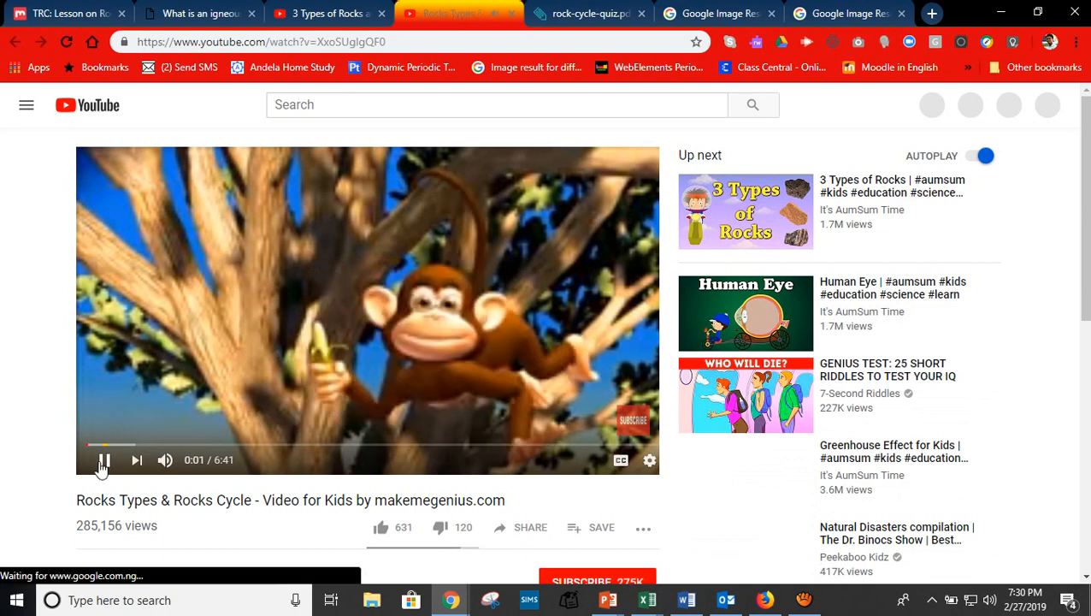
click(102, 462)
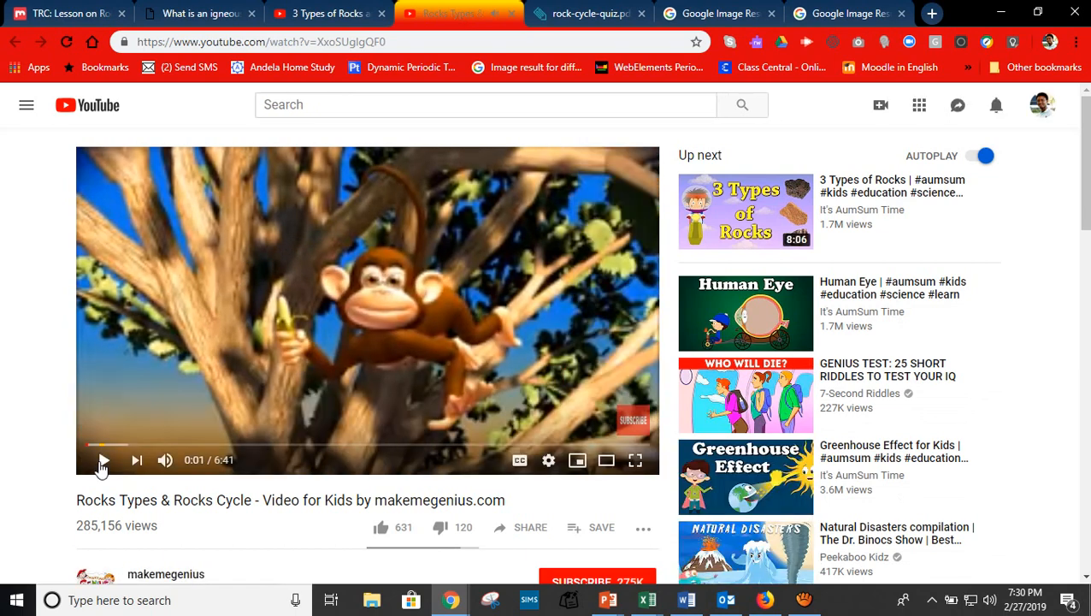
Review the questions in the rock-cycle-quiz.pdf worksheet and view the Google Image result.
click(592, 14)
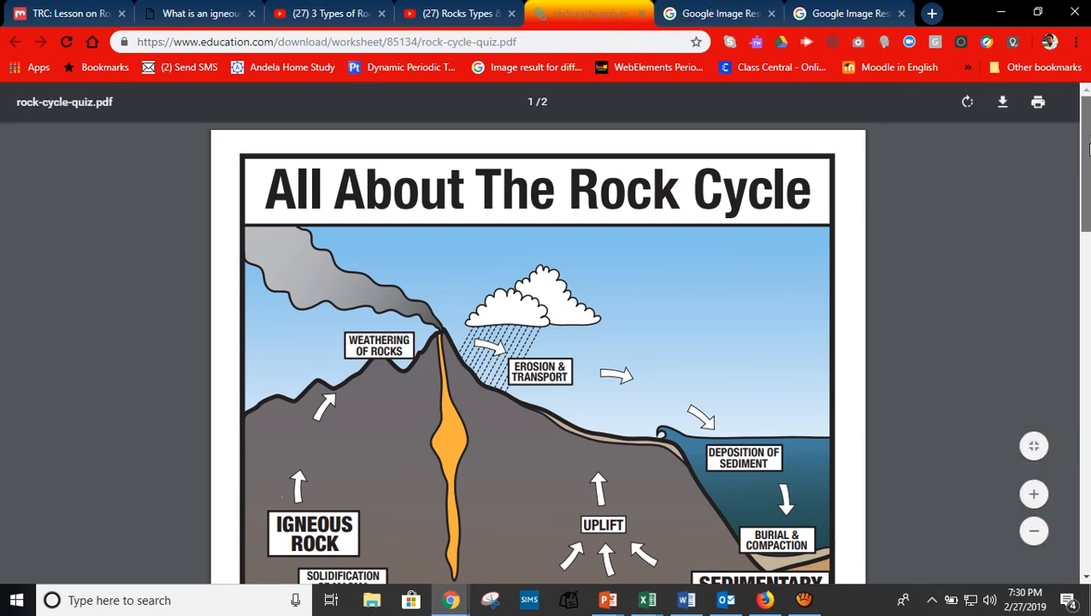
drag(1085, 163, 1088, 438)
click(720, 14)
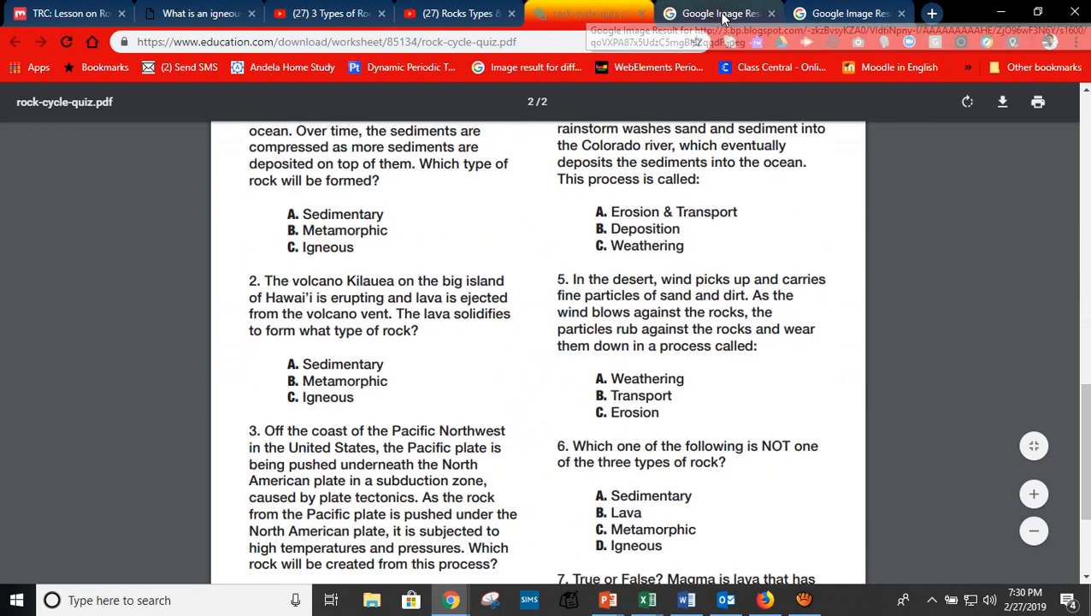
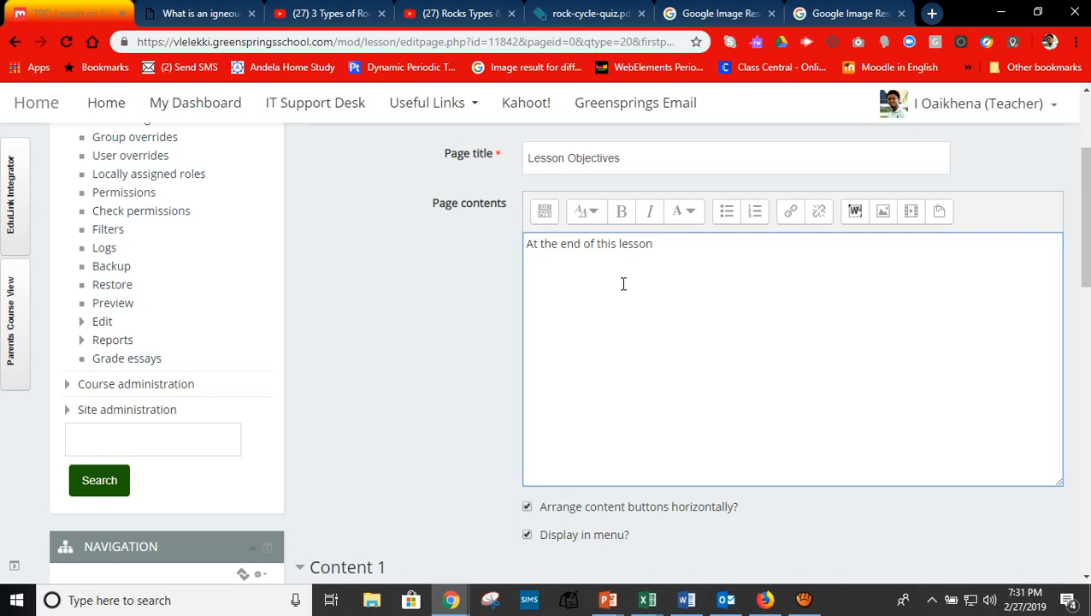
Complete the opening line of the page contents as "At the end of this lesson, you should be able to:".
text(, YOU)
key(BackSpace)
key(BackSpace)
key(BackSpace)
key(BackSpace)
text(y)
key(BackSpace)
text(you should be able to:)
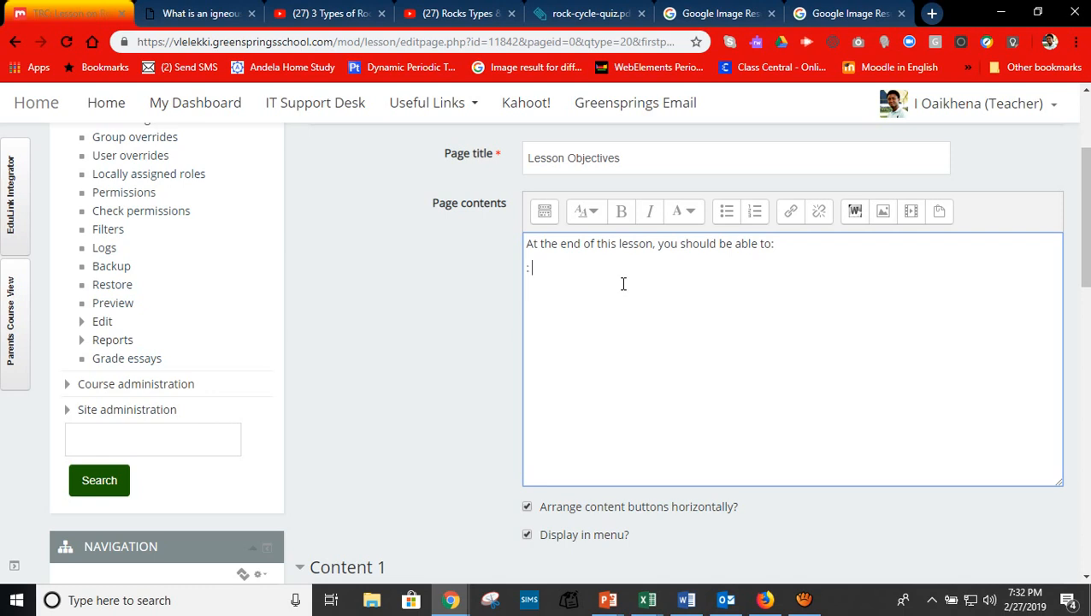
Add the objectives "1. List the types of rocks" and "2. Identify each type of rock" below the opening line.
text(ist the types of rocks)
key(BackSpace)
text(Identi)
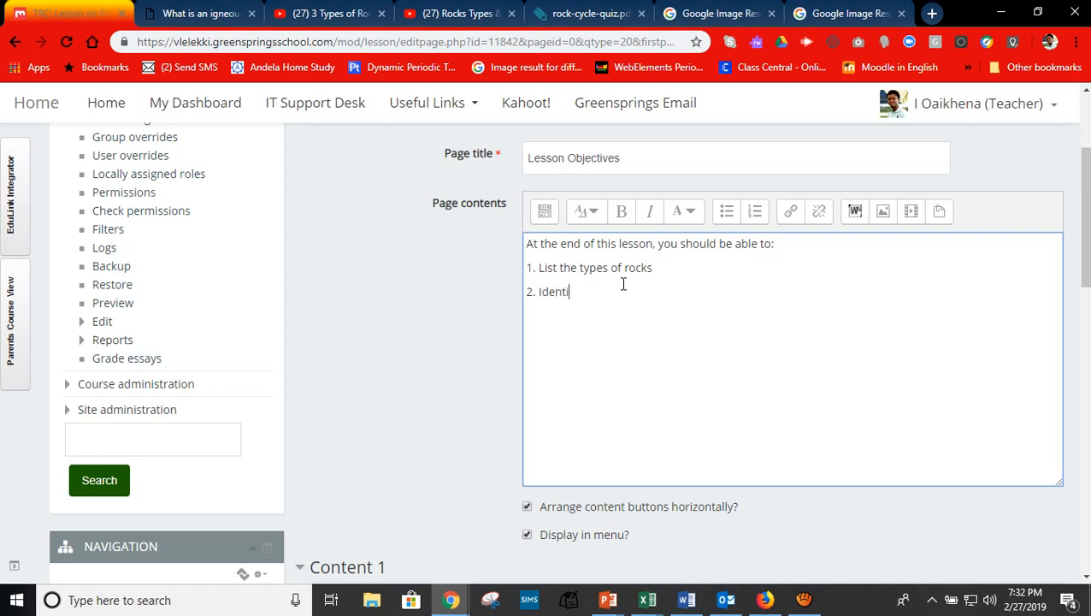
text(fy each to)
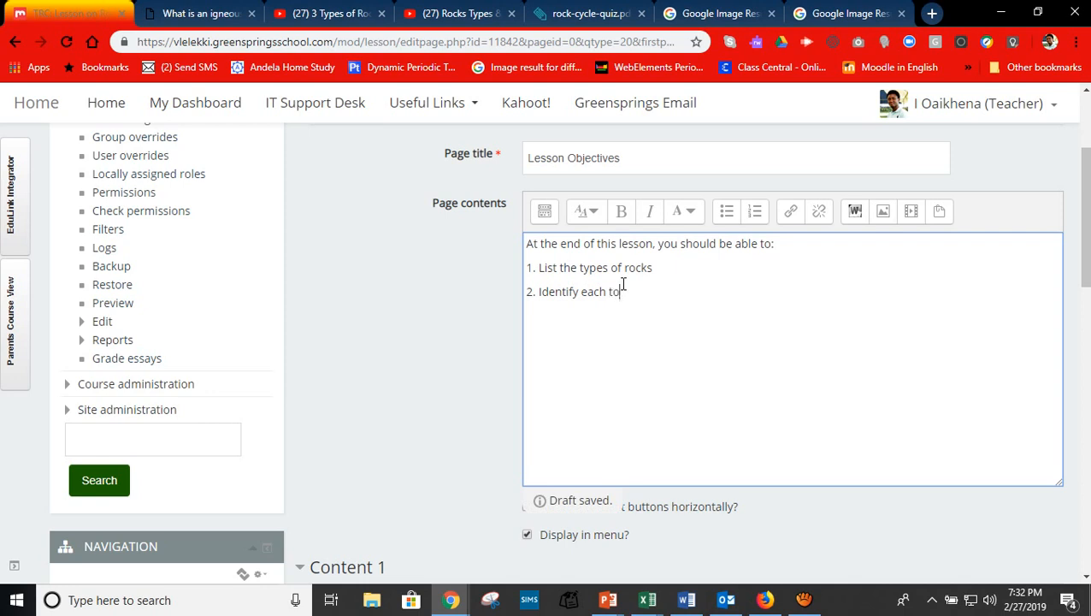
text(ype of rock)
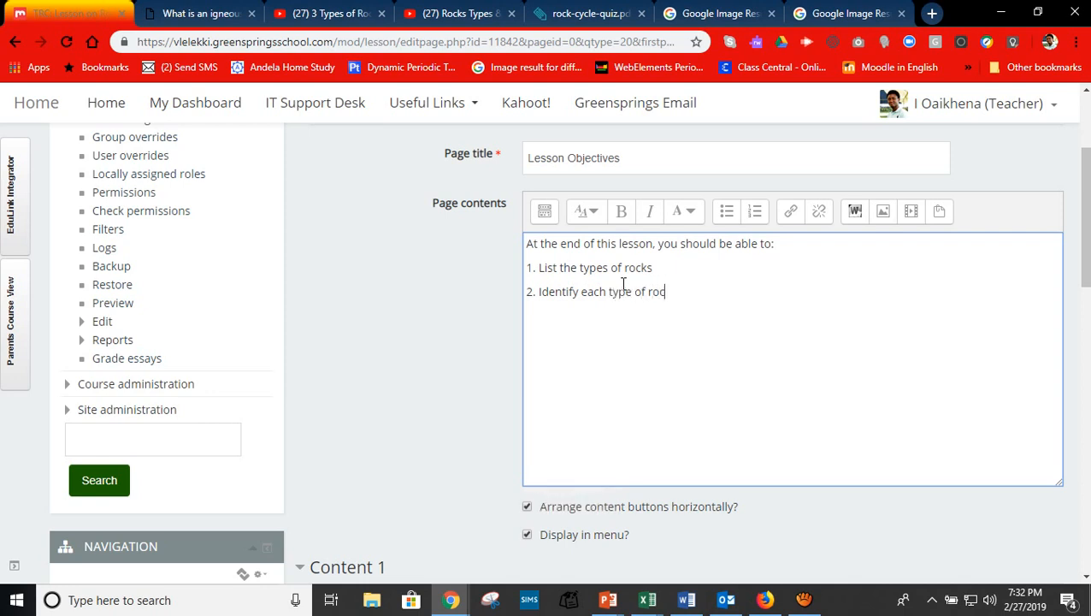
Add the third objective on a new line: "3. Classify given samples of rocks".
key(Return)
text(3. Classigy)
key(BackSpace)
key(BackSpace)
key(BackSpace)
text(fy given sample)
key(BackSpace)
text(l)
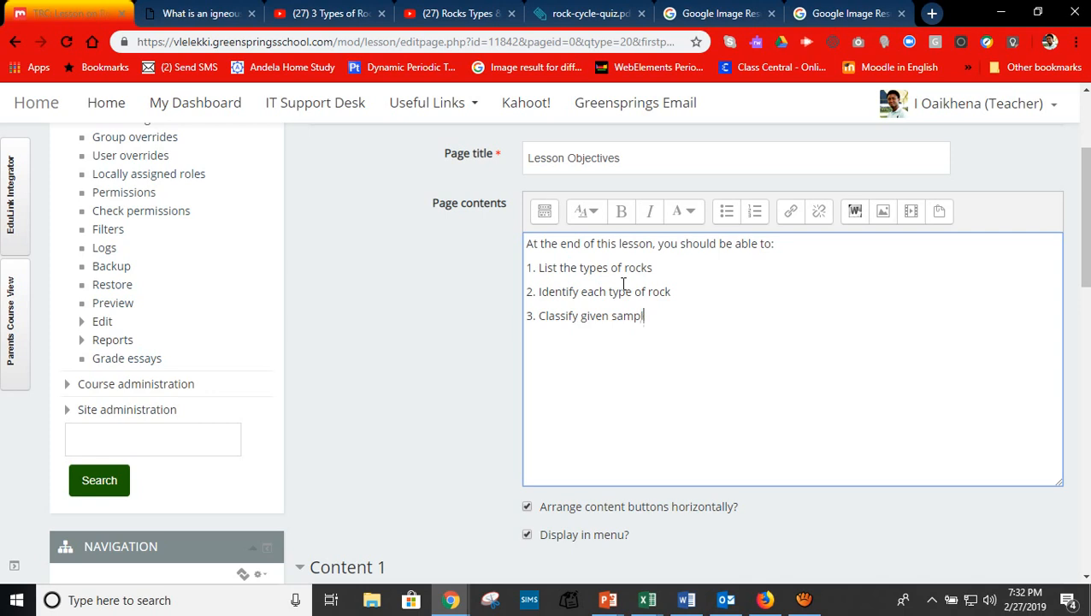
text(es p=)
key(BackSpace)
key(BackSpace)
text(of rocks)
Add the fourth objective: "4. Explain the process of weathering and state the types of weathering".
text(4. Explain the)
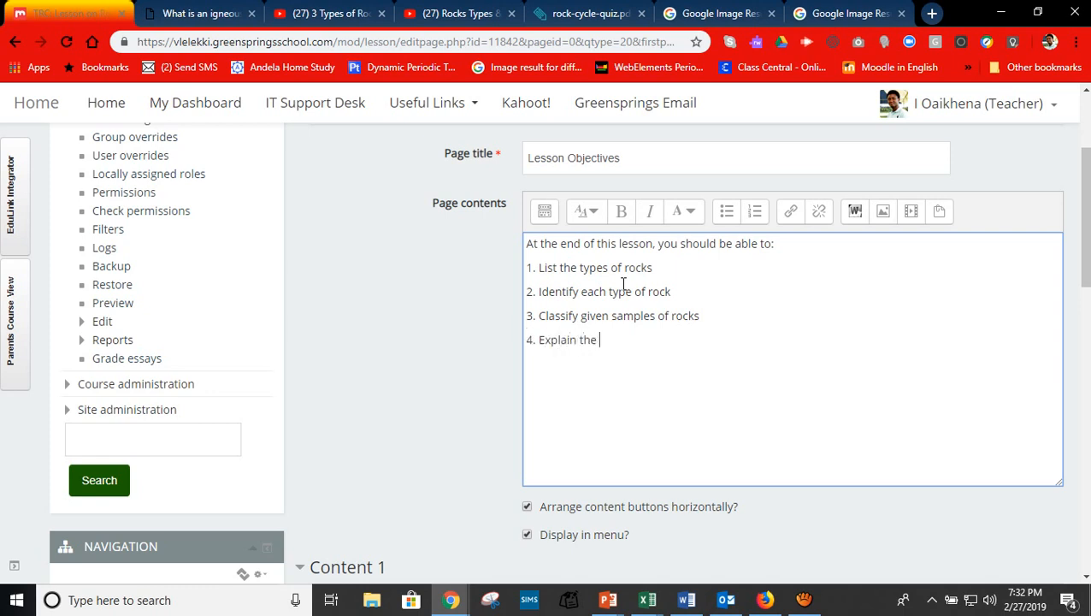
text( process of weathering a)
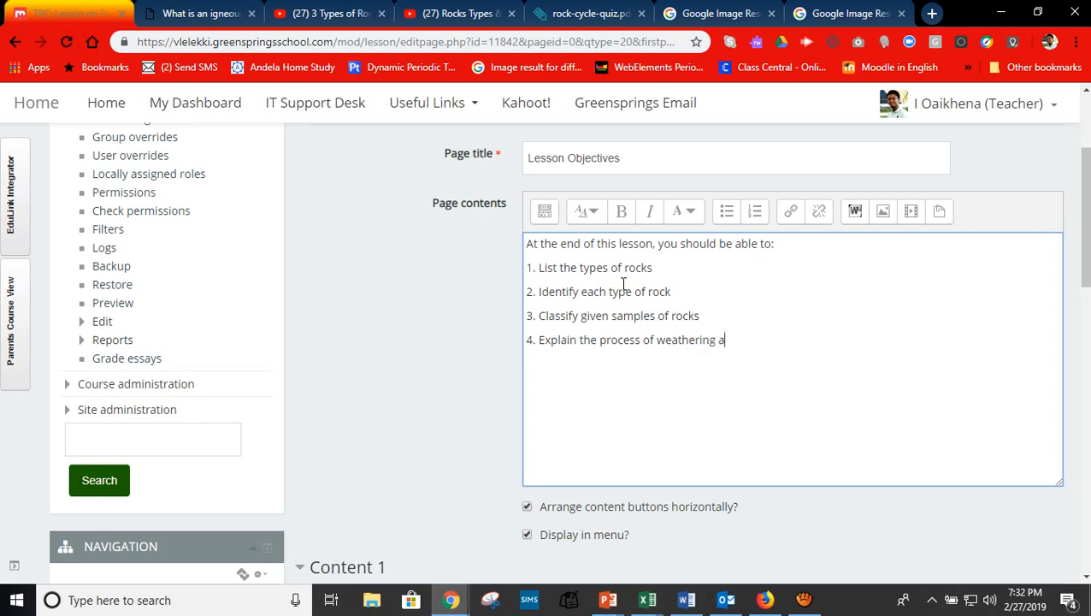
text(nd state the types of w)
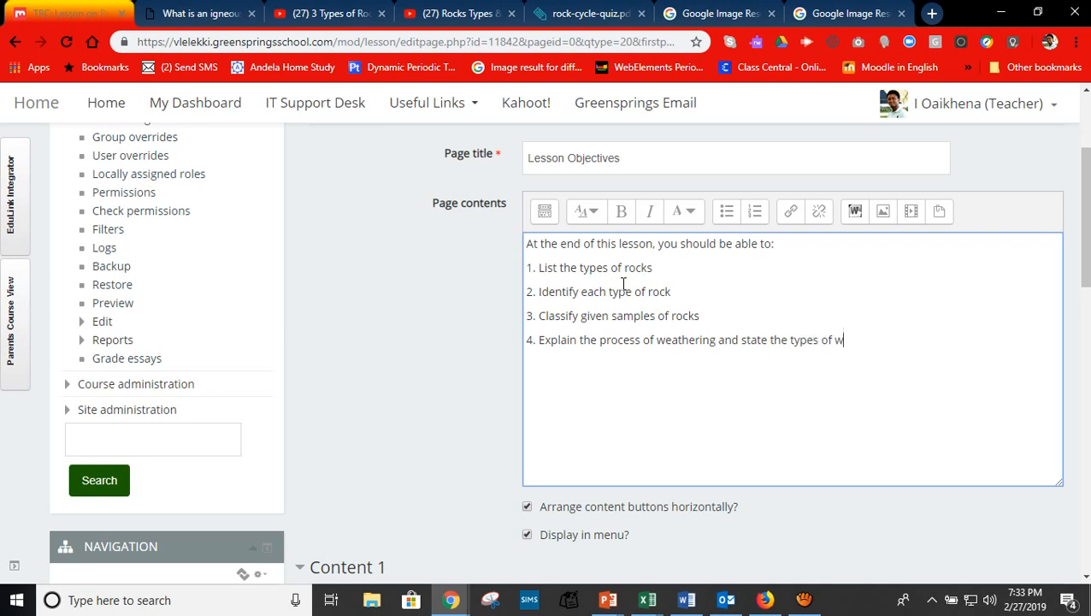
text(aetheri)
text(ring)
Format all the page contents as Heading (medium) and the opening line as Heading (large).
drag(906, 362, 523, 235)
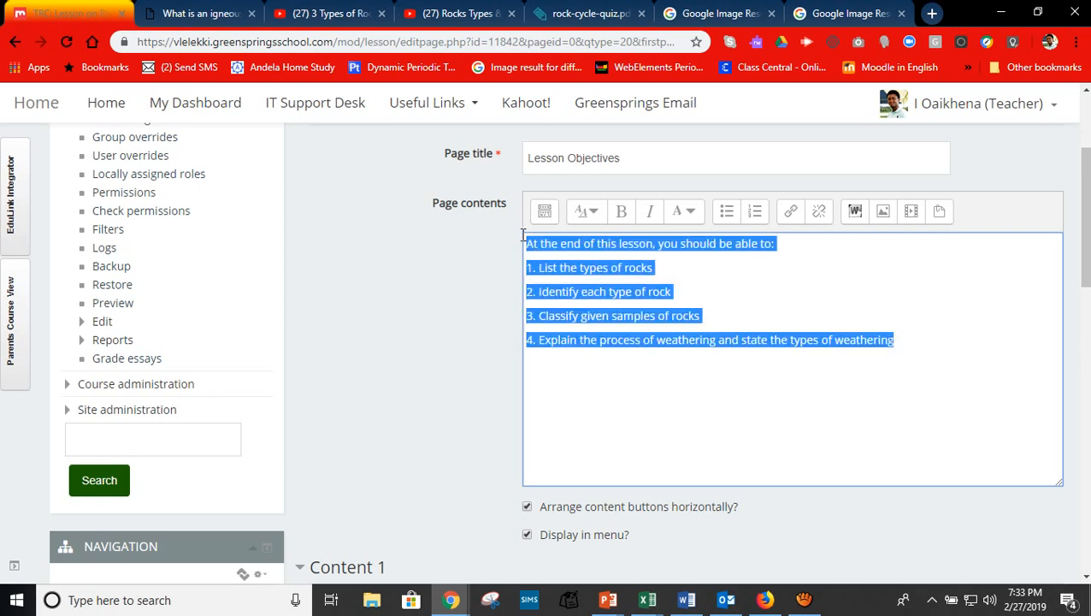
click(588, 211)
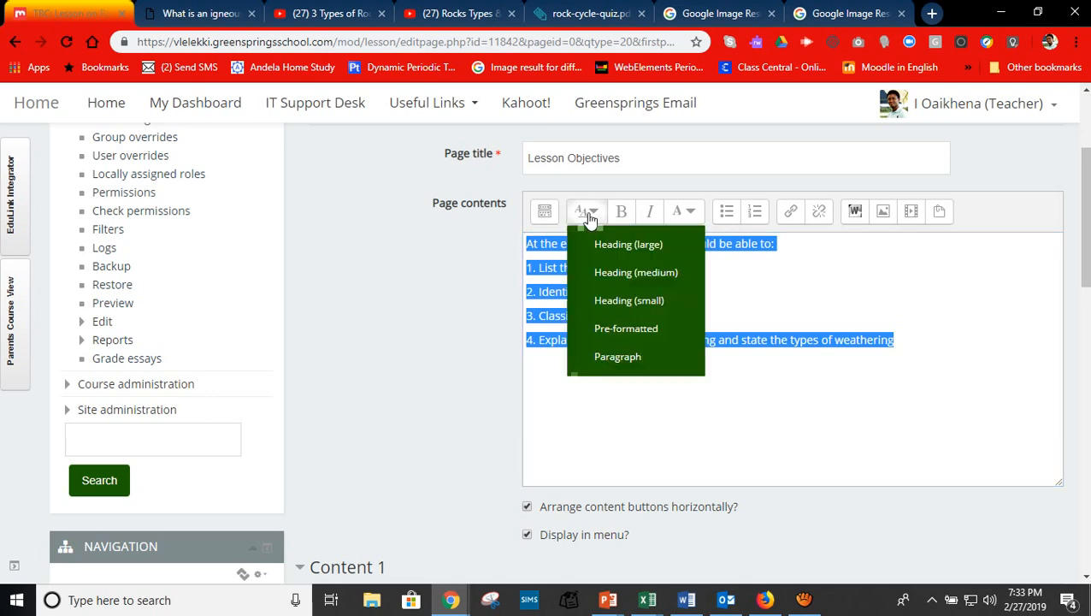
click(615, 273)
click(803, 285)
drag(906, 256, 496, 240)
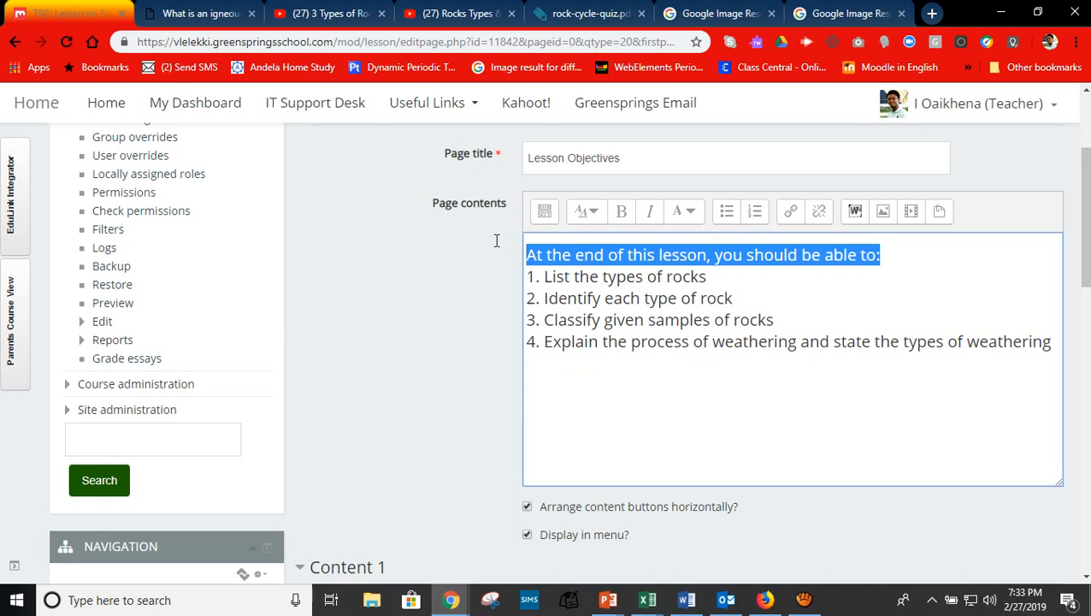
click(590, 211)
click(606, 249)
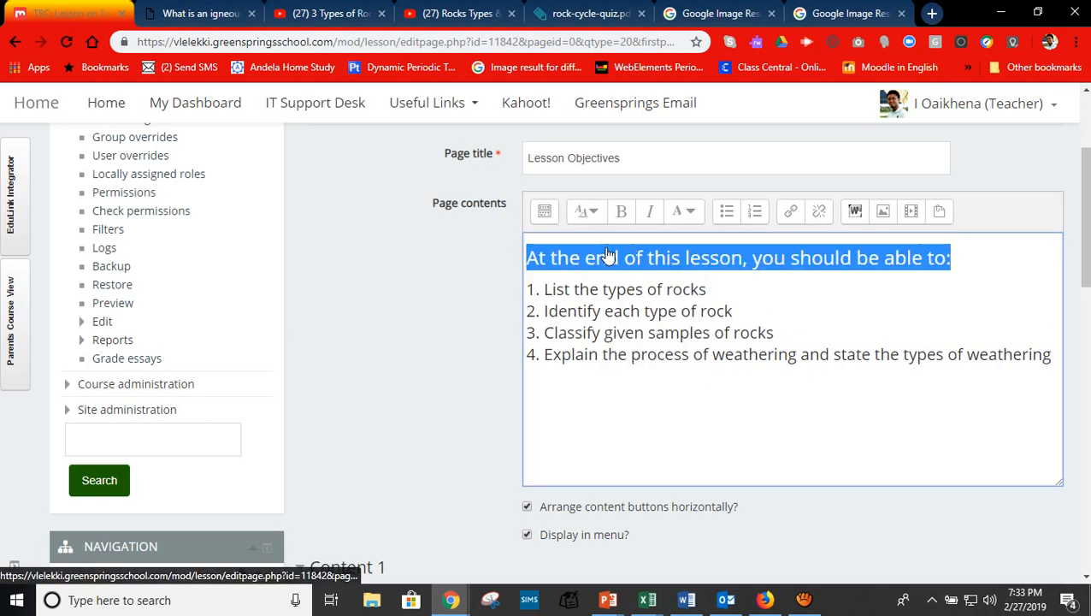
click(756, 291)
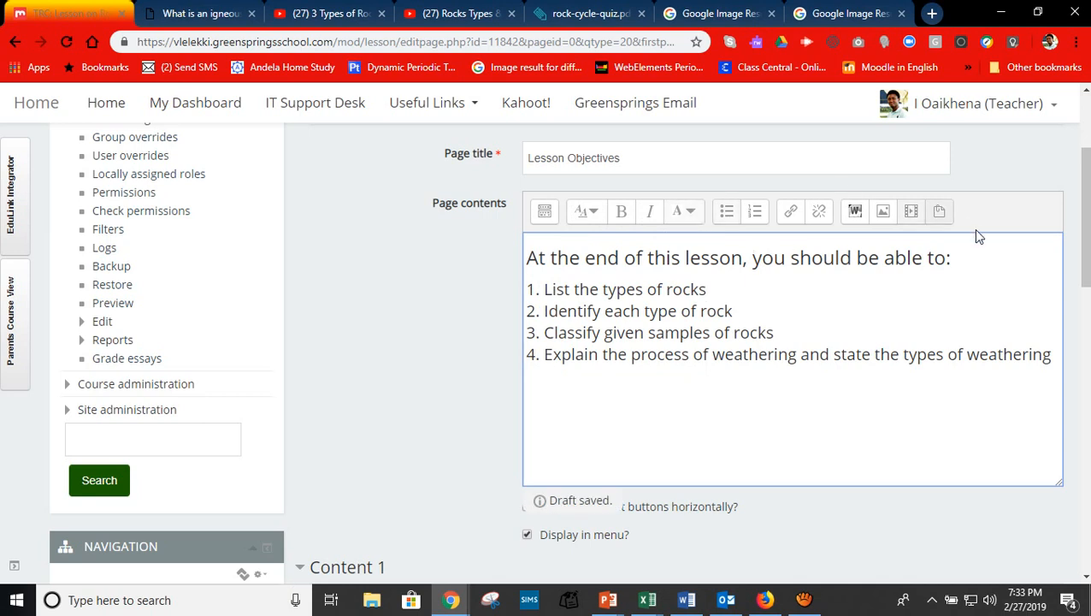
Color the opening line of the objectives red and make it bold.
drag(966, 257, 525, 256)
click(693, 216)
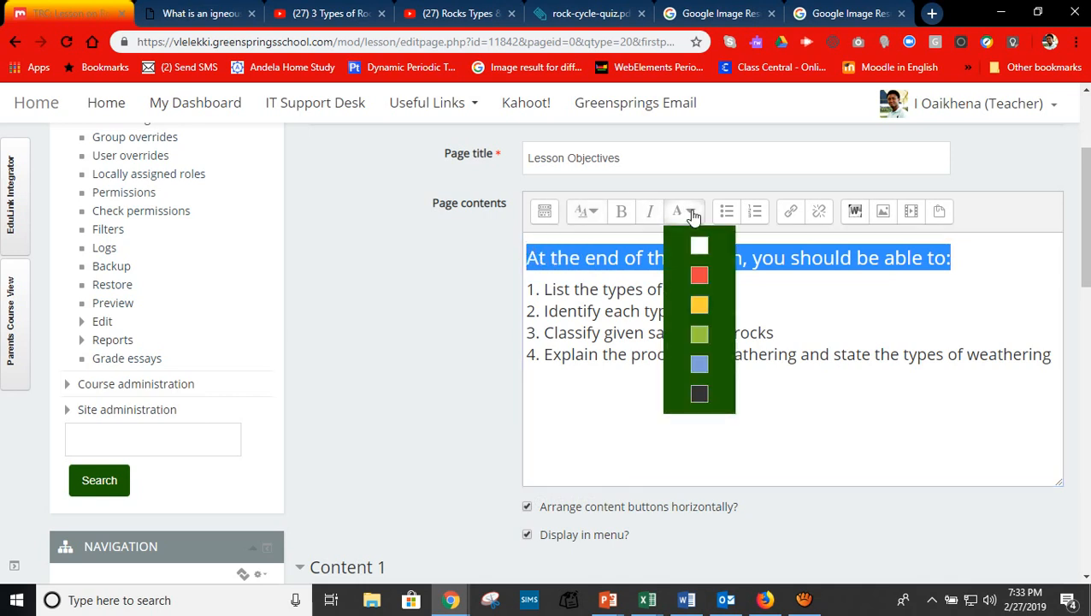
click(699, 275)
click(726, 356)
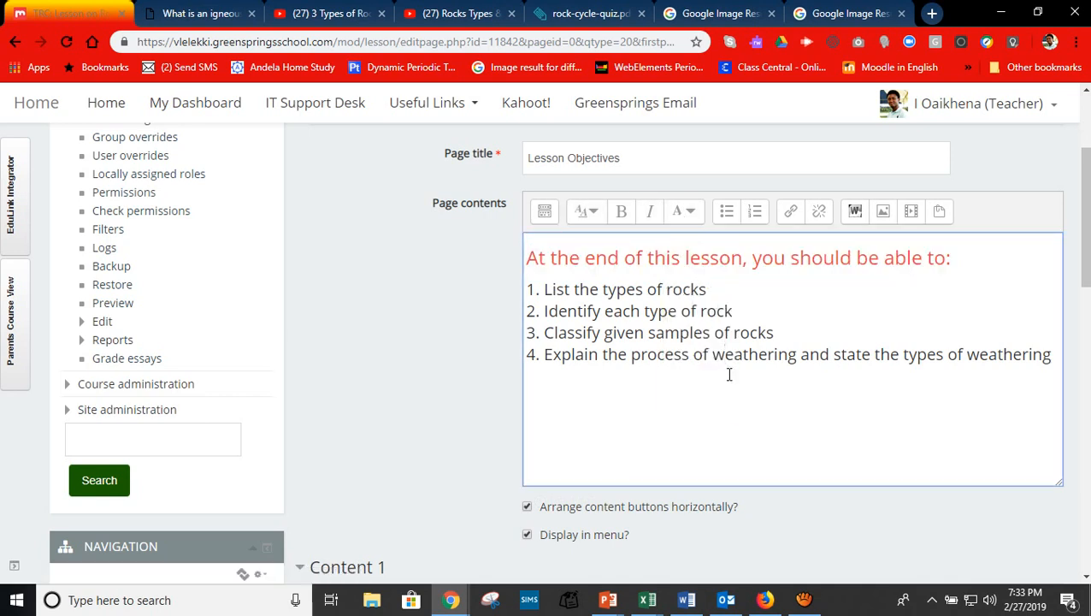
drag(957, 261, 525, 257)
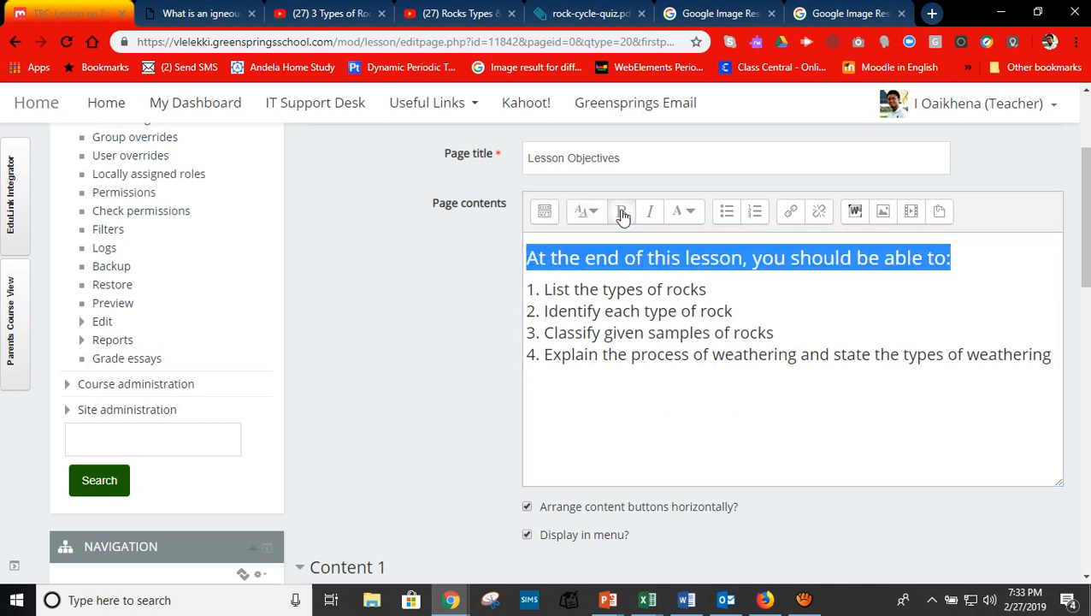
click(769, 389)
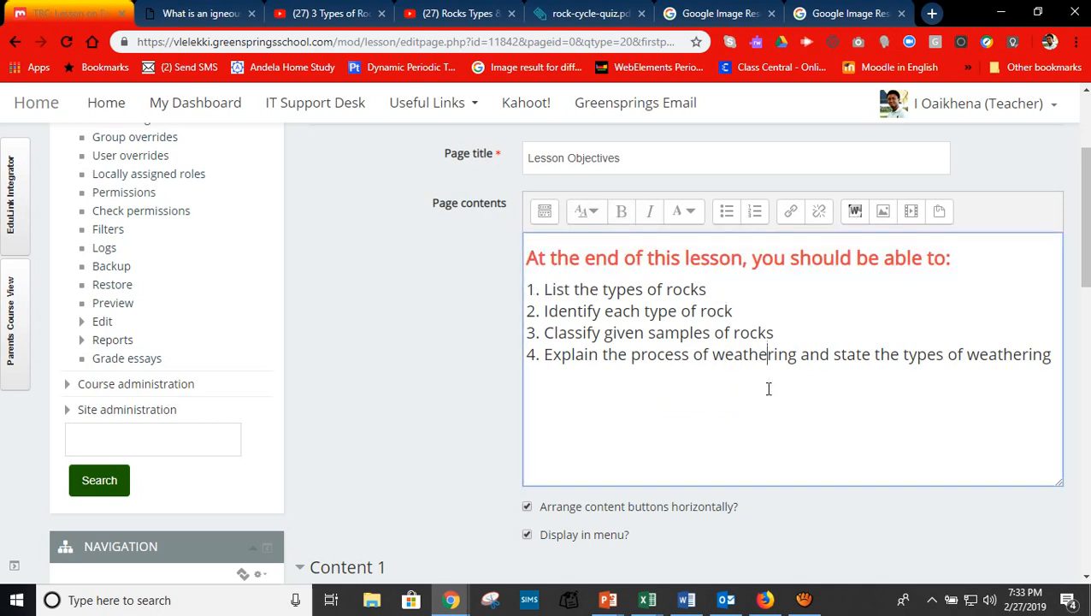
Set the Content 1 description to "Next page" and its jump to Next page, and save the Lesson Objectives page.
drag(1086, 254, 1087, 366)
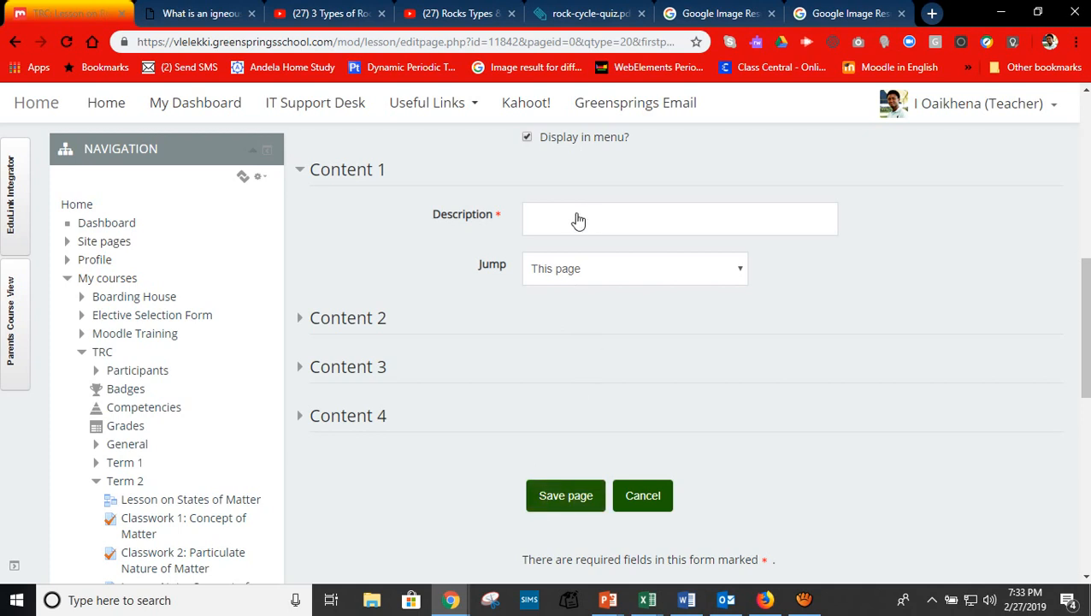
click(596, 280)
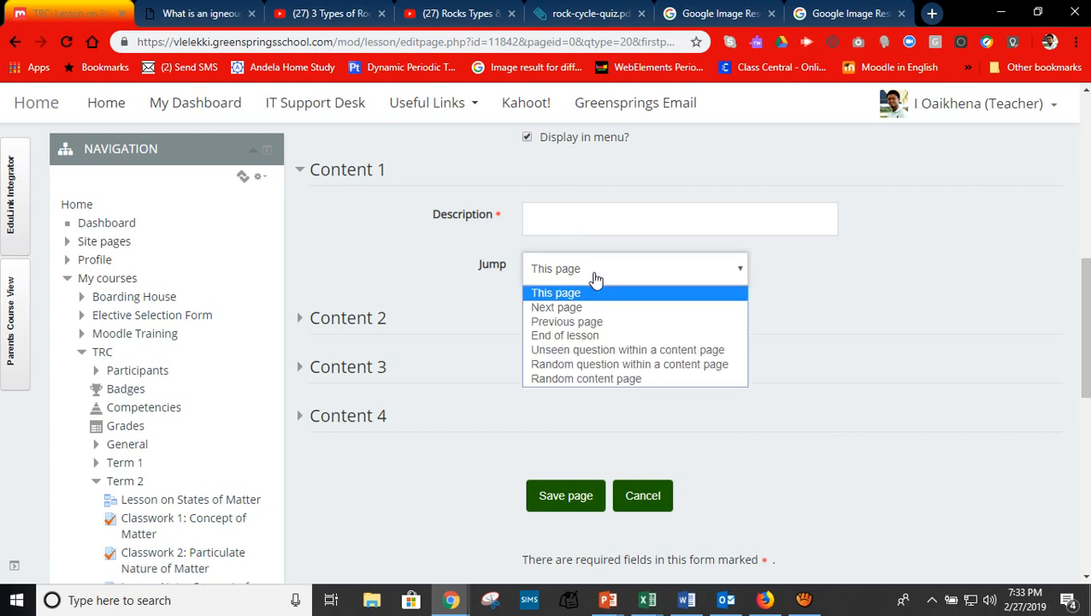
click(596, 280)
click(572, 220)
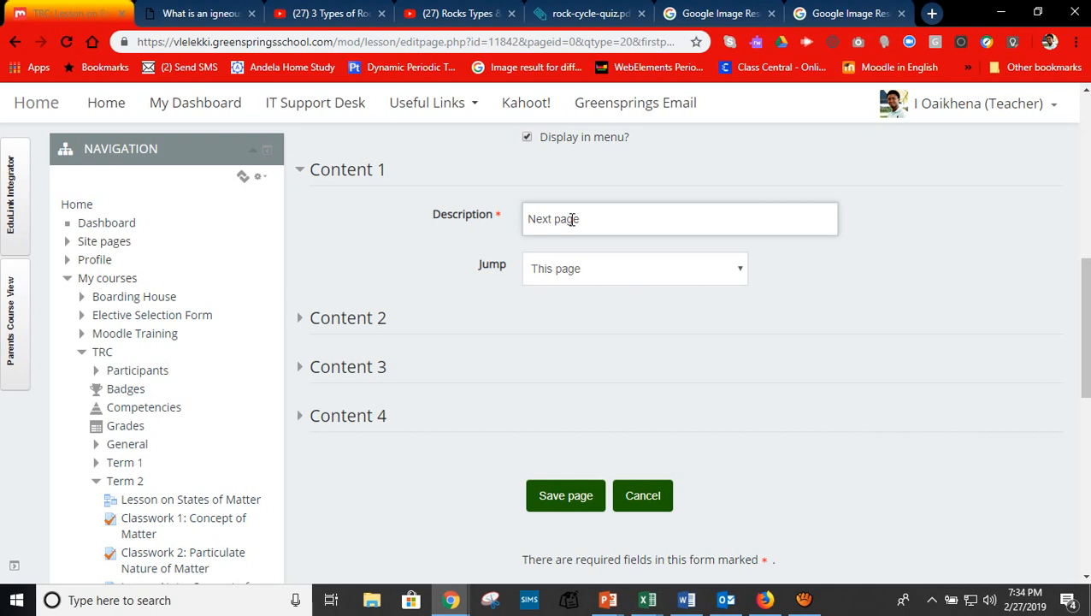
click(590, 277)
click(587, 276)
click(569, 303)
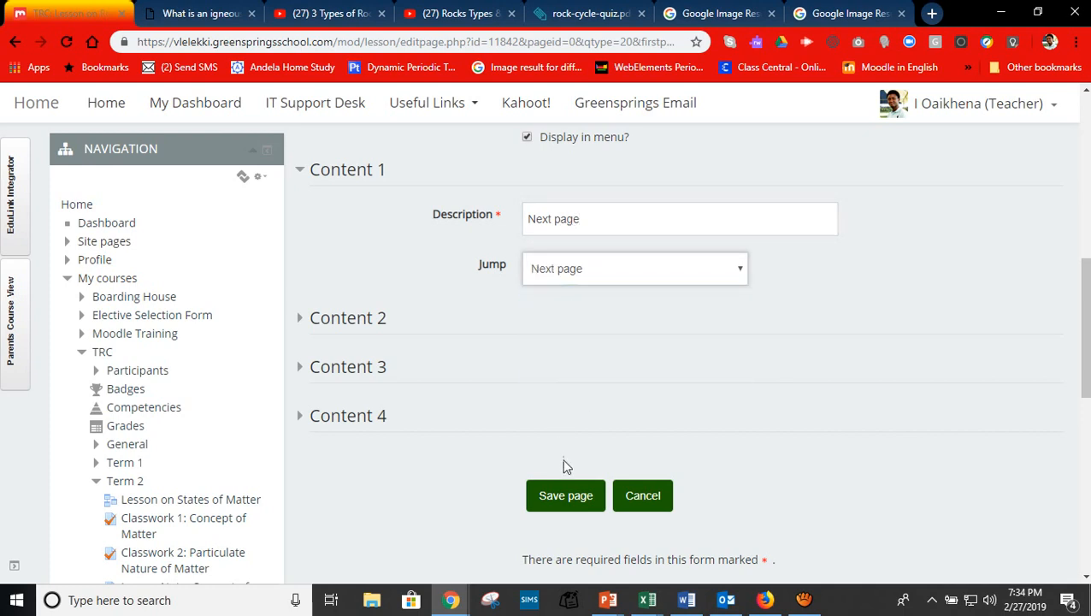
click(567, 495)
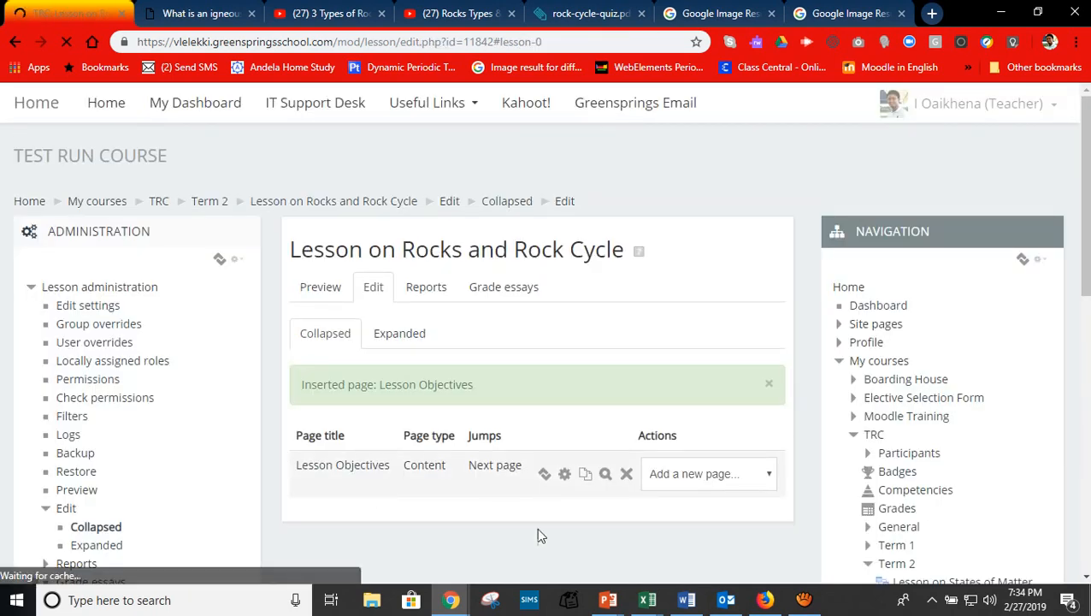
Add a new content page after the Lesson Objectives page.
scroll(1084, 205, down, 2)
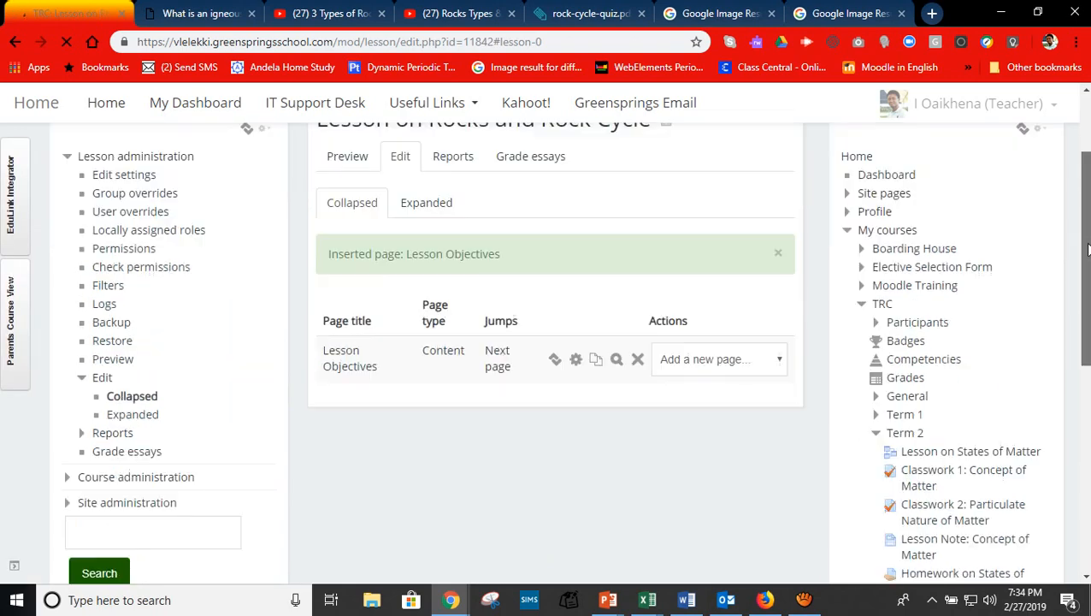
click(731, 366)
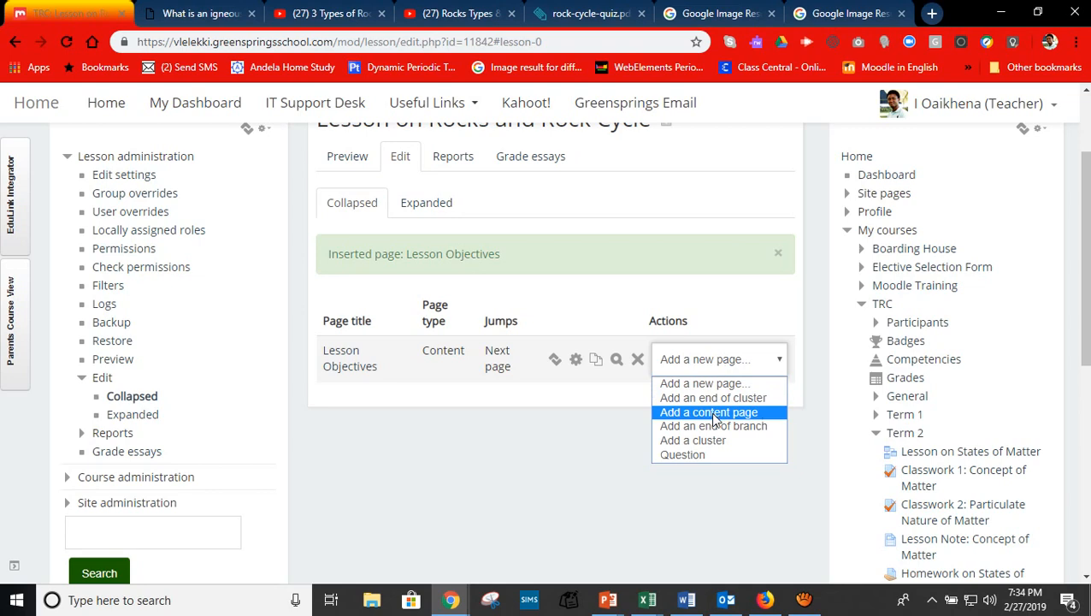
click(716, 412)
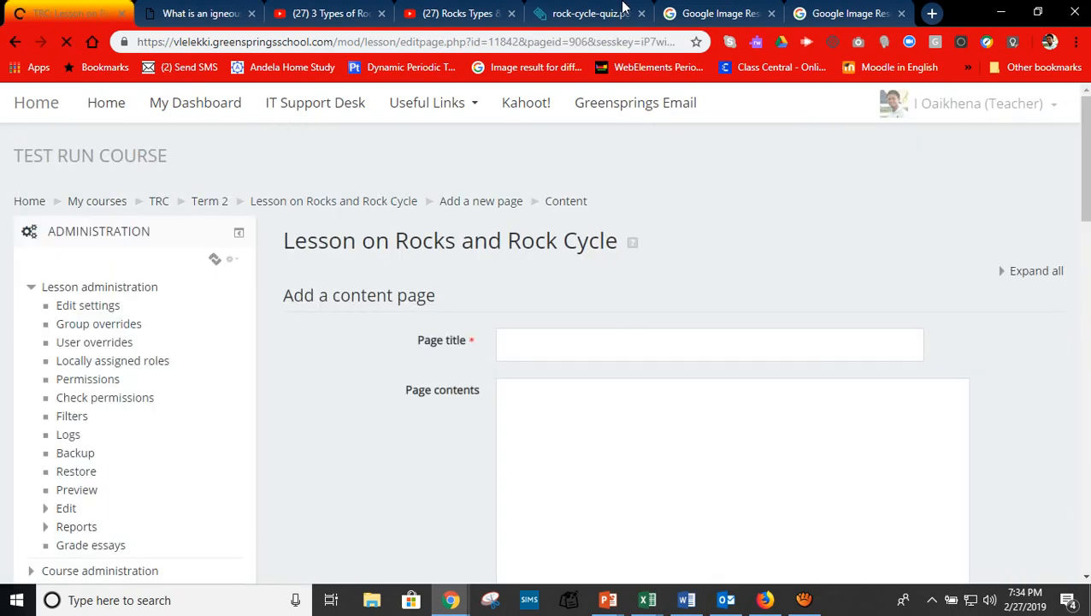
Copy the "What is a rock?" heading and its four paragraphs from the eSchoolToday site into the new content page's contents.
click(205, 13)
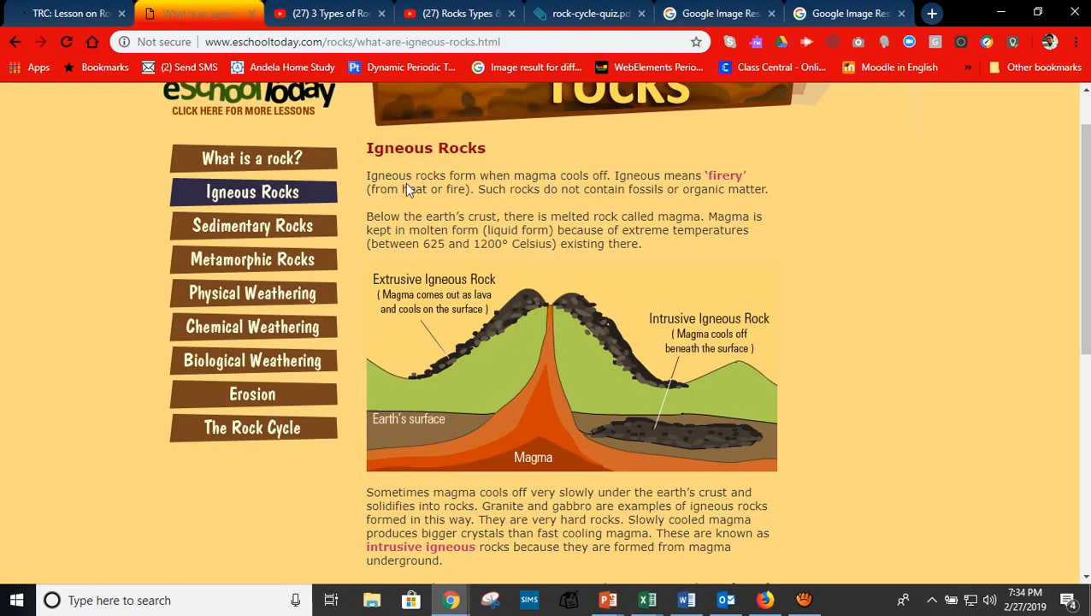
click(270, 159)
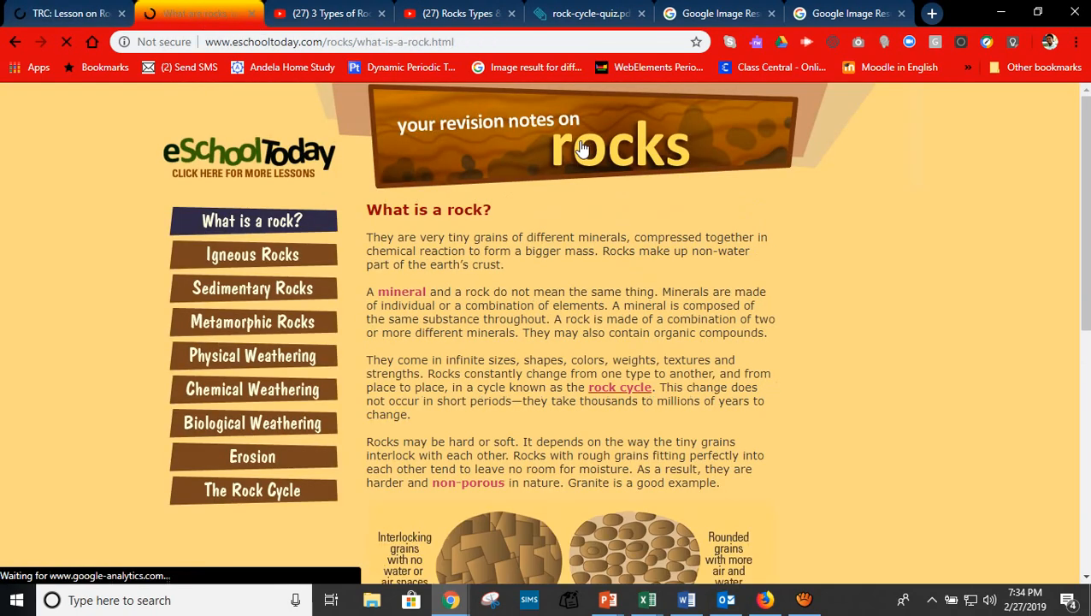
drag(368, 210, 740, 488)
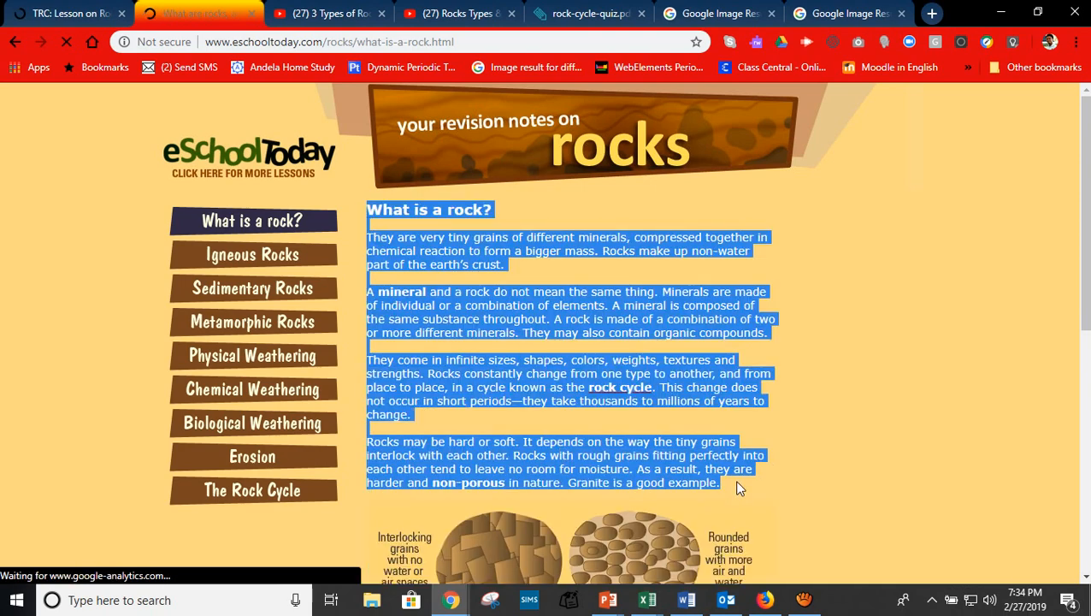
click(453, 599)
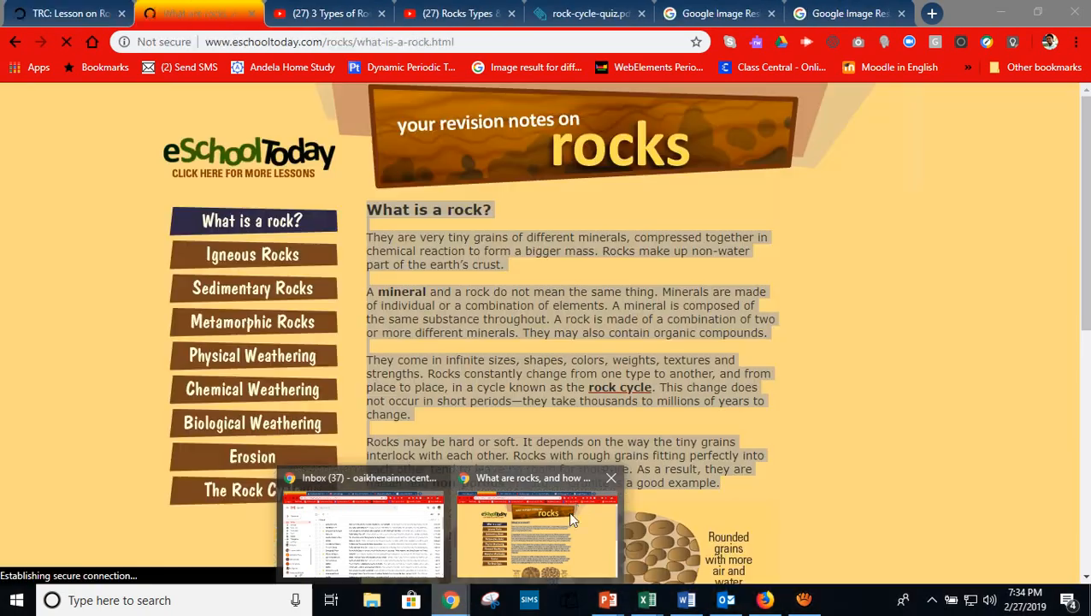
click(570, 524)
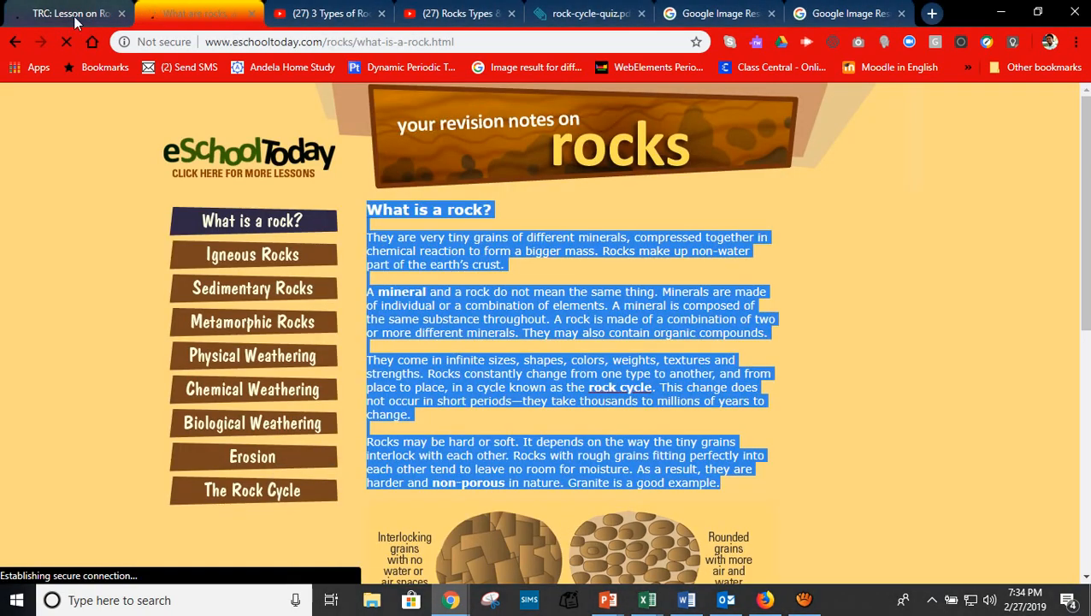
click(77, 15)
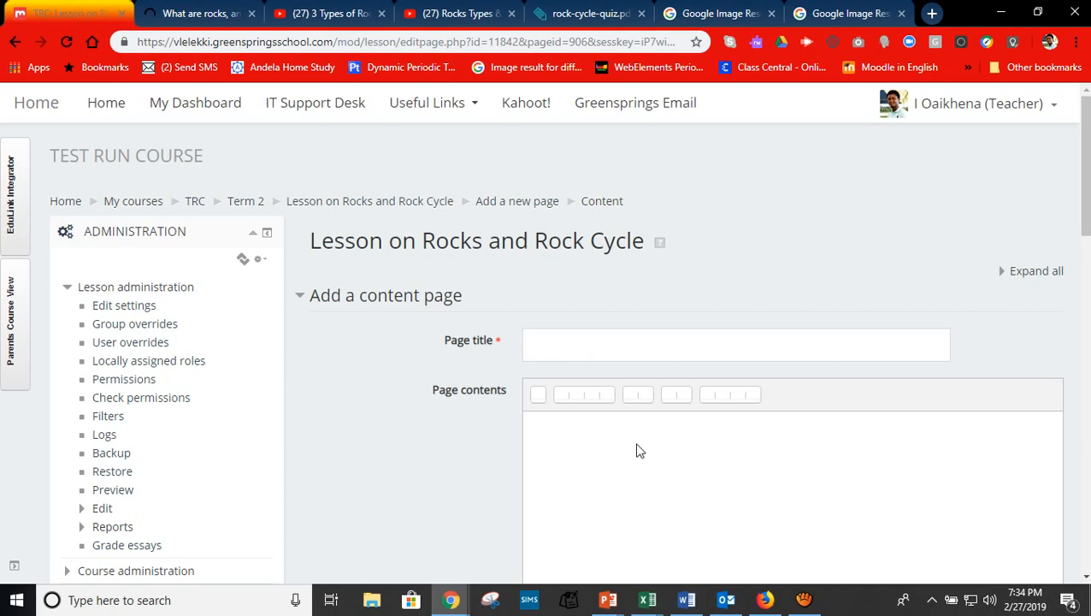
click(635, 446)
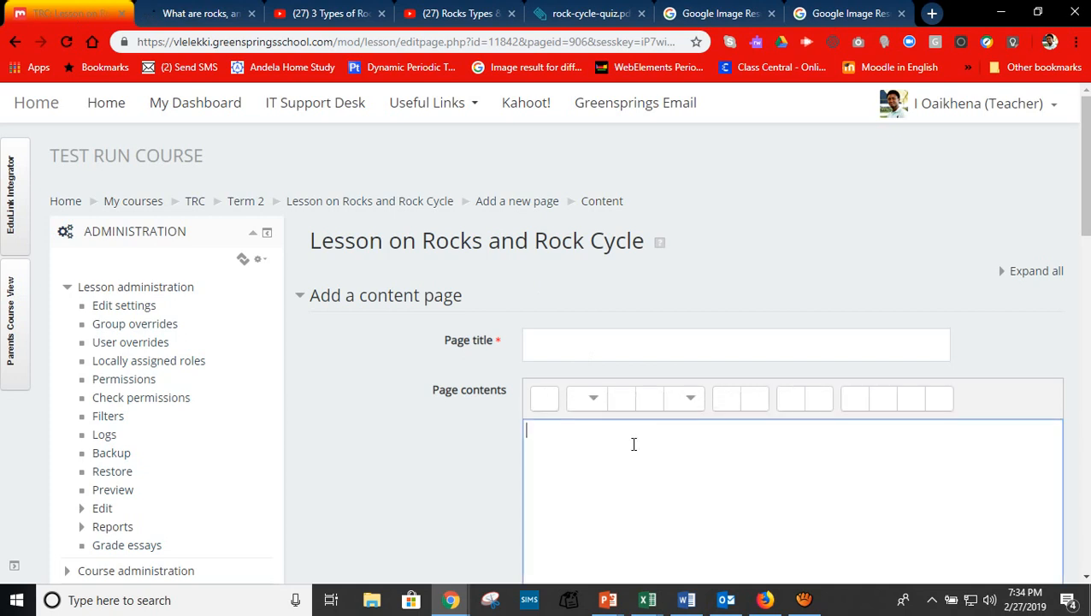
key(ctrl+v)
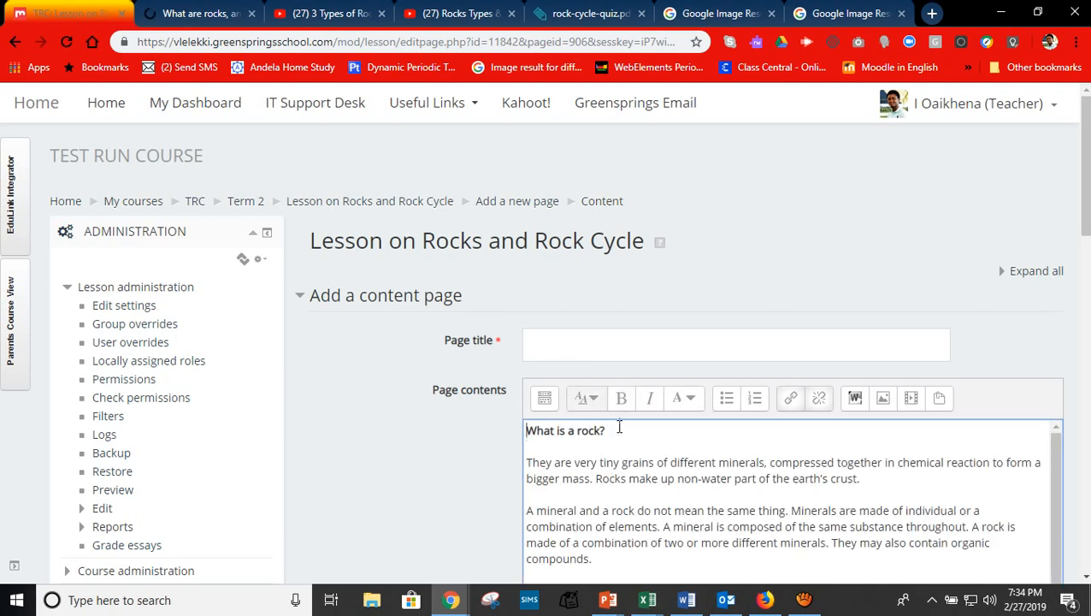
Copy the opening line of the contents into the page title, giving it the title "What is a rock?".
drag(619, 429, 507, 408)
key(ctrl+c)
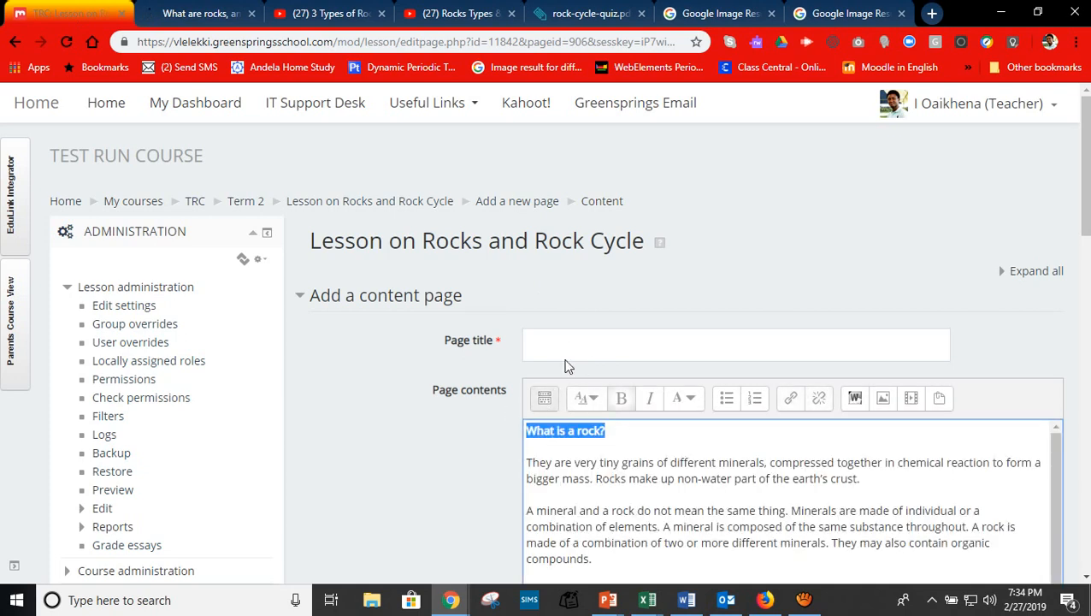
click(560, 346)
key(ctrl+v)
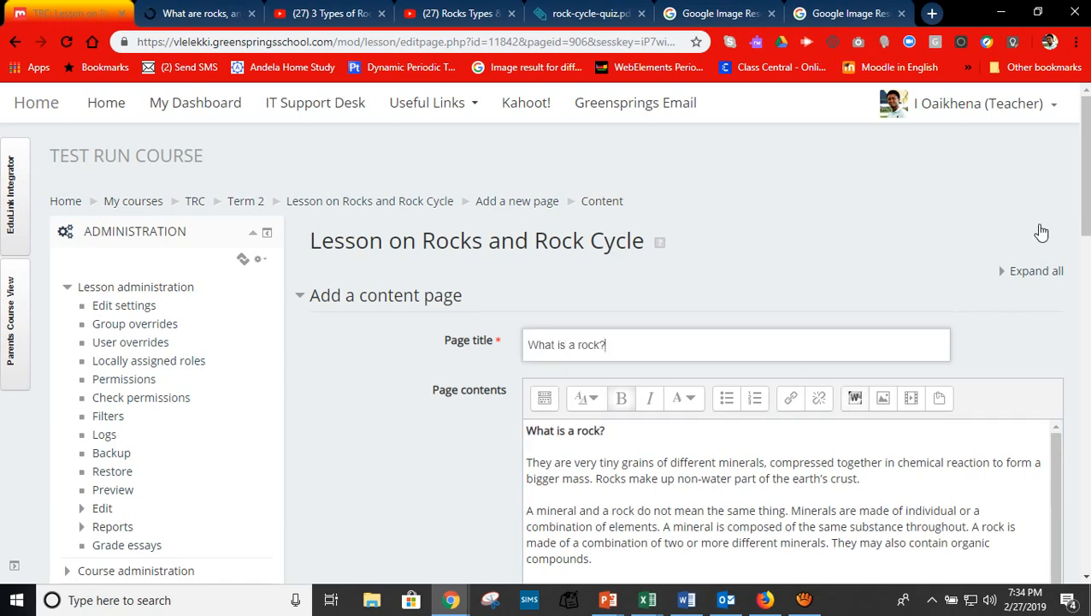
Apply a larger heading style to all of the page contents.
drag(1086, 210, 1087, 282)
click(548, 201)
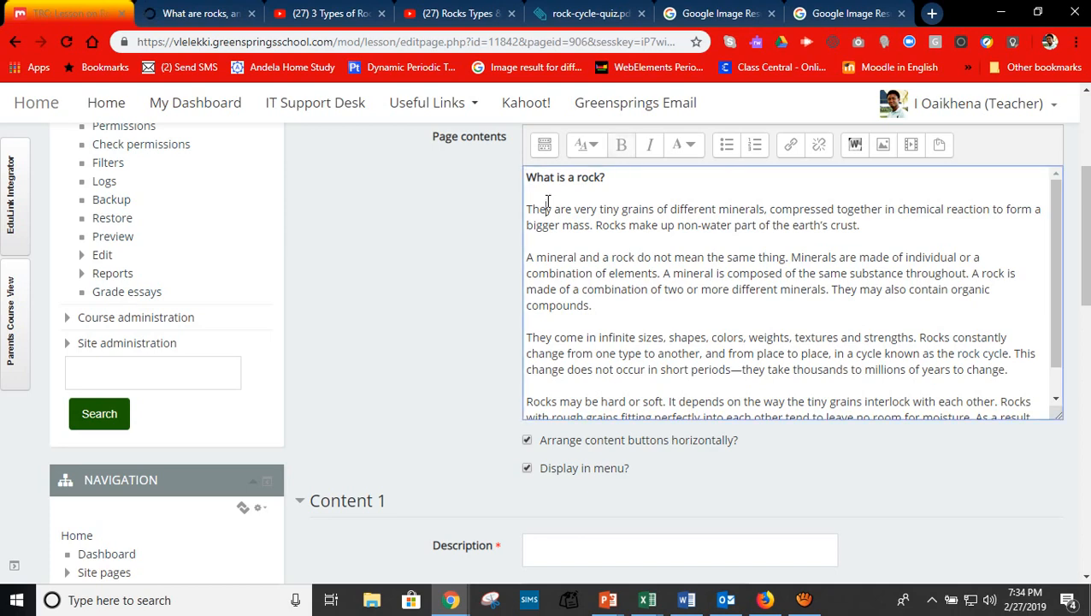
key(ctrl+a)
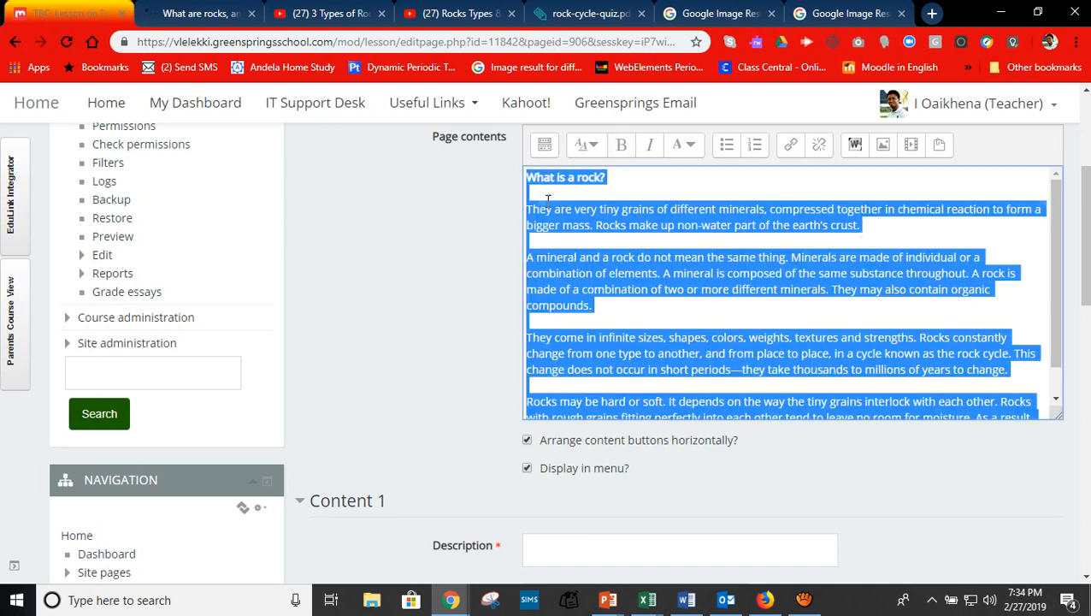
click(590, 146)
click(613, 209)
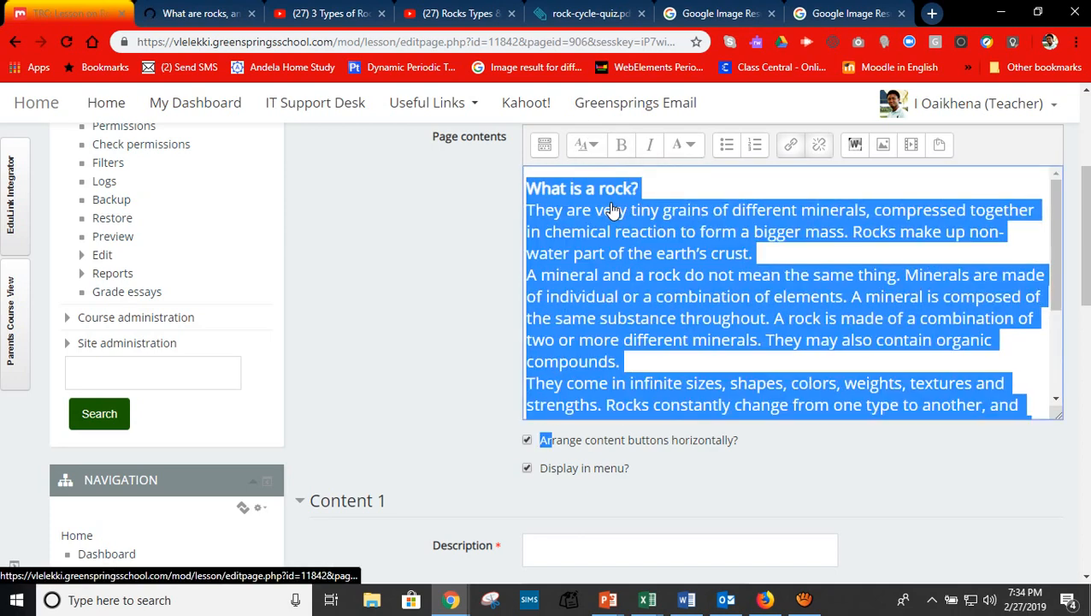
Insert blank lines after the "What is a rock?" heading, the mineral paragraph and the paragraph ending in "years to change.".
click(626, 192)
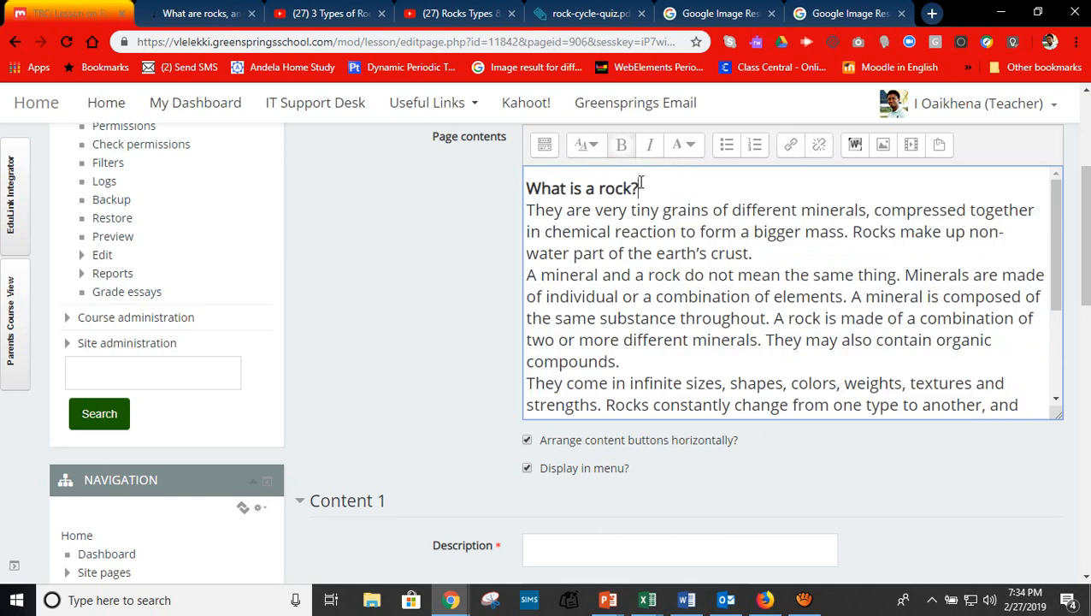
key(Return)
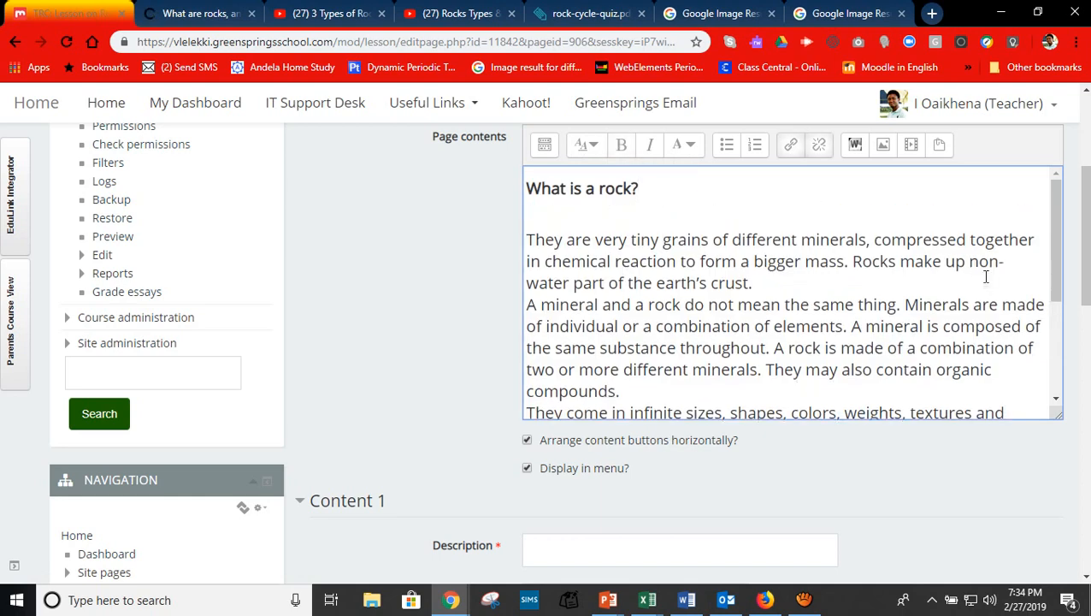
drag(1056, 255, 1057, 316)
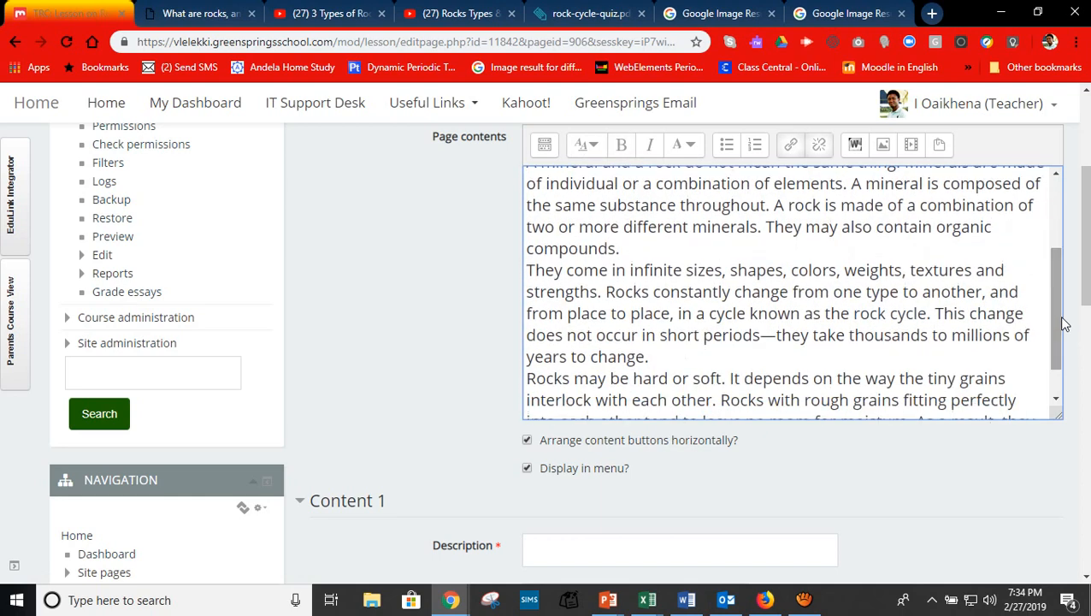
click(650, 257)
key(Return)
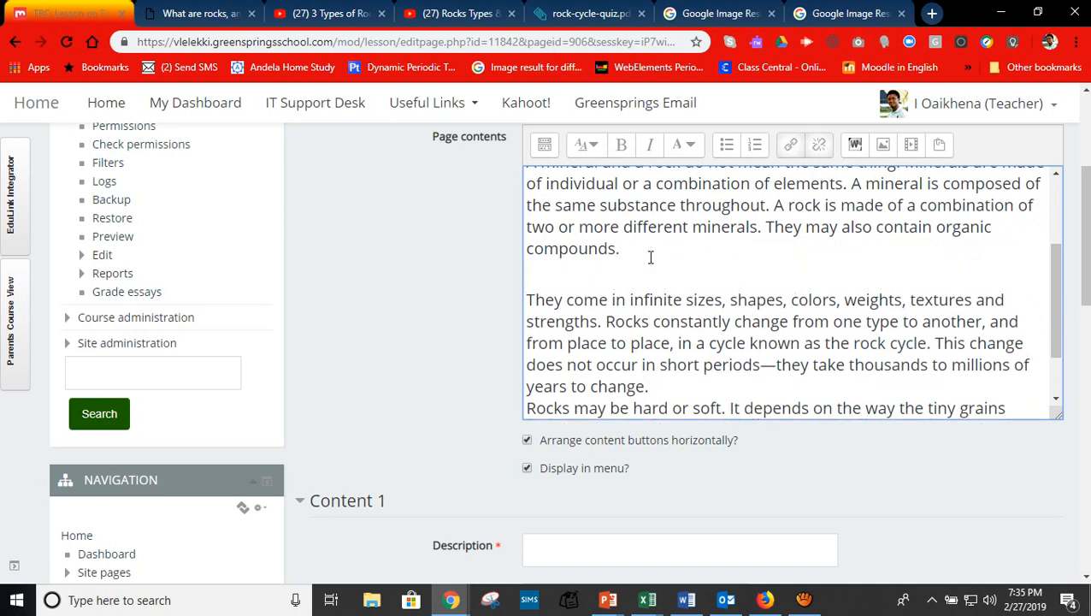
drag(1057, 299, 1060, 336)
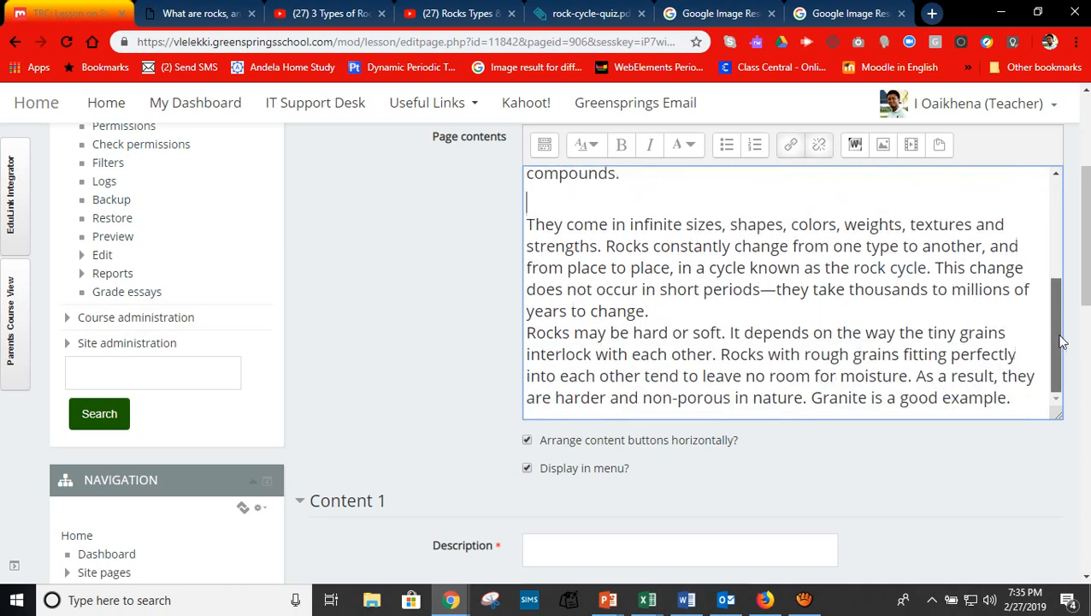
click(658, 311)
key(Return)
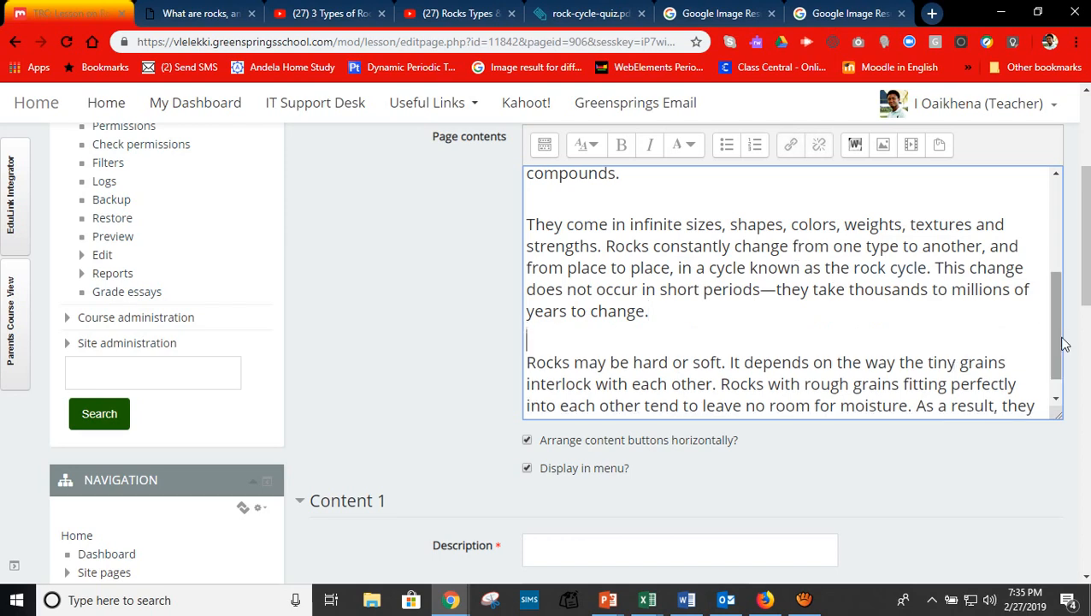
drag(1060, 339, 1035, 309)
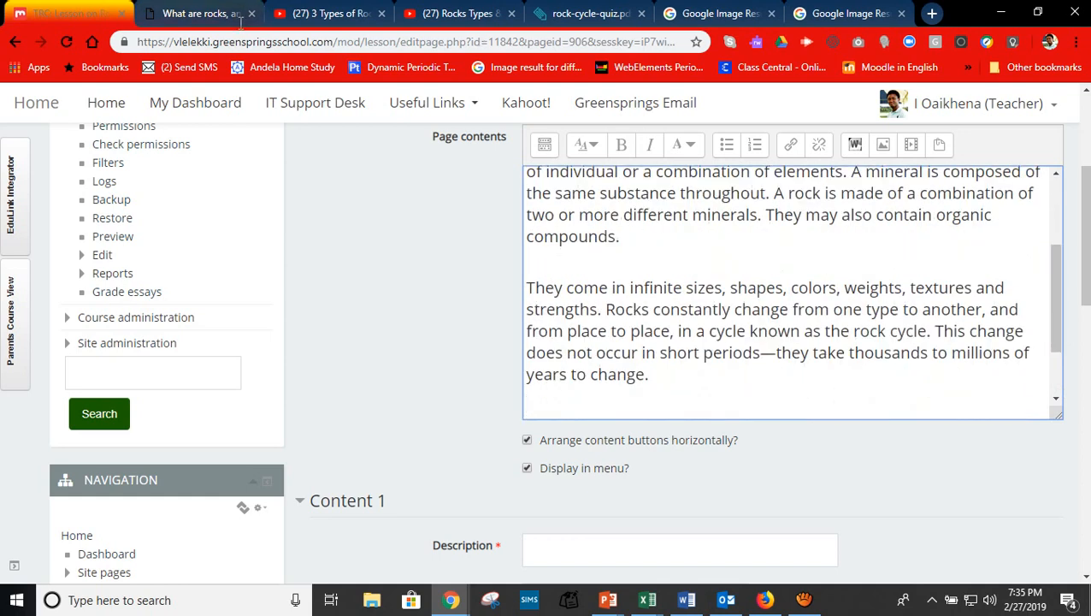
Copy the porous and non-porous rock image from the eSchoolToday page into the blank line below the mineral paragraph.
click(197, 14)
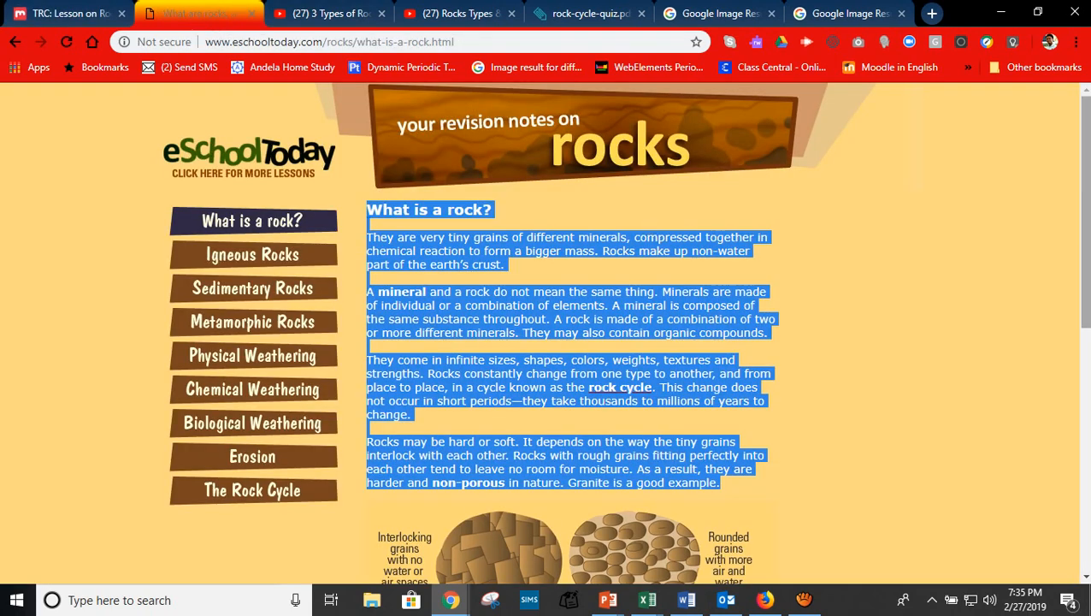
scroll(603, 257, down, 3)
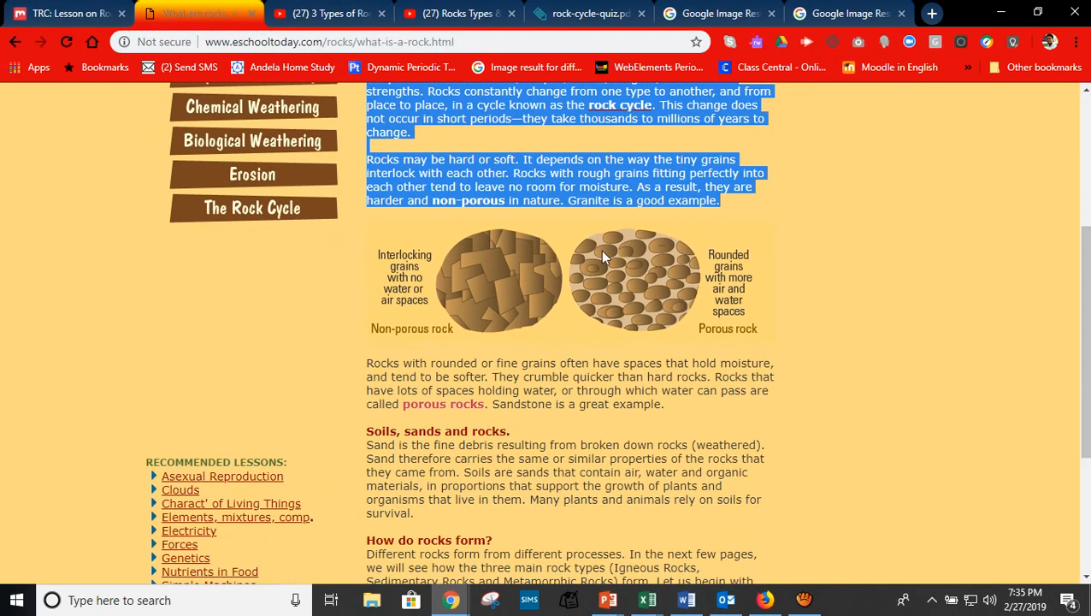
right_click(473, 275)
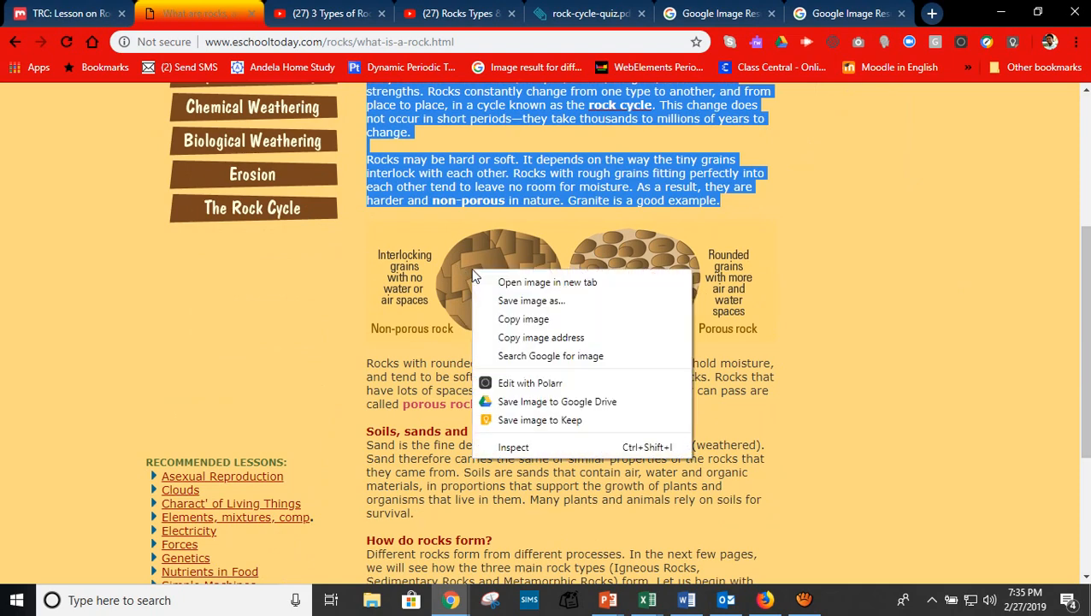
click(505, 321)
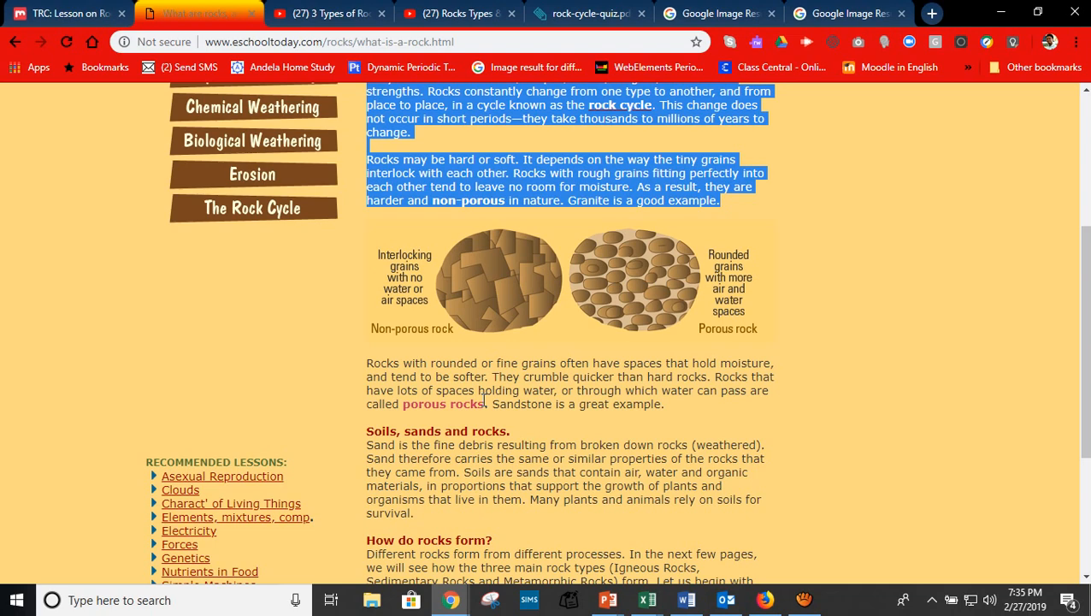
click(60, 13)
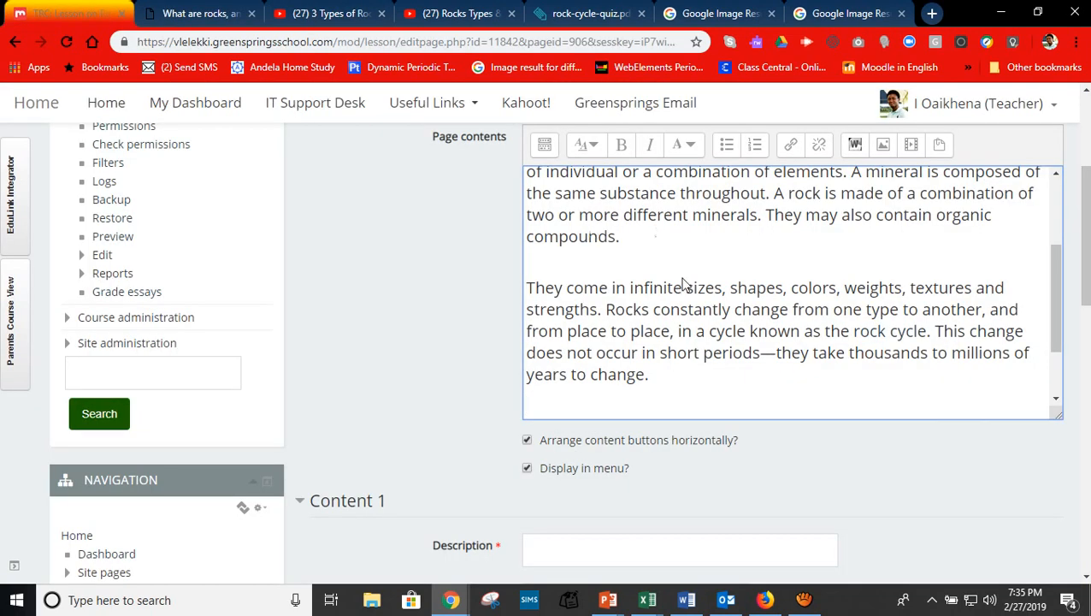
double_click(577, 273)
click(541, 257)
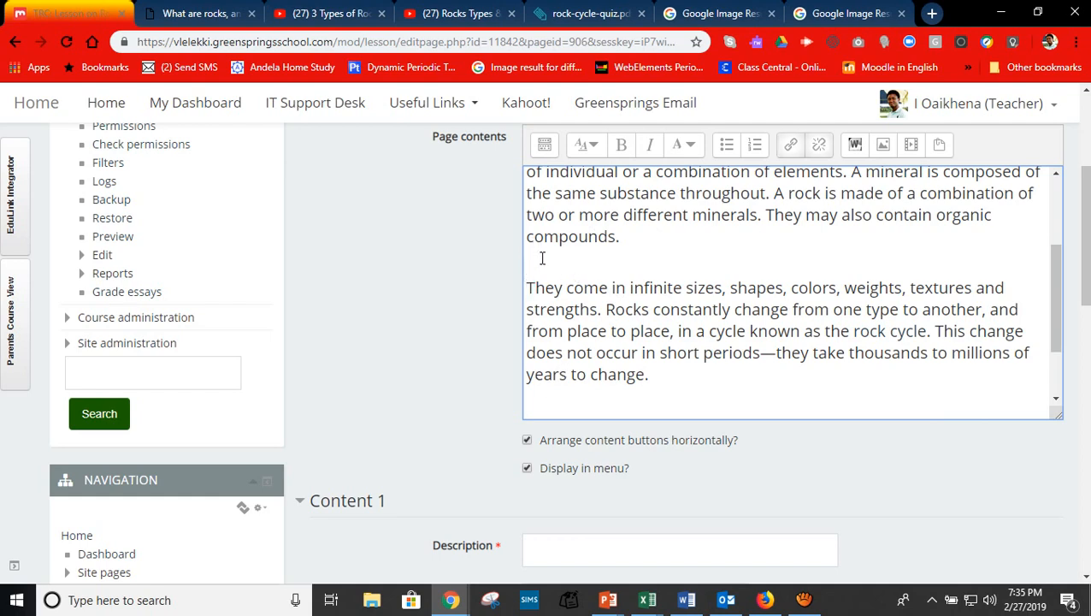
key(ctrl+v)
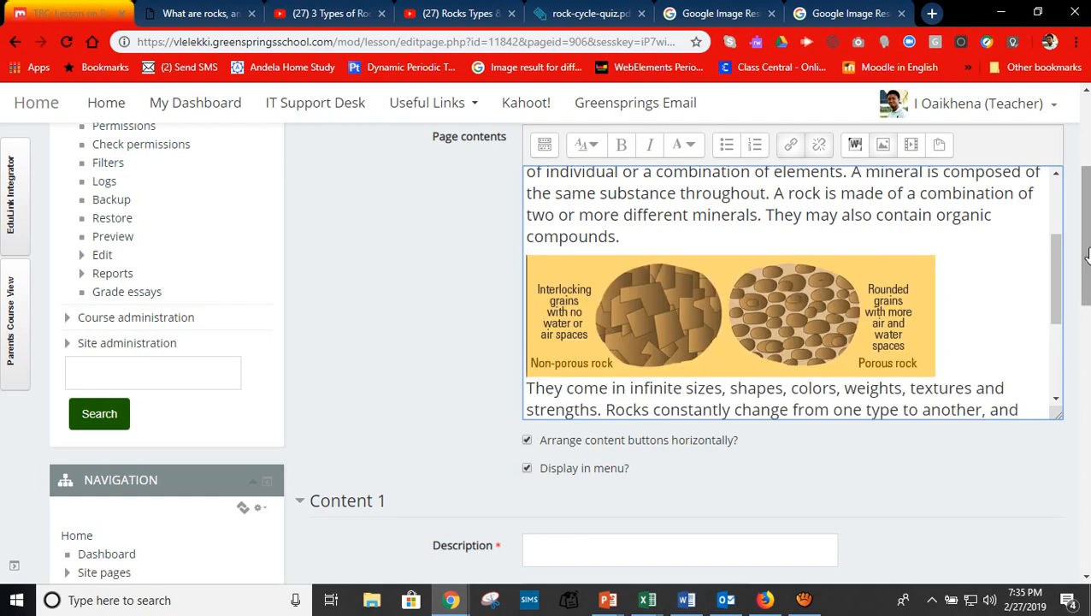
Add a blank line below the porous rocks image, and increase the image's width slightly with Auto size on.
drag(1055, 277, 1054, 296)
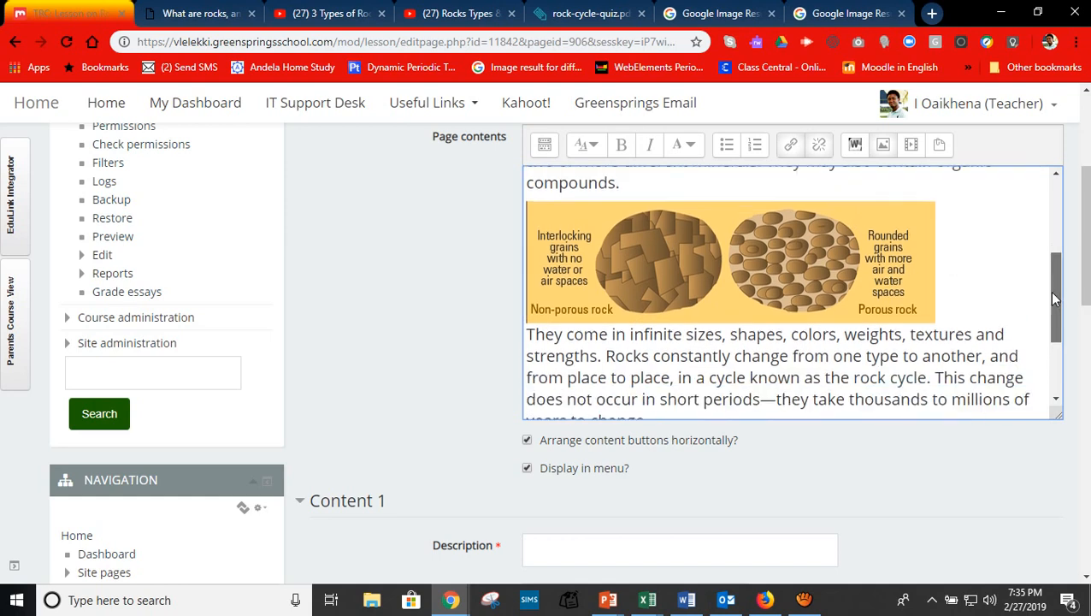
click(964, 323)
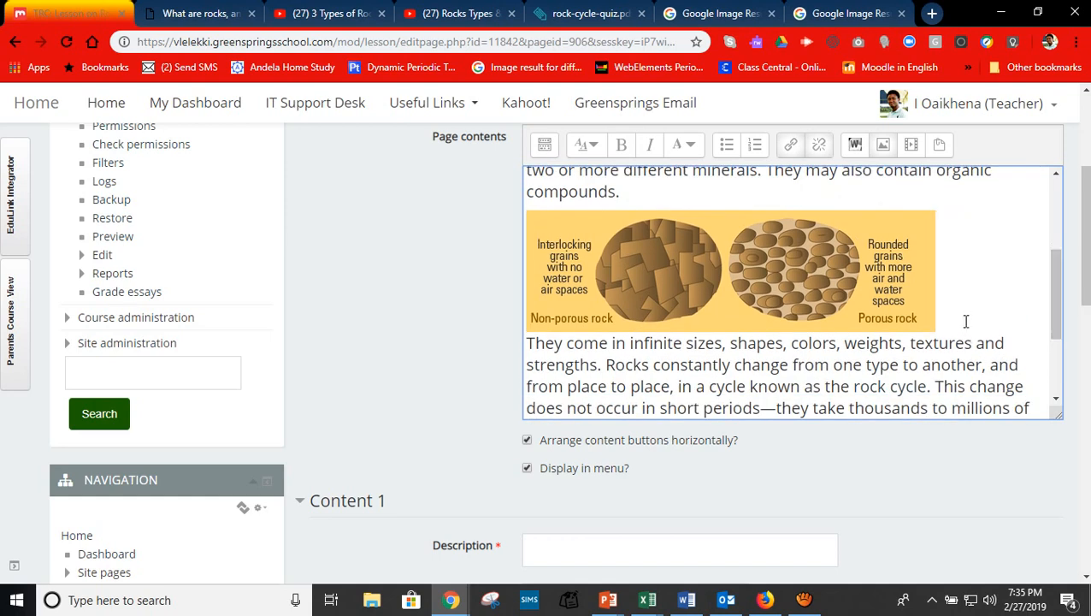
key(Return)
double_click(873, 314)
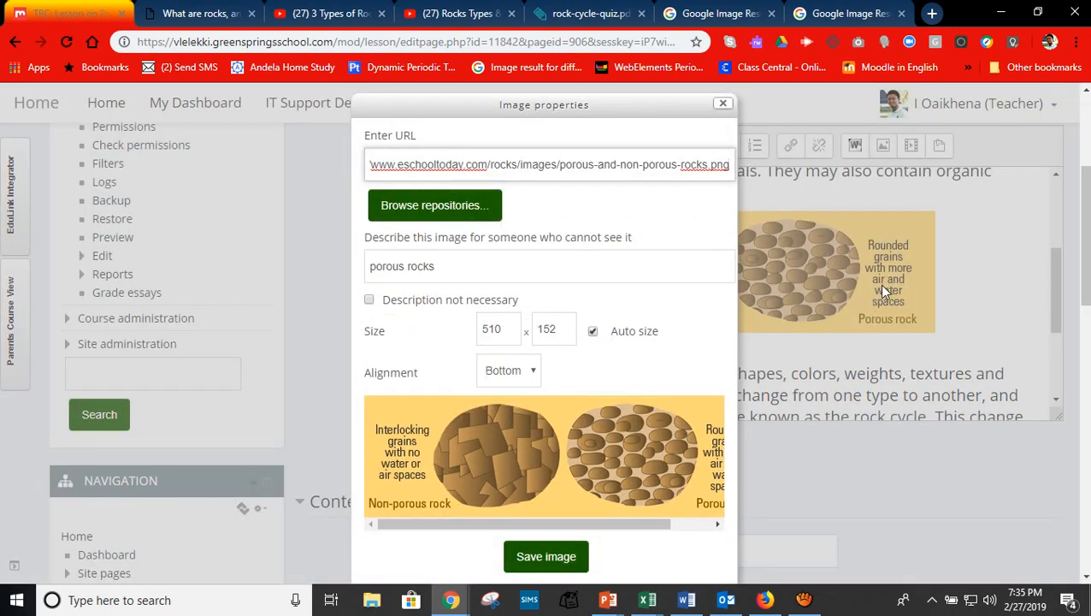
click(494, 334)
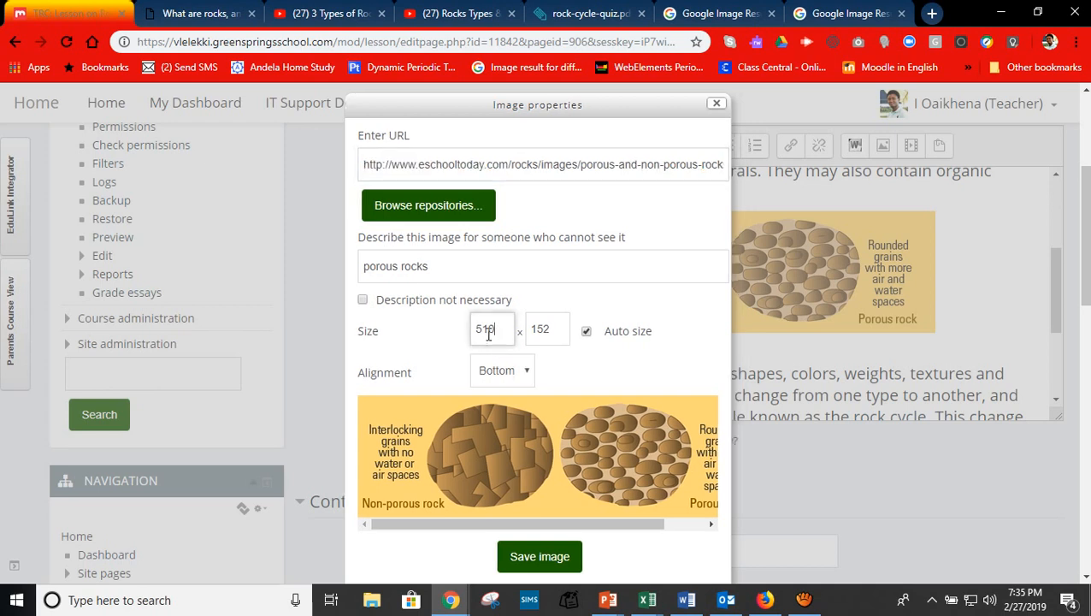
text(0)
click(539, 566)
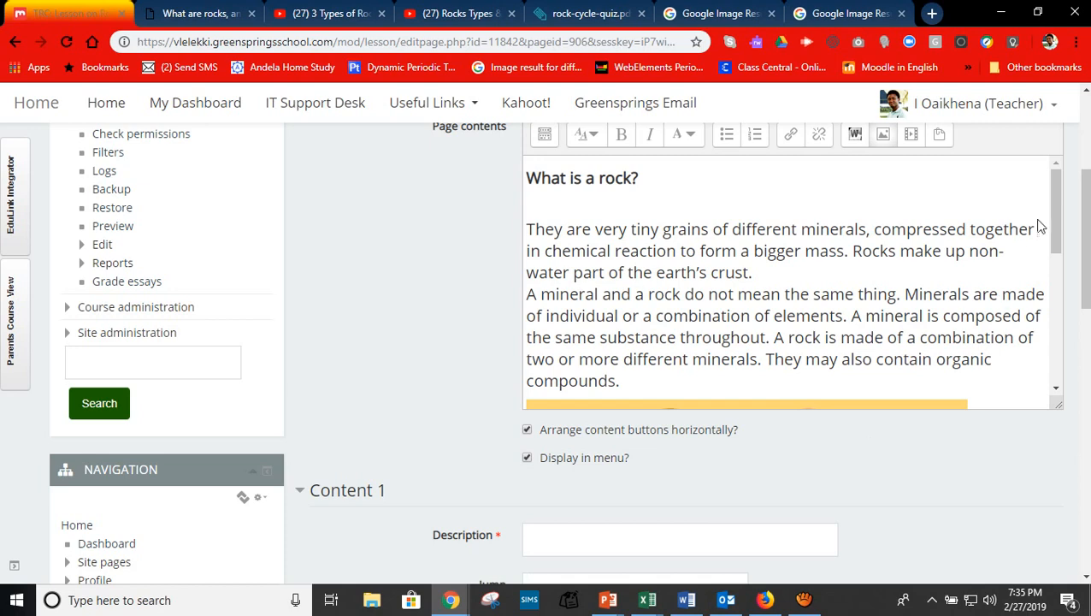
Copy the eSchoolToday text from "Rocks with rounded or fine grains" through "Let us begin with igneous rocks...".
drag(1057, 222, 1065, 382)
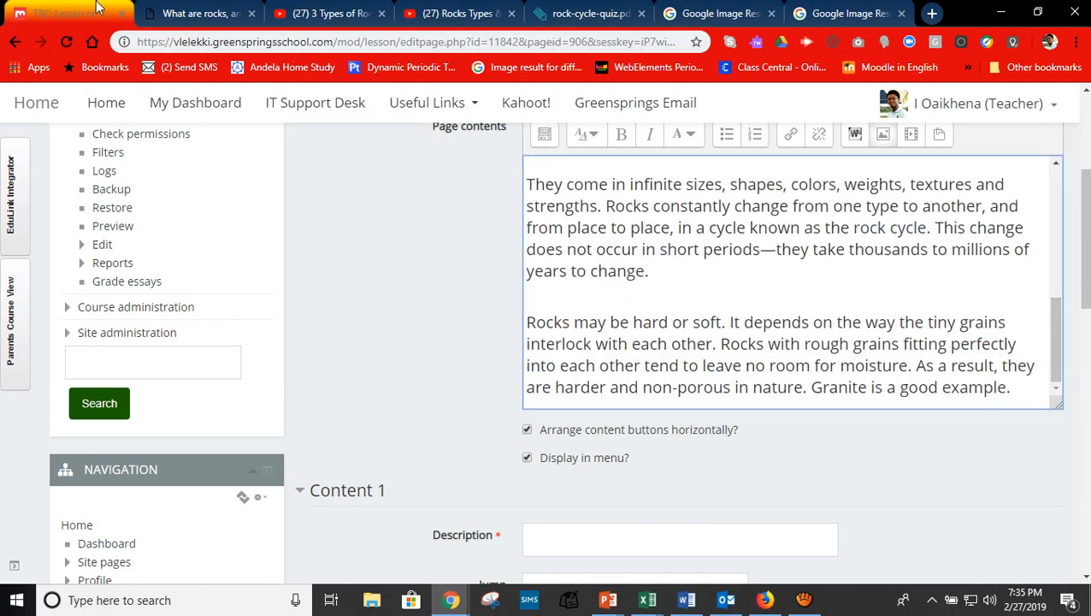
click(214, 22)
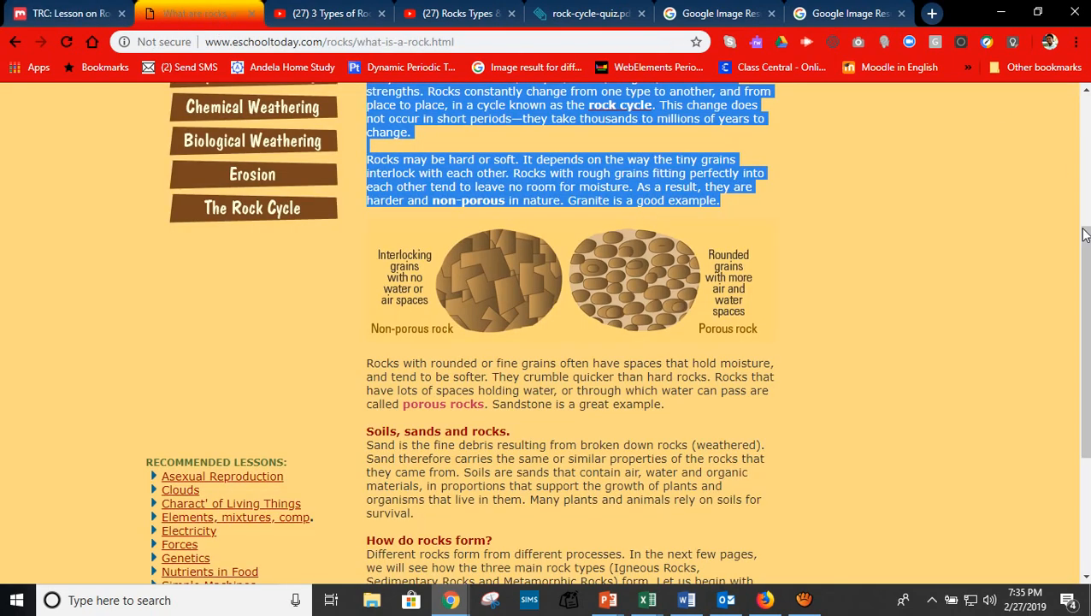
drag(1084, 229, 1084, 297)
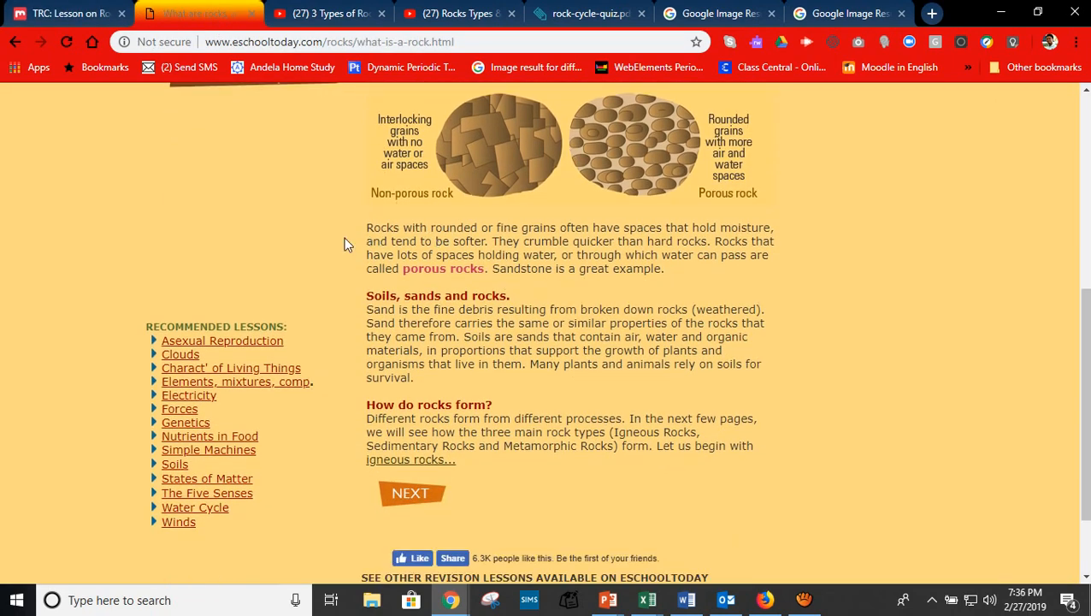
drag(366, 227, 553, 473)
key(ctrl+c)
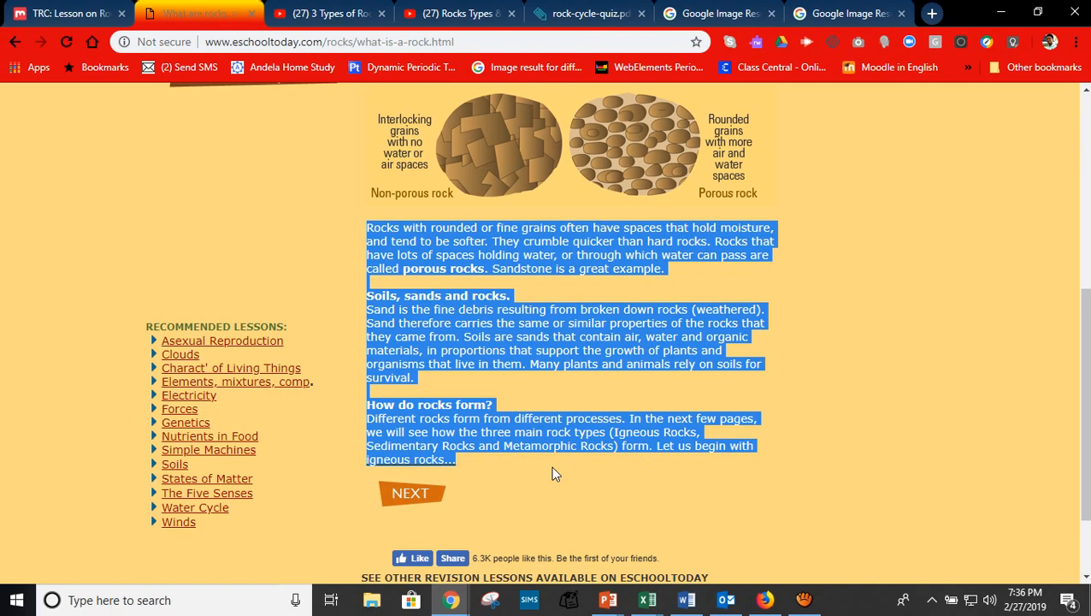
In the lesson page, set Content 1's description to "Next page" and its jump to Next page, and save the page.
click(76, 20)
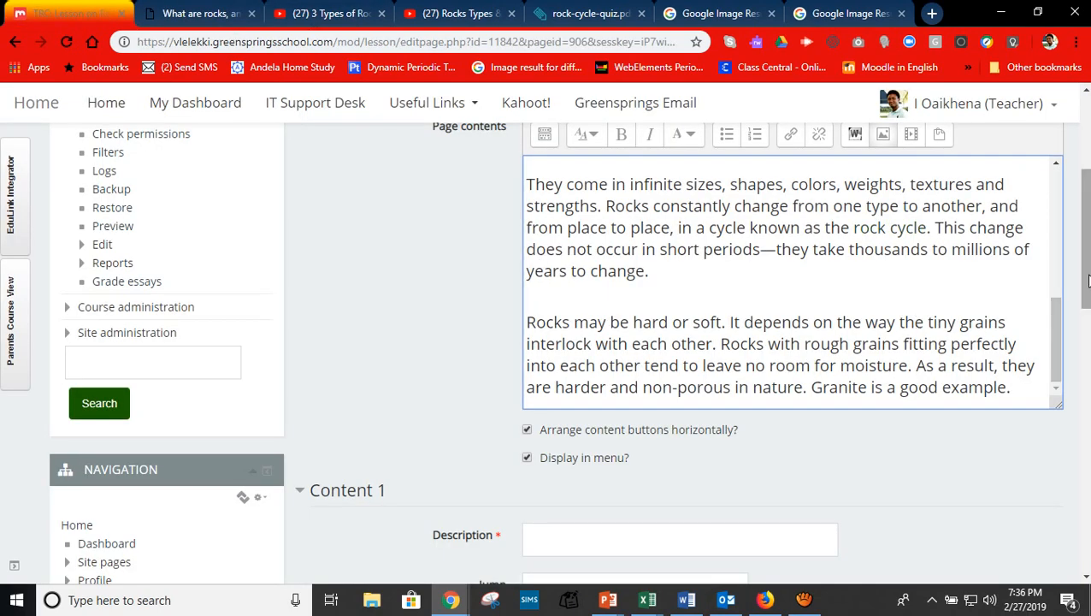
scroll(1051, 219, down, 2)
drag(1051, 219, 1053, 133)
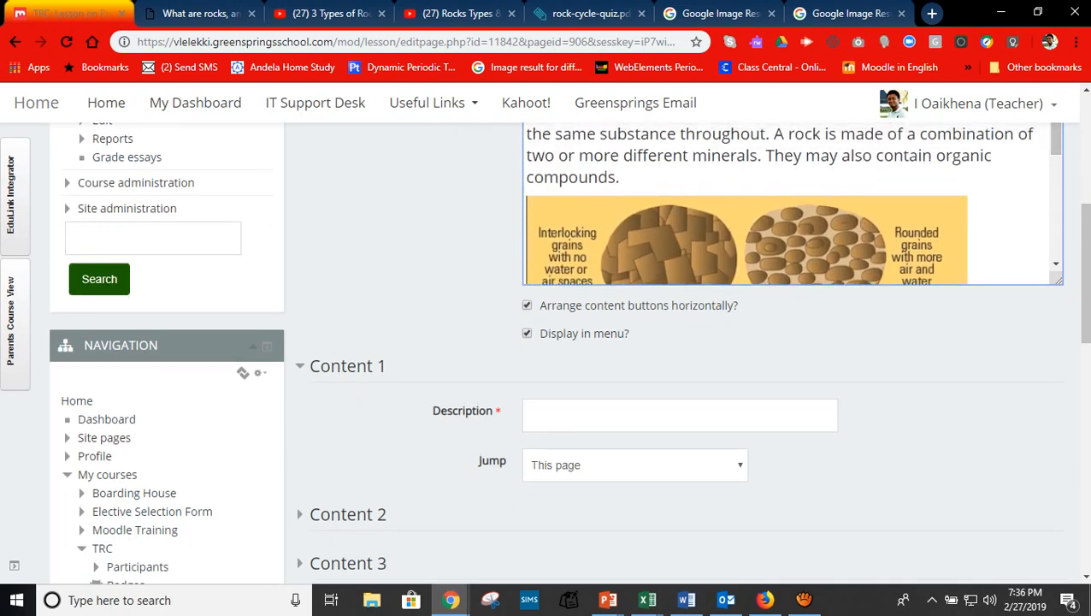
scroll(1085, 190, up, 3)
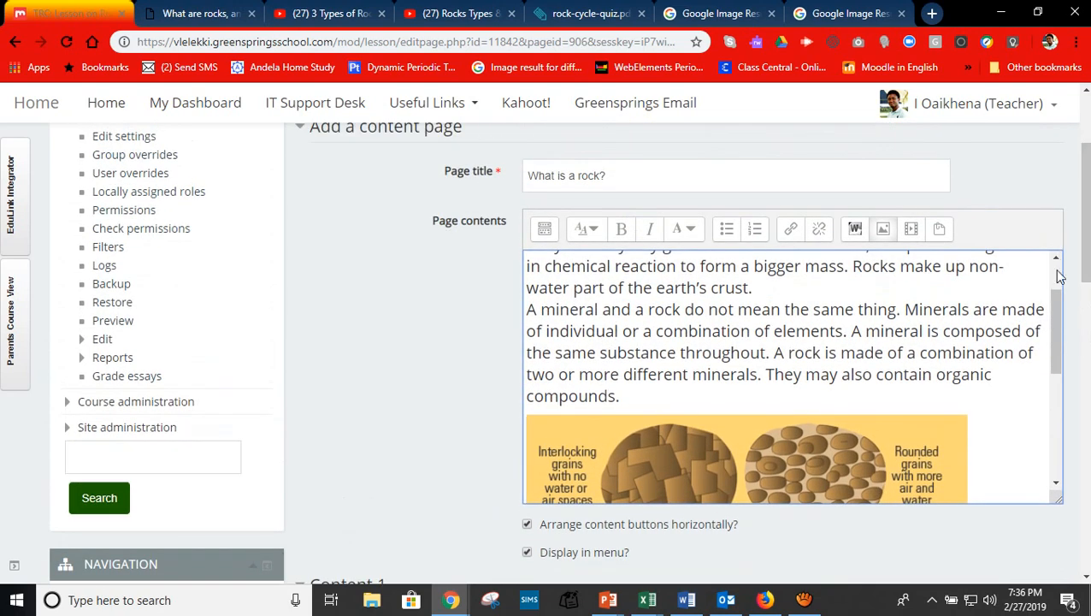
drag(1057, 302, 1050, 440)
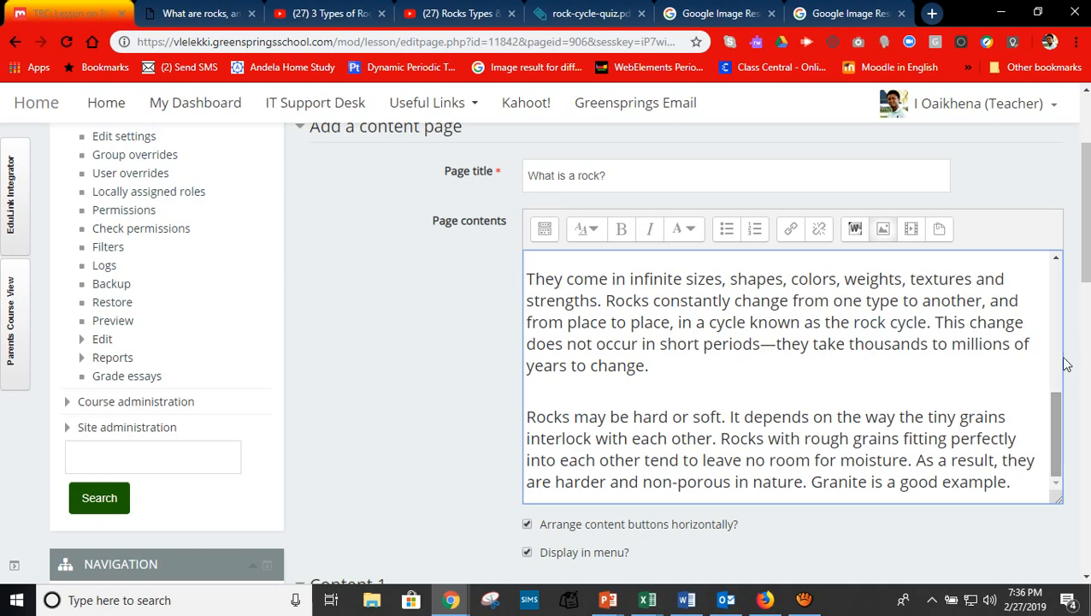
drag(1086, 265, 1086, 365)
click(626, 284)
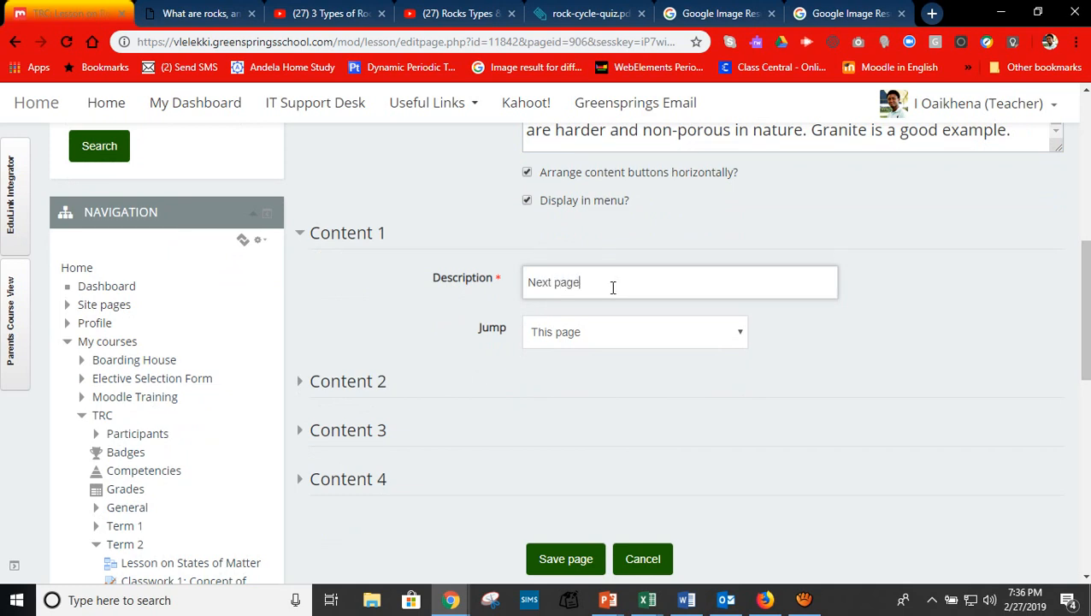
click(596, 332)
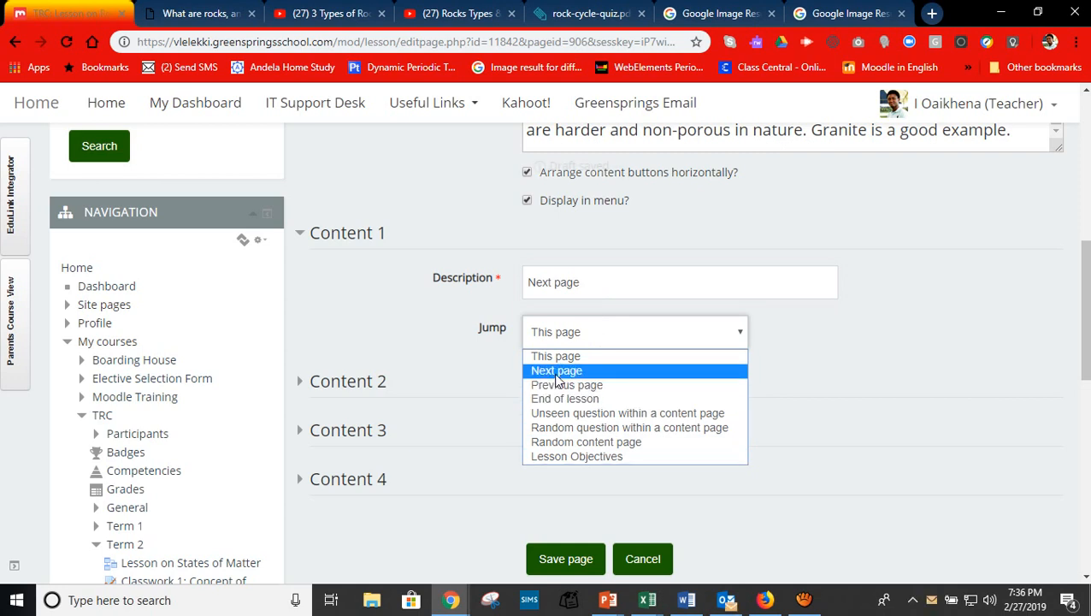
click(556, 370)
click(572, 560)
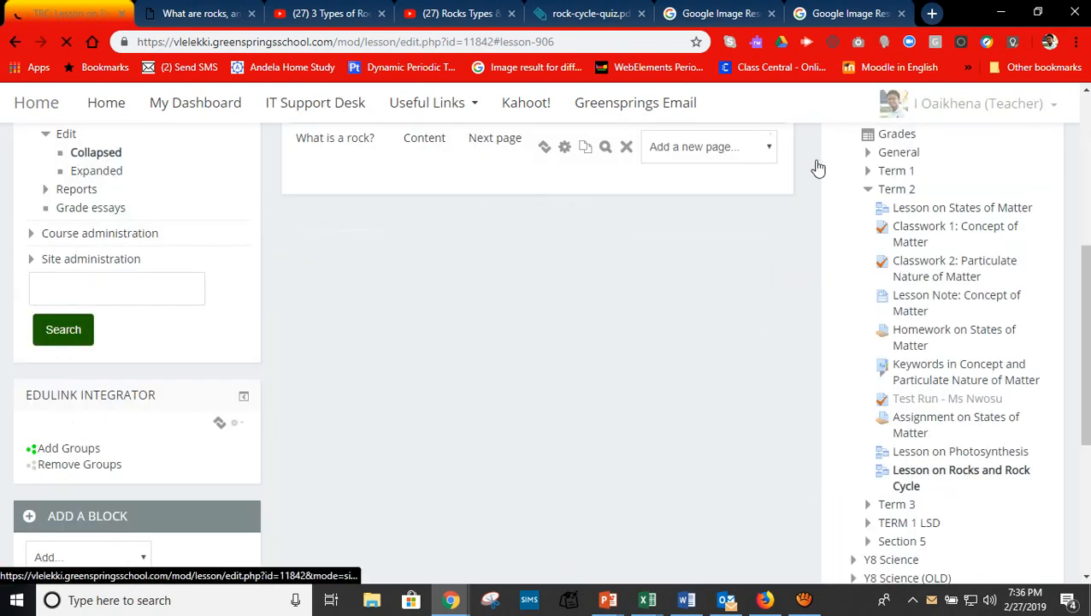
Add a new content page after the "What is a rock?" page.
drag(1085, 311, 1085, 271)
click(778, 249)
click(776, 254)
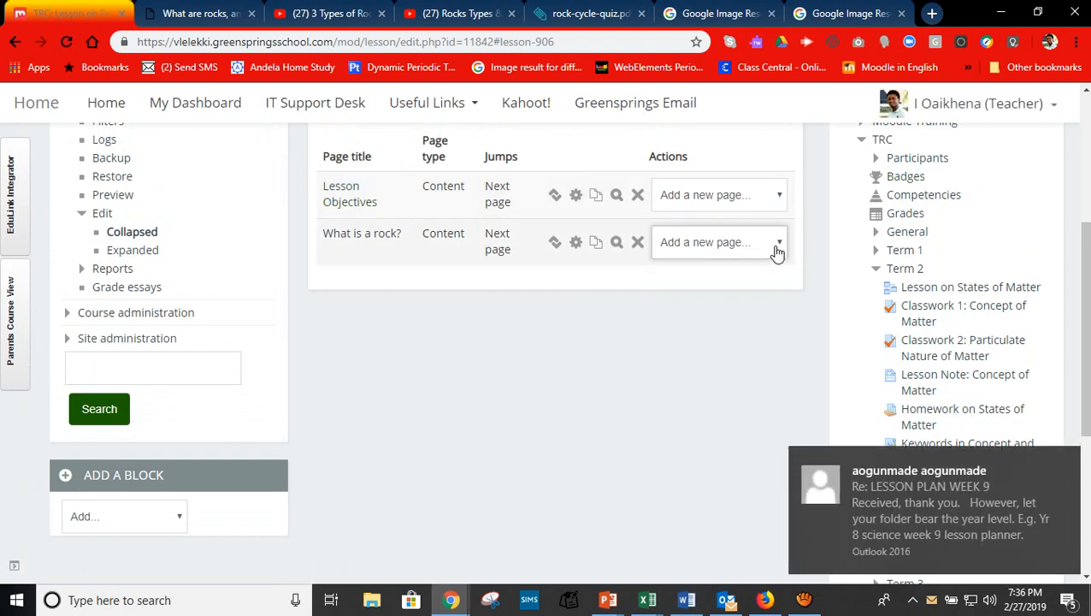
click(776, 249)
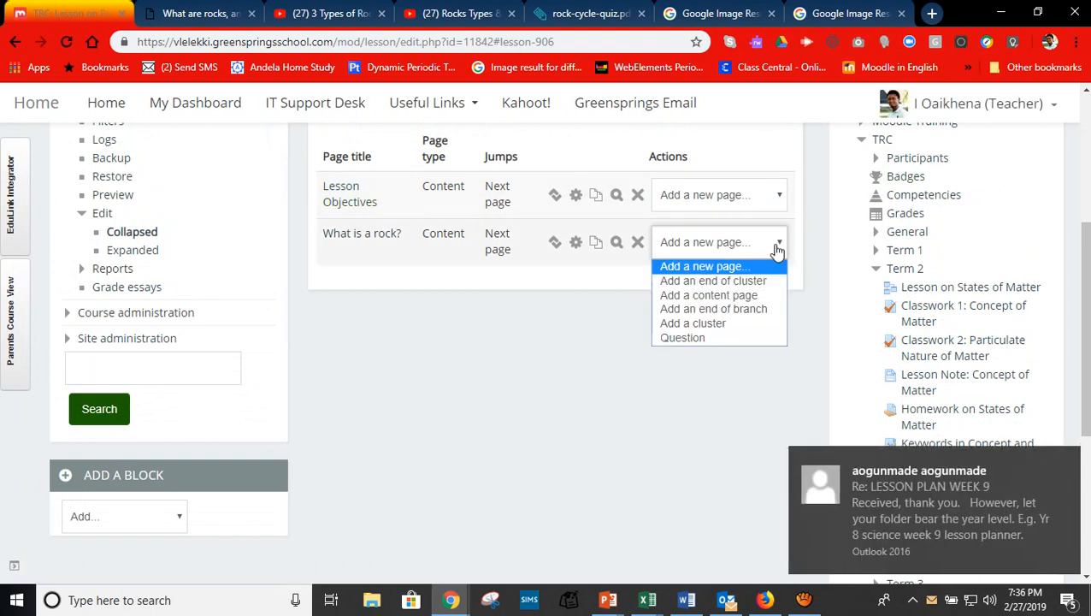
click(707, 296)
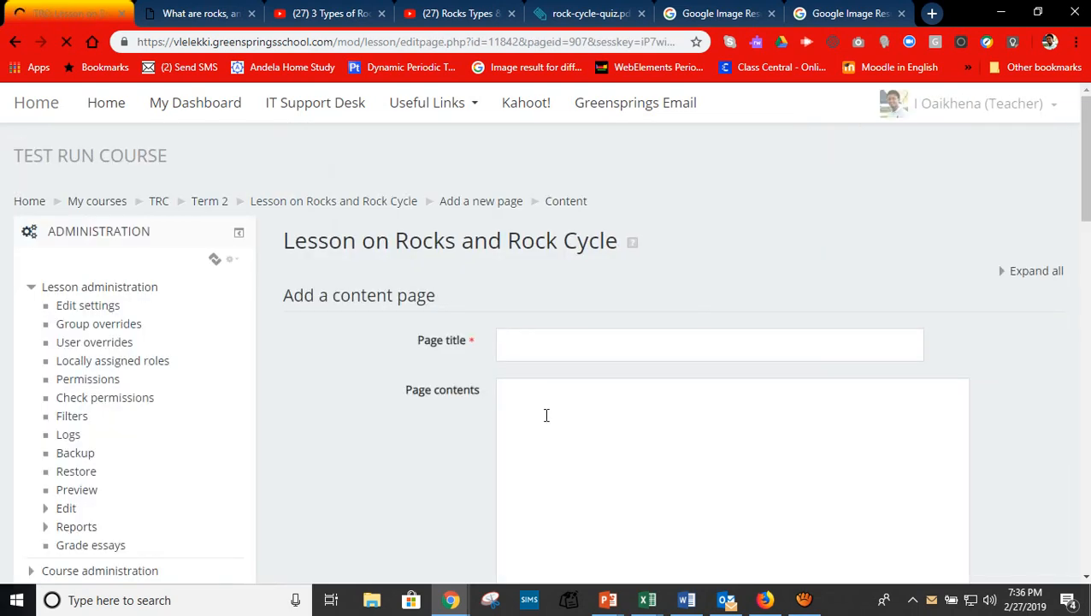
Paste the copied rock text into the new page's contents and title the page "What is a rock?".
click(546, 415)
key(ctrl+v)
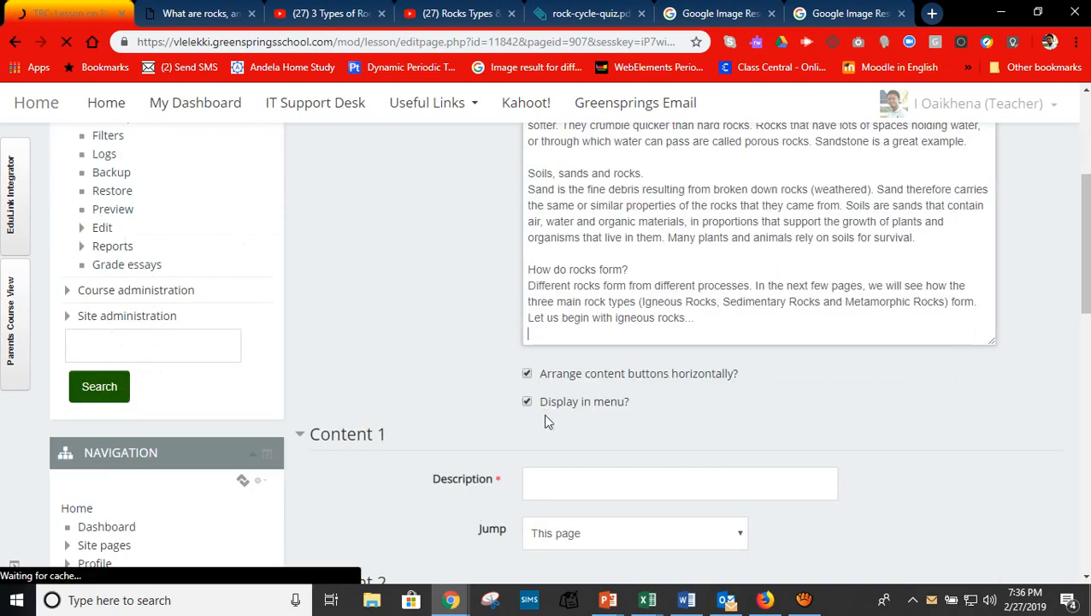
drag(1084, 297, 1084, 244)
click(676, 258)
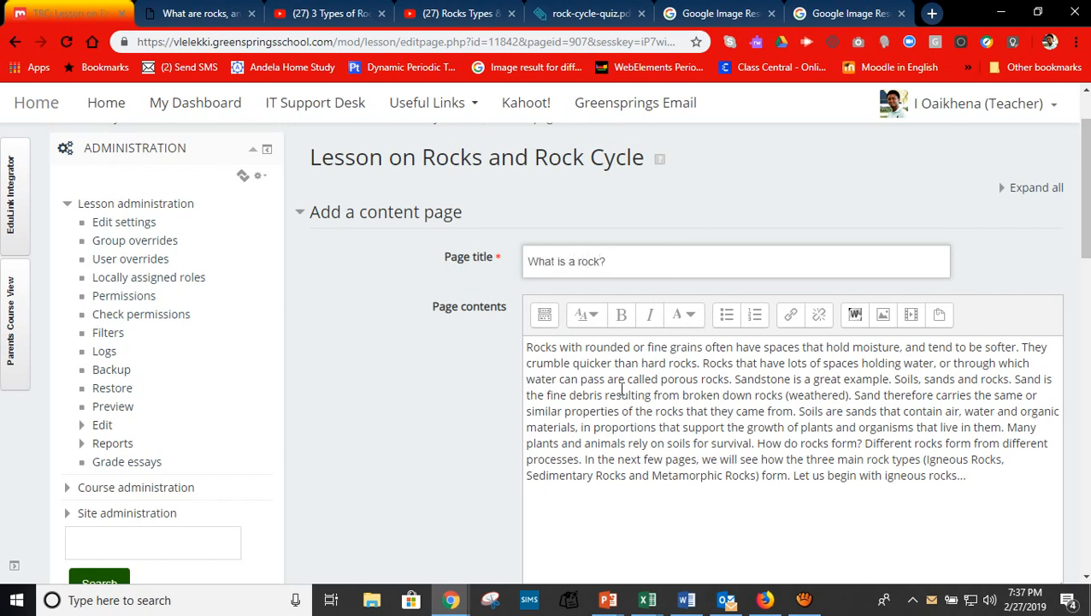
Apply the Heading (medium) style to all of the new page's contents.
click(818, 515)
key(ctrl+a)
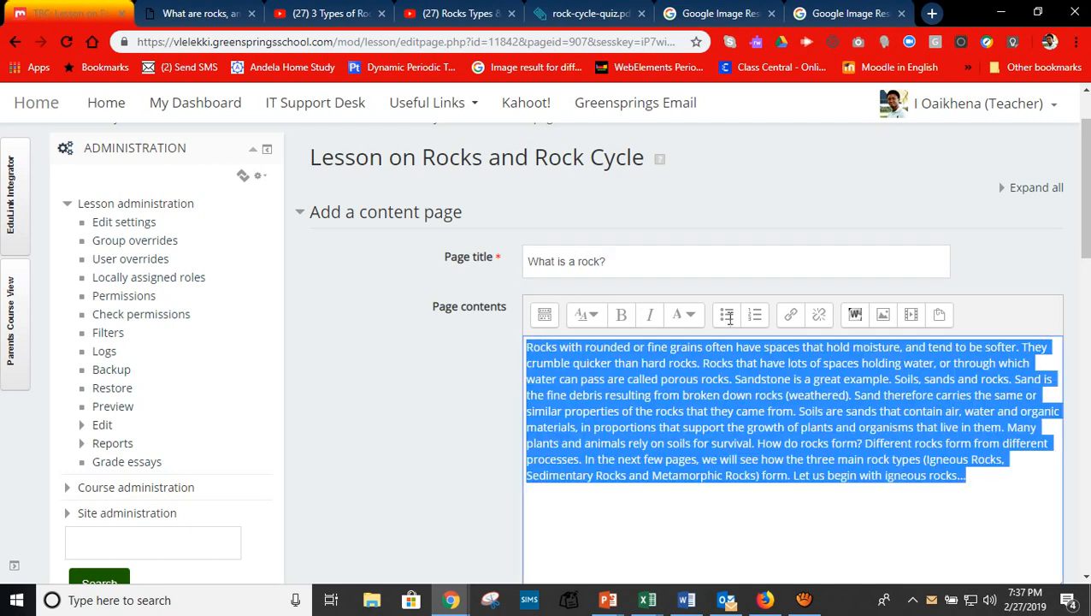
click(602, 313)
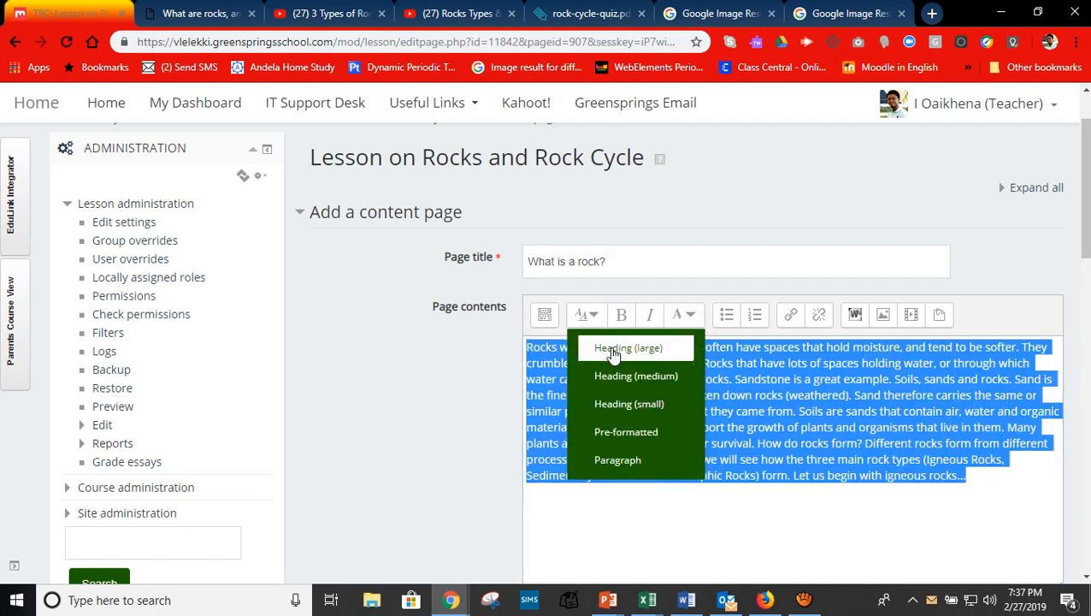
click(629, 377)
click(881, 438)
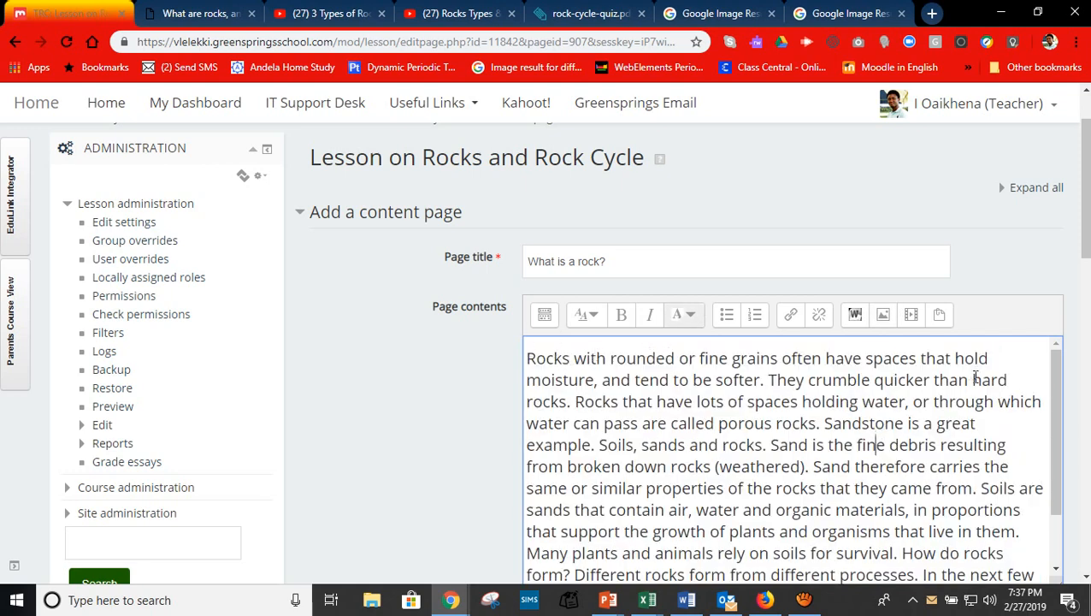
Dock the Administration and Navigation blocks.
scroll(1057, 367, down, 1)
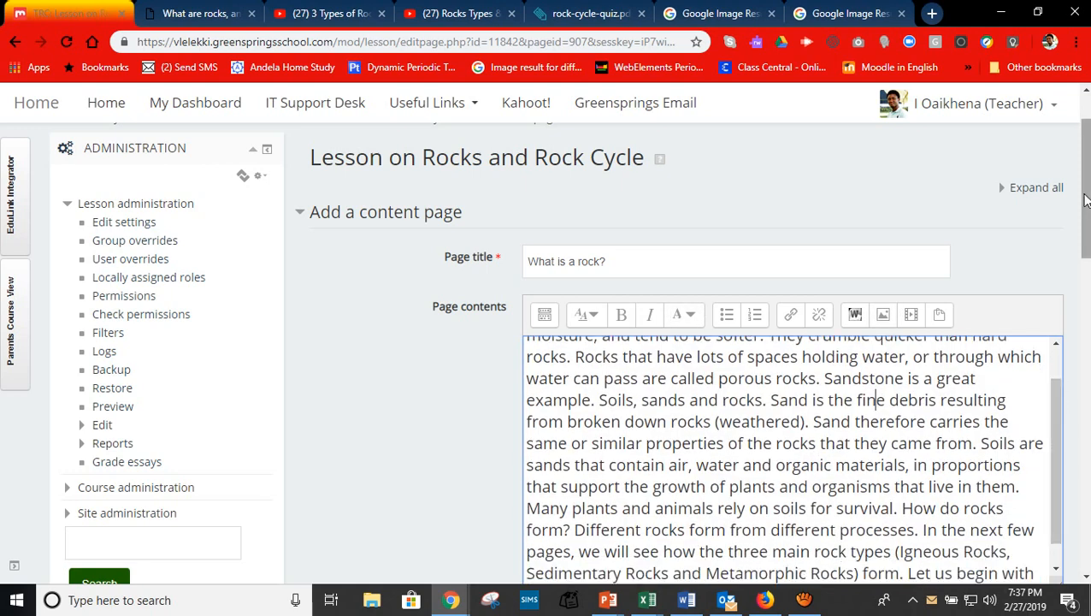
mouse_move(1086, 200)
mouse_down()
mouse_move(1086, 215)
mouse_move(1086, 198)
mouse_up()
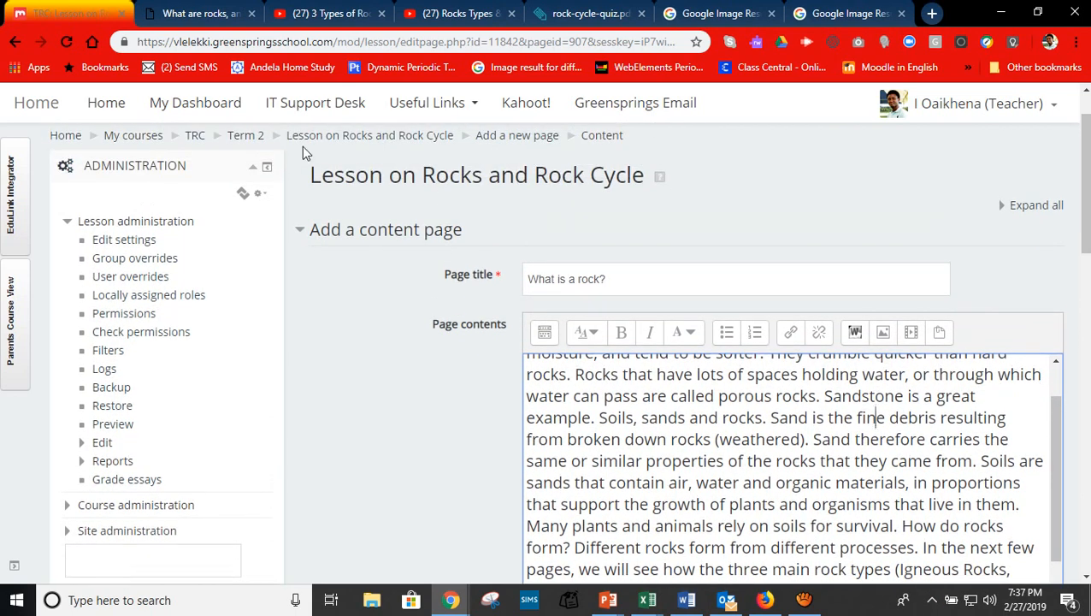
click(267, 168)
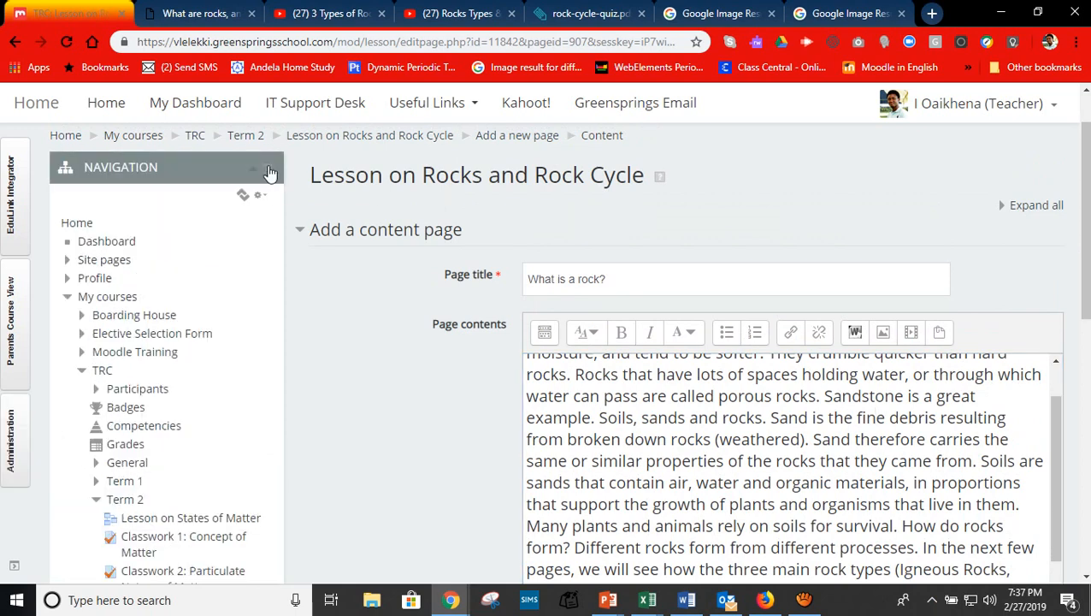
click(269, 171)
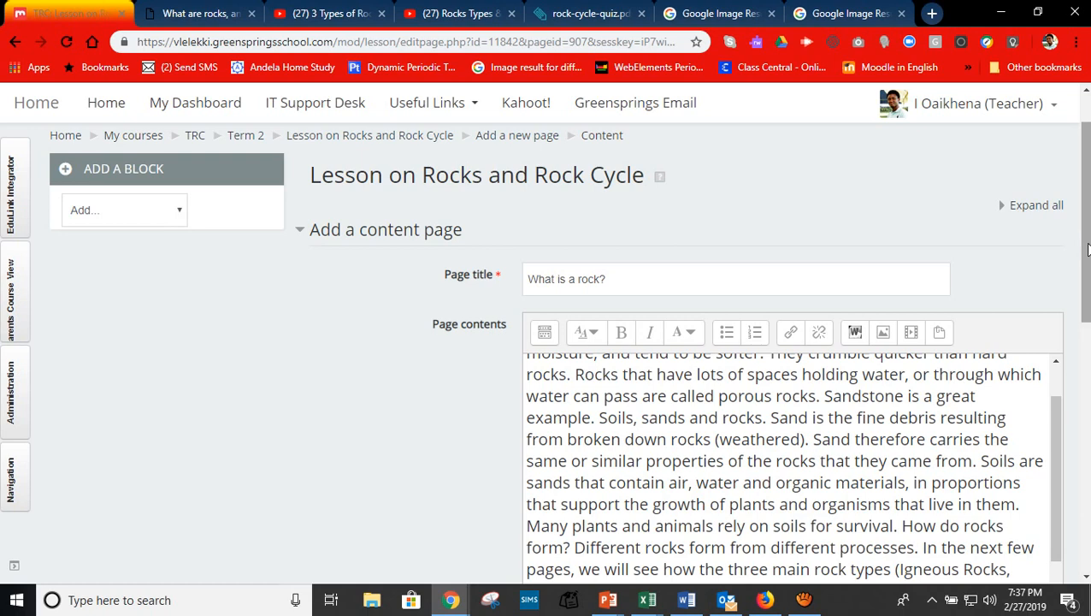
Insert blank lines before "Sandstone is a great example" and before "How do rocks form?" in the page contents.
scroll(1089, 249, down, 2)
drag(1055, 295, 1055, 267)
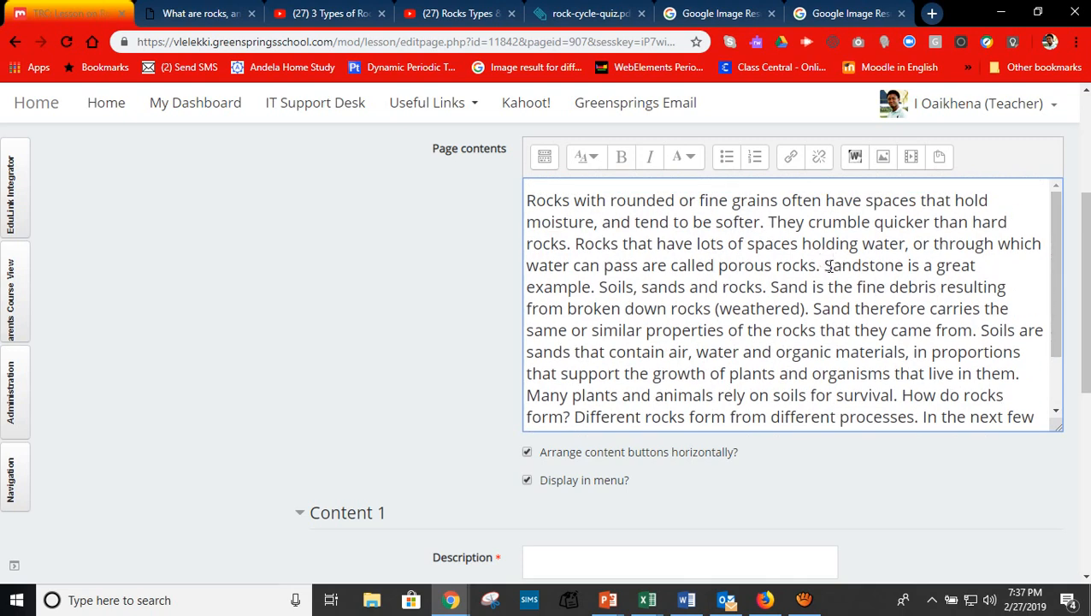
key(Return)
key(Return)
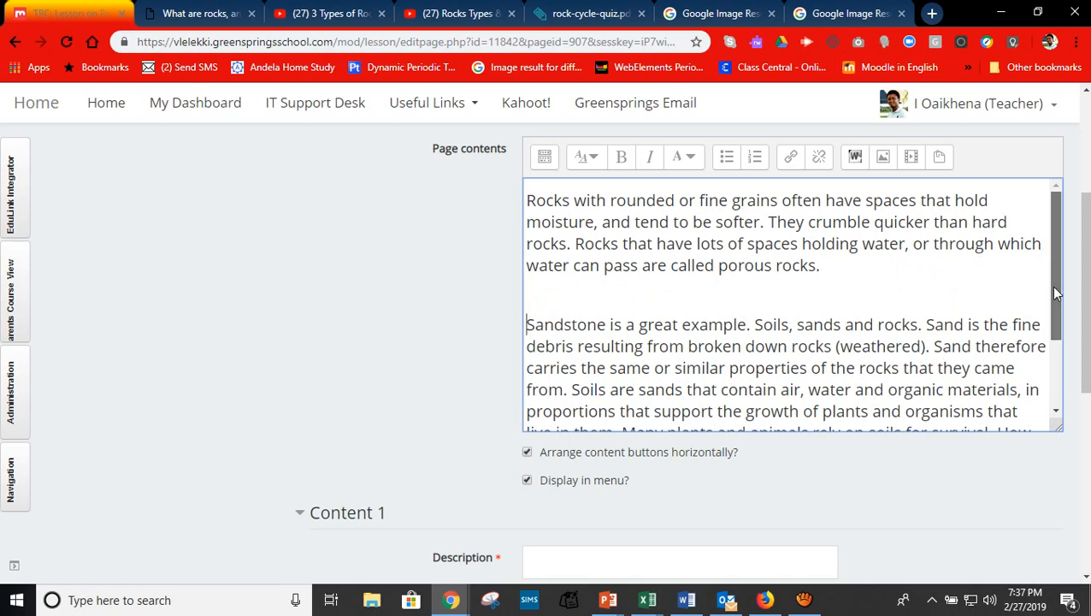
scroll(1060, 342, down, 2)
scroll(1065, 363, down, 1)
click(997, 322)
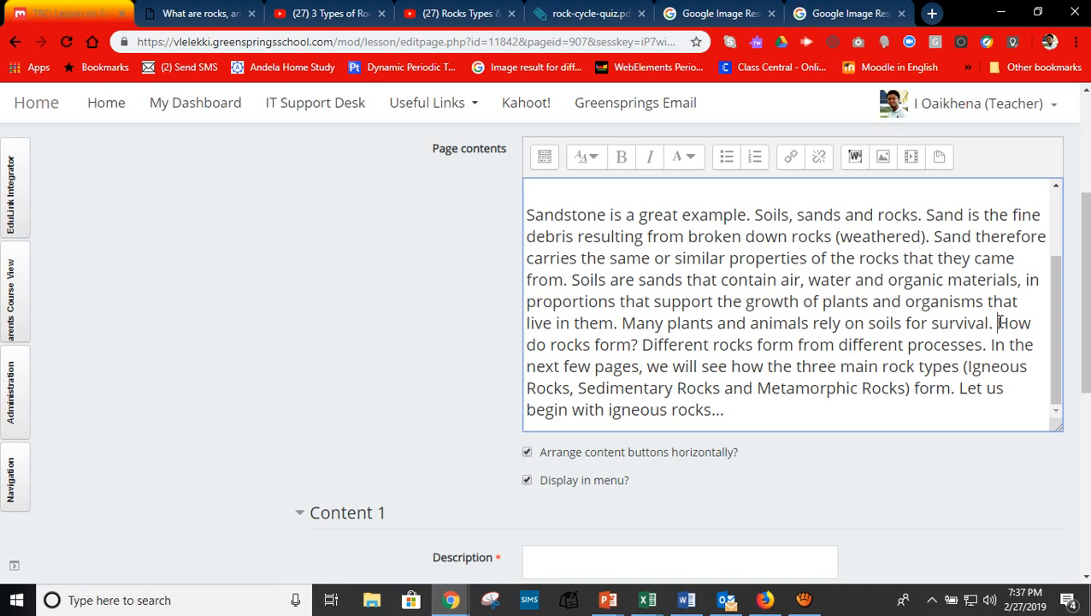
key(Return)
key(Return)
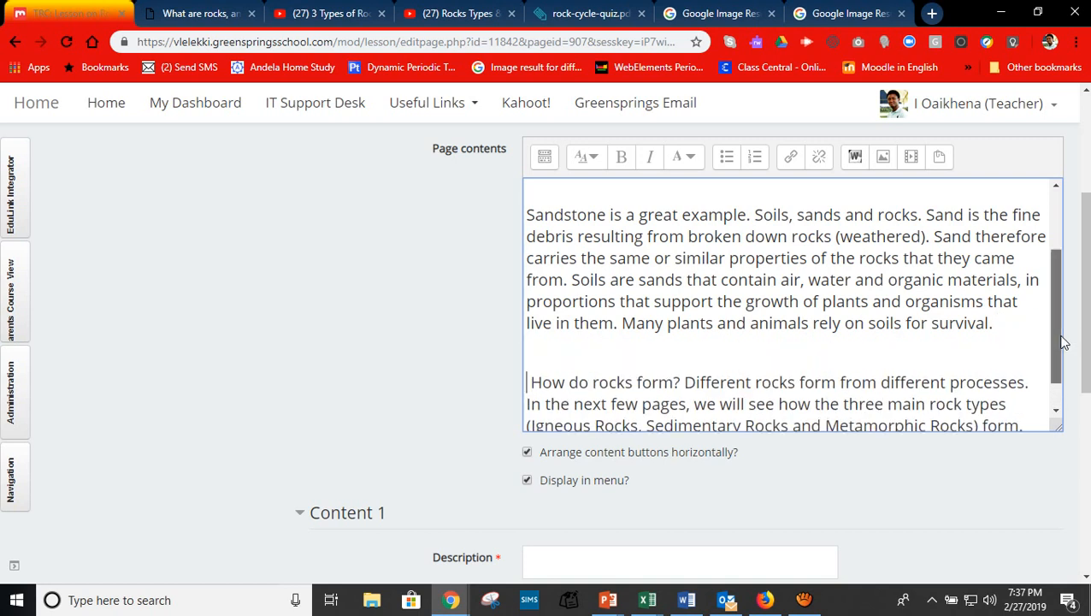
Copy the porous and non-porous rock image from the eSchoolToday page into the blank line above "How do rocks form?".
scroll(1057, 360, down, 1)
click(569, 313)
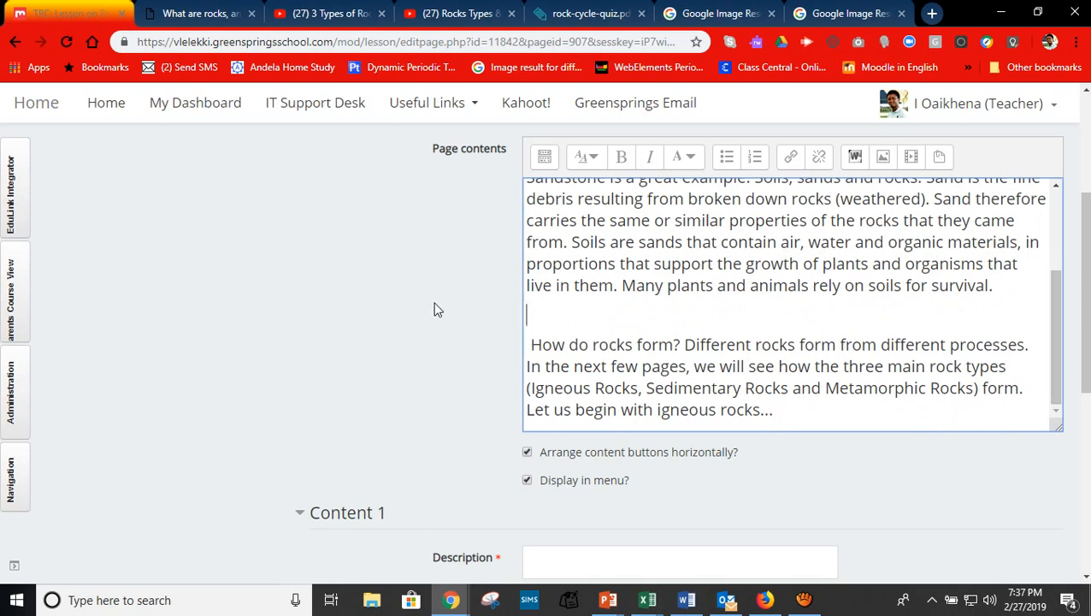
click(194, 18)
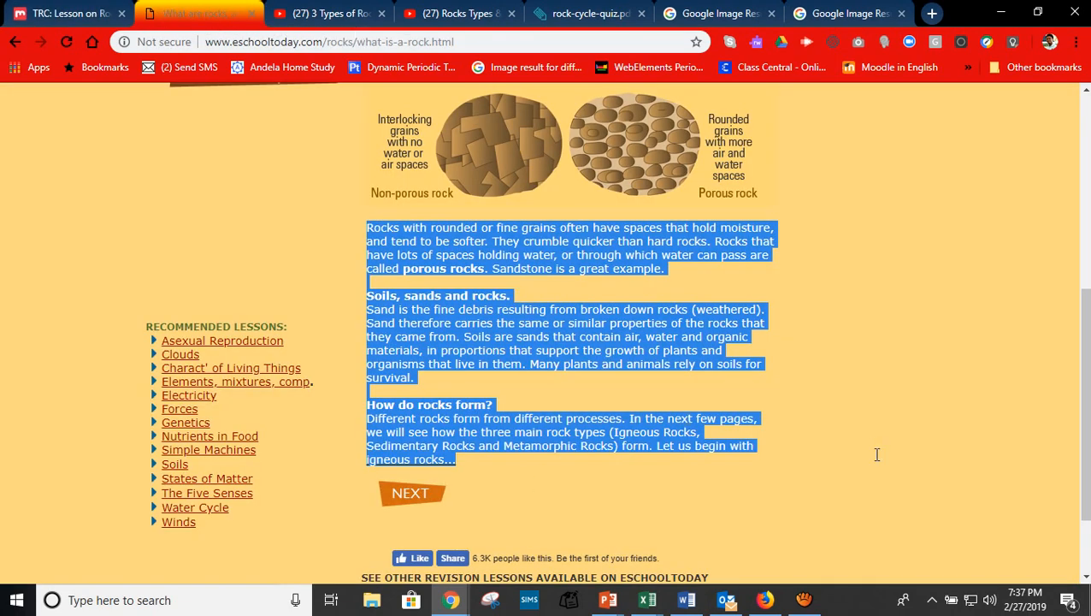
click(1034, 325)
drag(1084, 336, 1084, 280)
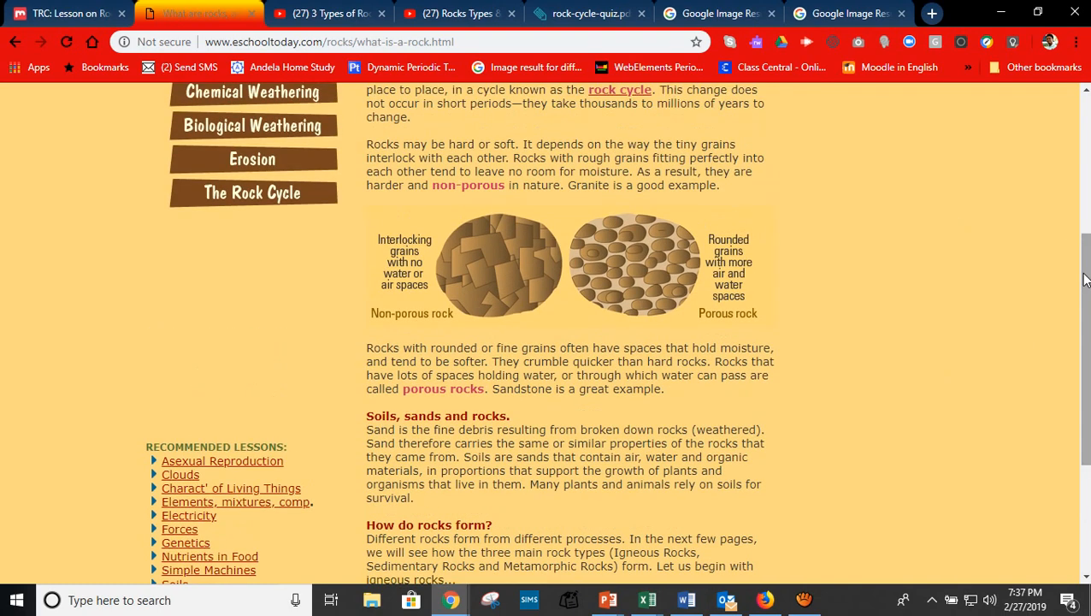
right_click(580, 248)
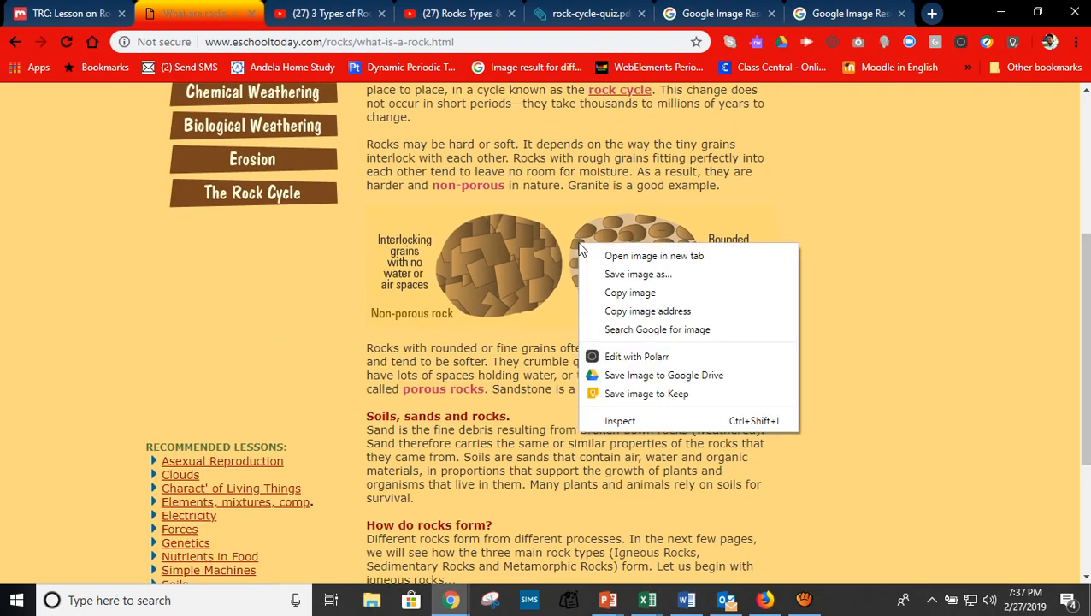
click(622, 301)
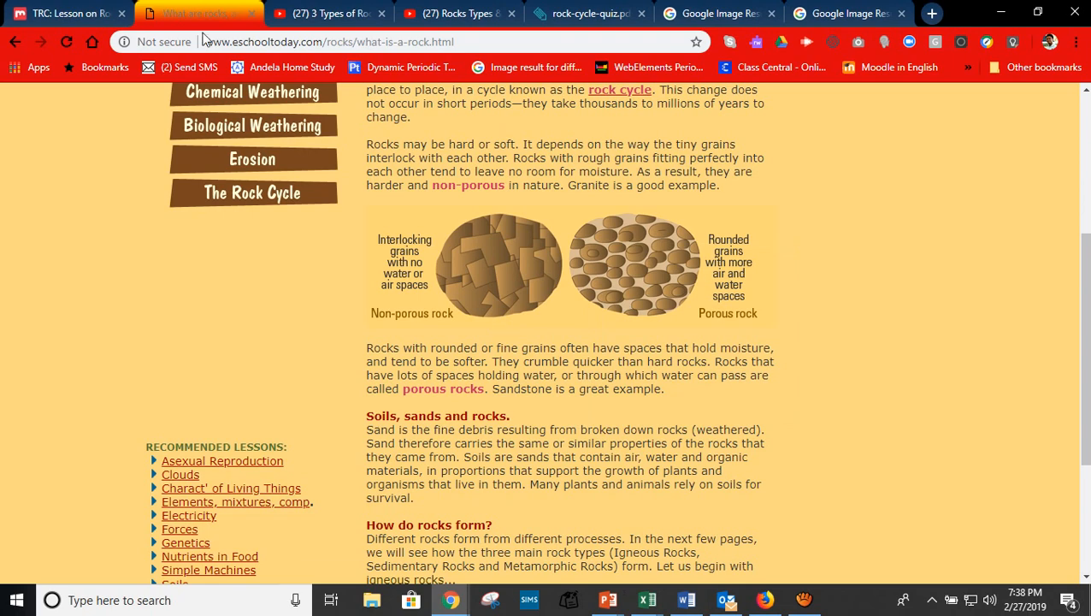
click(69, 13)
click(615, 320)
key(ctrl+v)
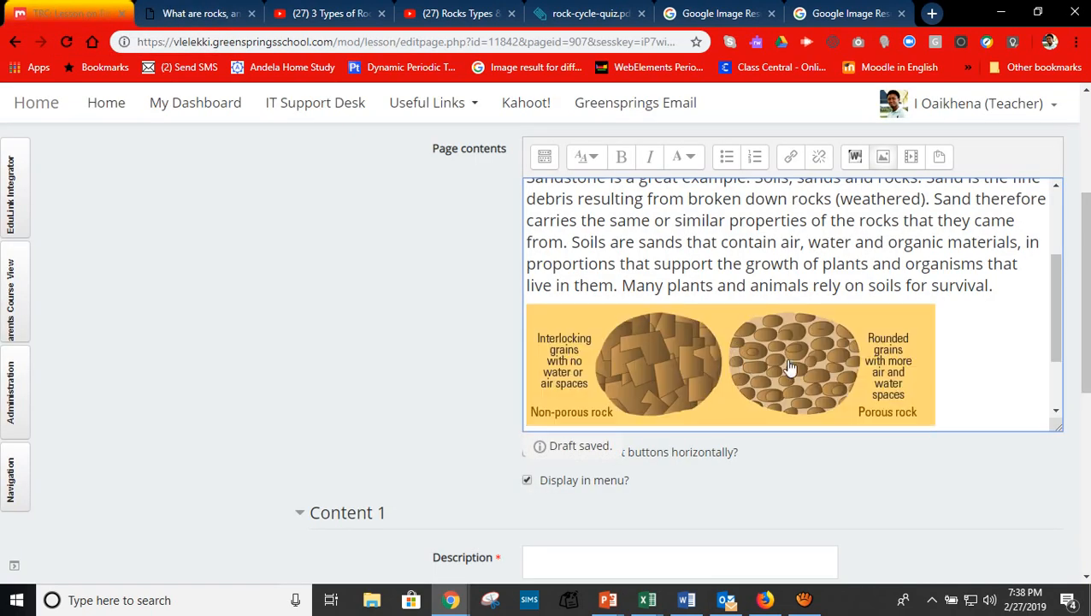
Resize the porous and non-porous rock image to 600 × 179 with auto size on, and save the image properties.
double_click(833, 370)
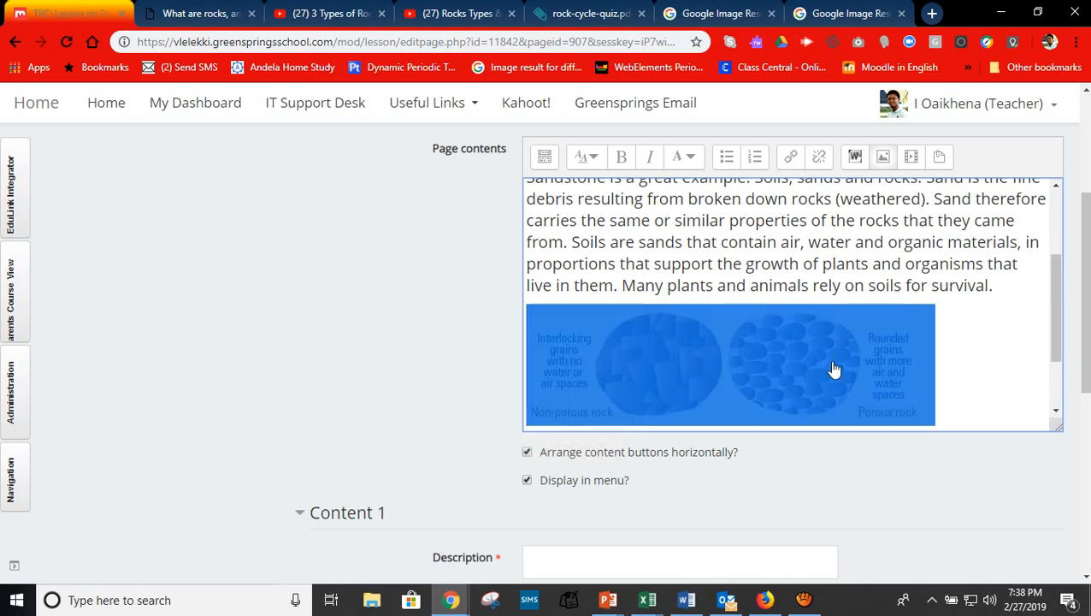
drag(501, 334, 490, 335)
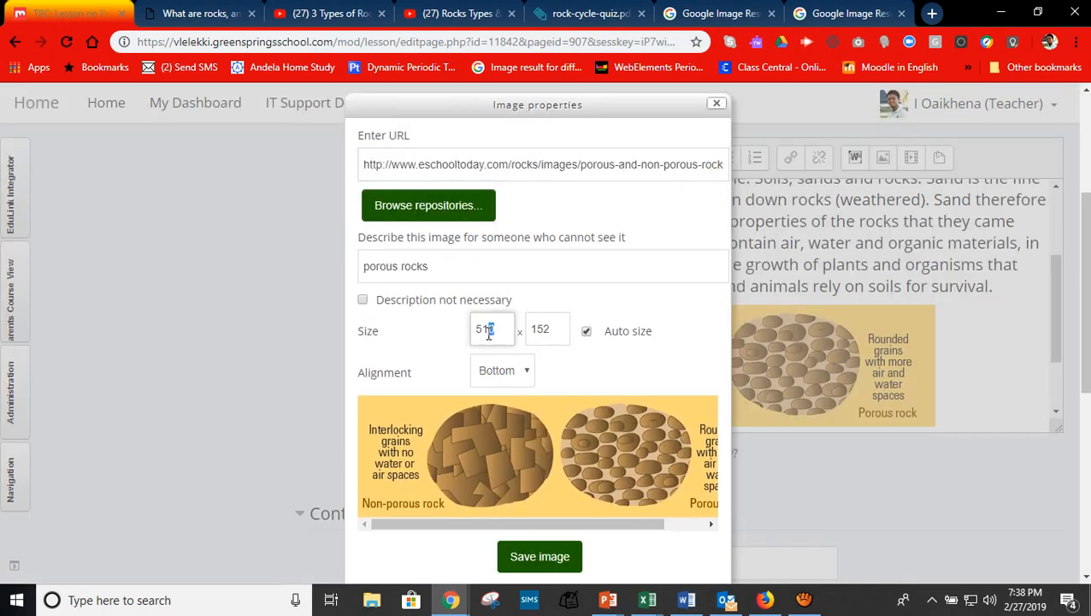
click(659, 372)
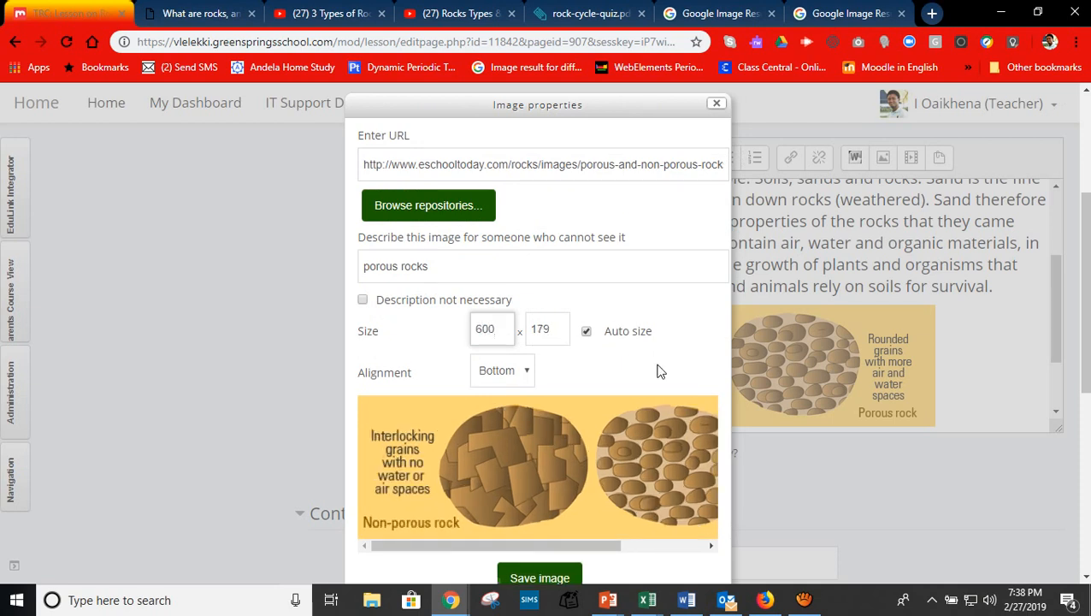
click(564, 580)
Set the Content 1 description to "Next page" and its jump to Next page.
drag(1057, 244, 1053, 362)
drag(1087, 289, 1086, 383)
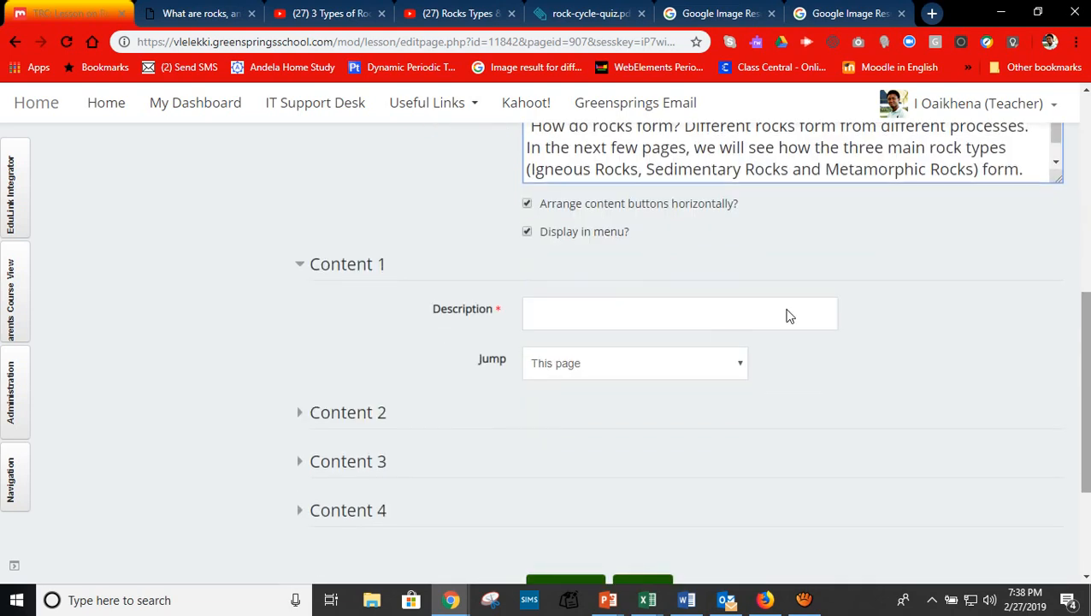
click(666, 328)
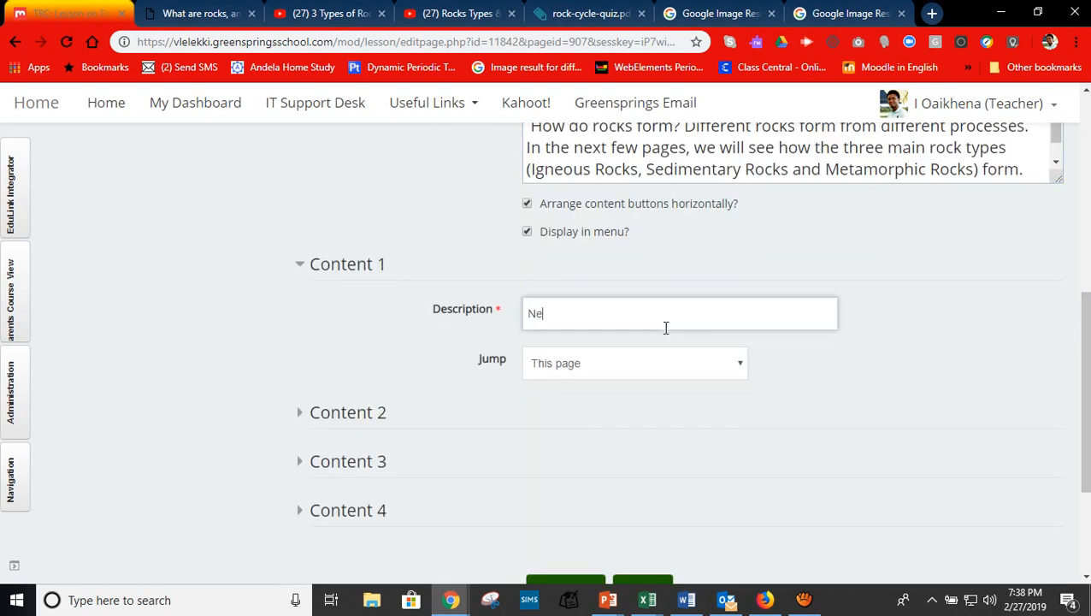
text(Next page)
click(649, 370)
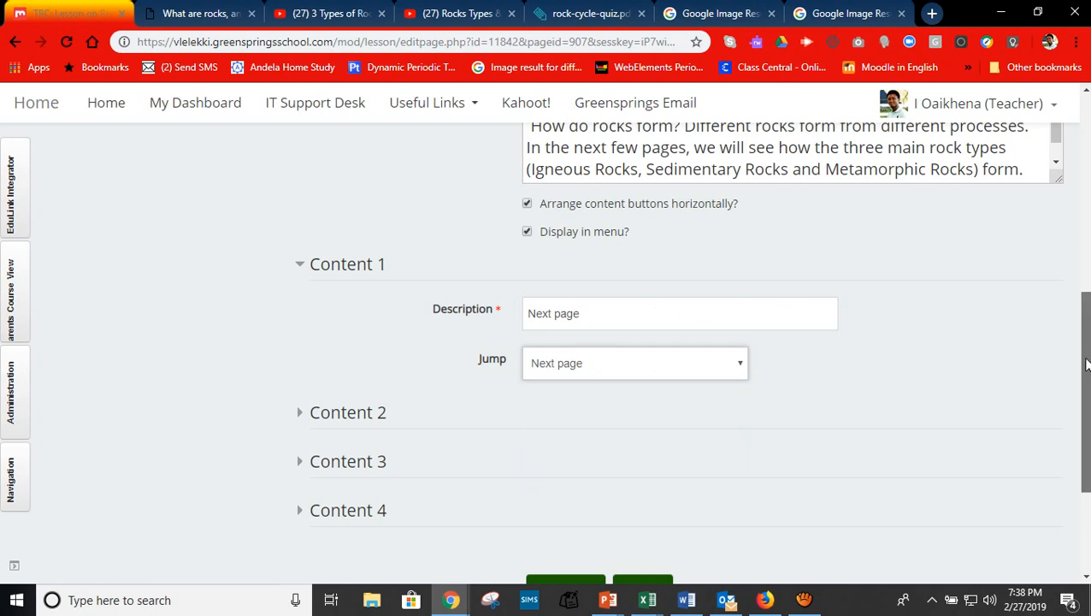
scroll(589, 295, down, 1)
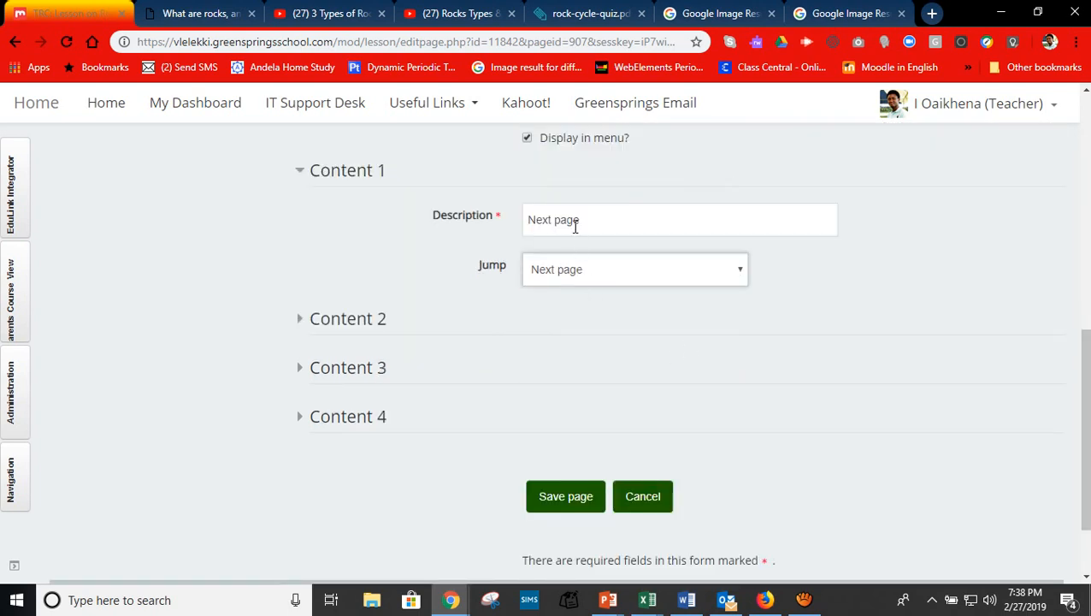
Check the jump destinations available for Content 1 and save the content page.
drag(575, 226, 598, 249)
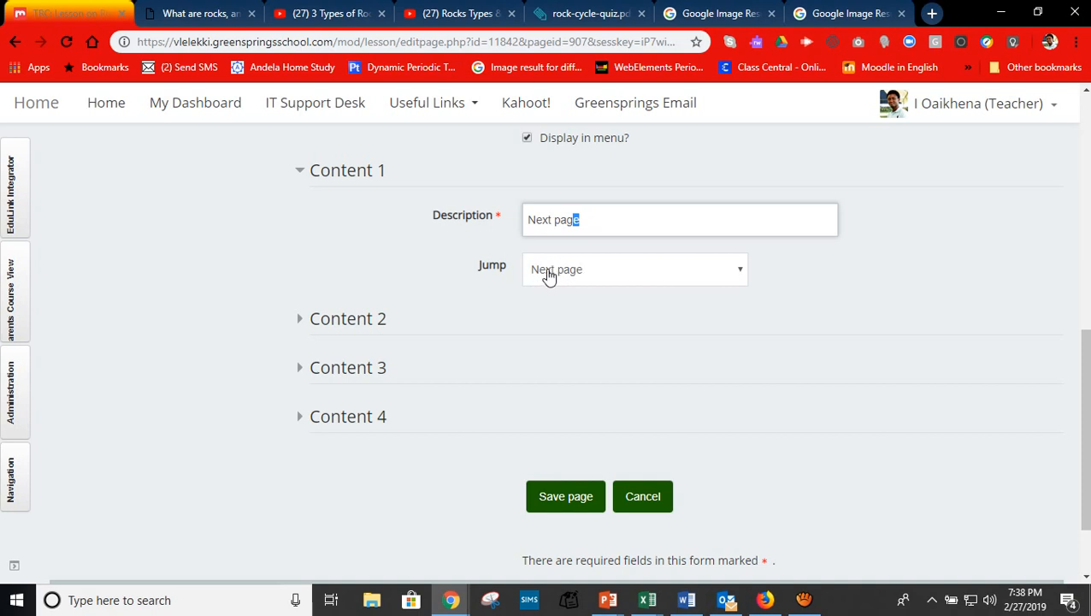
click(675, 276)
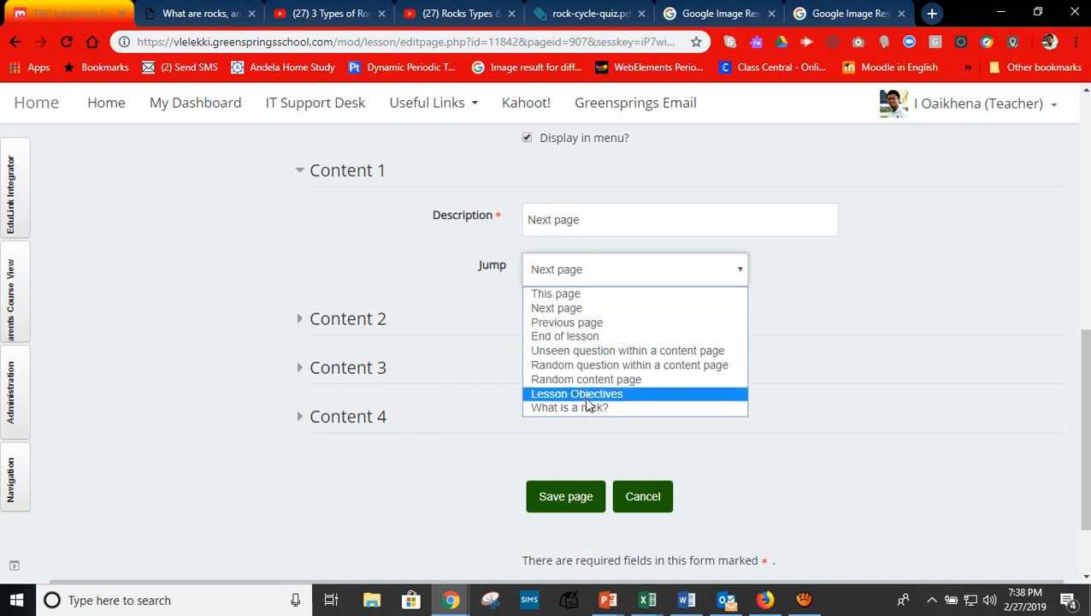
click(566, 484)
click(559, 495)
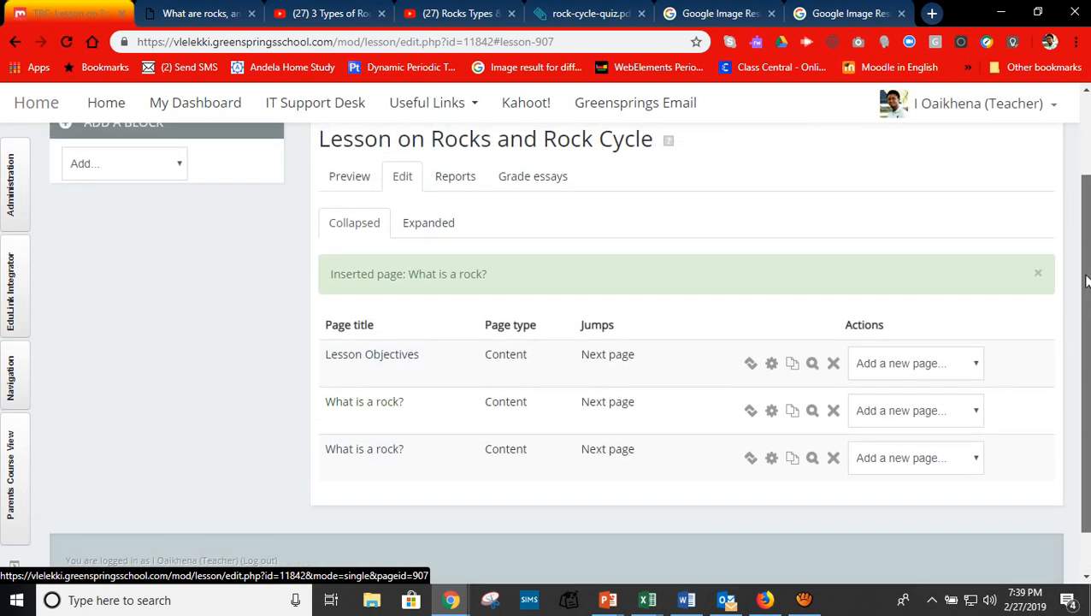
Check My Flow Plan in the PowerPoint presentation "Creating Lessons for the VLE" and return to the lesson in Chrome.
drag(1088, 321, 1088, 342)
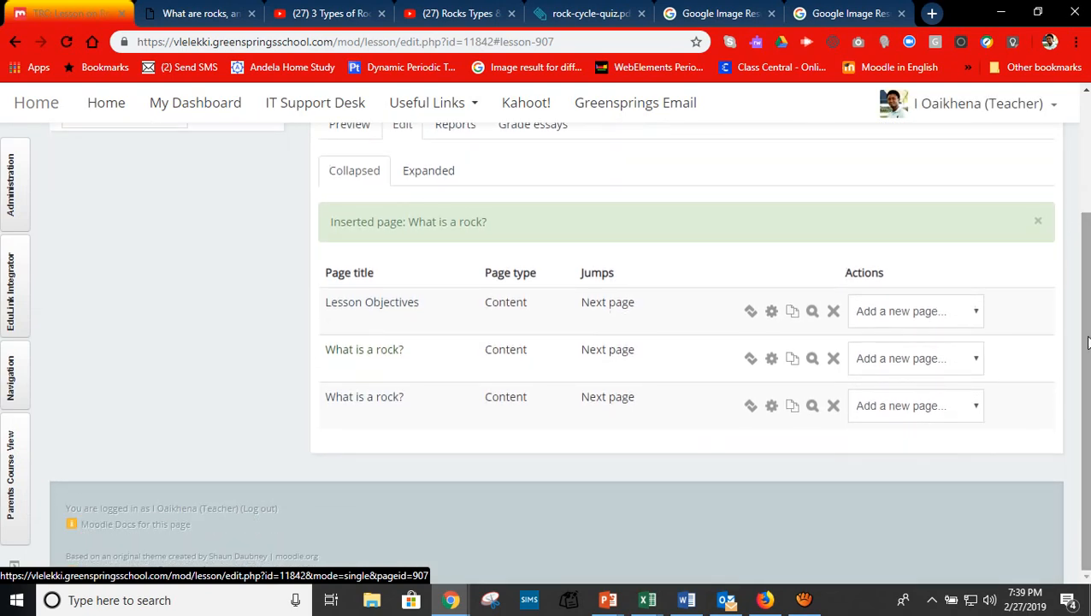
click(973, 403)
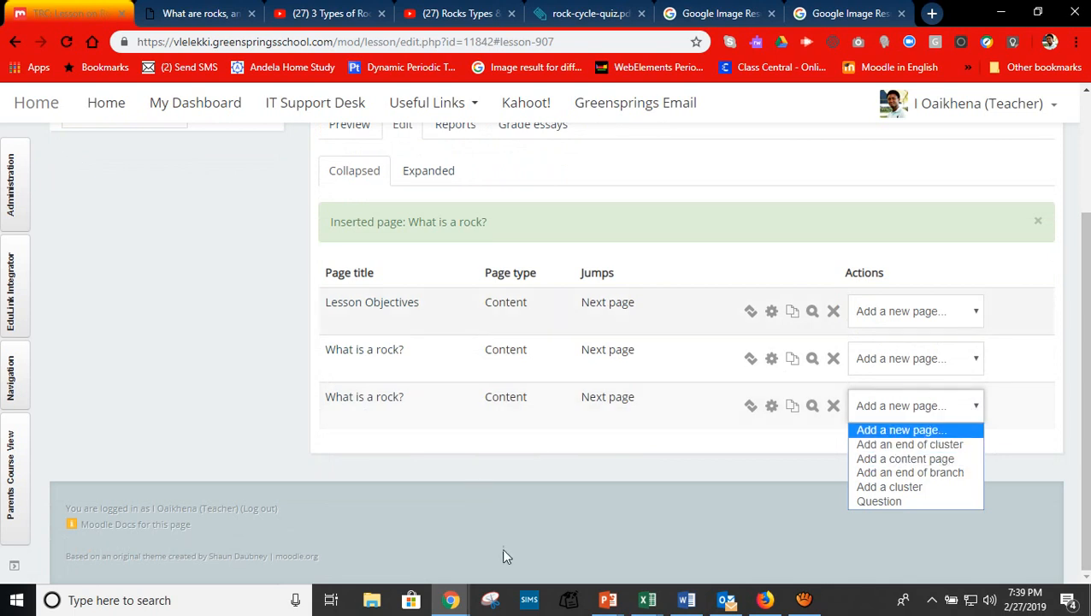
click(608, 600)
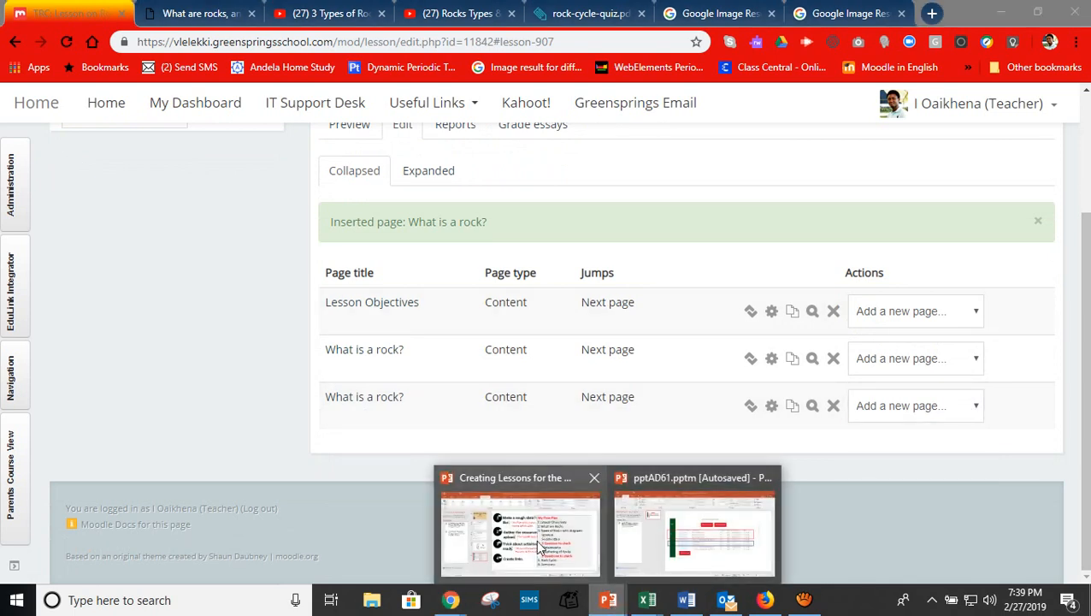
click(537, 543)
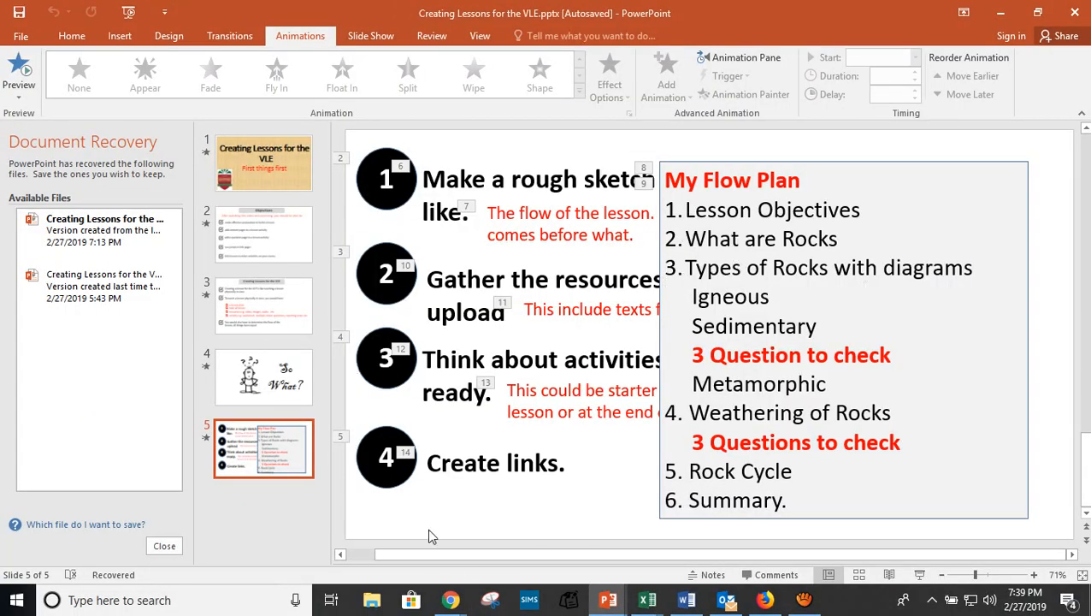
click(450, 603)
click(531, 524)
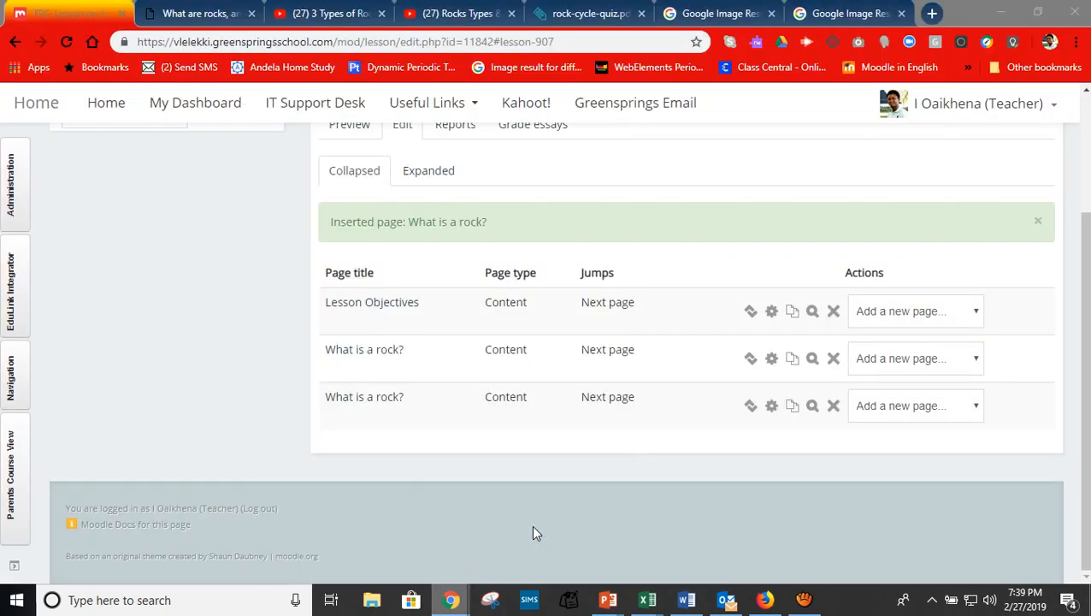
Add a content page after the last page of the lesson and title it "Types of Rocks".
click(961, 408)
click(906, 458)
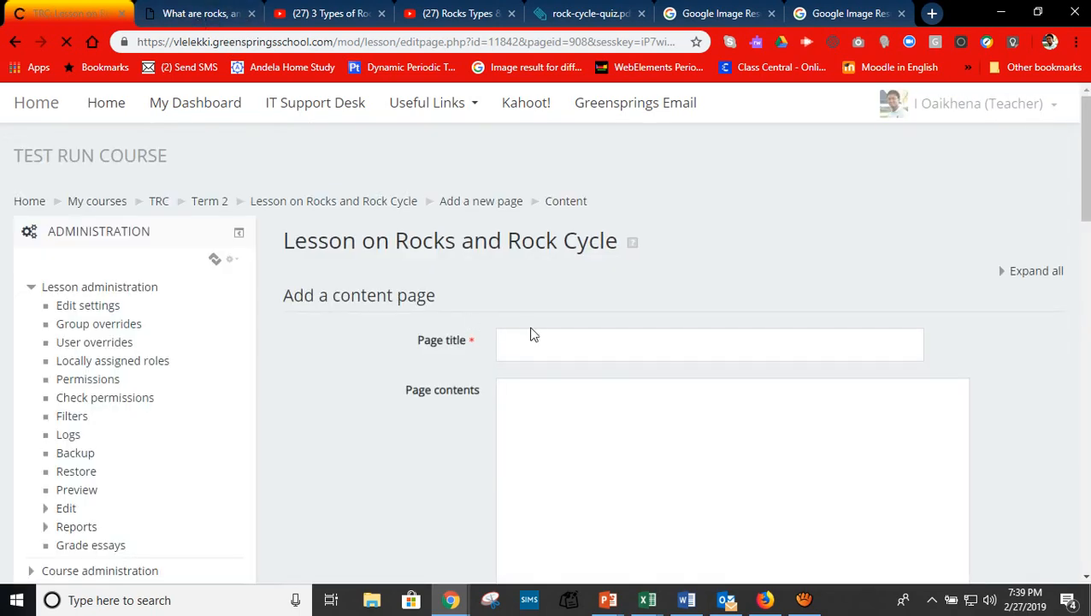
click(537, 346)
text(T)
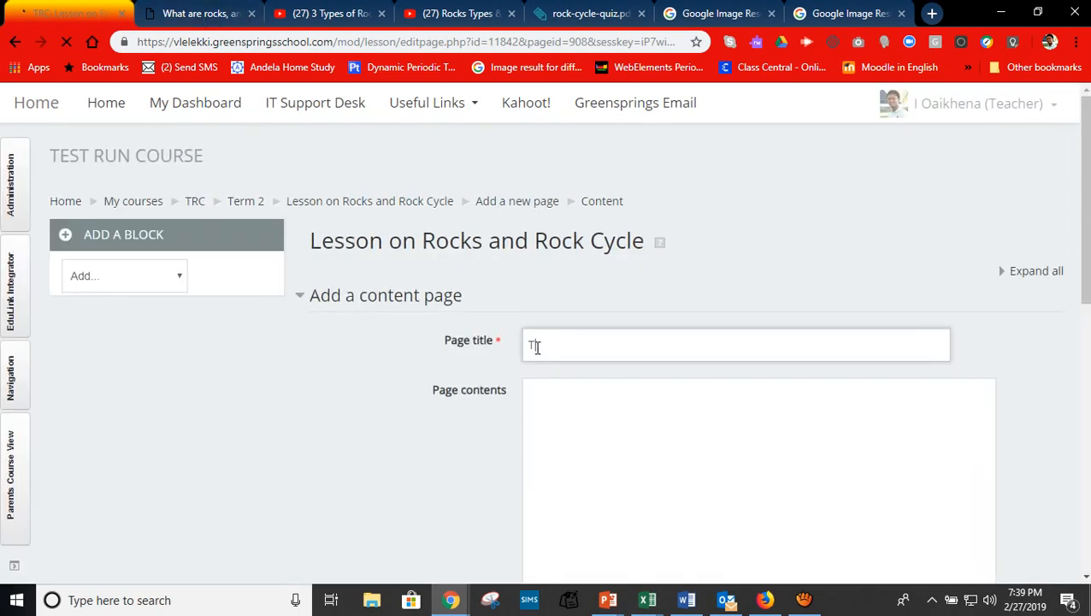
scroll(537, 346, down, 5)
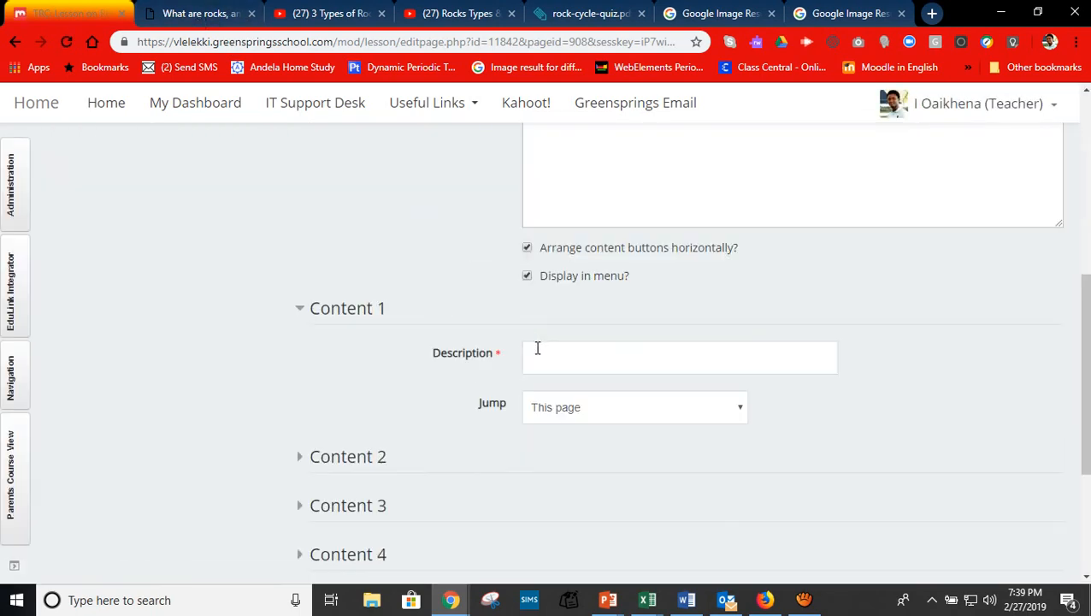
drag(1085, 363, 1086, 217)
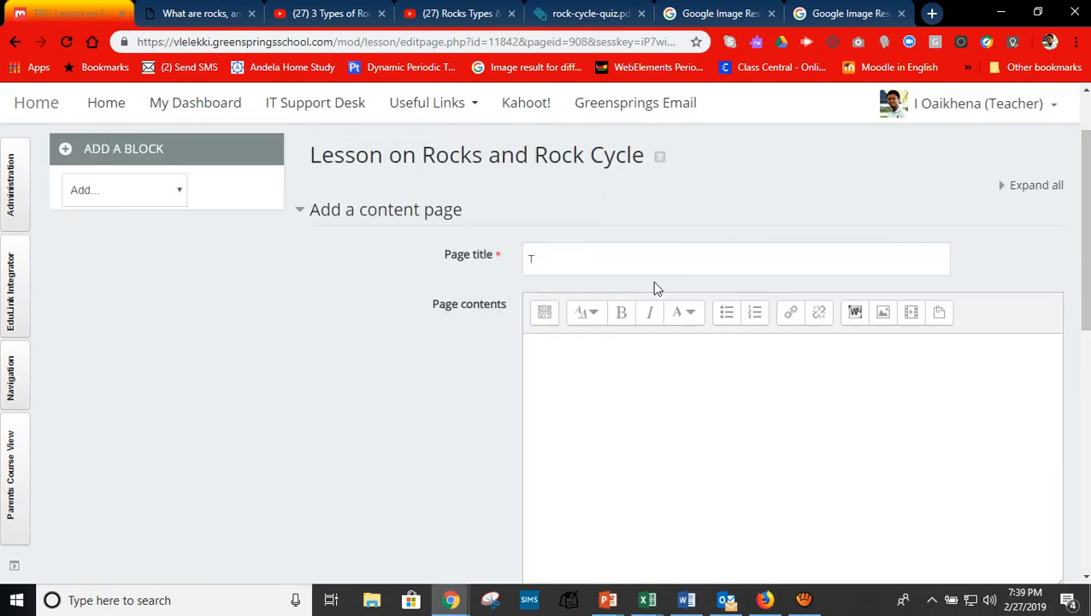
click(573, 261)
text(ypes of Rocks)
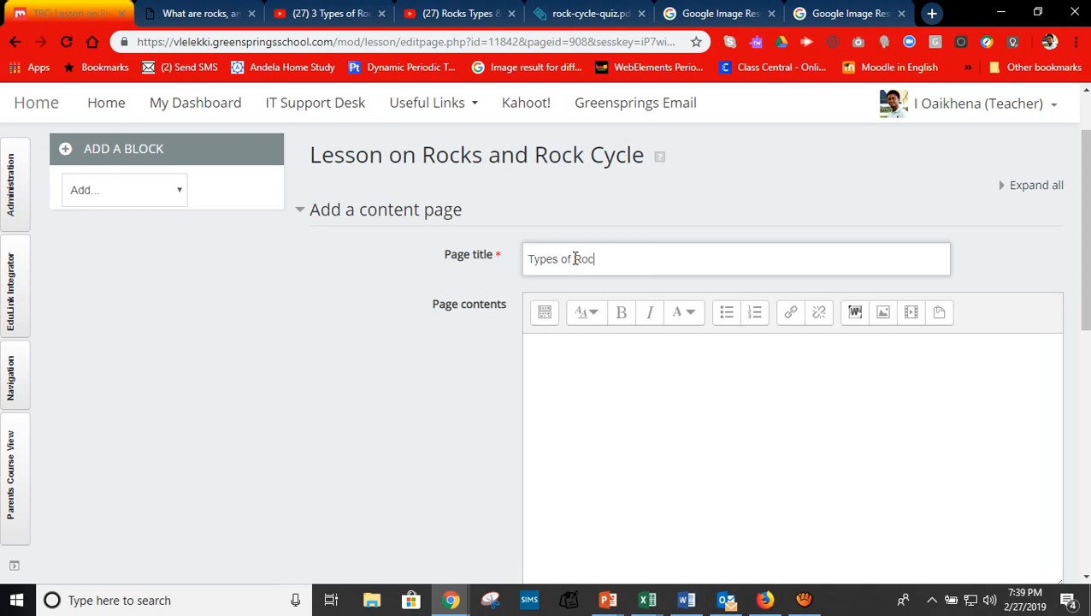
Copy the whole Igneous Rocks section, including its diagram, from the eSchoolToday site into the new page's contents.
click(195, 14)
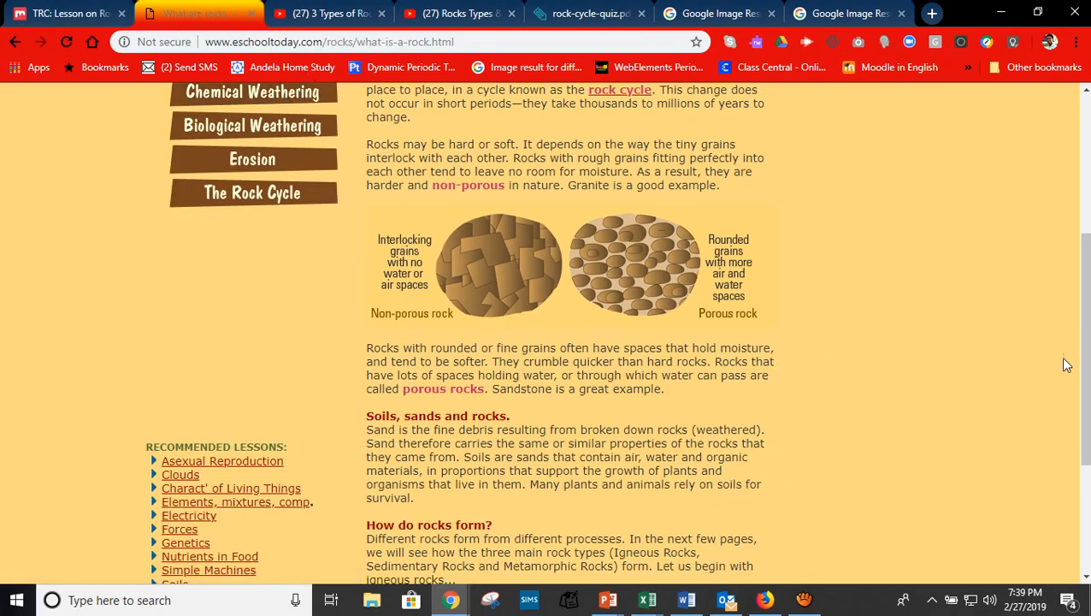
drag(1082, 357, 1073, 269)
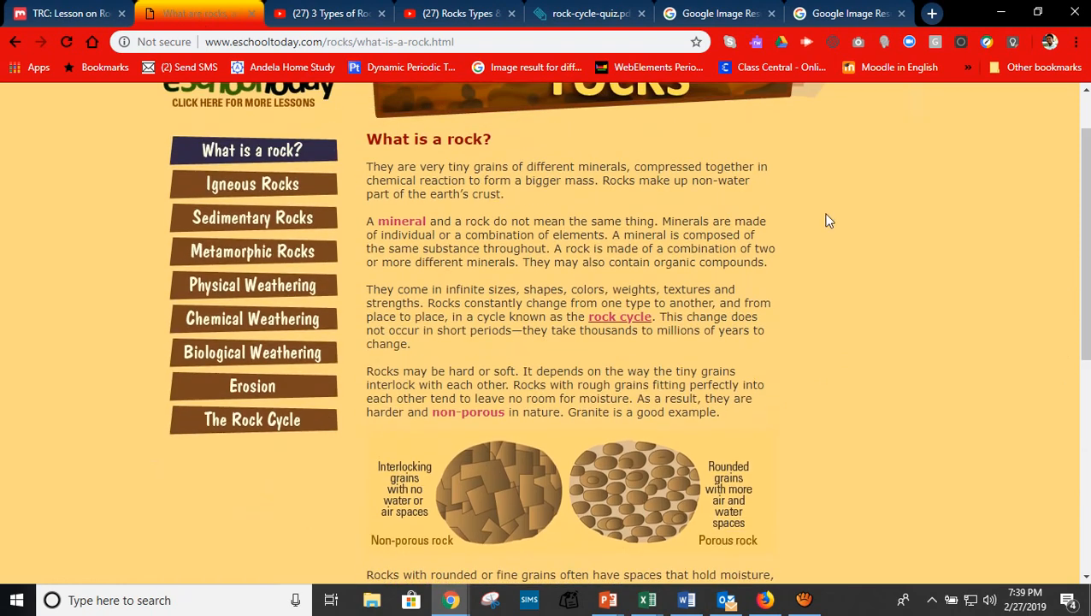
click(242, 190)
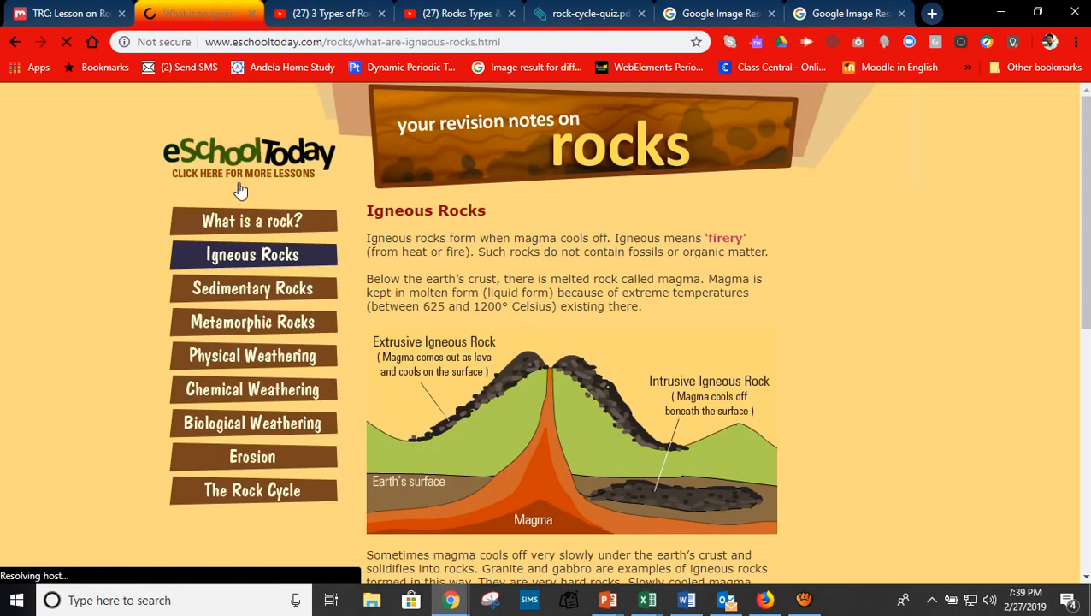
drag(367, 208, 446, 351)
key(ctrl+c)
drag(531, 347, 721, 362)
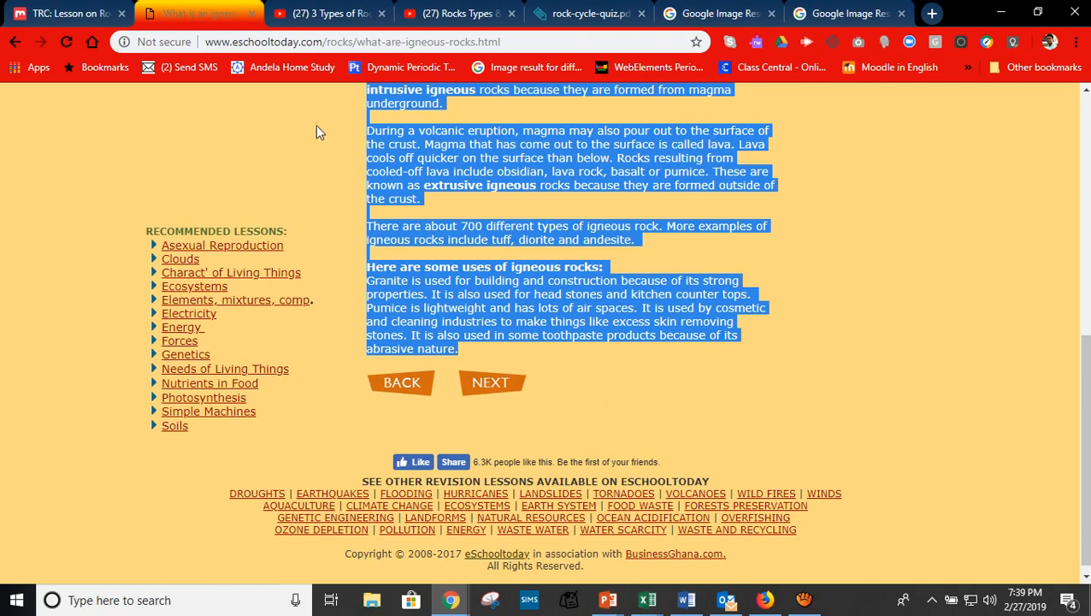
click(75, 13)
click(576, 360)
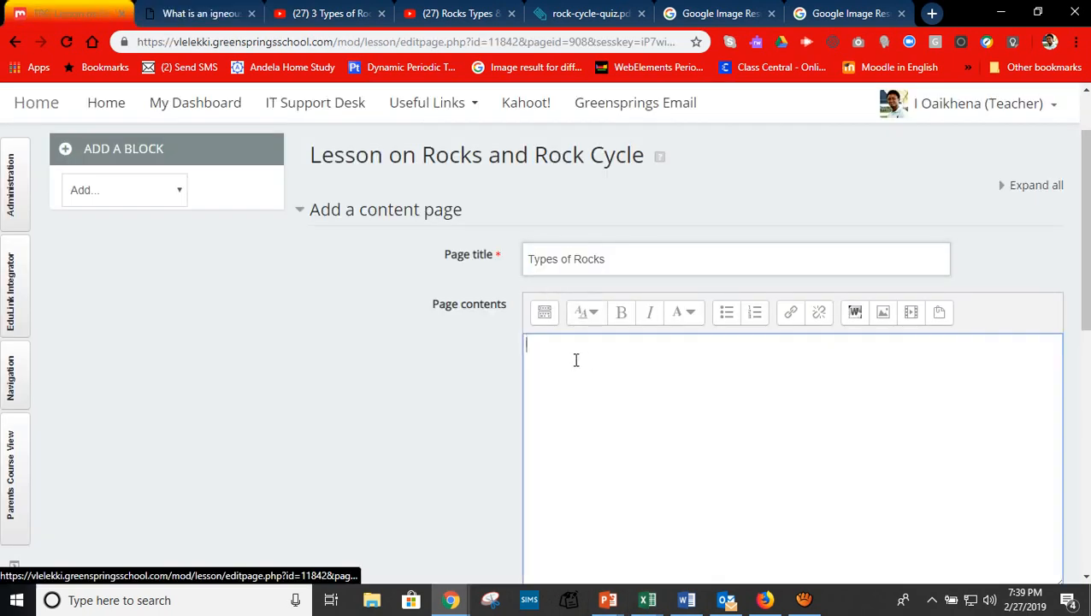
key(ctrl+v)
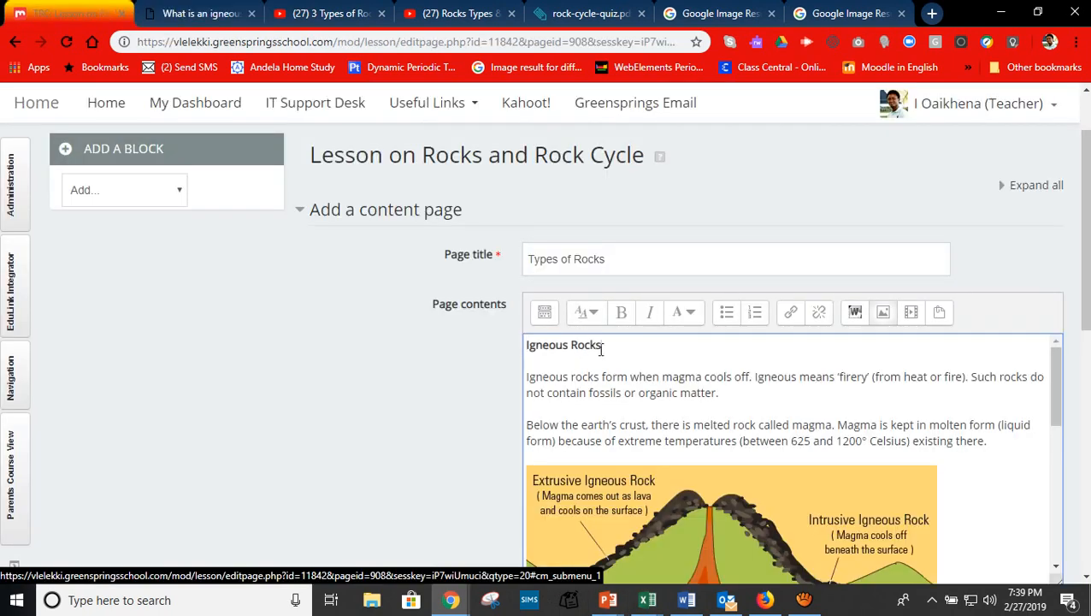
Apply the Heading (medium) style to all of the pasted Igneous Rocks text.
drag(1059, 388, 1066, 511)
key(ctrl+a)
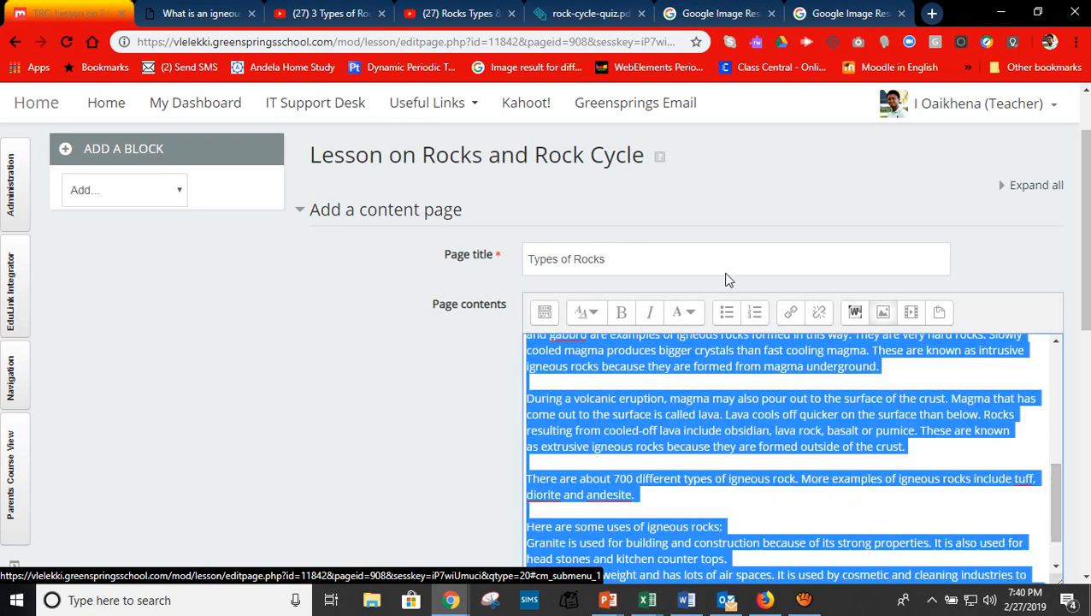
click(601, 315)
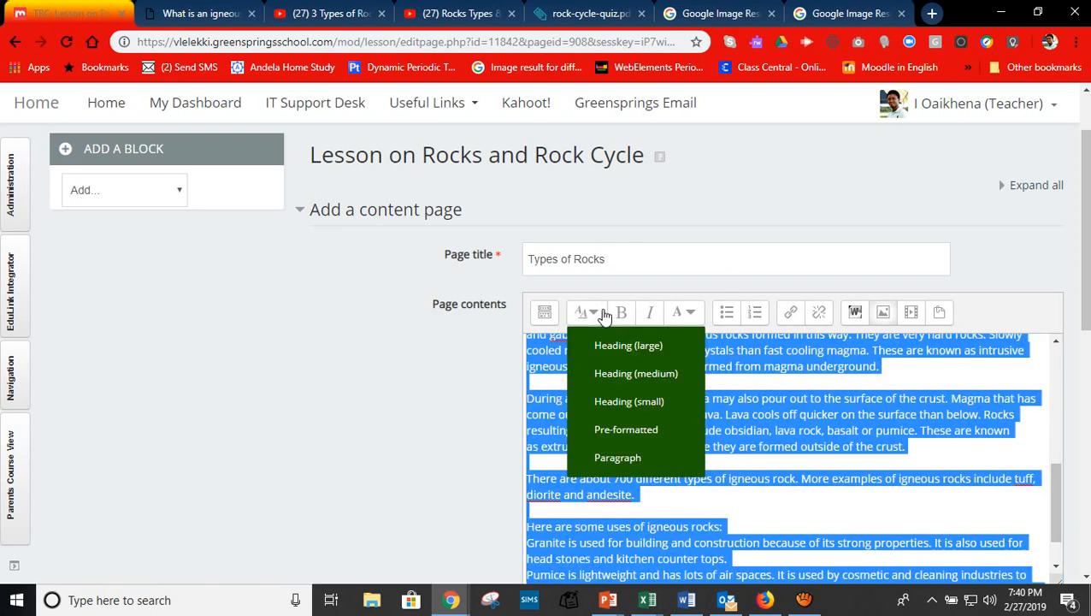
click(621, 376)
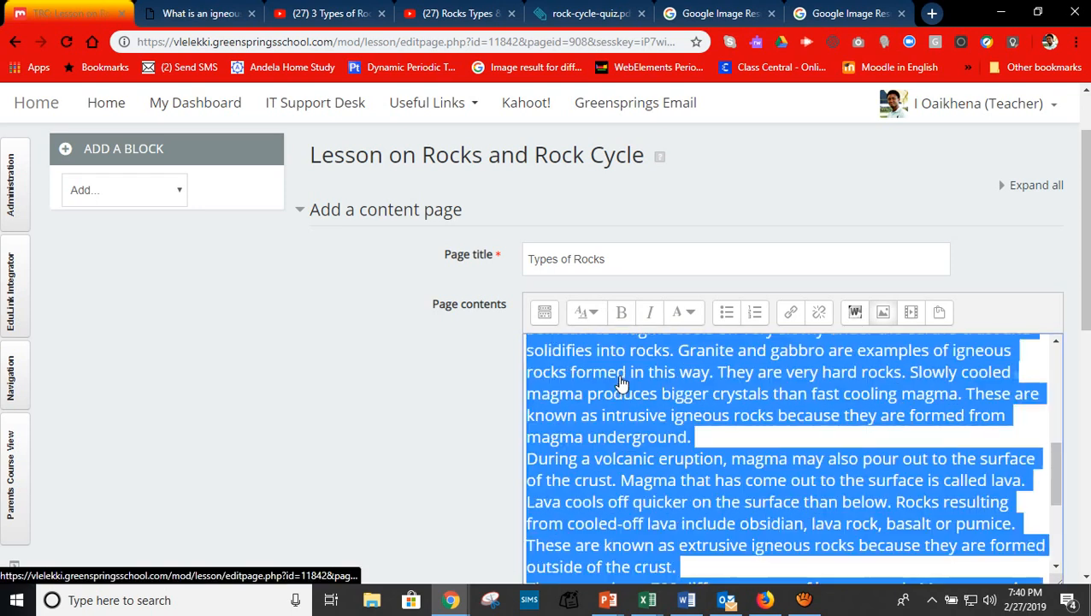
Insert blank lines before "During a volcanic eruption" and before "Below the earth's crust" in the page contents.
click(706, 434)
key(Return)
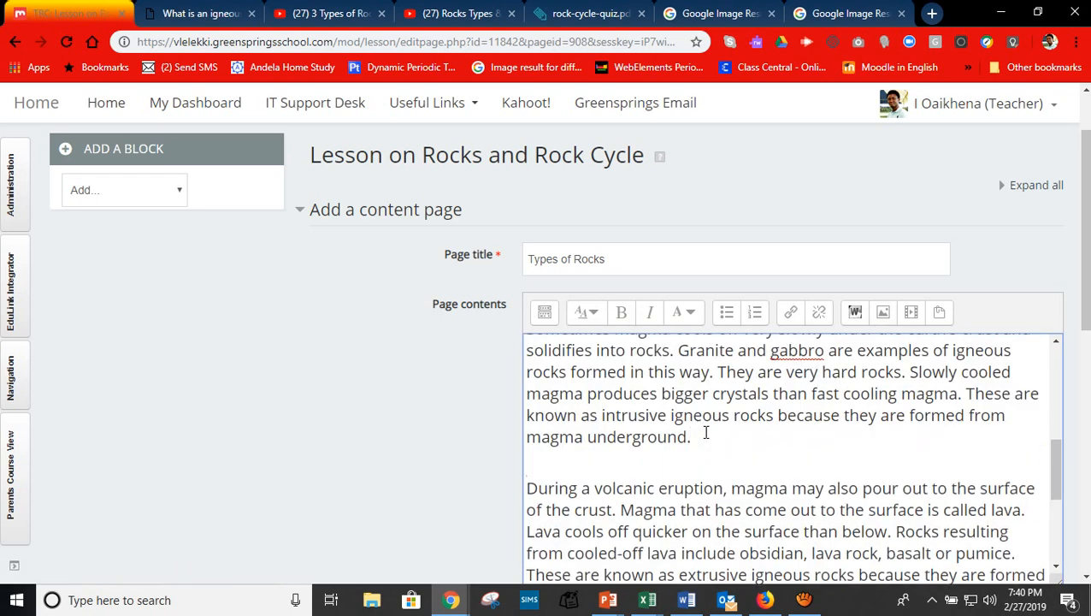
drag(1056, 466, 1056, 383)
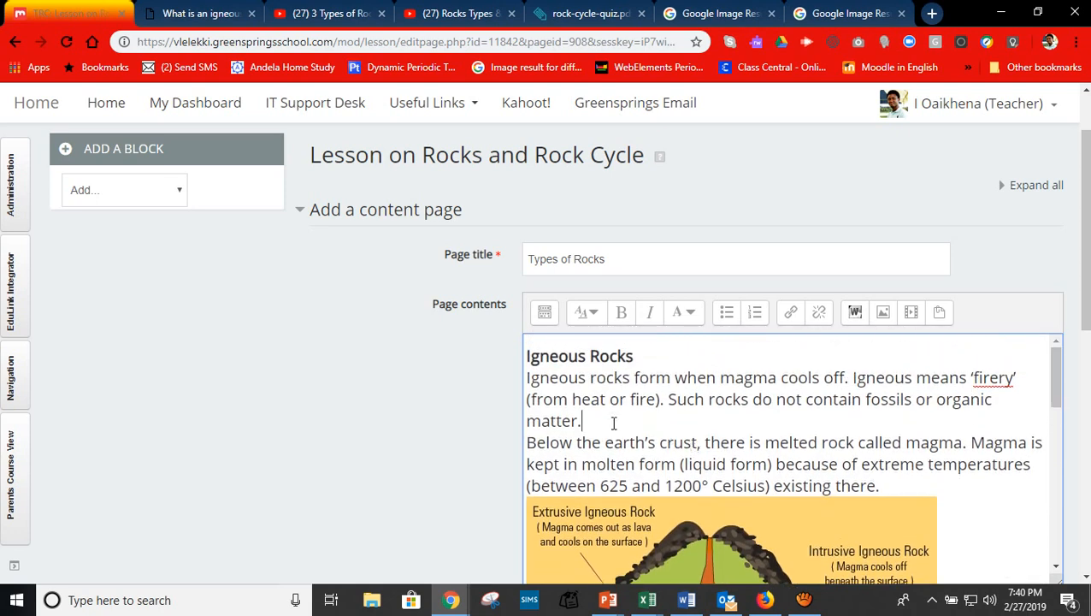
key(Return)
Insert blank lines before "There are about 700 different types" and before "Here are some uses of igneous rocks".
drag(1057, 376, 1062, 548)
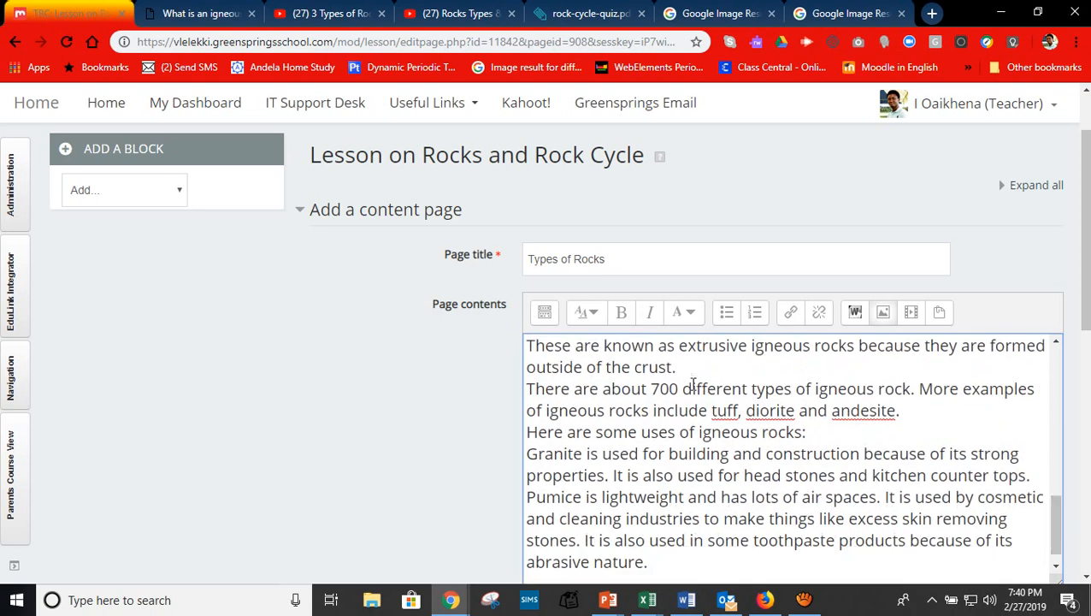
key(Return)
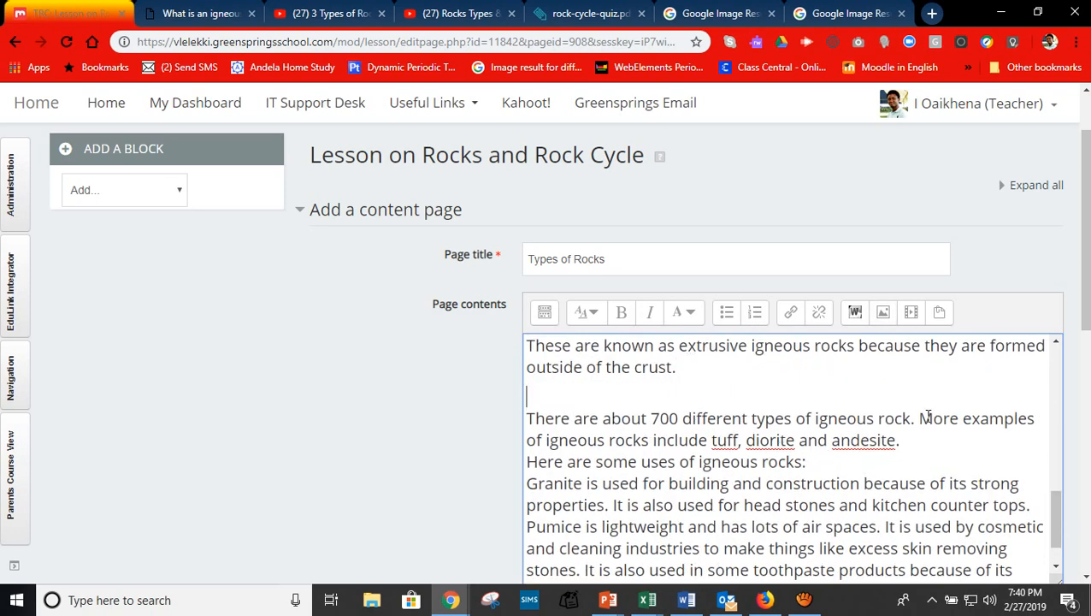
click(910, 443)
key(Return)
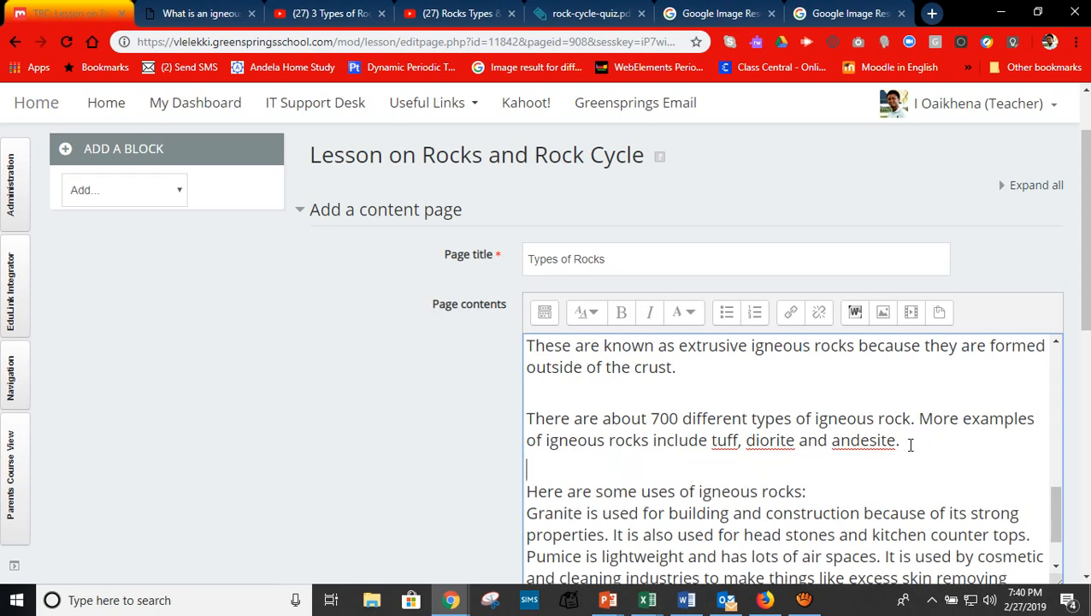
drag(1057, 523, 1037, 368)
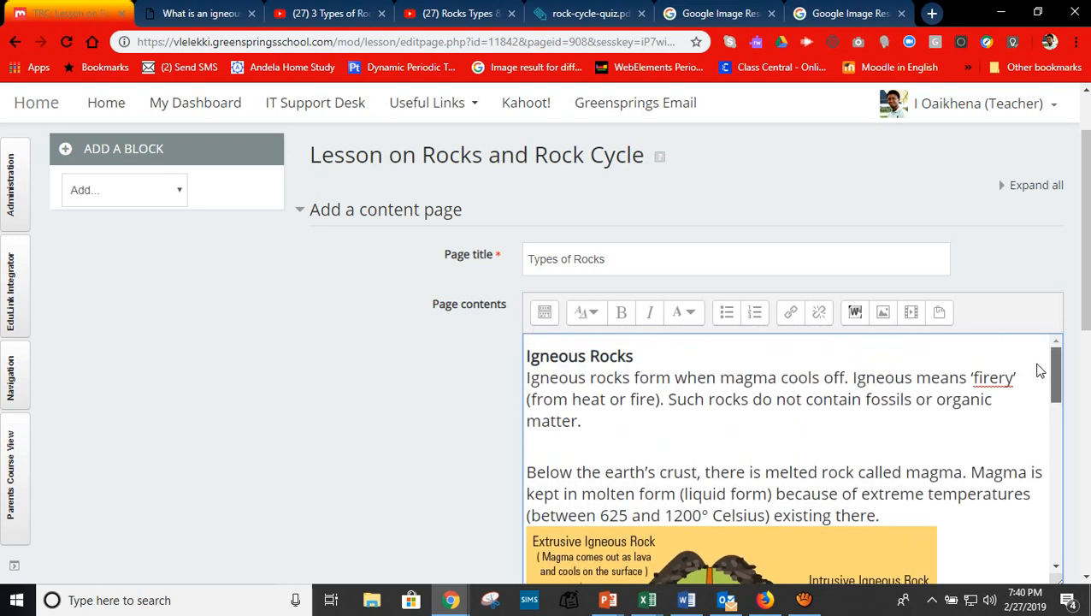
Apply the Heading (large) style to the "Igneous Rocks" title line in the page contents.
drag(633, 355, 523, 356)
click(620, 318)
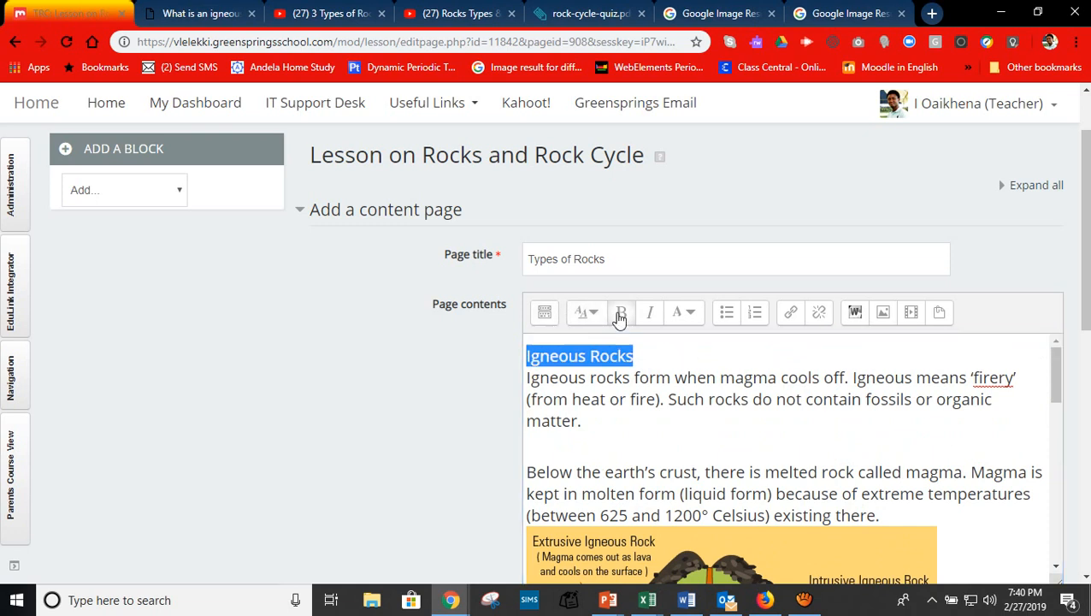
click(586, 313)
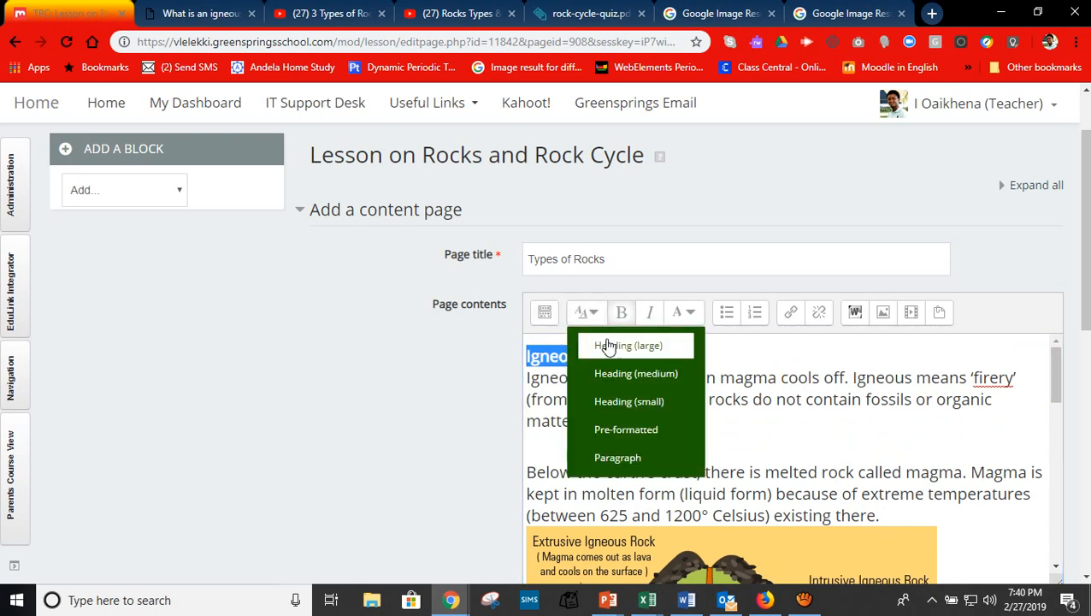
click(608, 345)
click(684, 359)
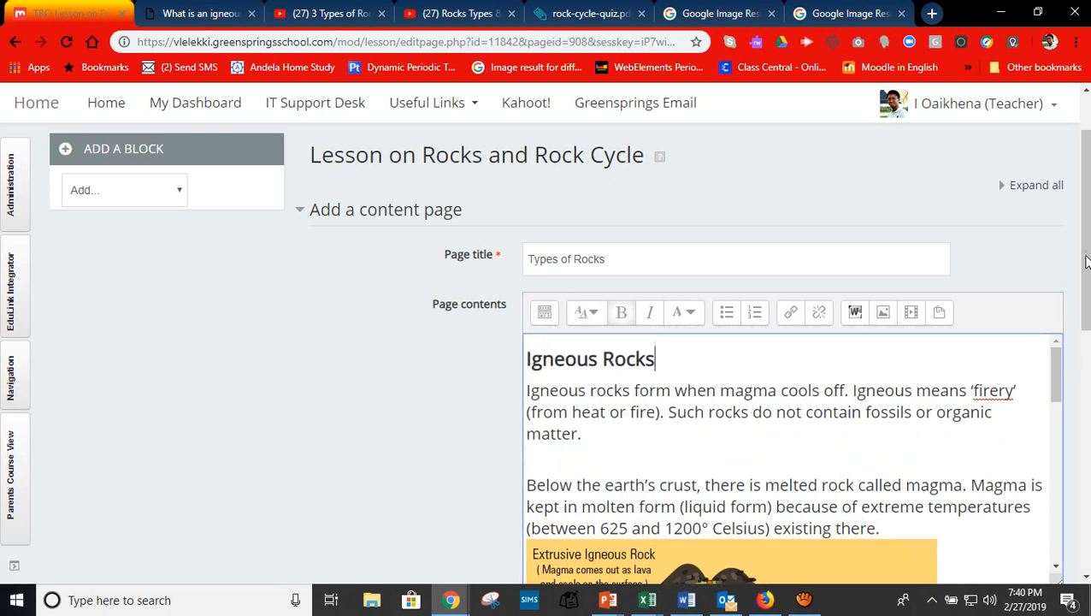
Set Content 1's description to "Next" with a jump to Next page, and save the Types of Rocks page.
scroll(1059, 337, down, 5)
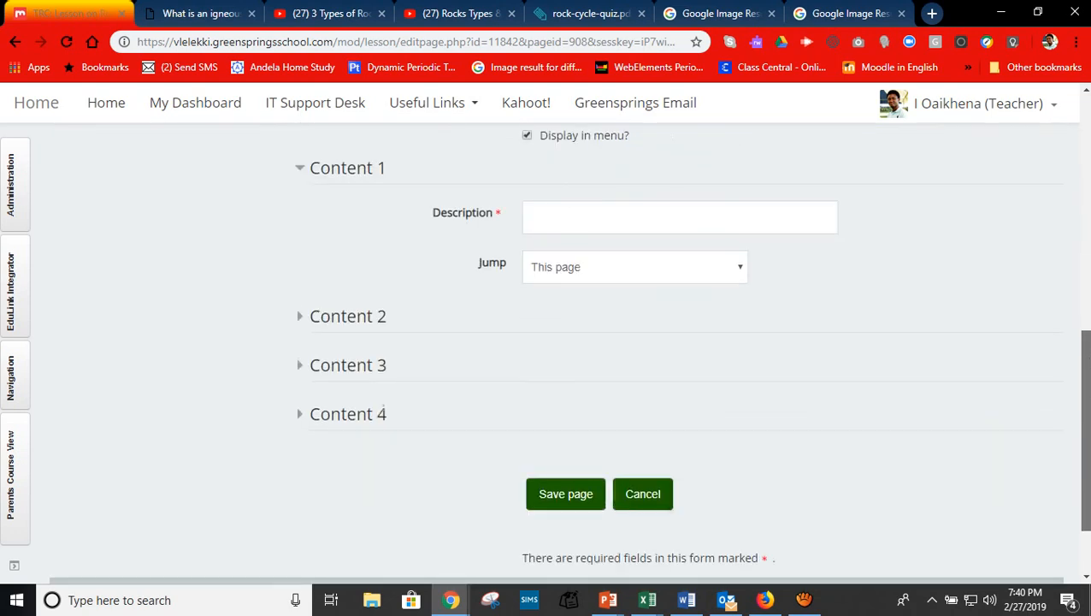
scroll(637, 282, up, 1)
click(630, 270)
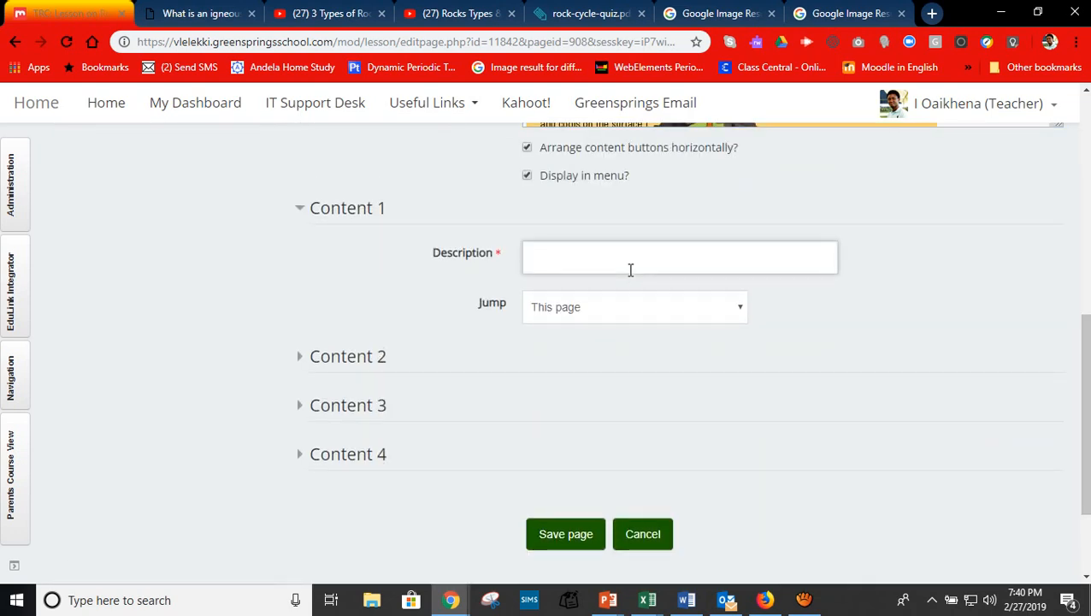
text(Next)
key(Tab)
click(620, 313)
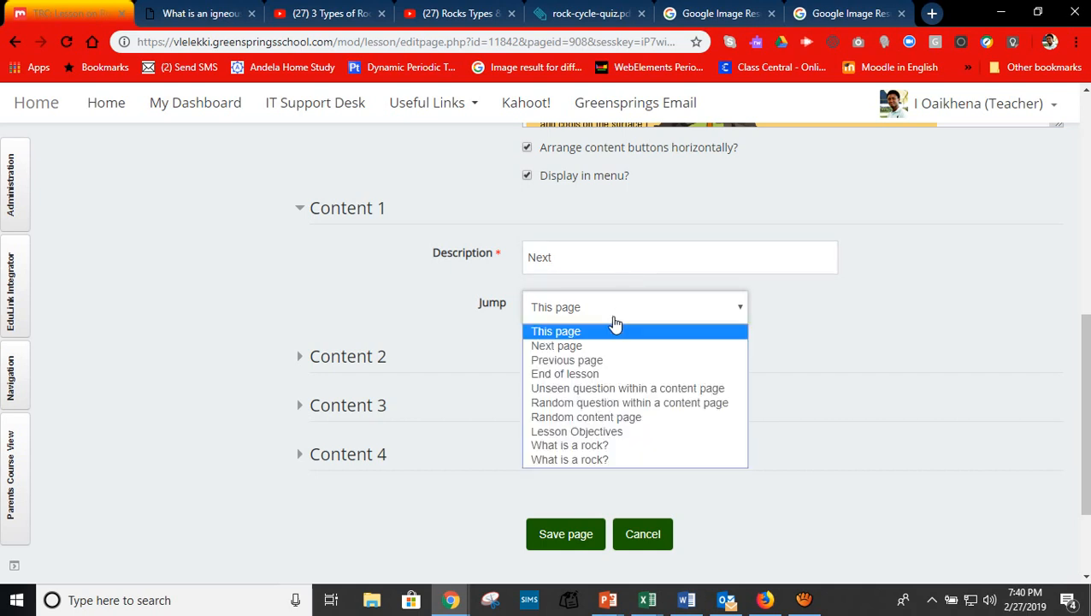
click(578, 347)
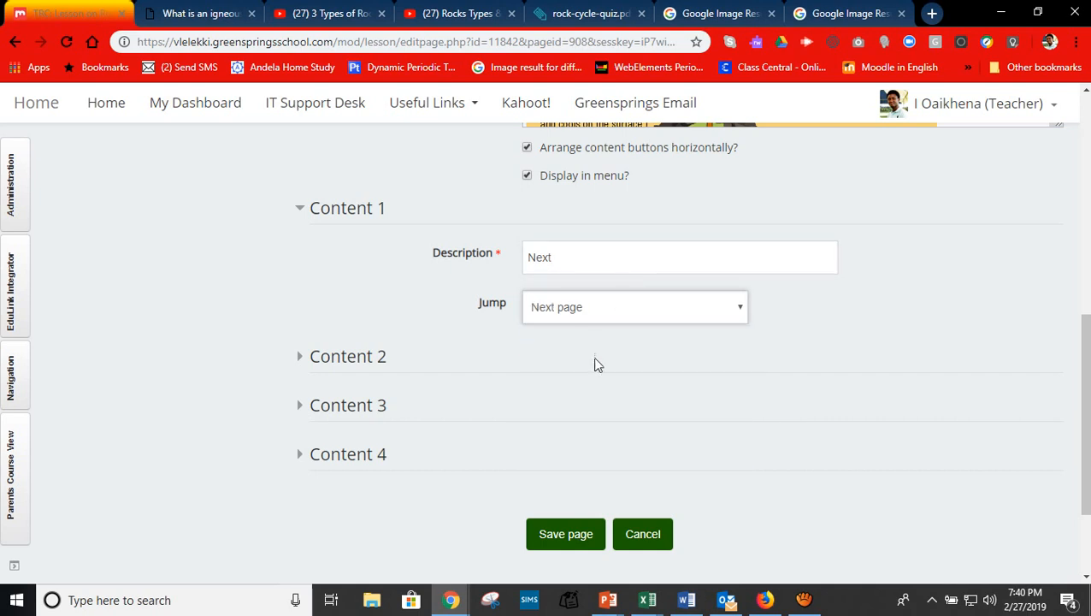
click(566, 534)
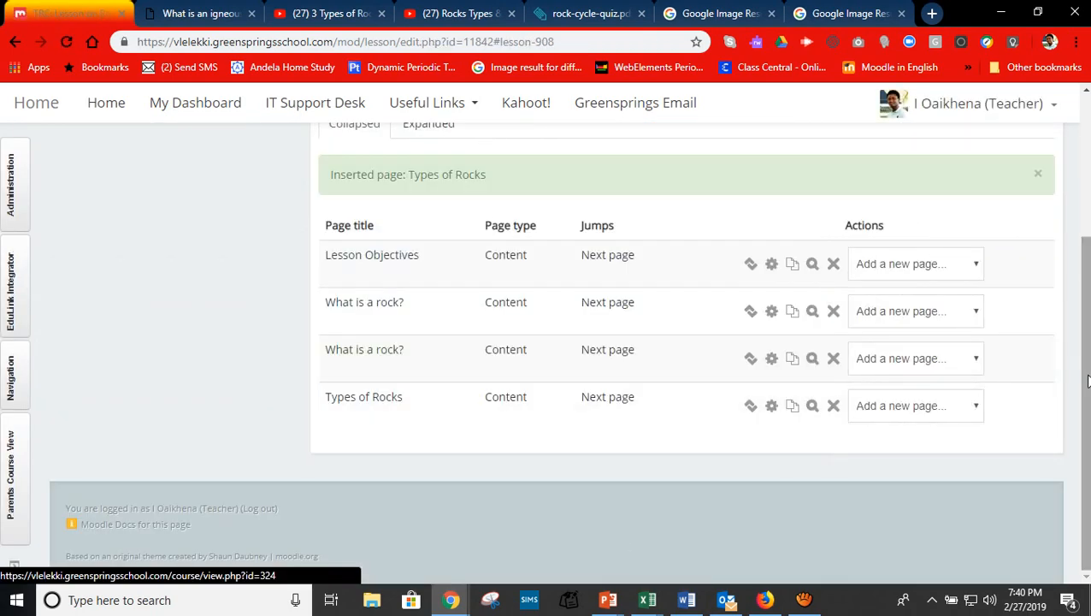
Open the Sedimentary Rocks notes on the eSchoolToday site.
click(198, 17)
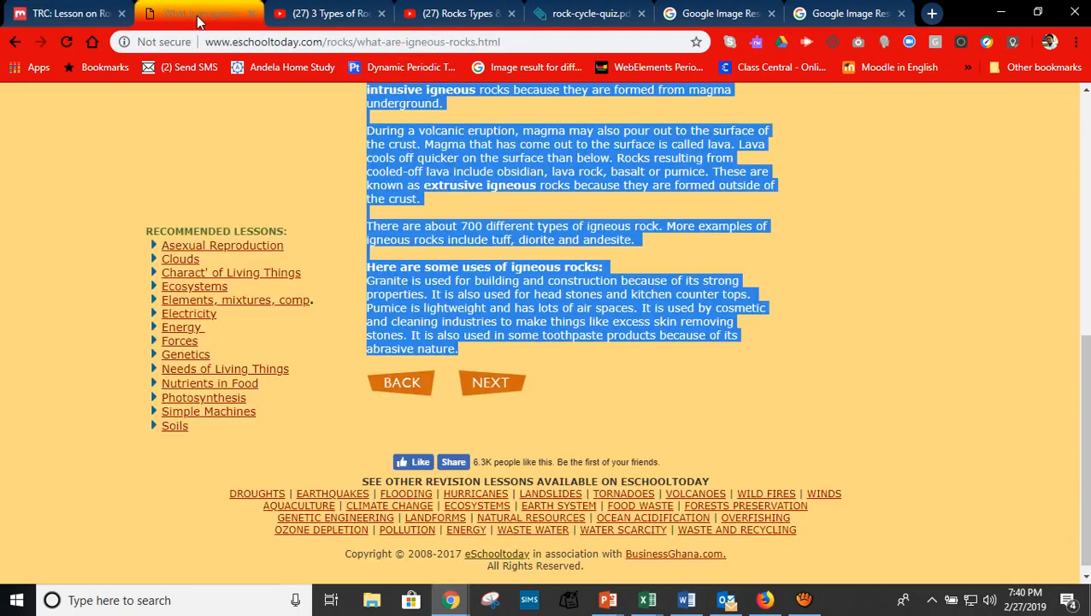
click(284, 181)
scroll(285, 181, up, 6)
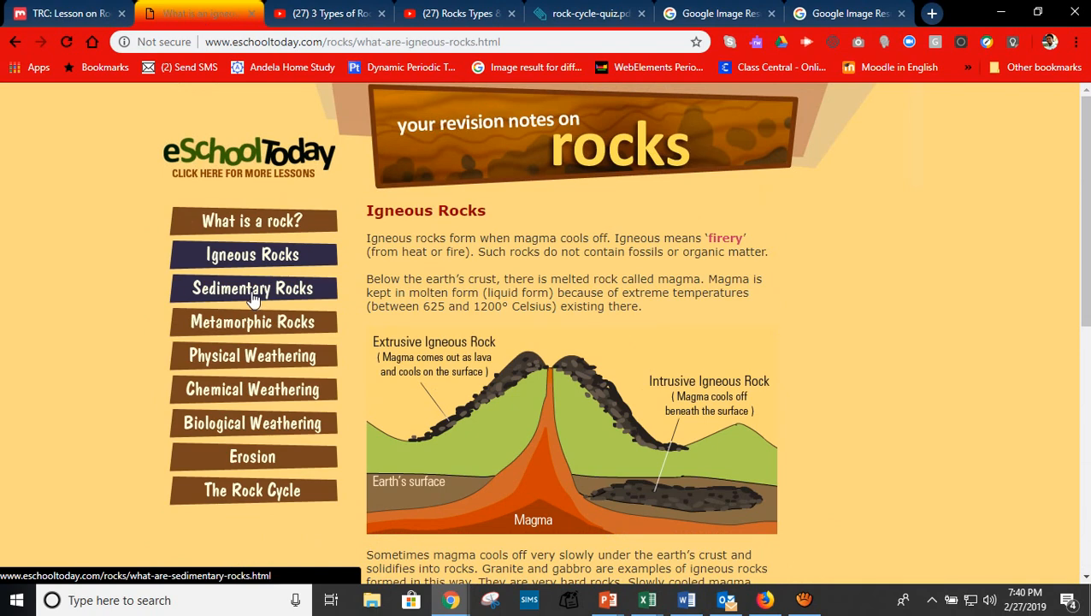
click(253, 294)
Add a content page after "Types of Rocks" in the Moodle lesson and title it "Sedimentary Rocks".
click(93, 8)
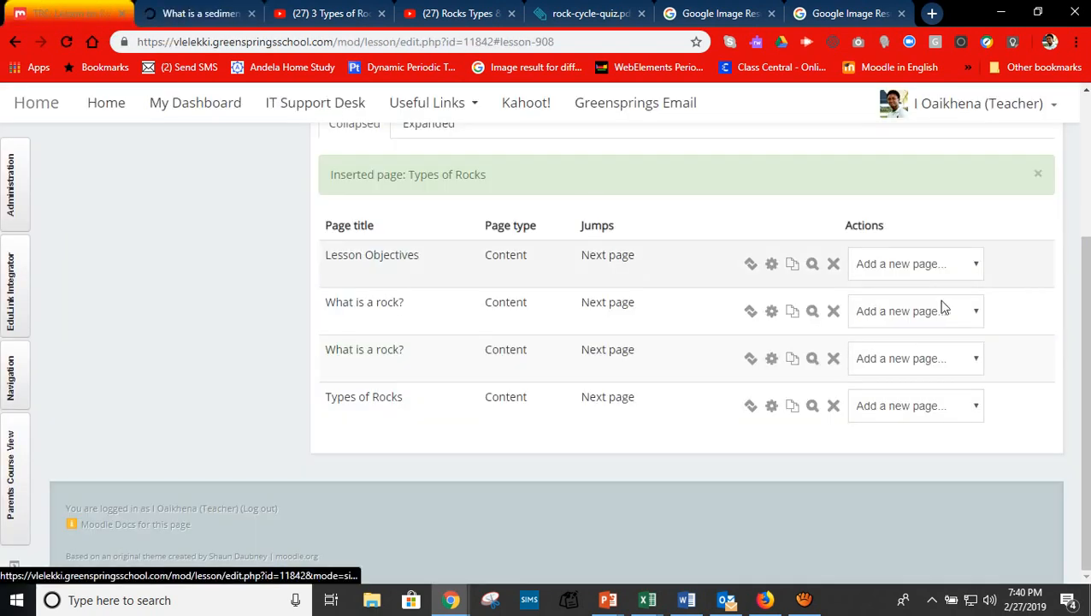
click(974, 419)
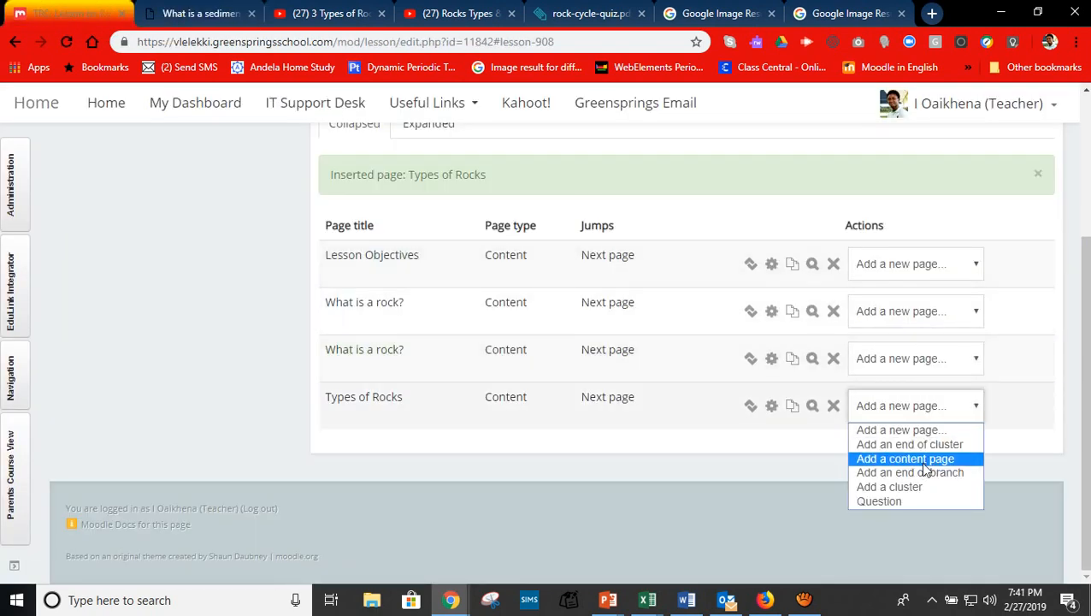
click(924, 460)
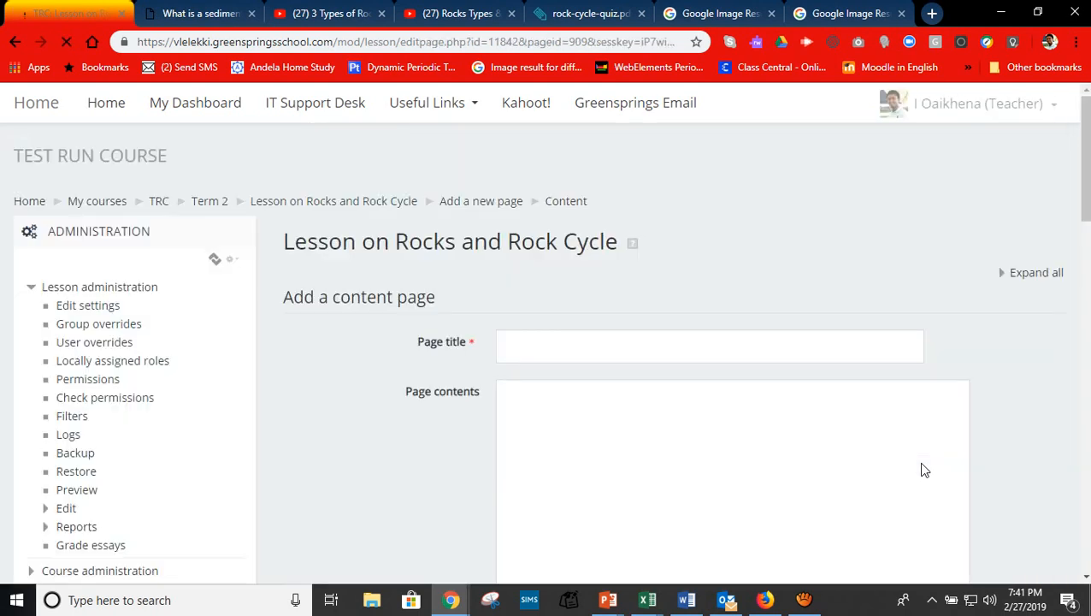
click(594, 356)
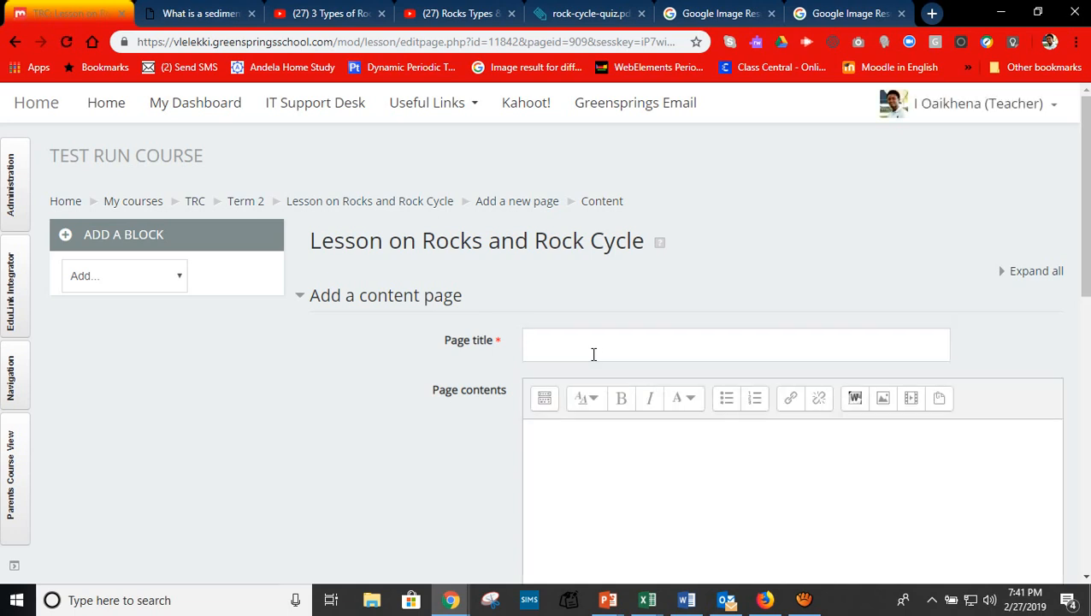
scroll(593, 354, down, 5)
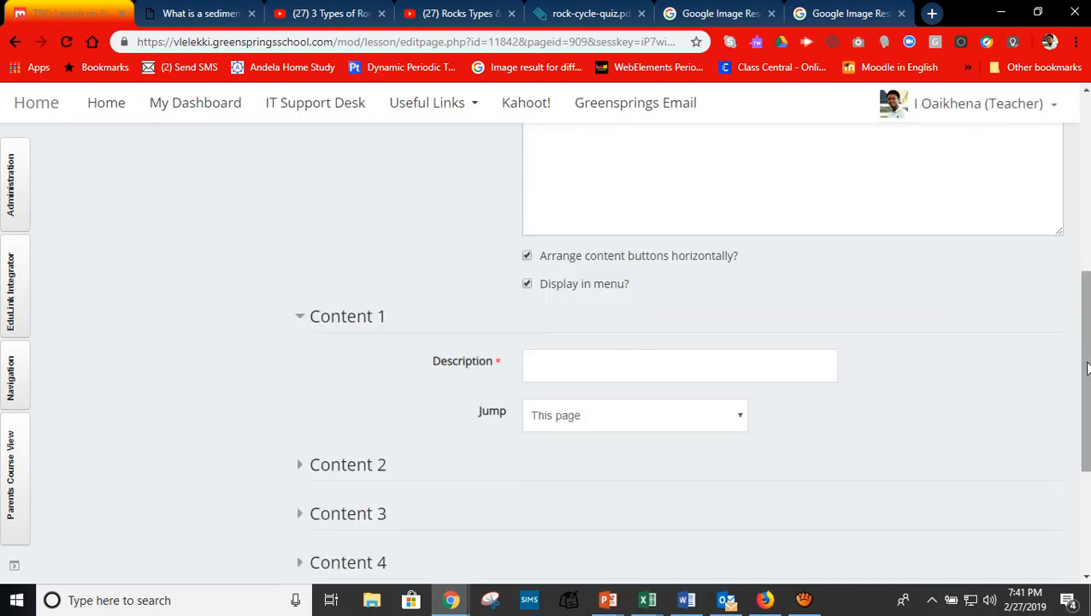
drag(1085, 368, 1085, 215)
click(647, 286)
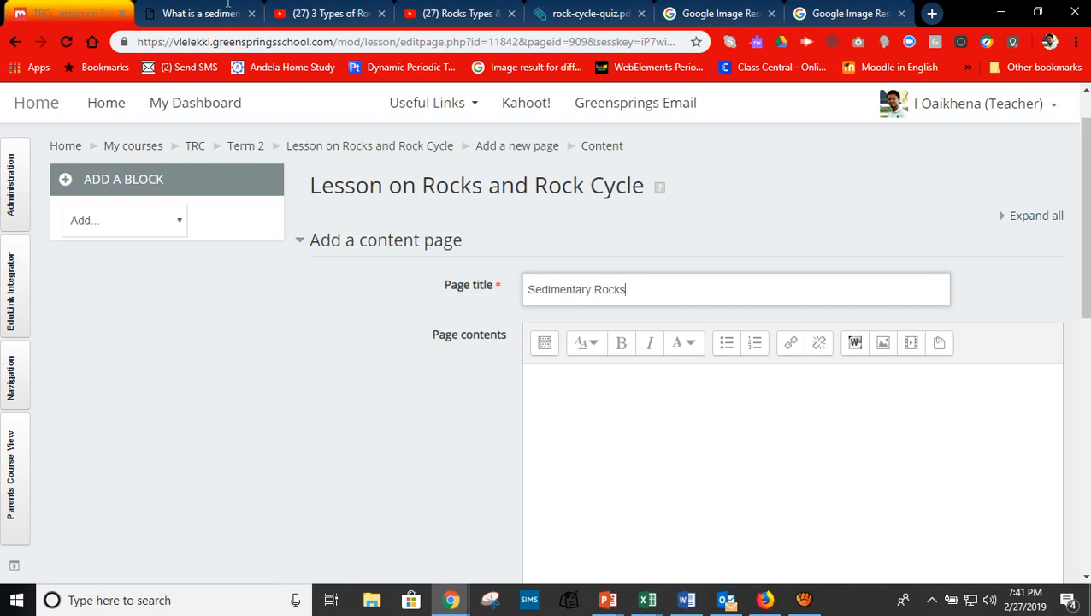
Copy the whole Sedimentary rocks section, including its diagram, from the eSchoolToday site into the new page's contents.
click(207, 23)
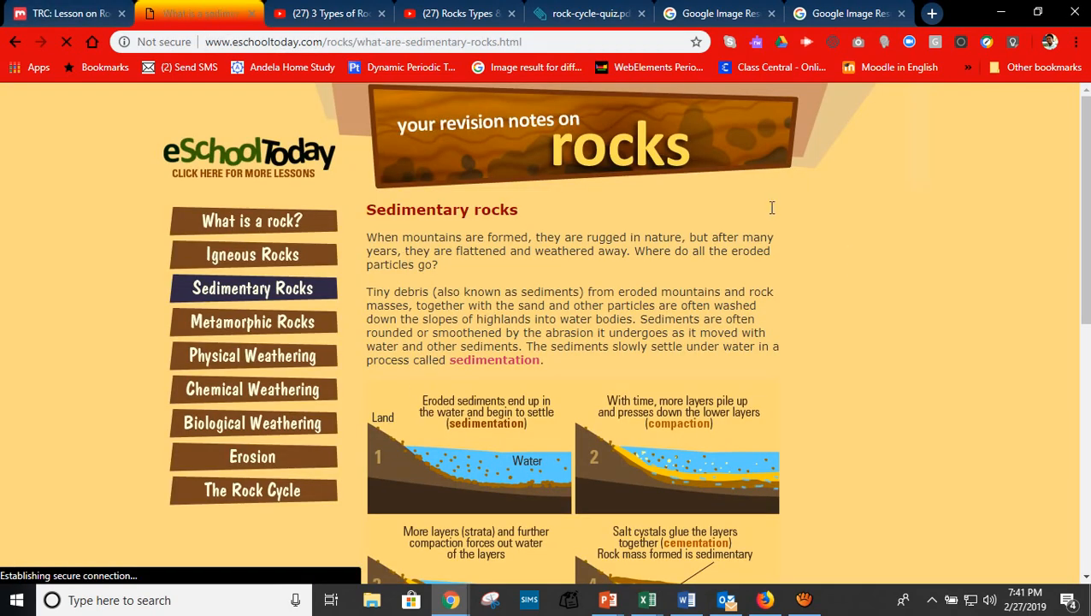
drag(366, 211, 656, 395)
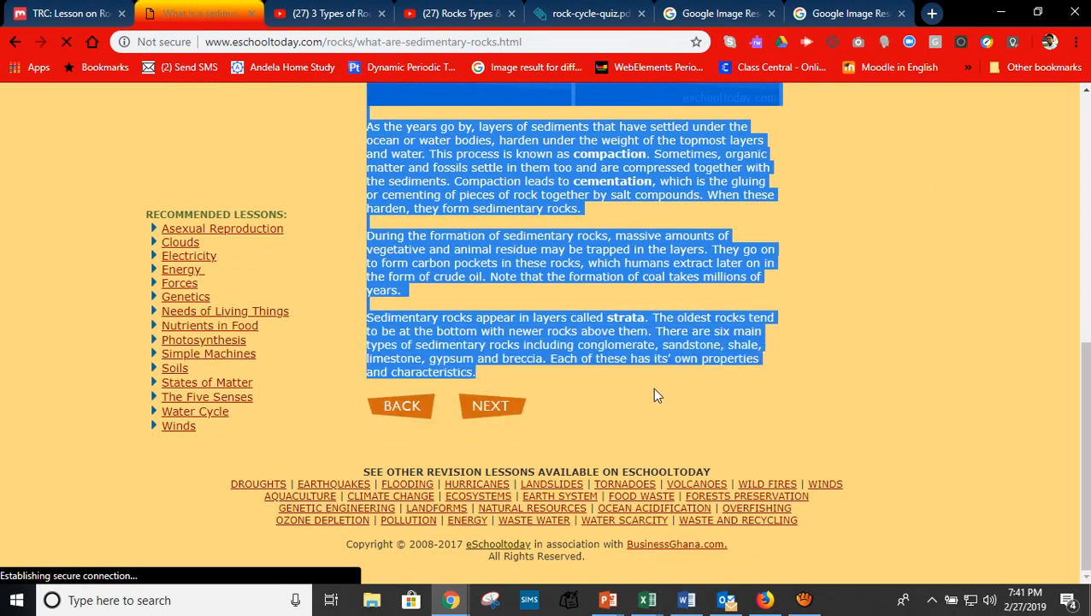
click(90, 19)
click(574, 402)
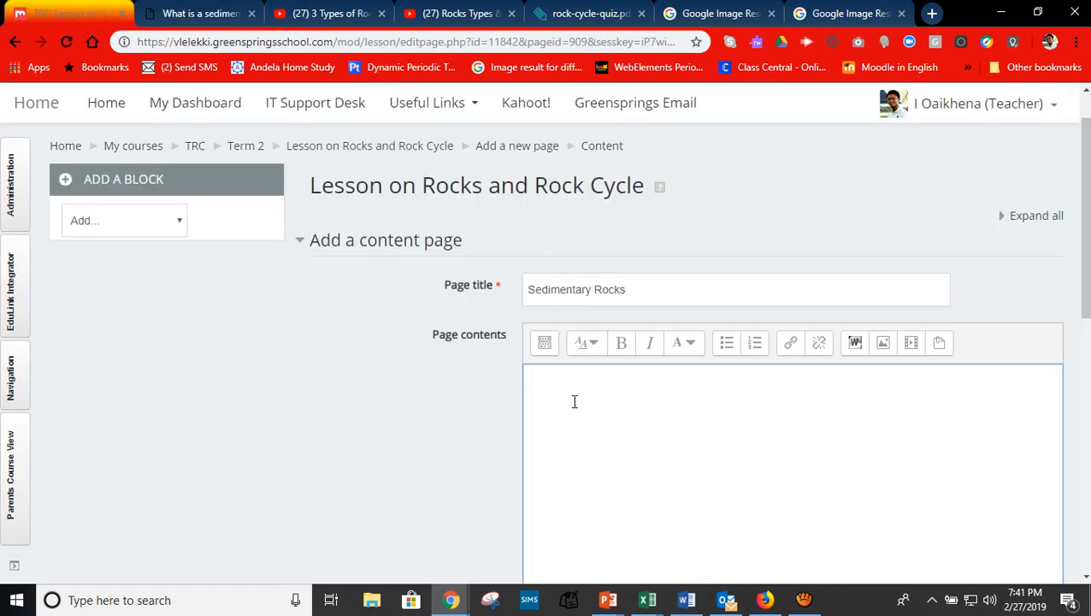
key(ctrl+v)
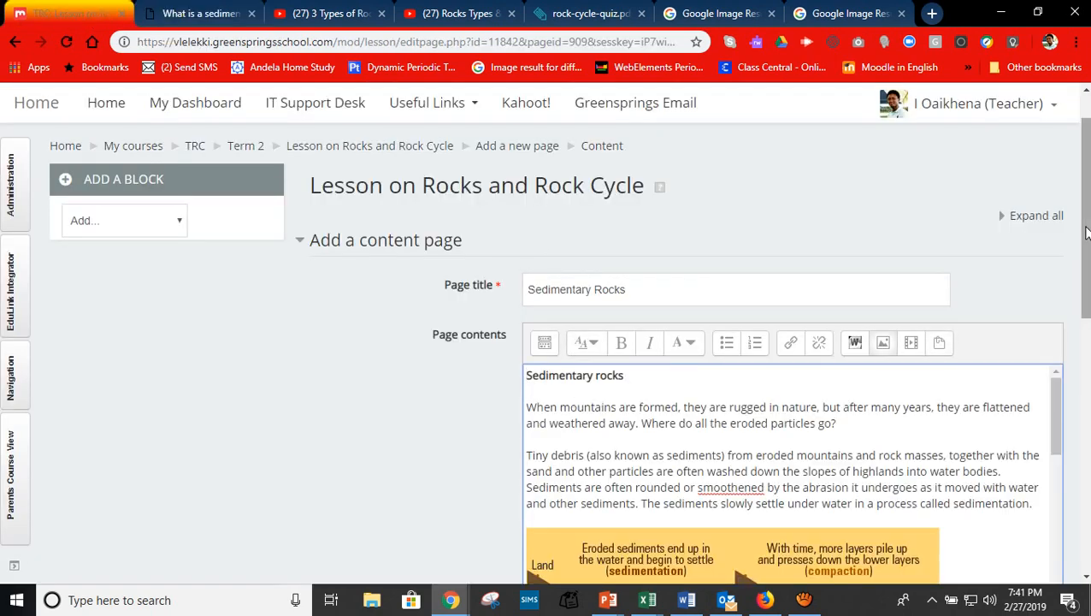
Resize the sedimentary rock formation diagram to a width of 600 with Auto size on, and save the image.
scroll(1086, 232, down, 3)
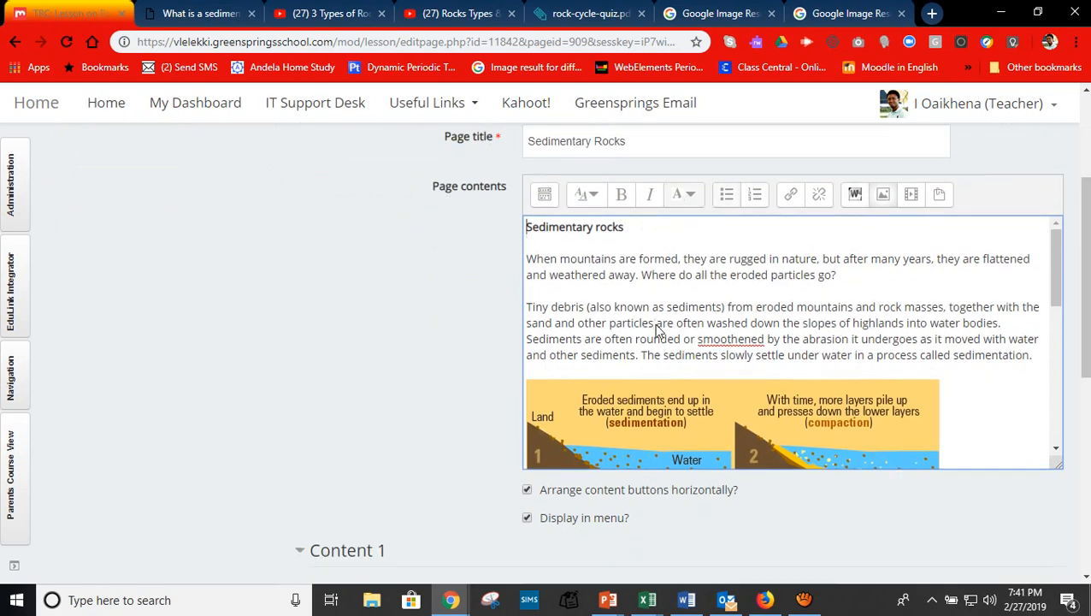
click(684, 442)
double_click(684, 442)
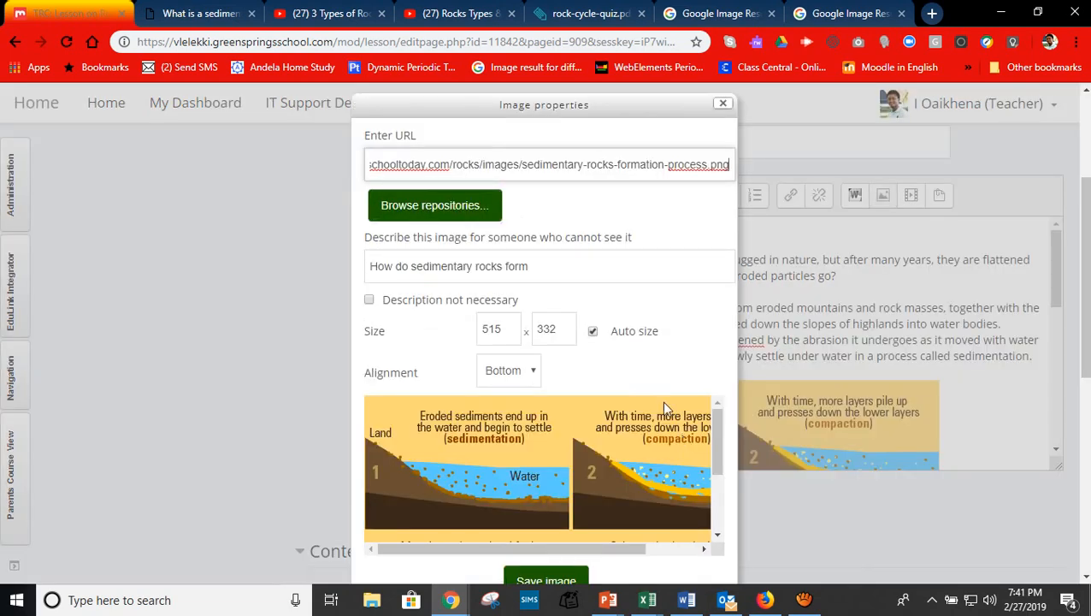
double_click(479, 329)
text(6)
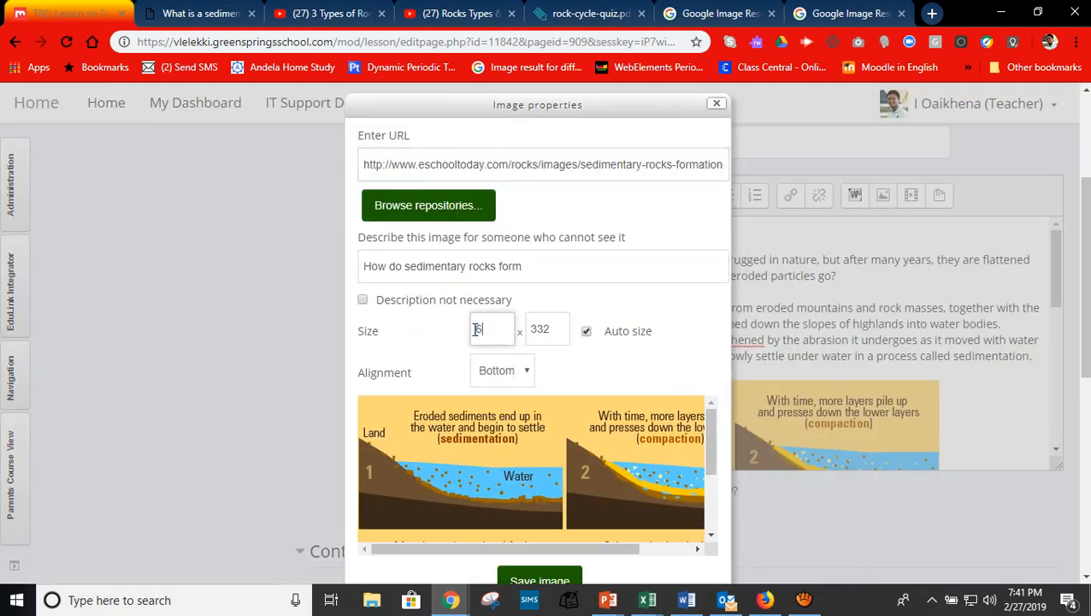
text(00)
click(618, 375)
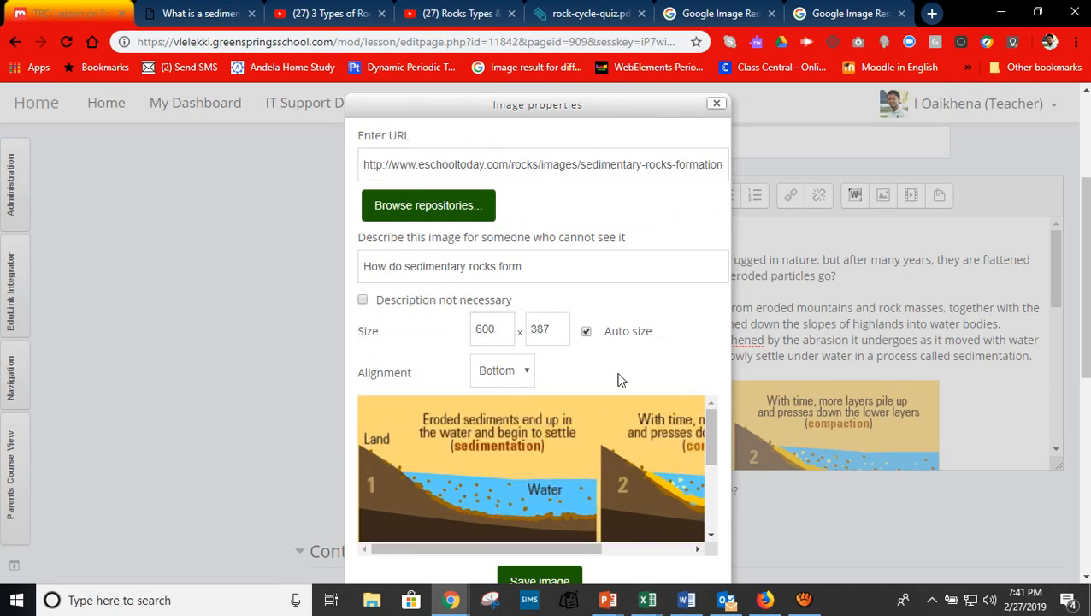
click(541, 581)
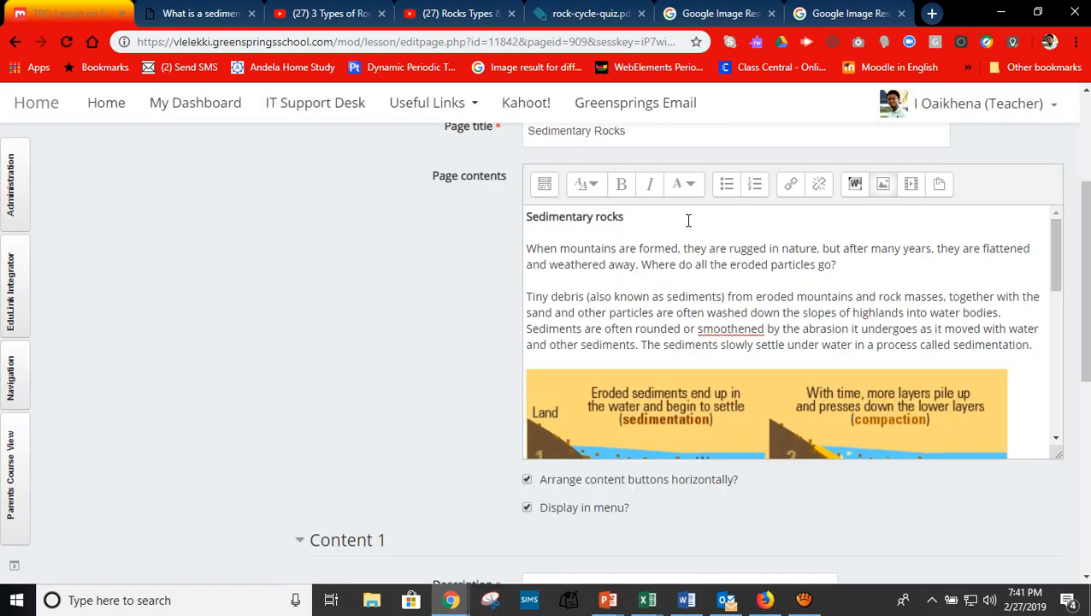
Apply the Heading (medium) style to all of the pasted Sedimentary rocks text.
drag(638, 215, 529, 216)
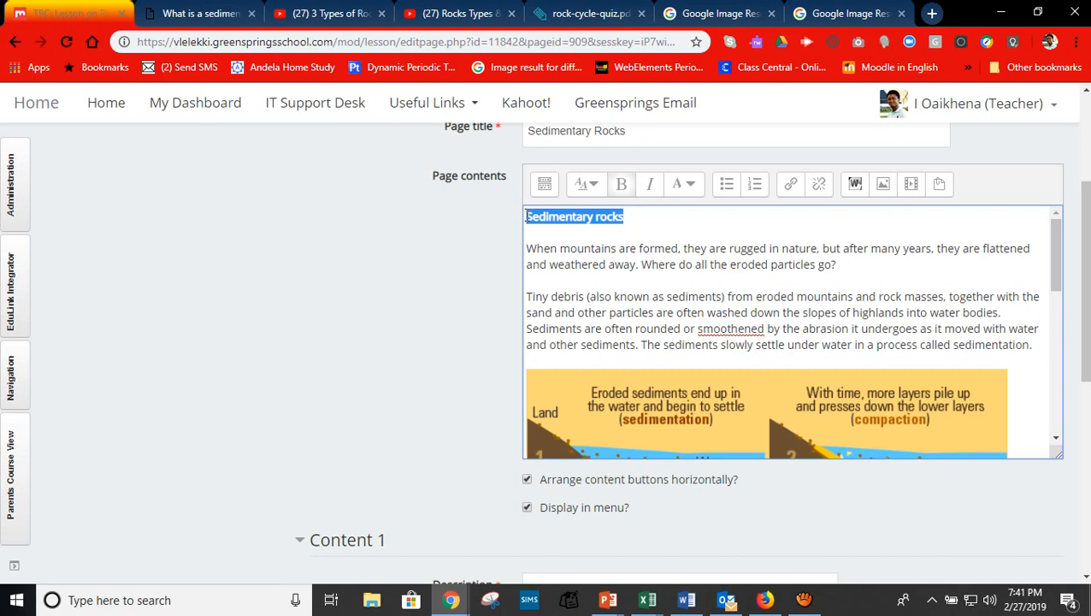
click(621, 259)
key(ctrl+a)
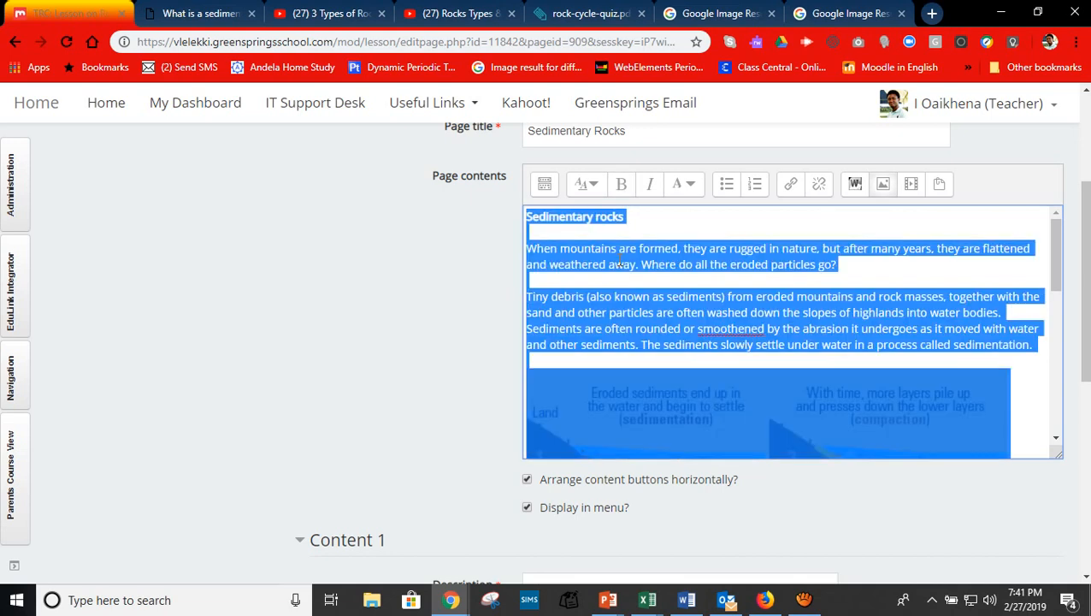
click(587, 185)
click(612, 247)
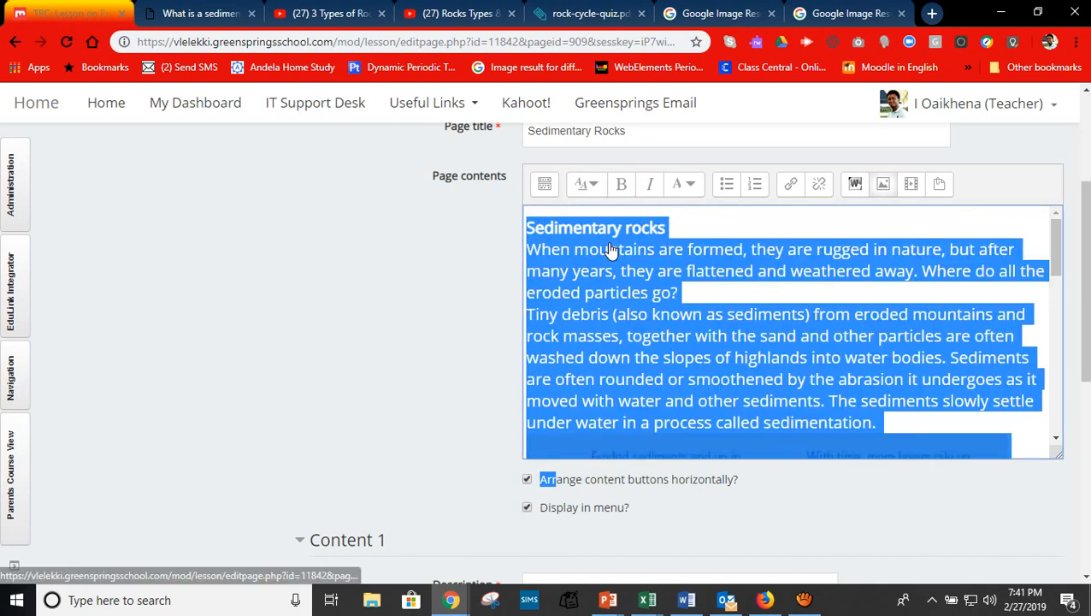
Select the "Sedimentary rocks" title line in the page contents.
click(706, 227)
drag(706, 226, 526, 224)
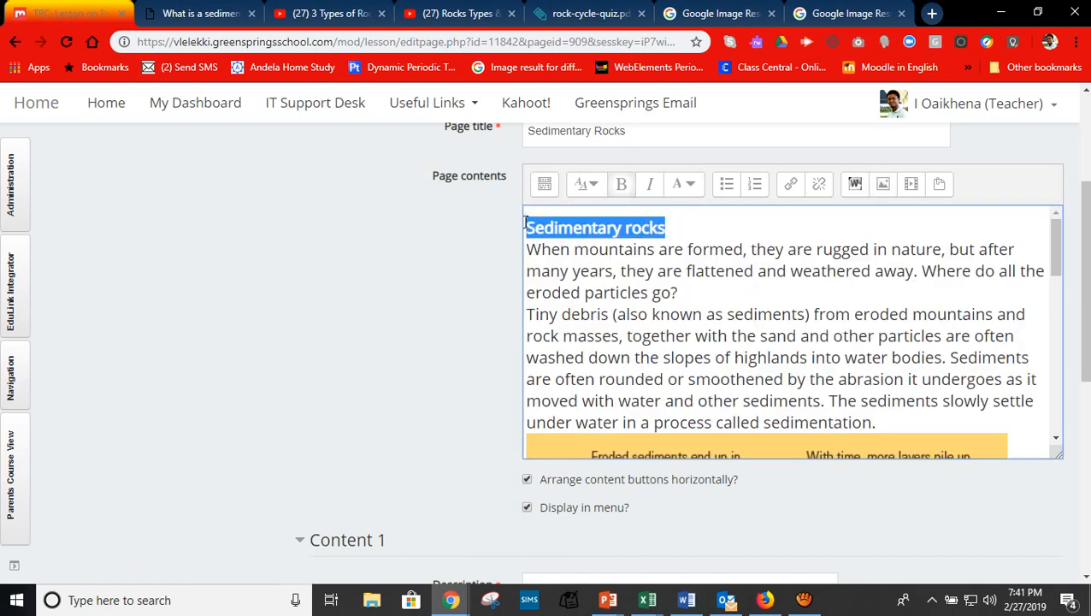
Format the "Sedimentary rocks" title as a larger heading and add a blank line after each paragraph above the first diagram.
click(581, 185)
click(602, 217)
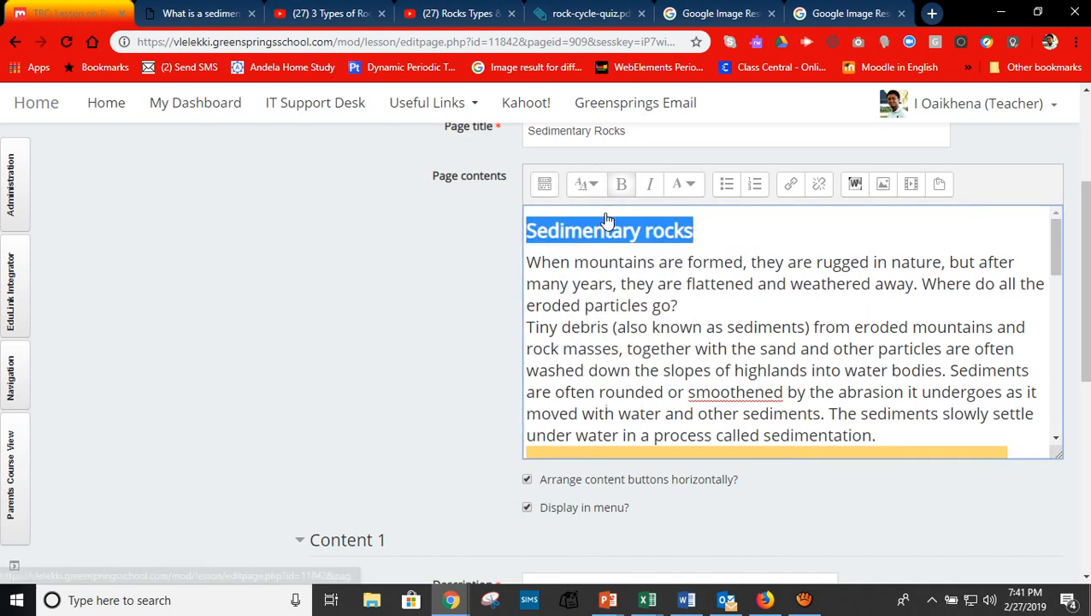
click(715, 308)
key(Return)
scroll(1055, 243, down, 2)
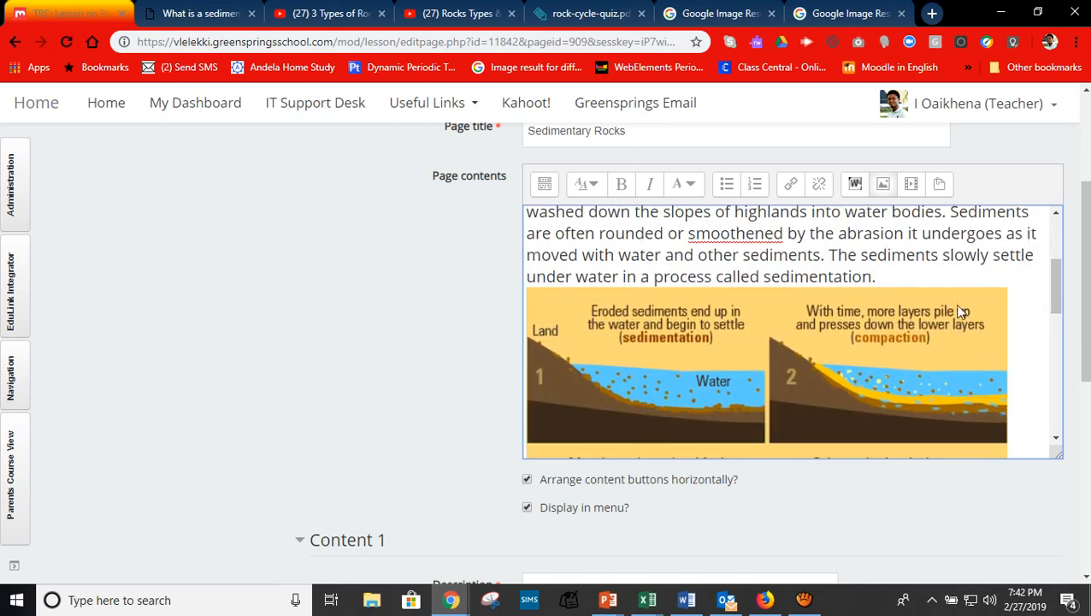
click(895, 278)
key(Return)
Separate the paragraphs below the diagram with line breaks, starting a new paragraph at "Compaction leads to cementation".
drag(1054, 275, 1065, 359)
click(1029, 298)
key(Return)
drag(1056, 344, 1058, 378)
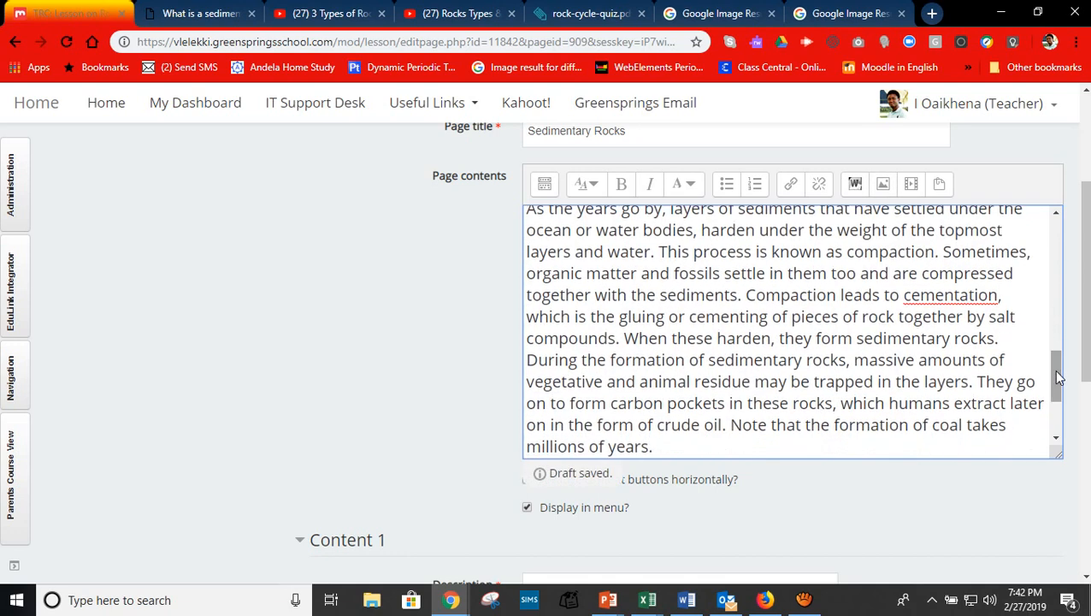
click(747, 294)
key(Return)
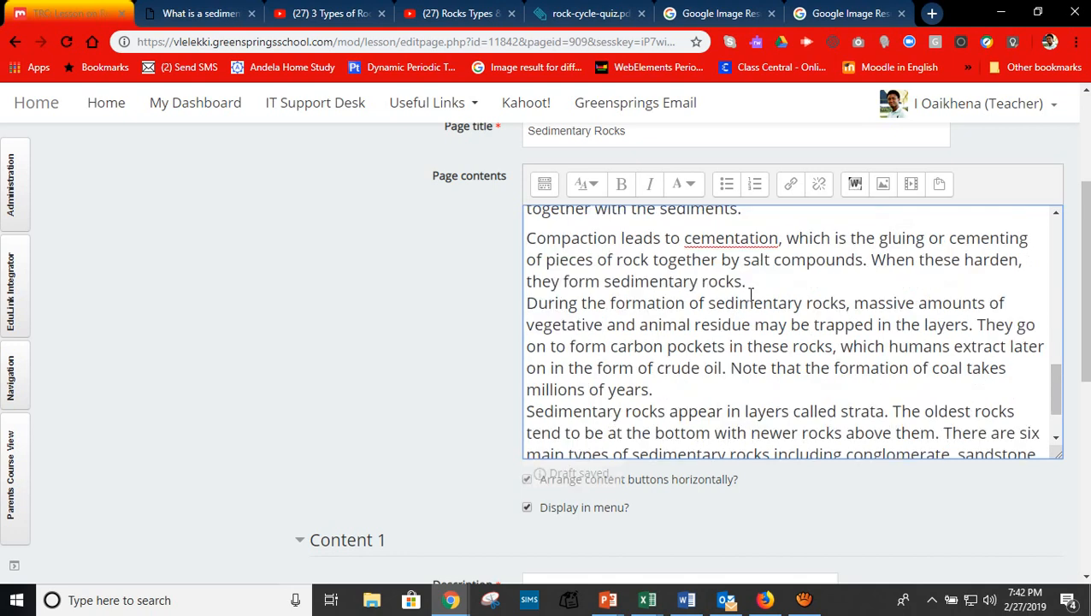
click(749, 282)
key(Return)
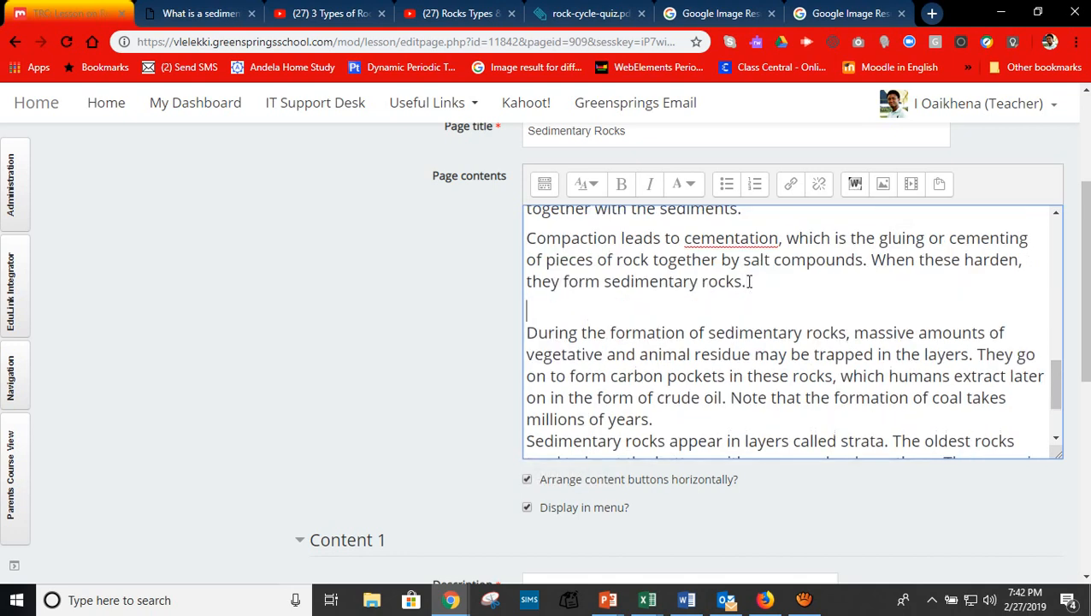
drag(1059, 383, 1058, 415)
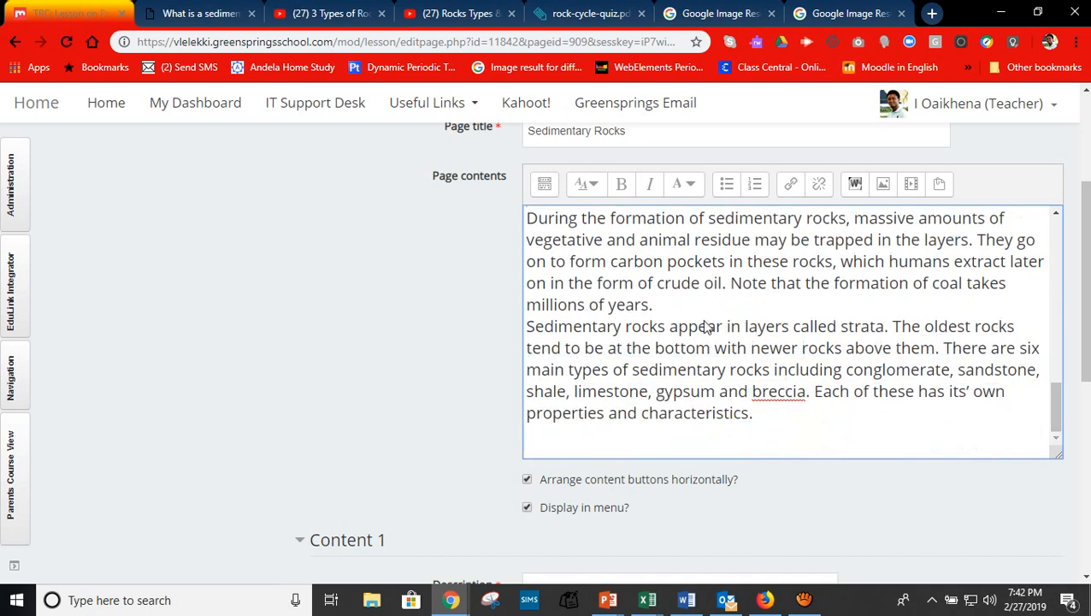
click(659, 305)
key(Return)
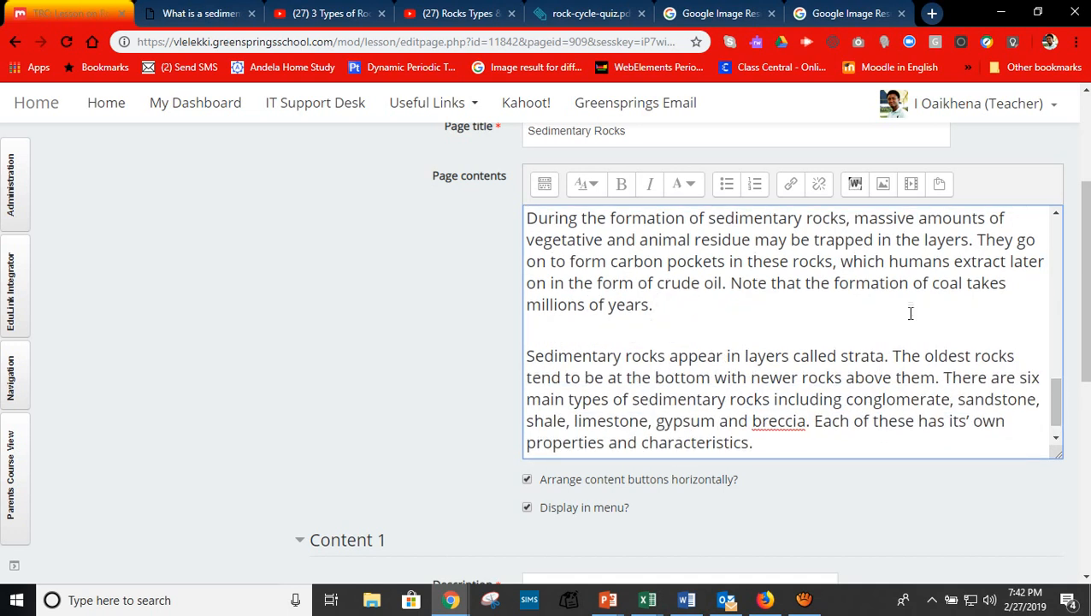
Set both the description and the jump of Content 1 to "Next page" and save the Sedimentary Rocks page.
drag(1086, 323, 1087, 402)
click(622, 401)
text(Next page)
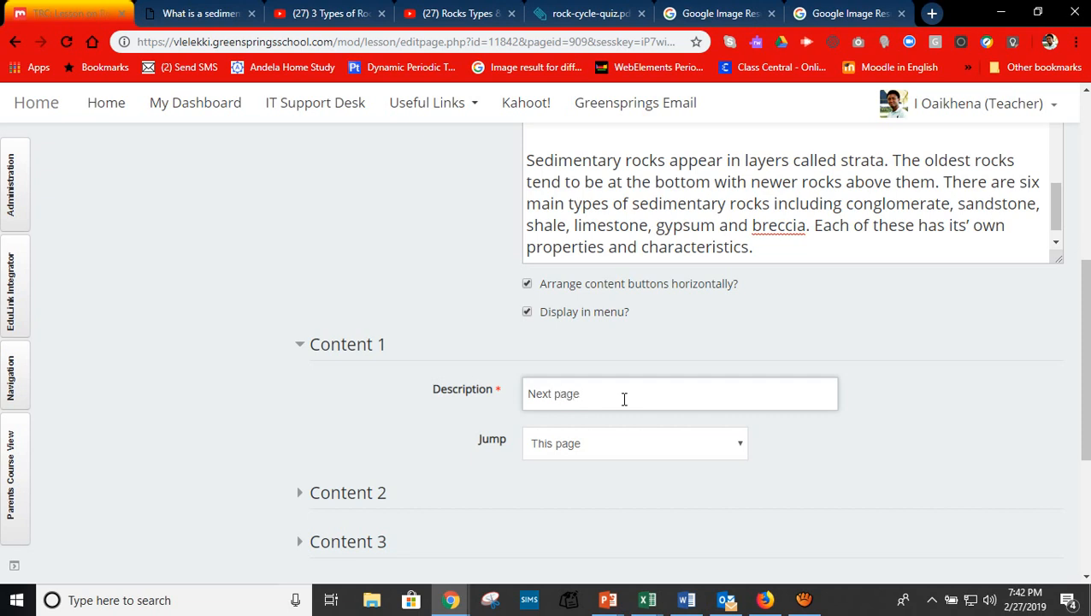
click(606, 444)
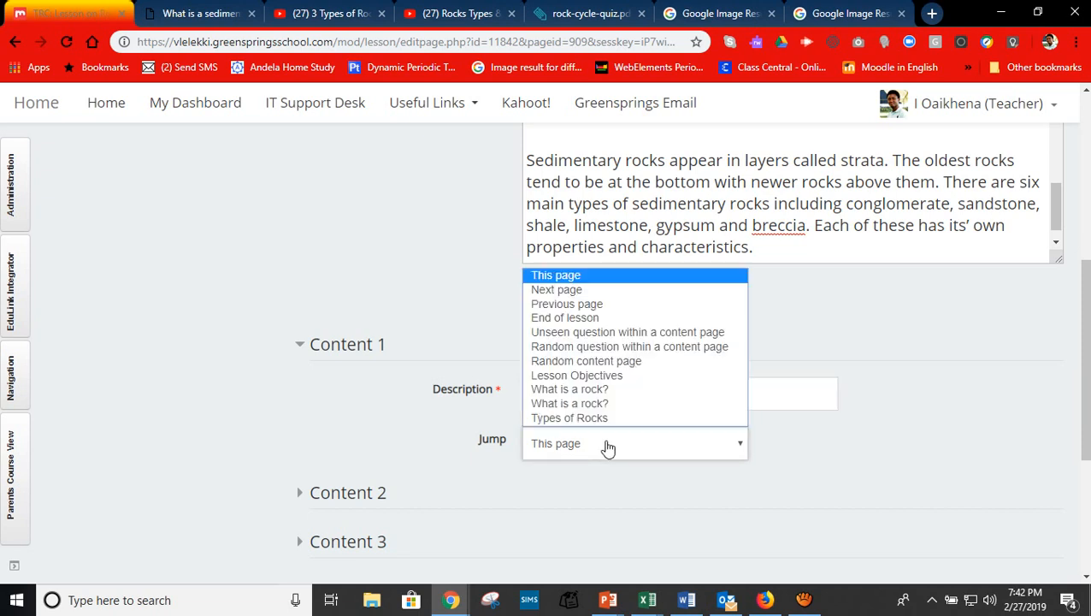
click(571, 294)
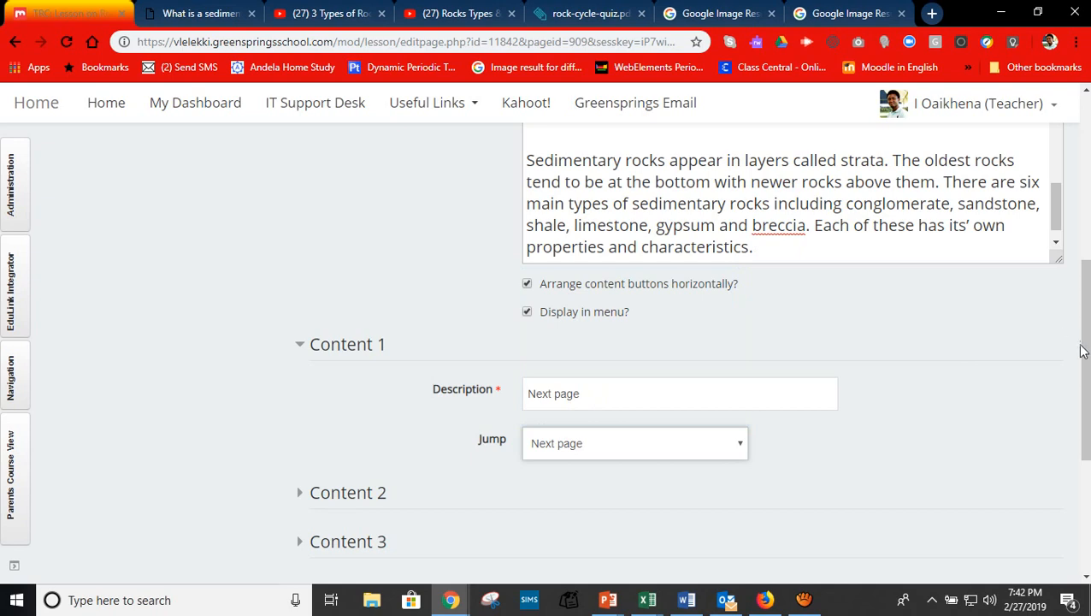
scroll(1082, 351, down, 3)
click(585, 419)
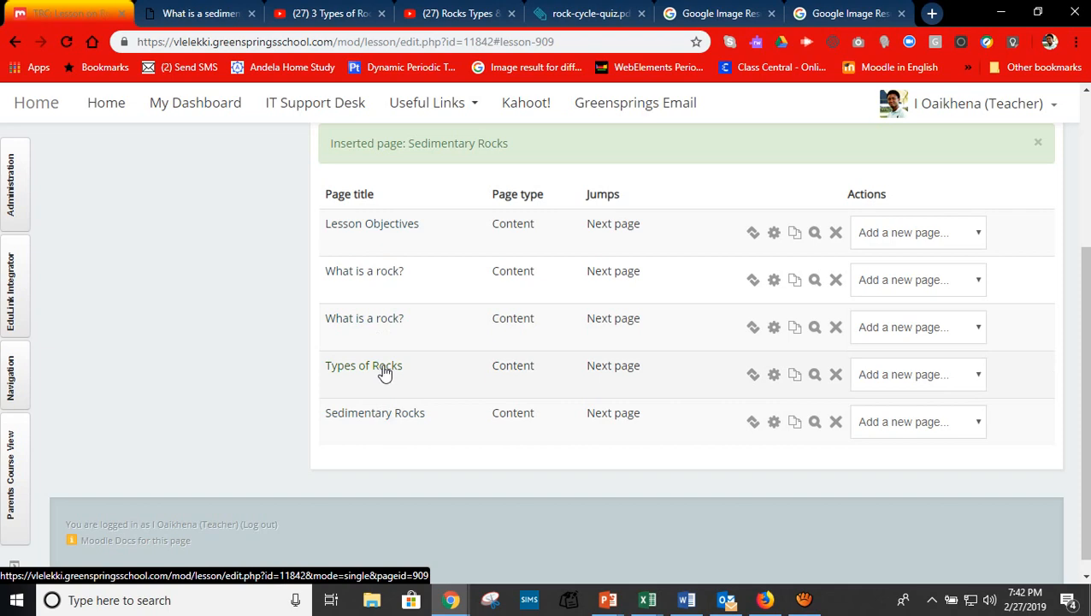
Change the title of the "Types of Rocks" page to "Types of Rocks - Igneous Rocks" and save the page.
click(774, 376)
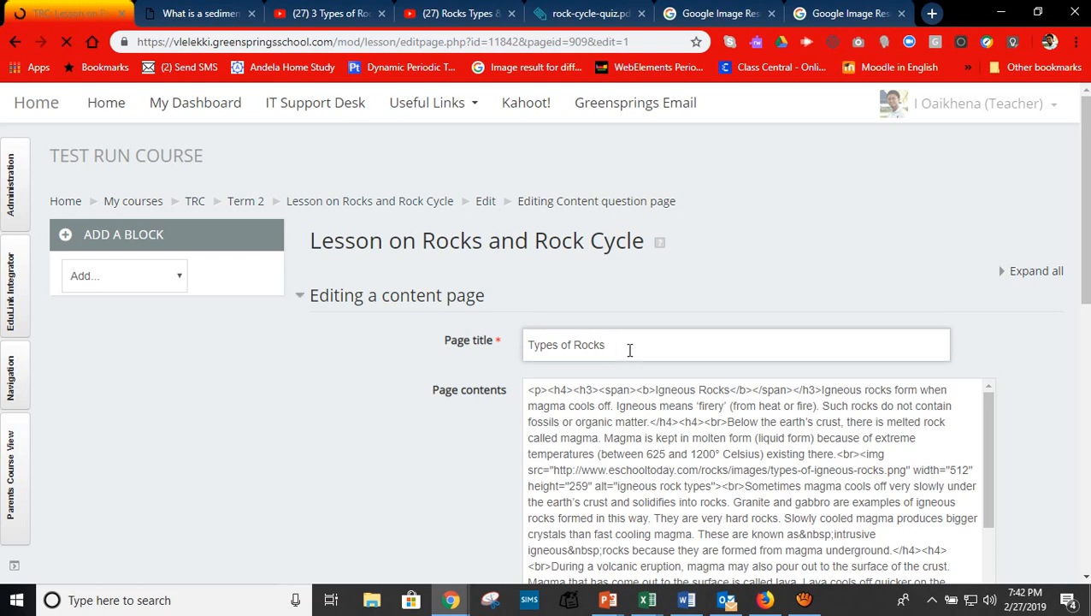
scroll(684, 325, down, 15)
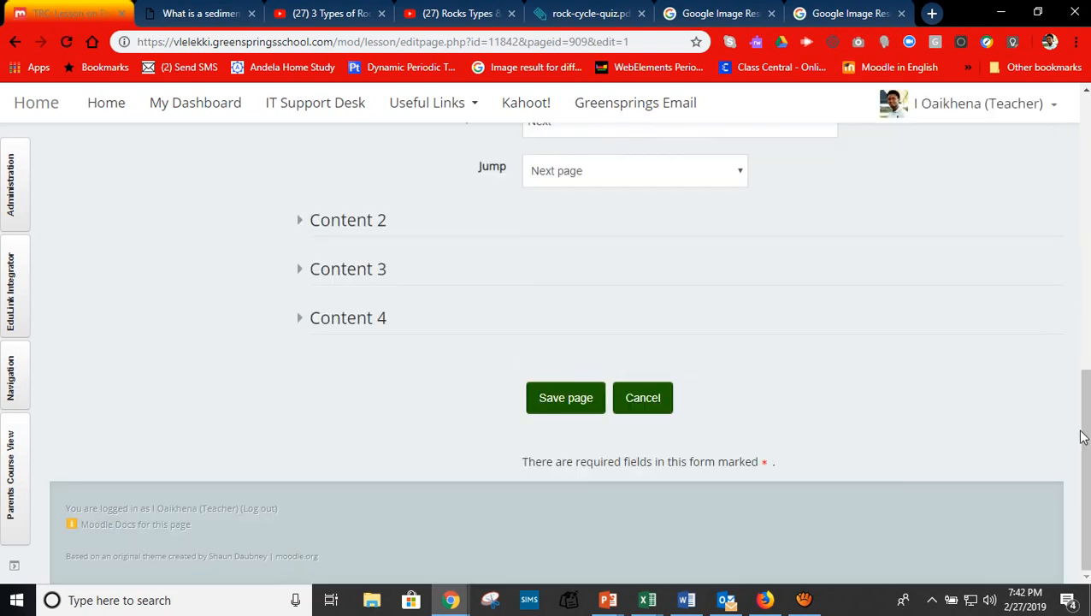
drag(1085, 443, 1086, 181)
click(638, 322)
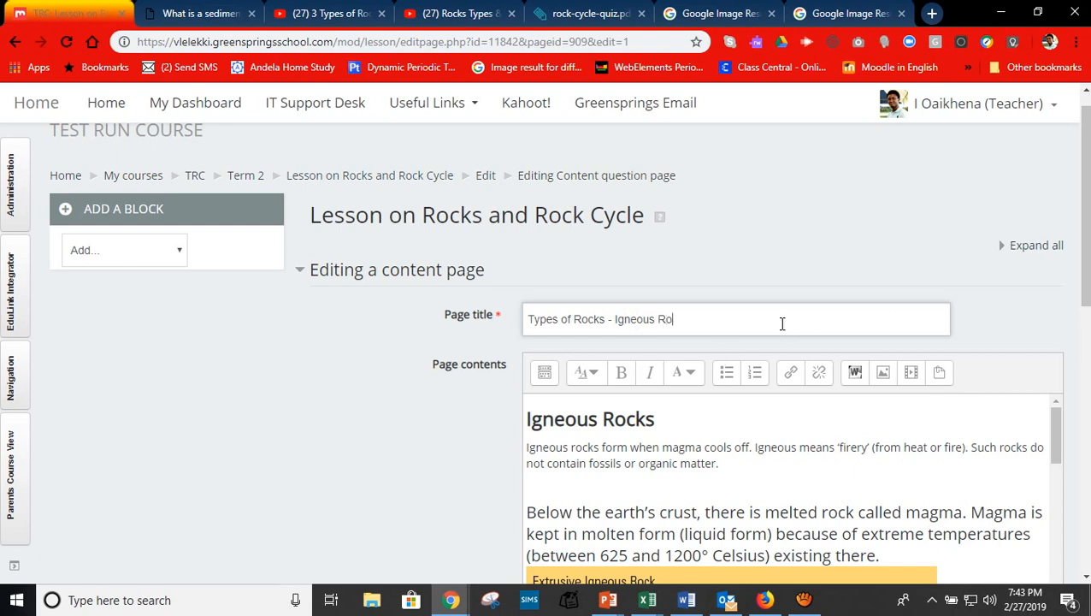
drag(1089, 312, 1088, 519)
click(560, 550)
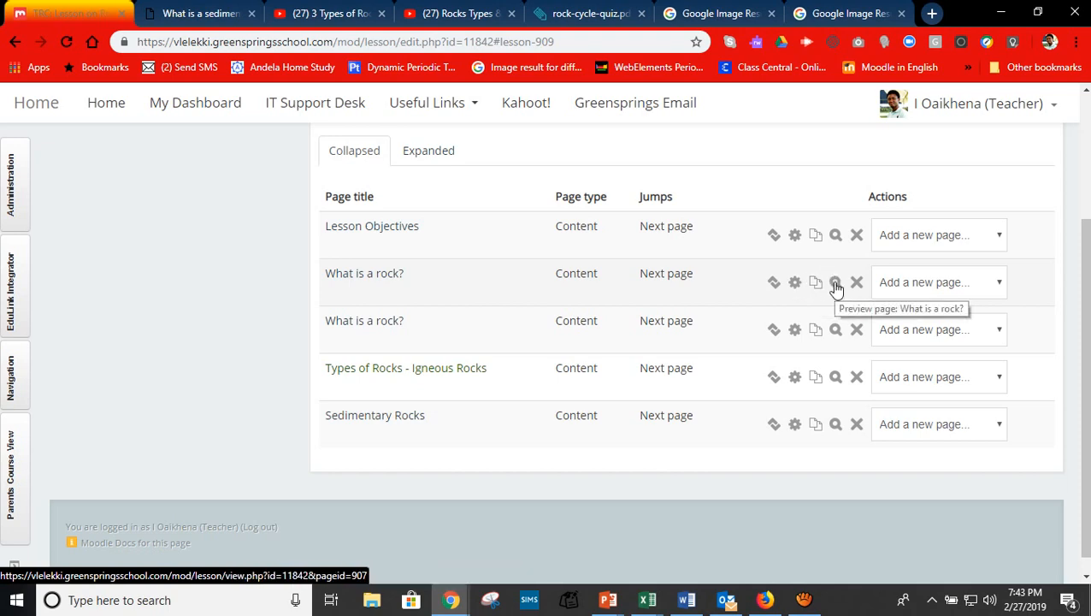
Preview the lesson from the first "What is a rock?" page and read through both pages with that title.
click(835, 284)
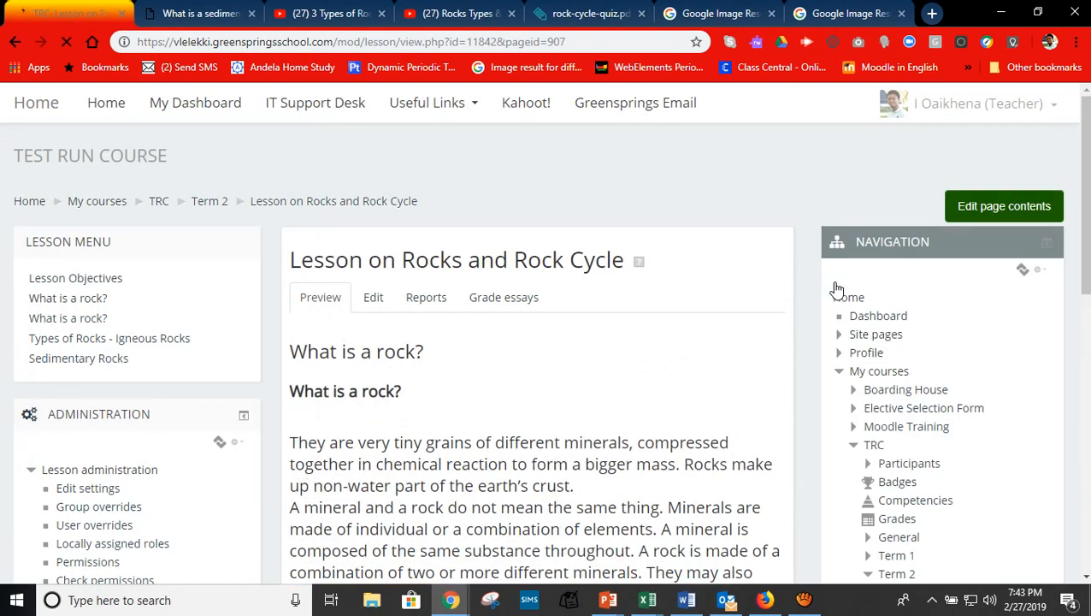
scroll(1086, 200, down, 3)
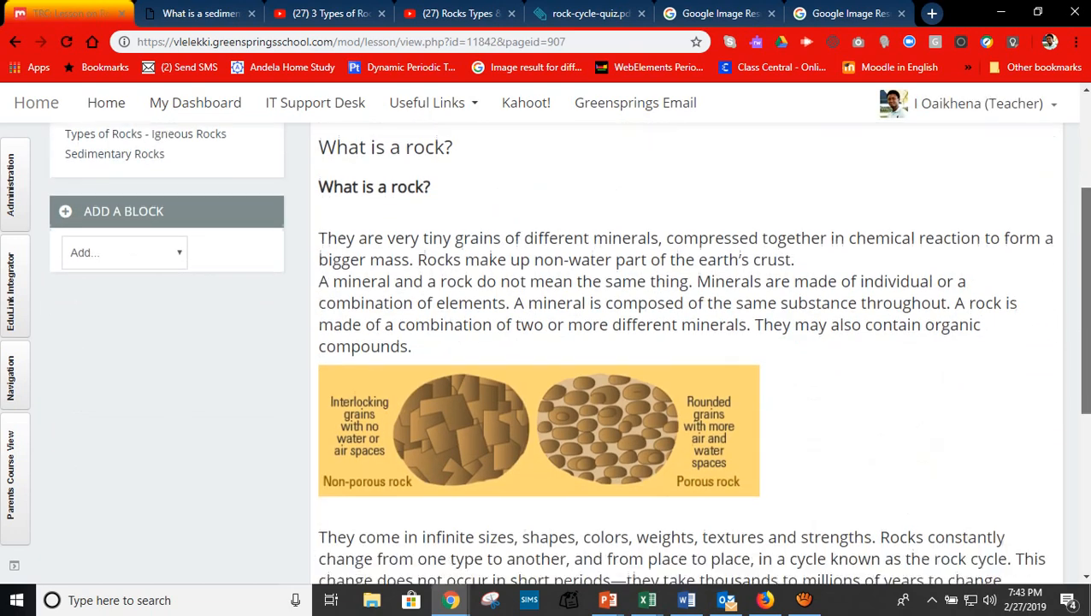
drag(1086, 287, 1086, 280)
scroll(684, 350, down, 3)
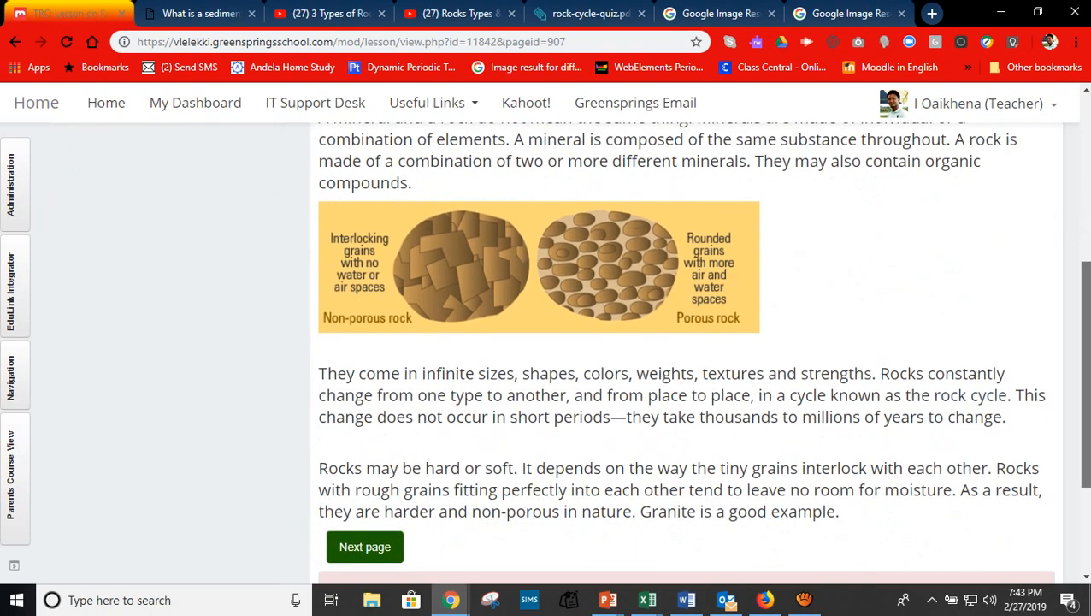
mouse_move(1086, 365)
mouse_down()
mouse_move(1086, 391)
mouse_move(1069, 375)
mouse_up()
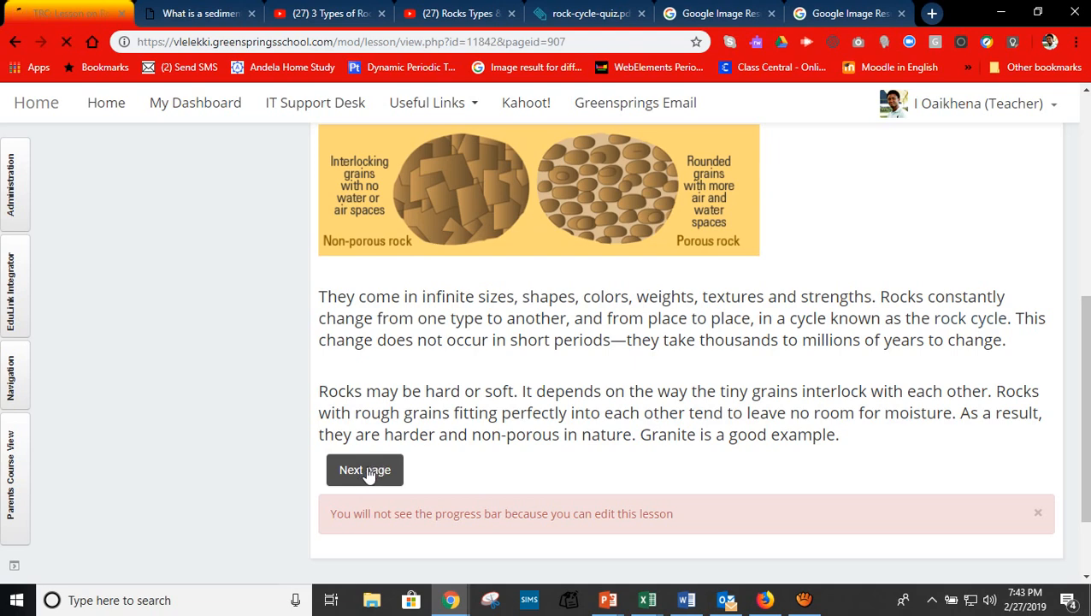
click(366, 471)
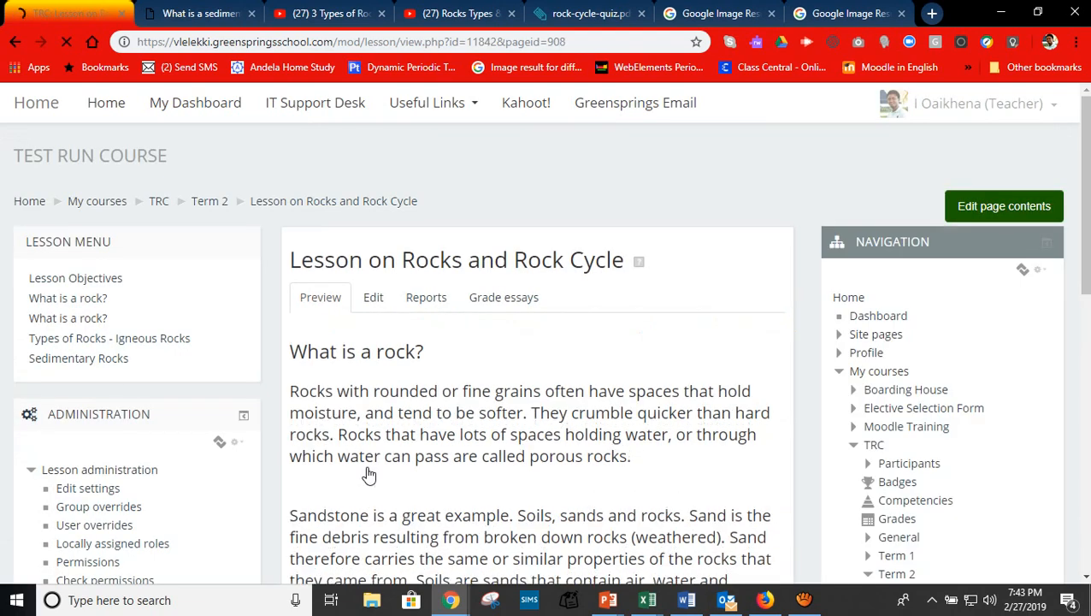
scroll(1088, 267, down, 1)
drag(1088, 266, 1087, 411)
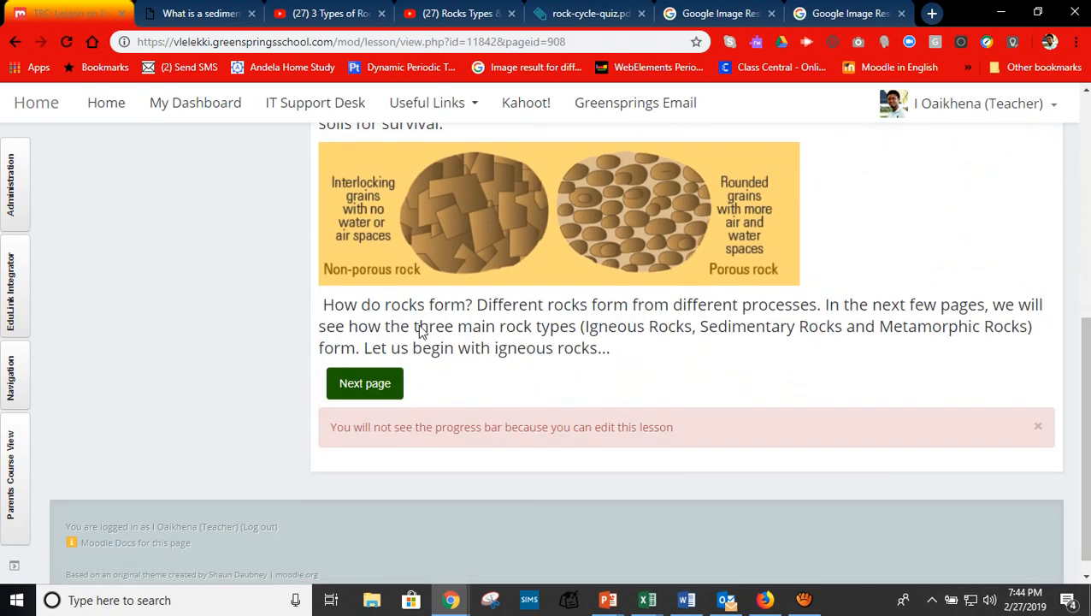
Continue the preview to the "Types of Rocks - Igneous Rocks" page and review its text and diagram.
click(366, 392)
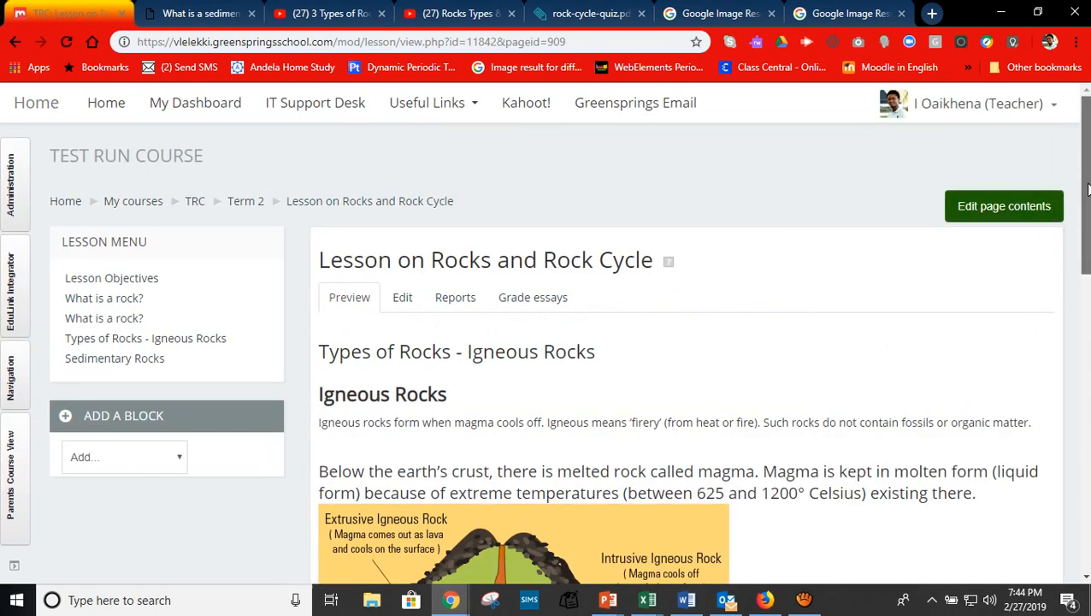
drag(1087, 188, 1086, 400)
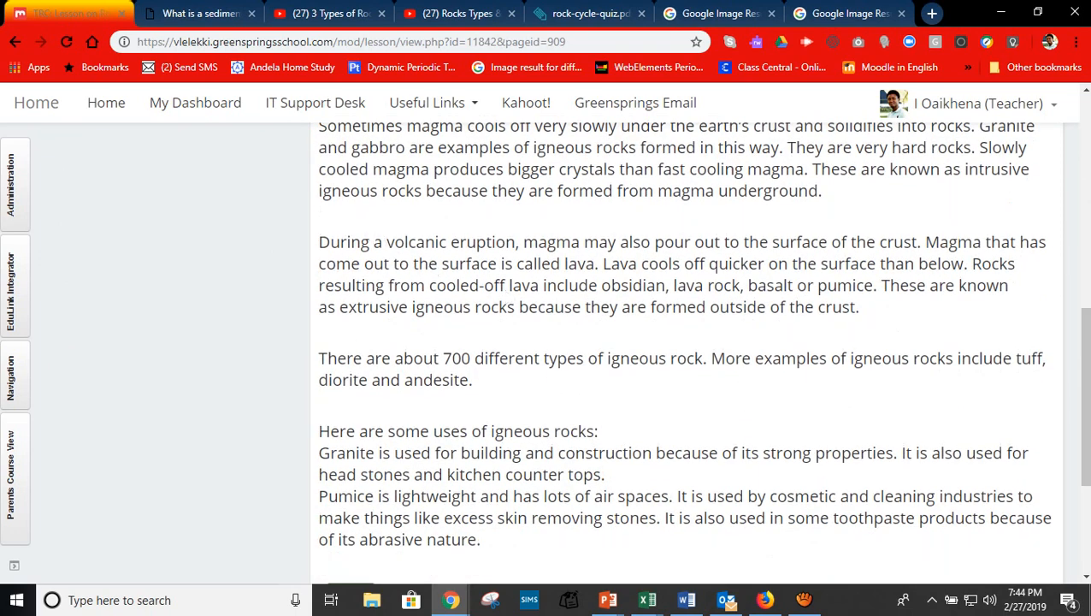
drag(1088, 439, 1074, 334)
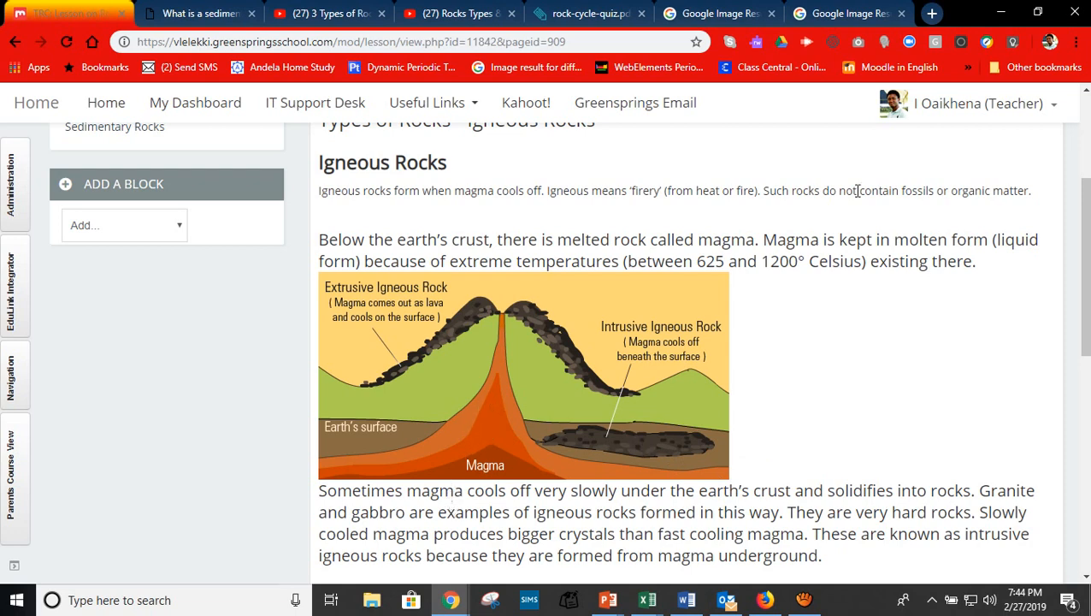
scroll(598, 215, up, 3)
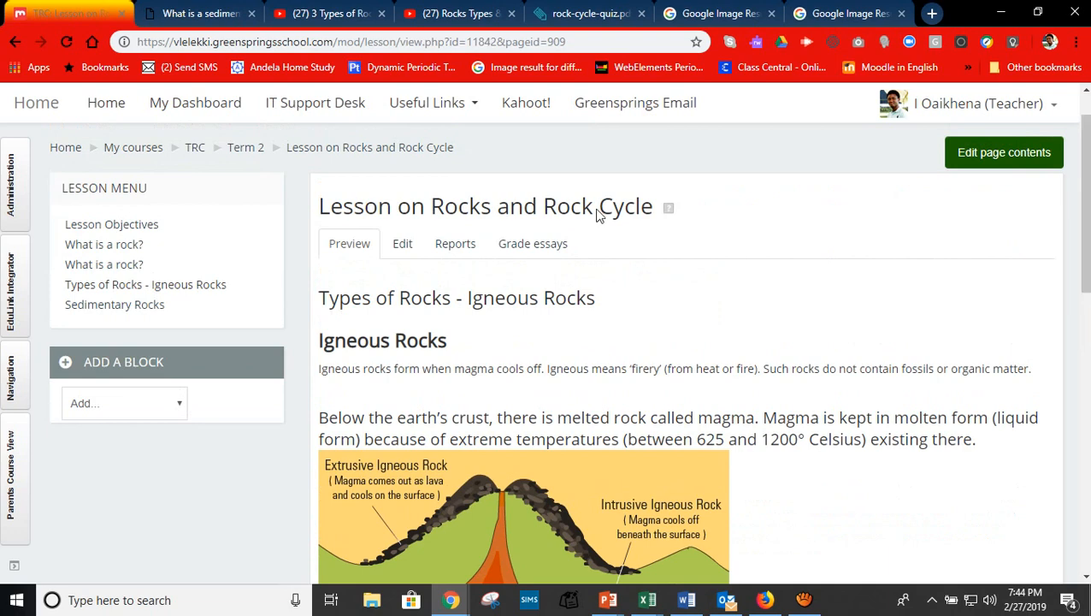
Return to the lesson's editable page list and show the new-page options for the Sedimentary Rocks entry.
click(403, 248)
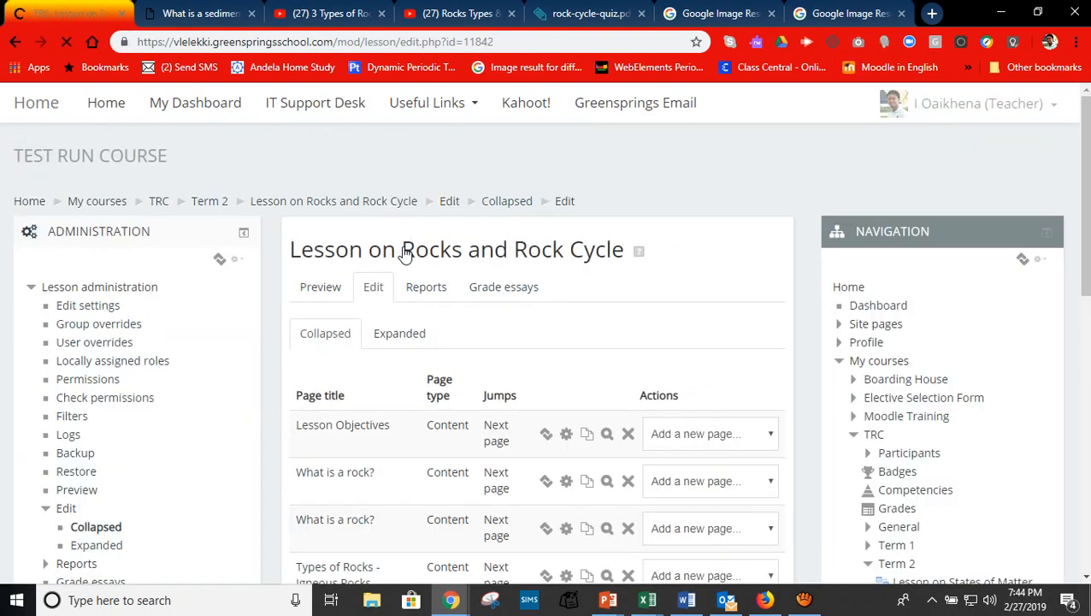
scroll(556, 342, down, 1)
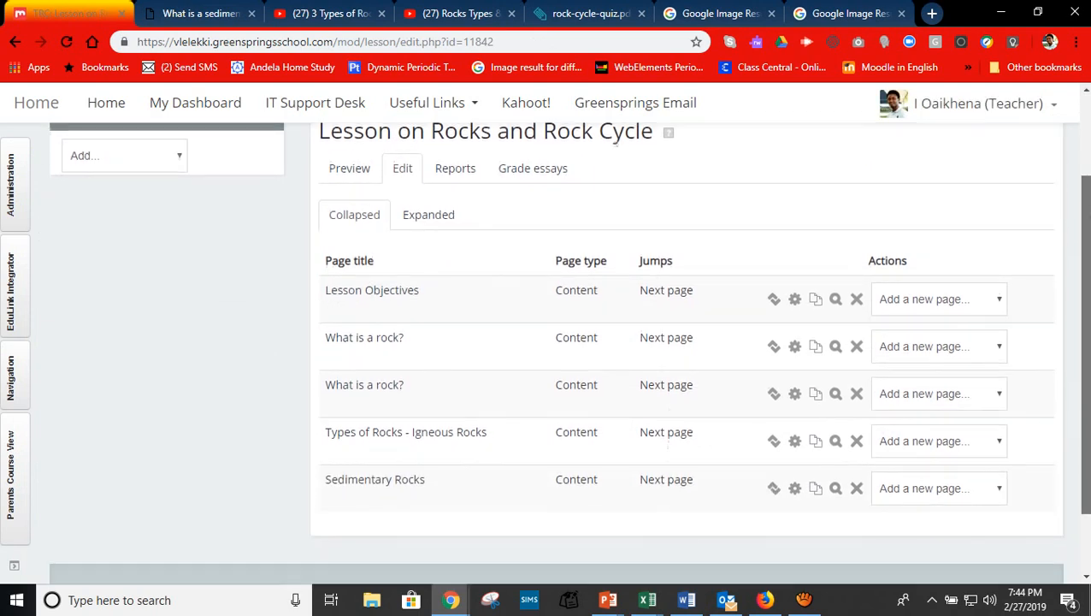
scroll(556, 342, down, 1)
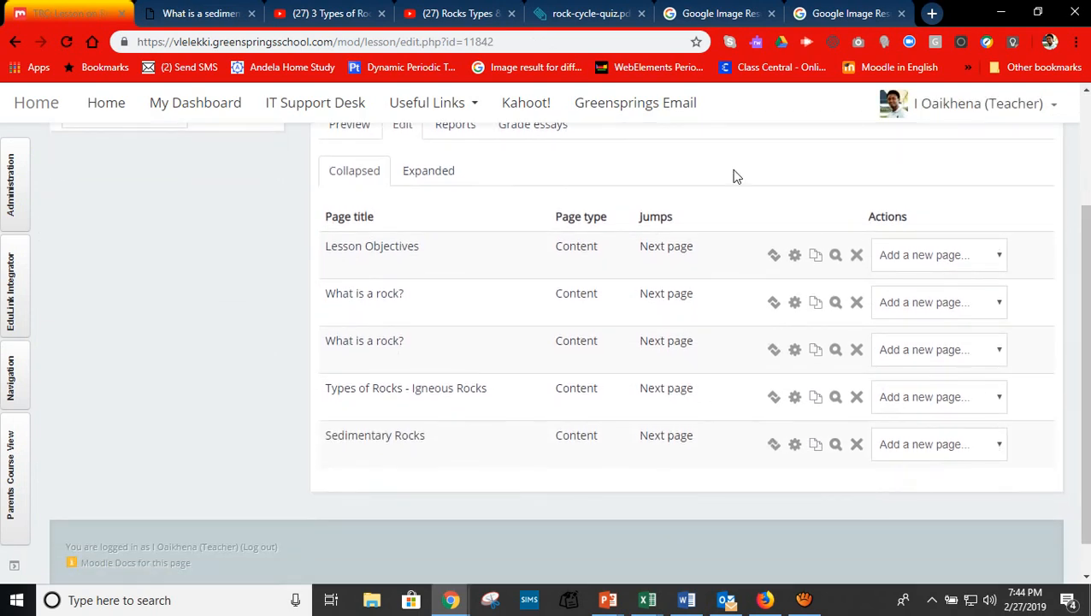
click(998, 449)
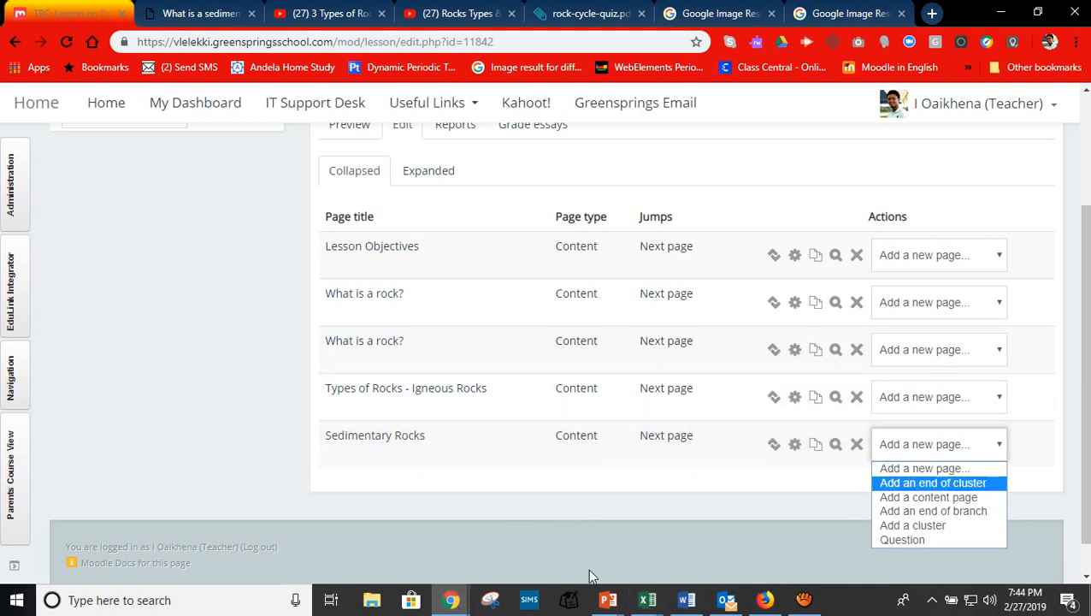
Switch to the PowerPoint presentation and check which item follows Sedimentary in the "My Flow Plan" list.
click(608, 600)
click(590, 539)
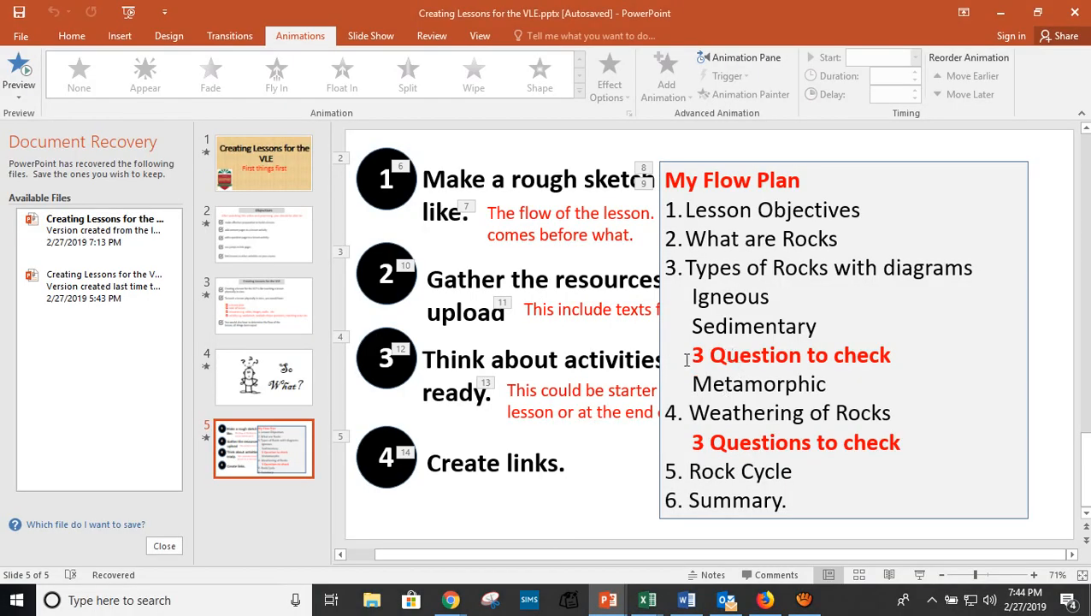
triple_click(880, 366)
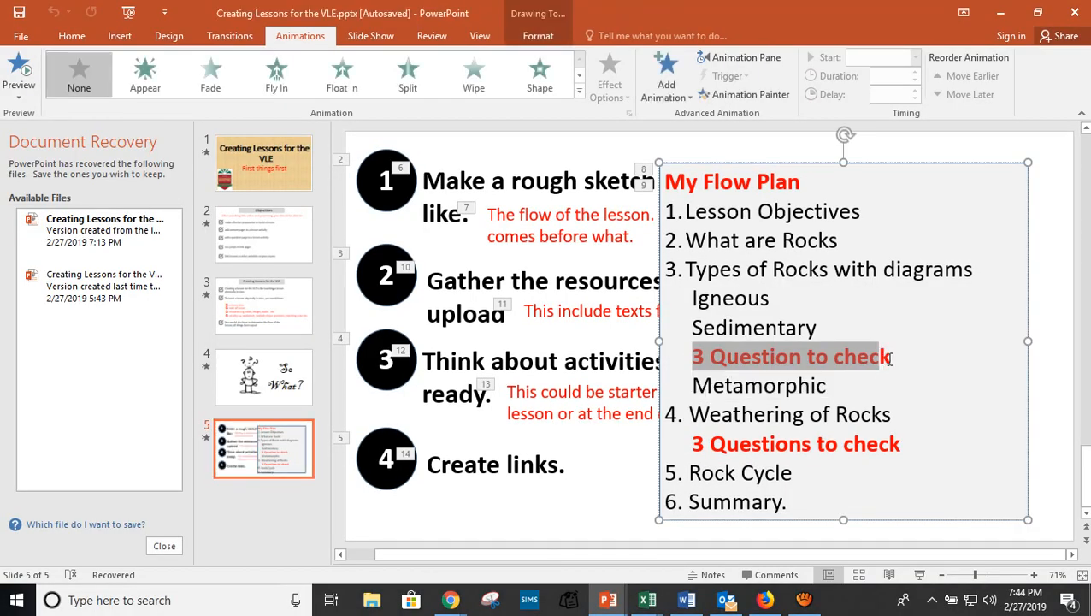
Switch back to the lesson in Chrome and start a new Question page after Sedimentary Rocks.
mouse_move(450, 599)
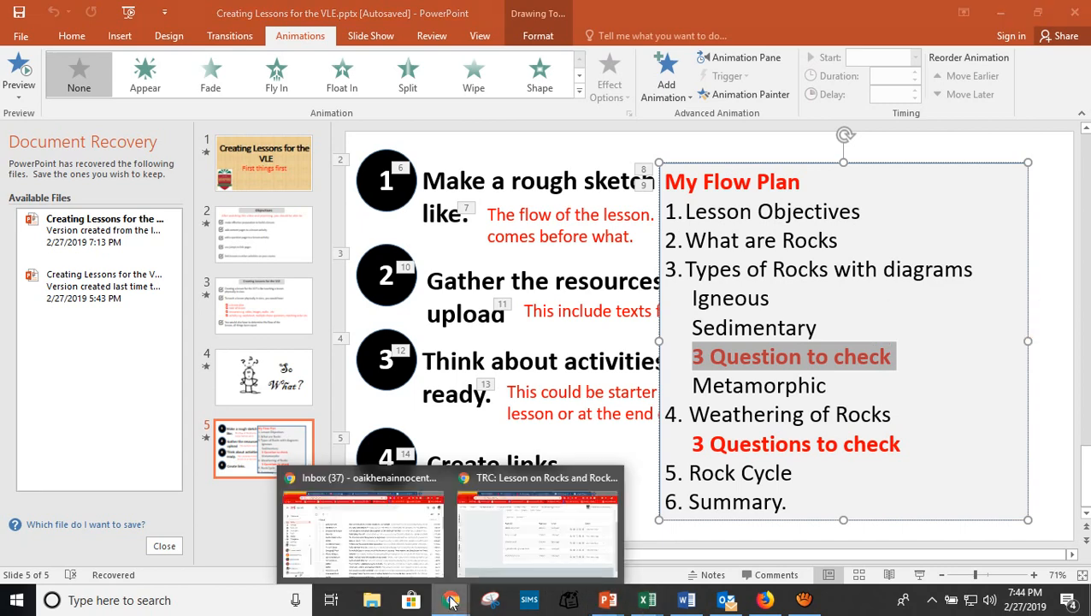
click(535, 562)
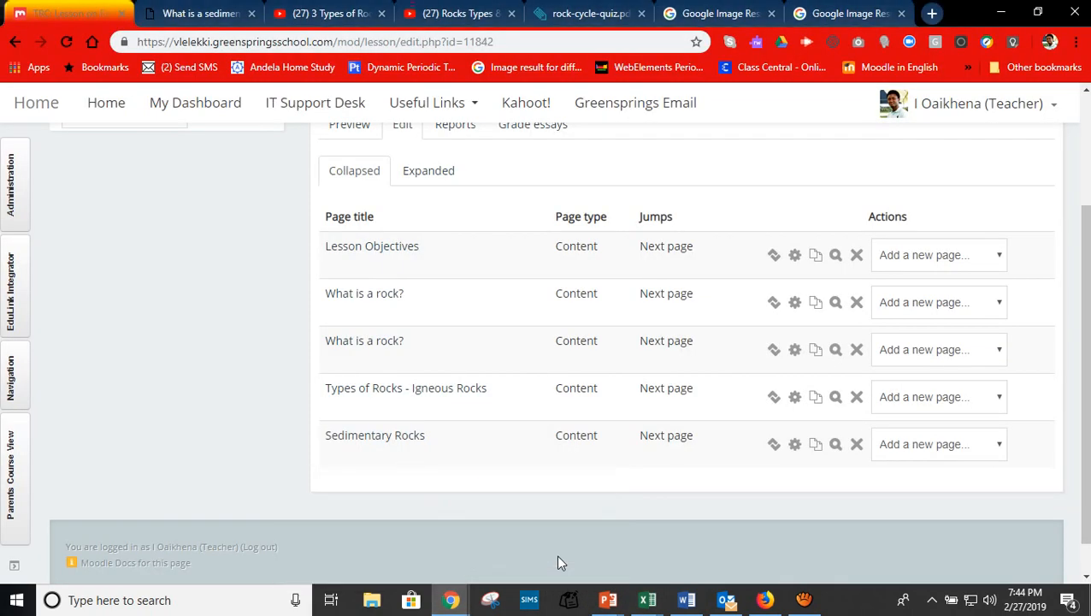
click(969, 449)
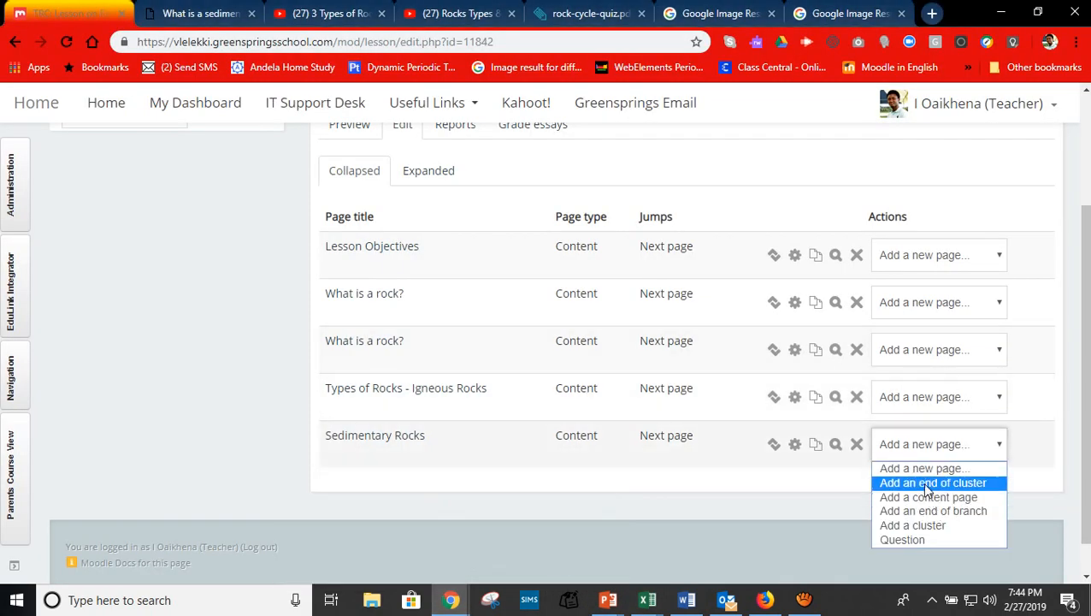
click(923, 541)
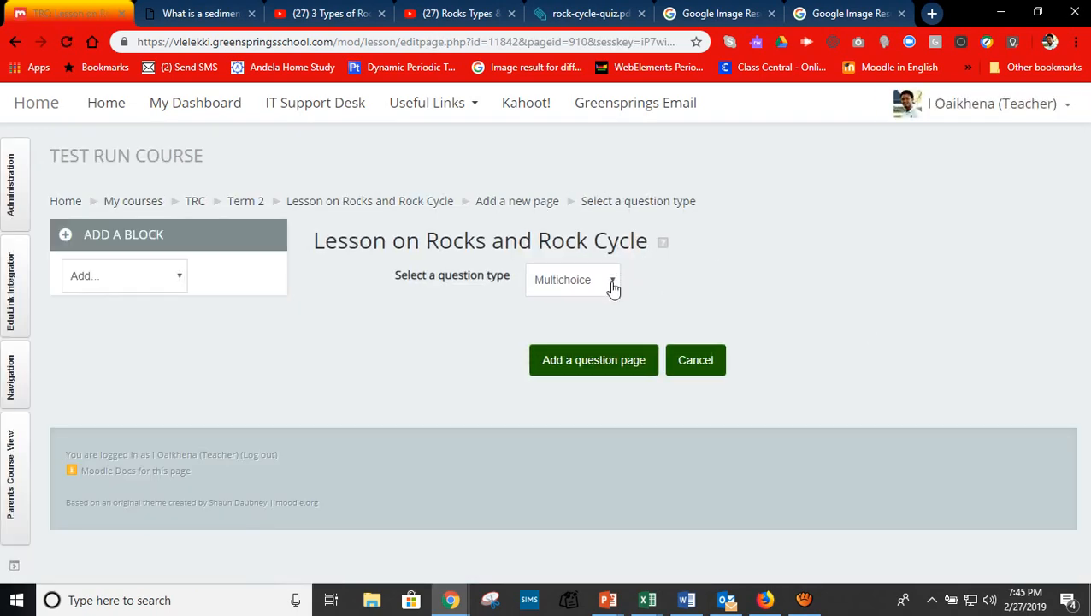
Choose Multichoice as the question type and add the question page.
click(613, 287)
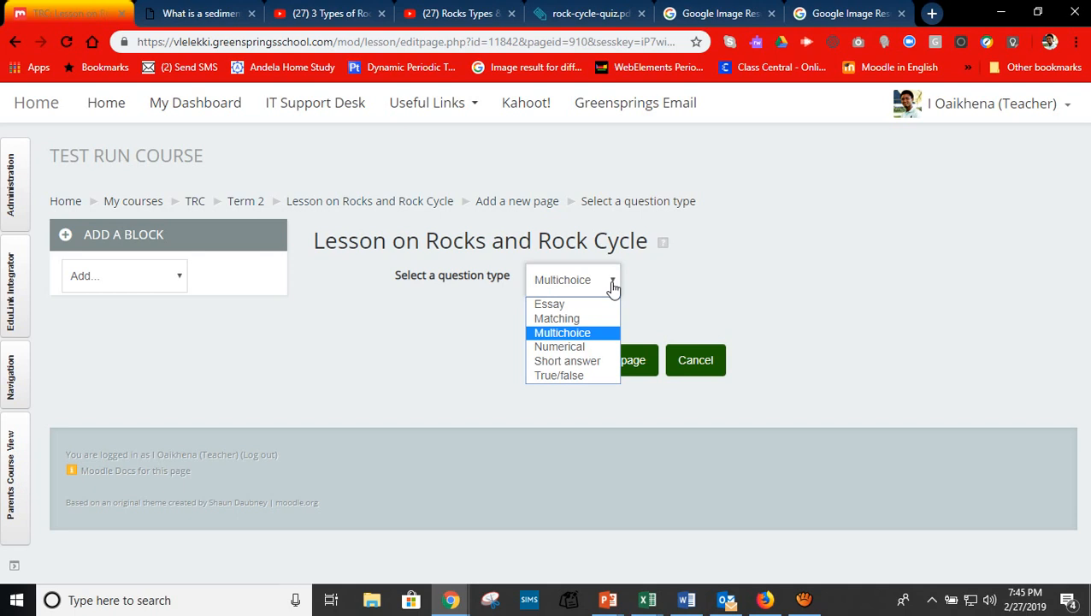
click(561, 333)
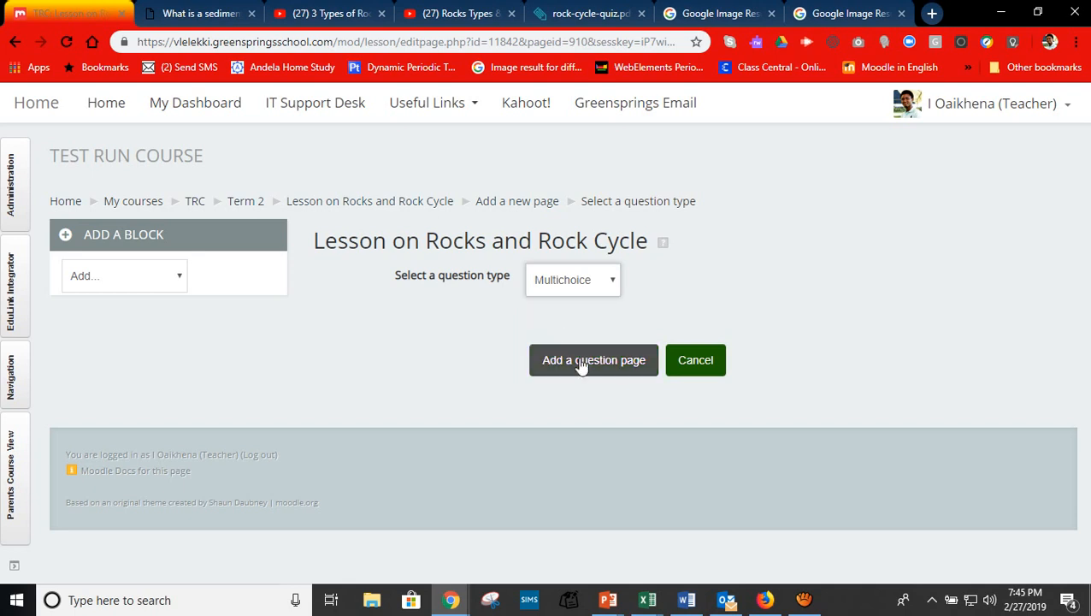
click(581, 364)
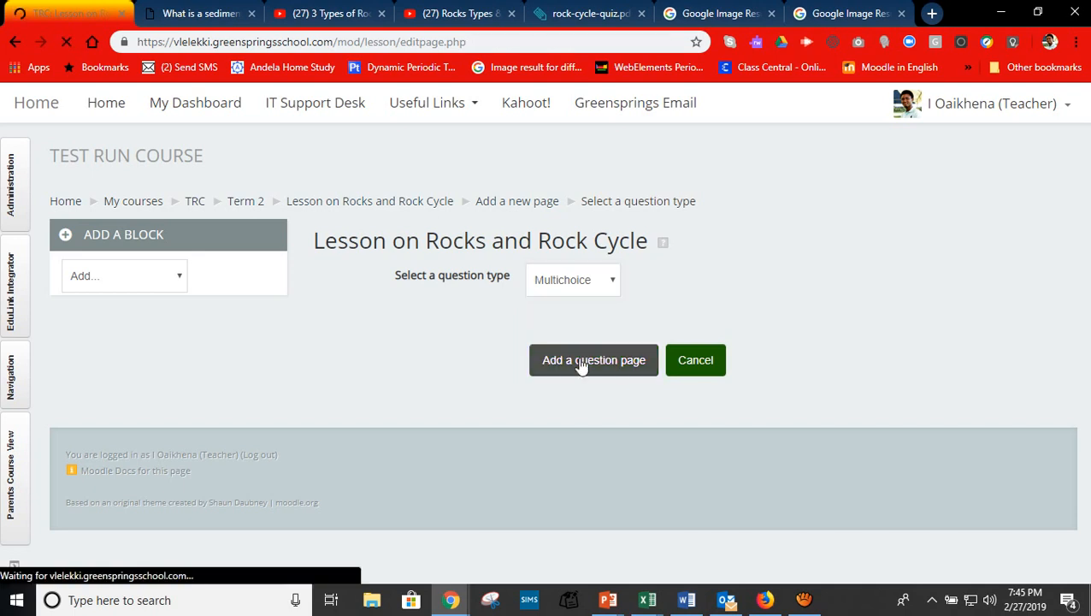
Copy question 6 with its four answer options from rock-cycle-quiz.pdf into the new question page's contents.
click(581, 12)
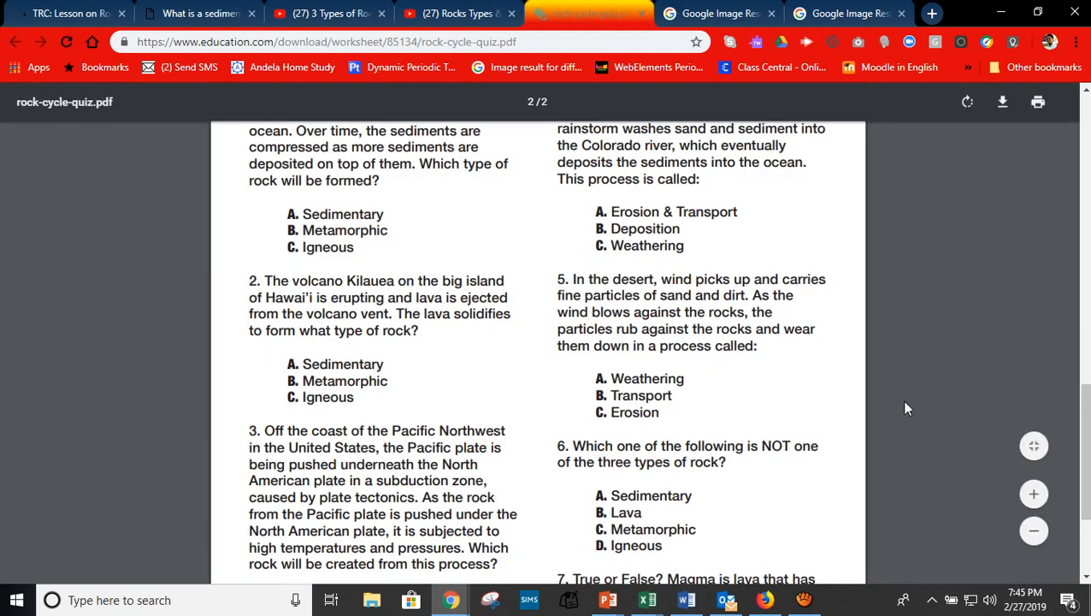
drag(571, 447, 666, 553)
key(ctrl+c)
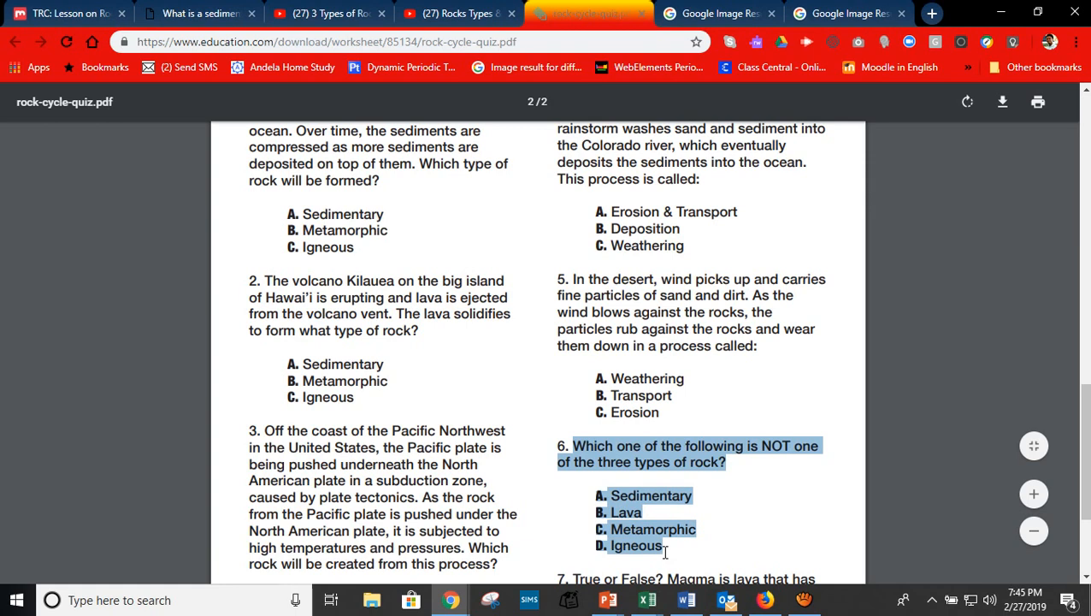
click(73, 14)
click(569, 463)
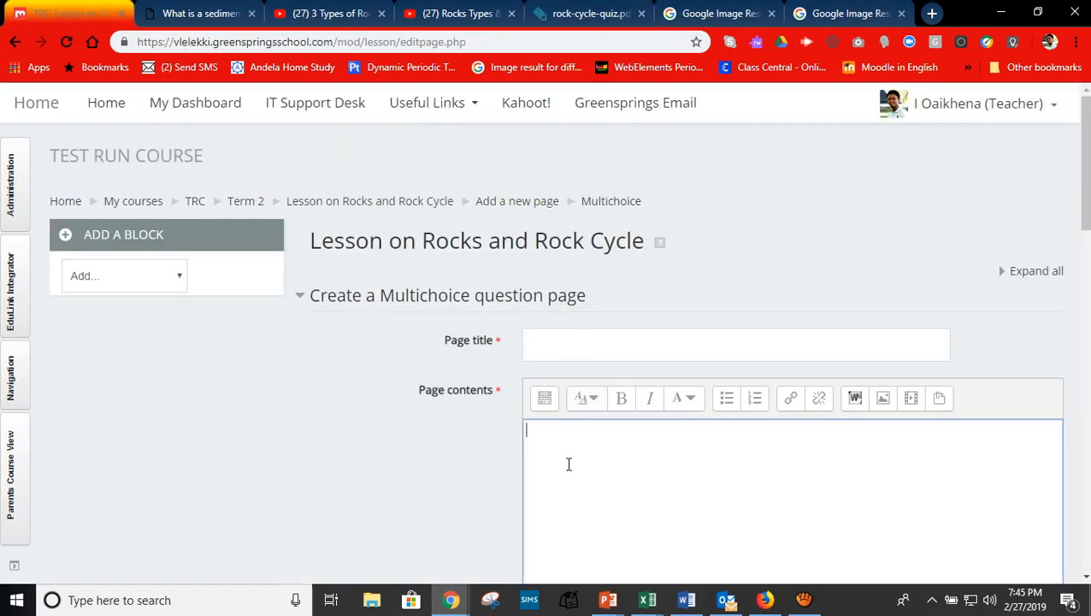
key(ctrl+v)
Title the question page "Review Question 1".
click(570, 351)
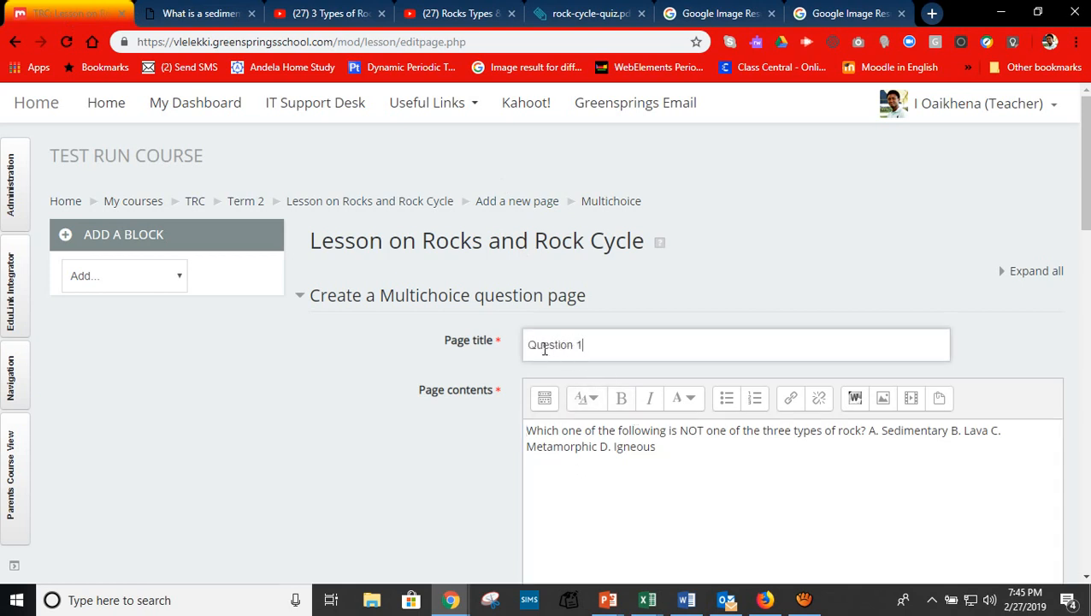
click(527, 345)
text(Review)
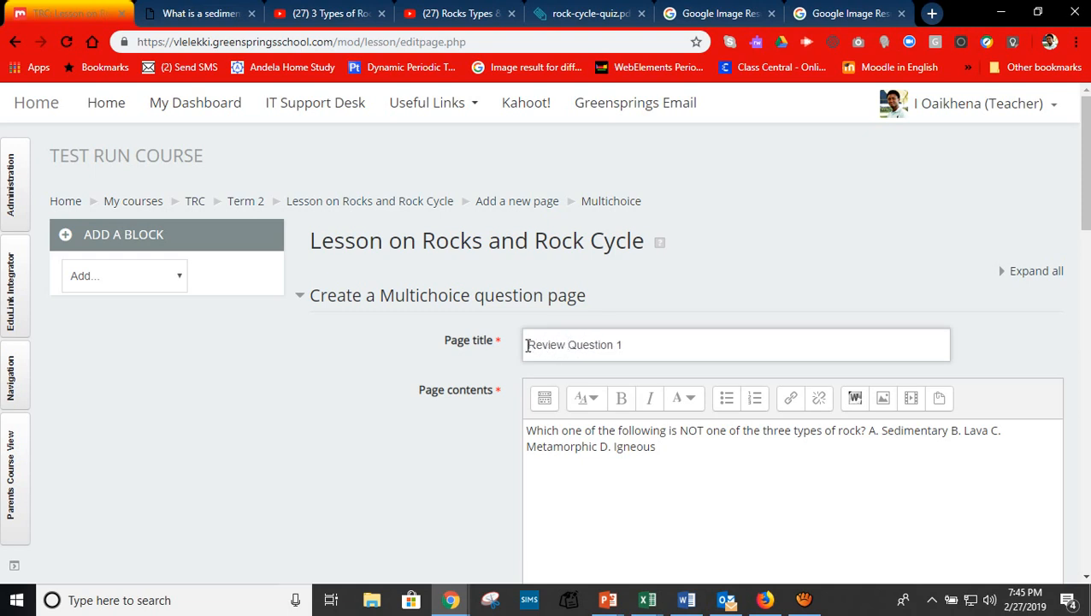
Format the pasted question text as Heading (medium) and move the answer options below the question with a blank line between.
drag(674, 459, 527, 432)
click(588, 399)
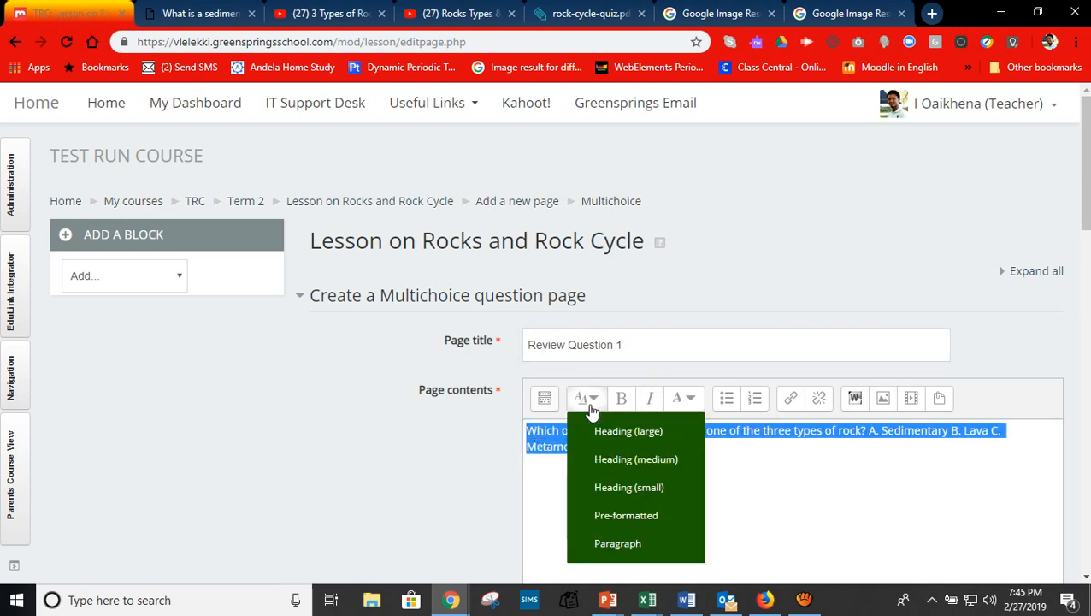
click(614, 460)
click(703, 513)
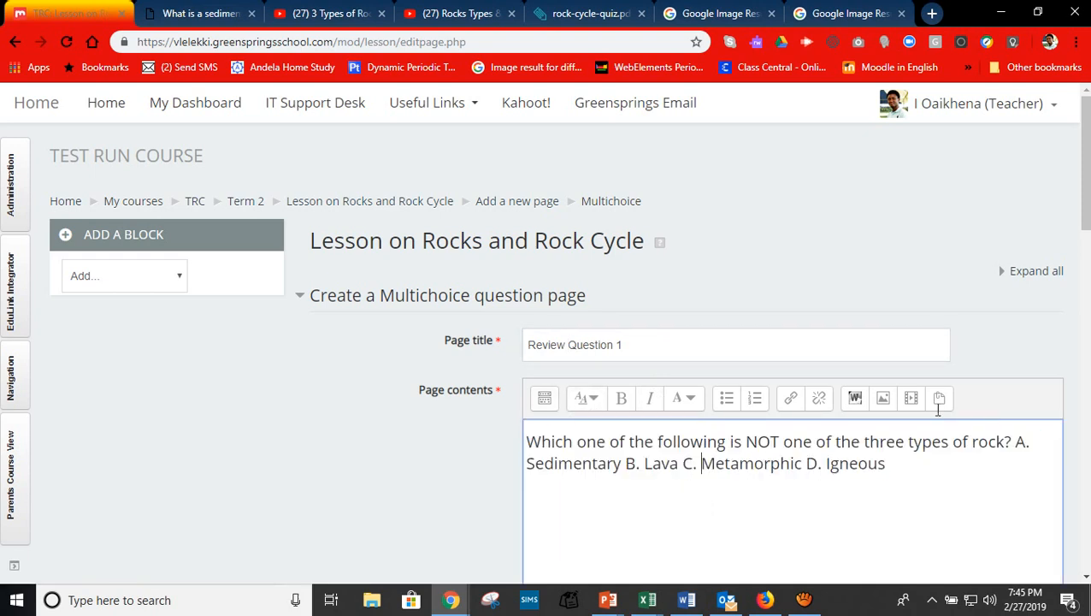
scroll(1088, 187, down, 4)
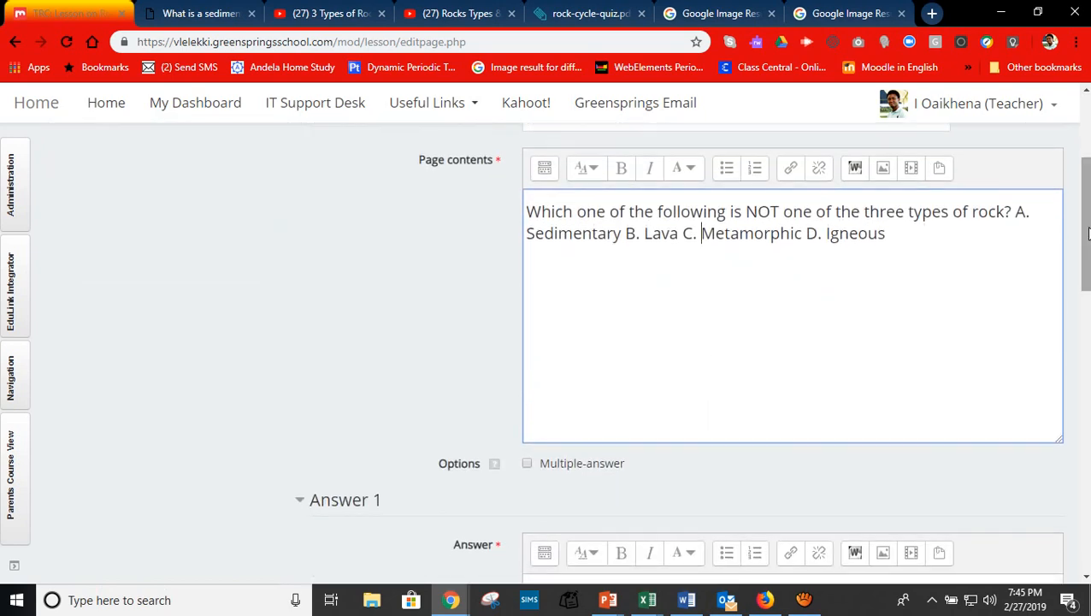
click(1015, 212)
key(Return)
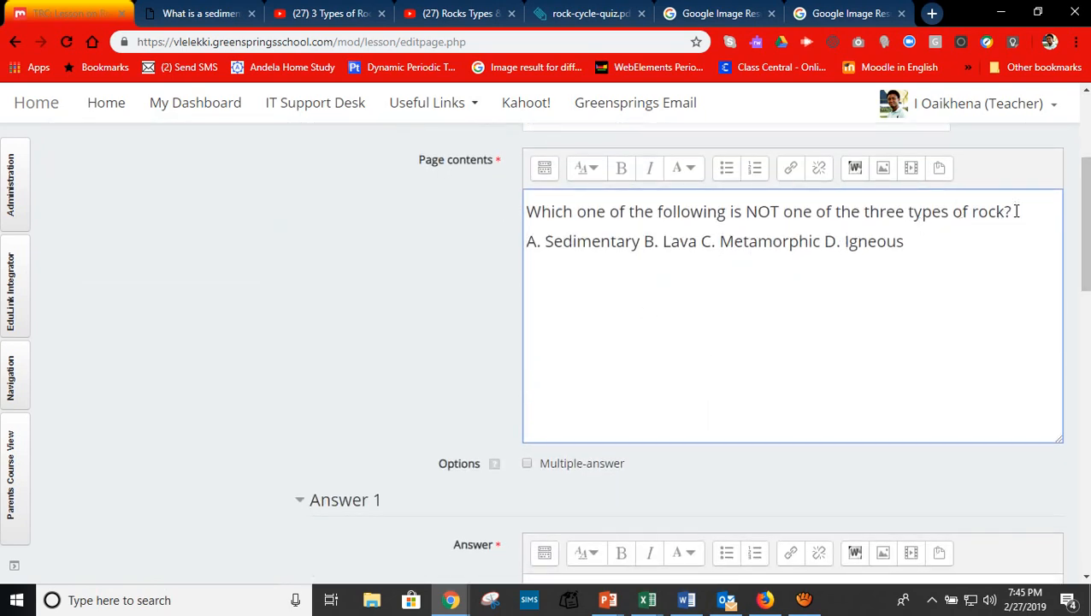
key(Return)
Copy "Sedimentary" from the page contents into the answer text of Answer 1.
scroll(1086, 267, down, 1)
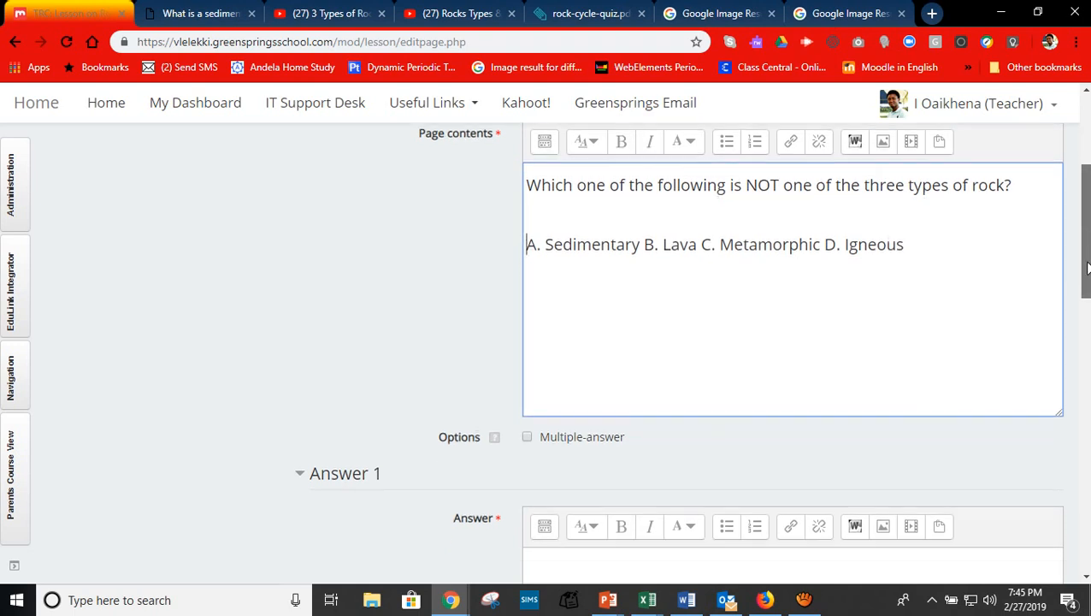
scroll(1086, 267, down, 1)
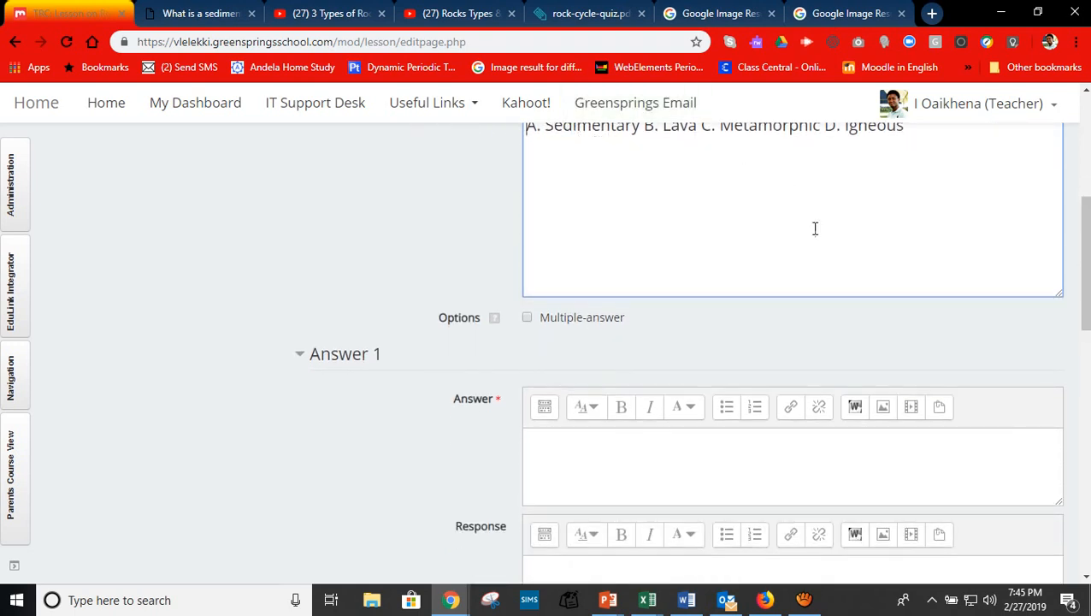
scroll(1083, 96, up, 1)
drag(550, 164, 640, 156)
key(ctrl+c)
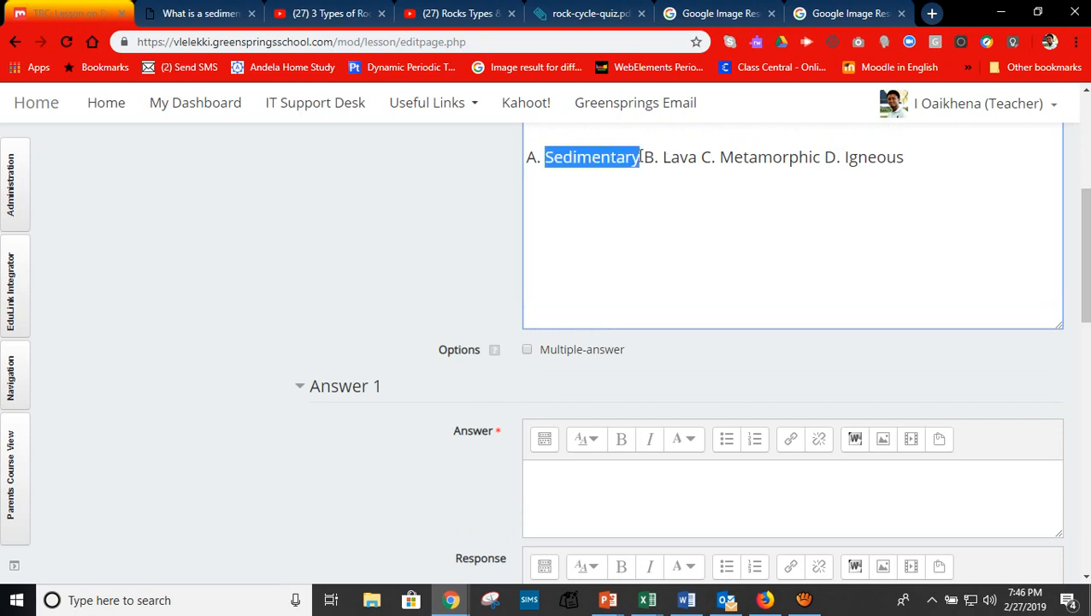
click(577, 494)
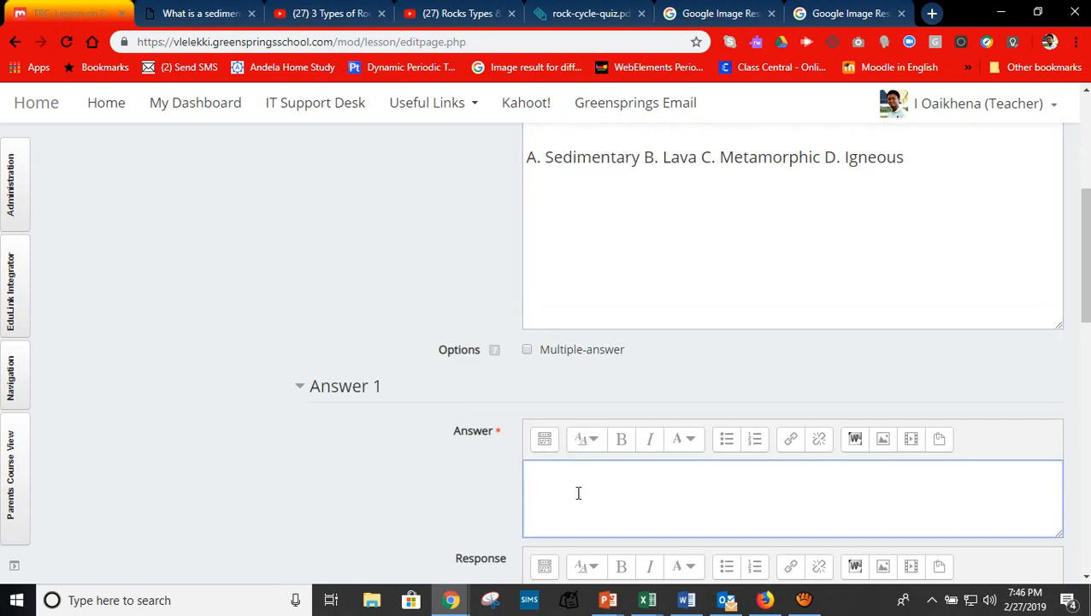
key(ctrl+v)
Copy "Lava" from the page contents into the answer text of Answer 2.
drag(663, 157, 699, 157)
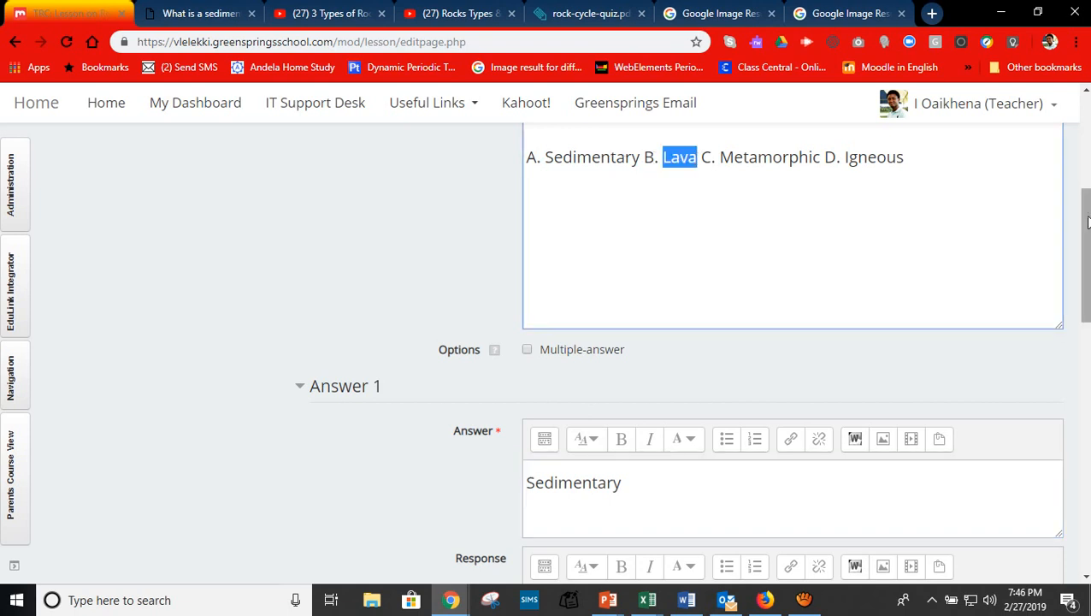
scroll(711, 423, down, 3)
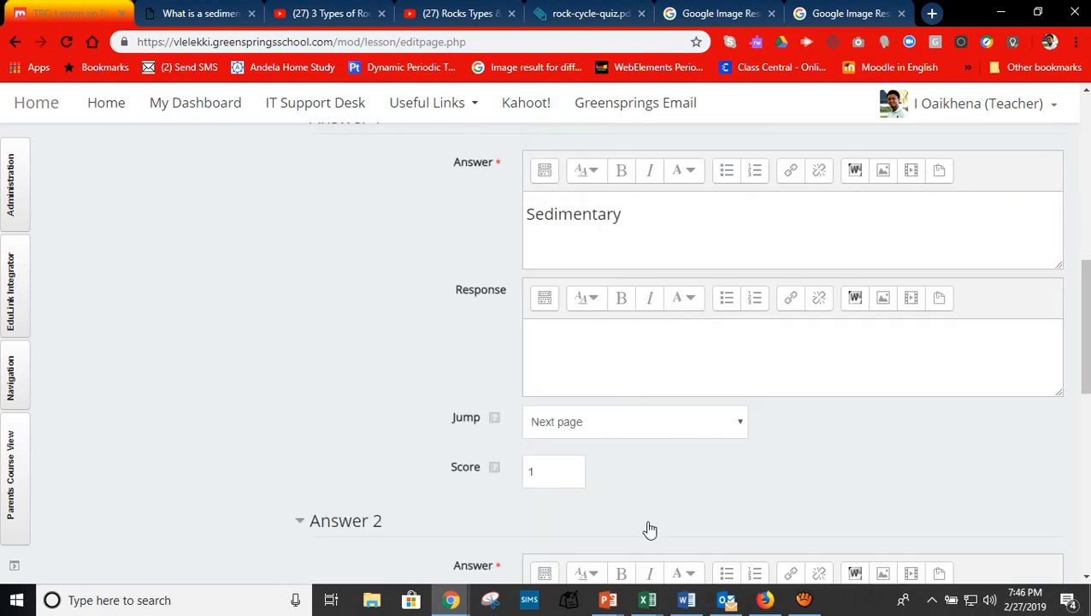
drag(1084, 361, 1071, 258)
click(732, 397)
text(Lava C. Metamorphic D. Igneous)
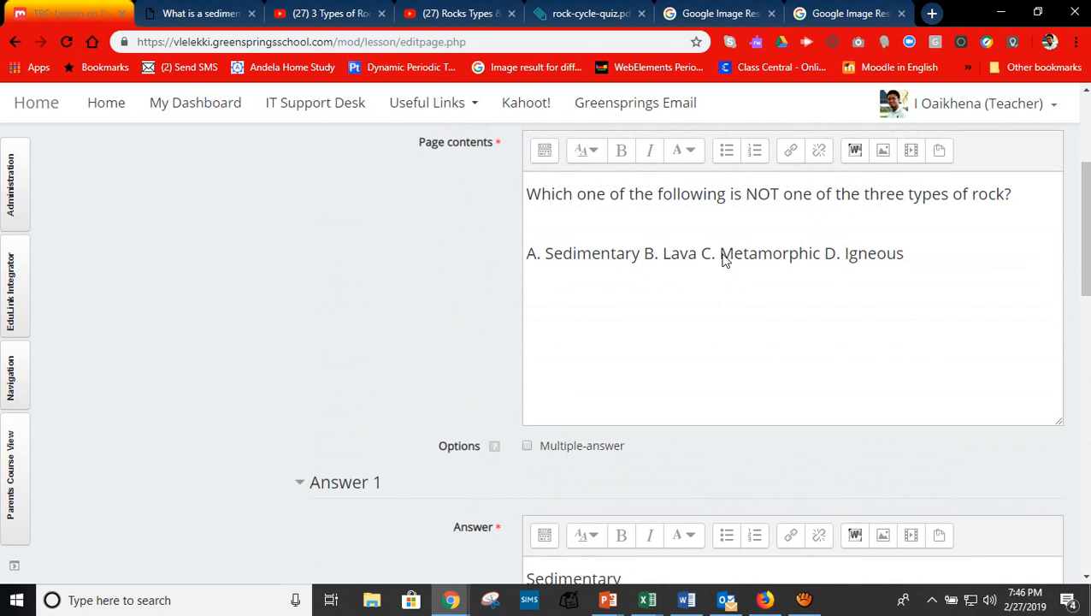
Copy "Metamorphic" from the page contents into the answer text of Answer 3.
drag(721, 253, 822, 255)
key(ctrl+c)
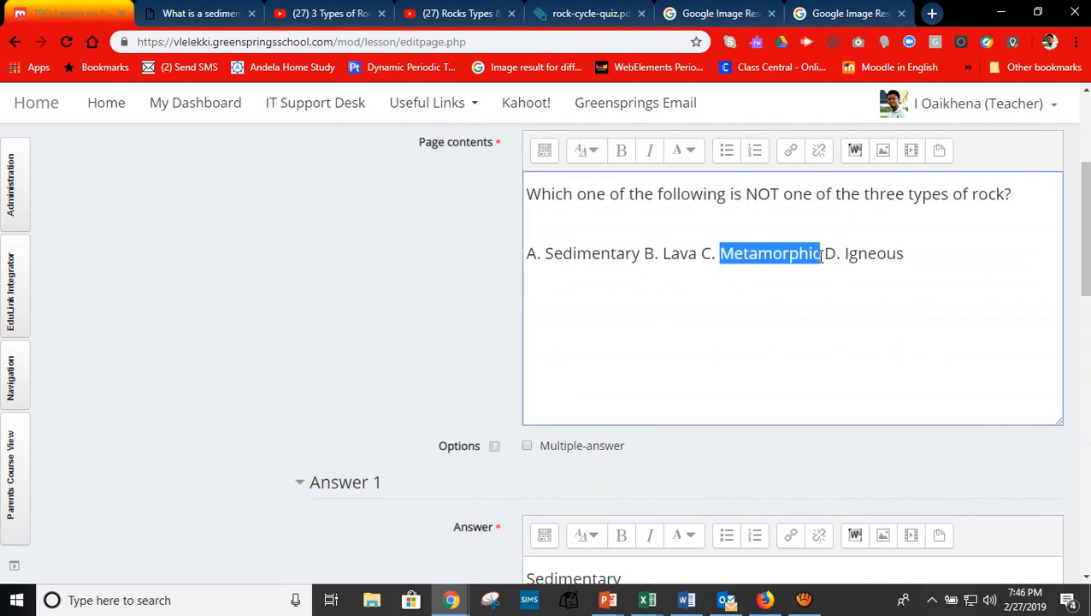
drag(1083, 230, 1087, 462)
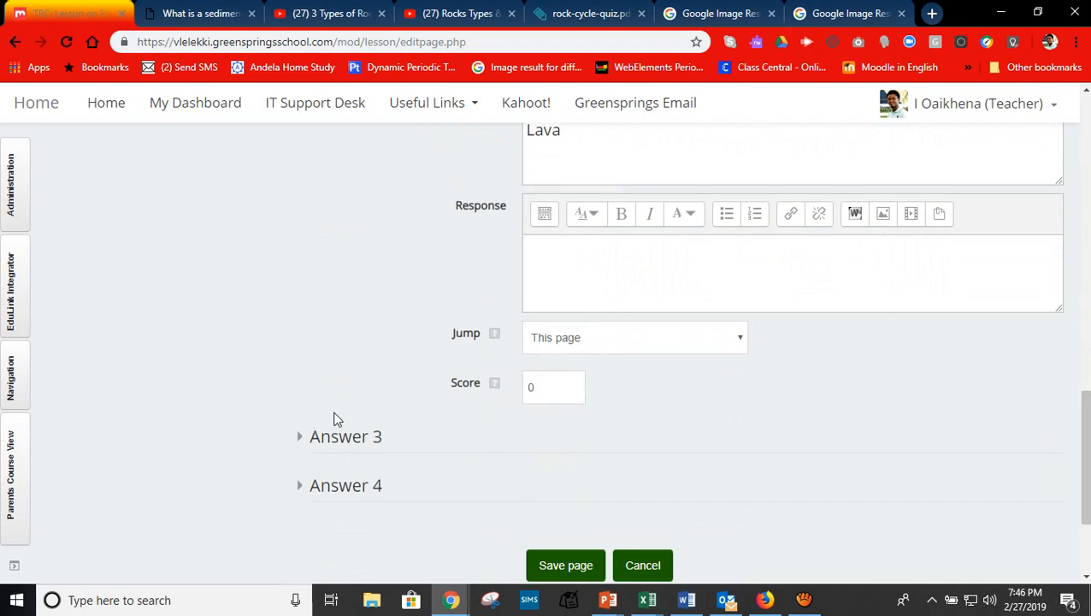
click(302, 441)
click(561, 539)
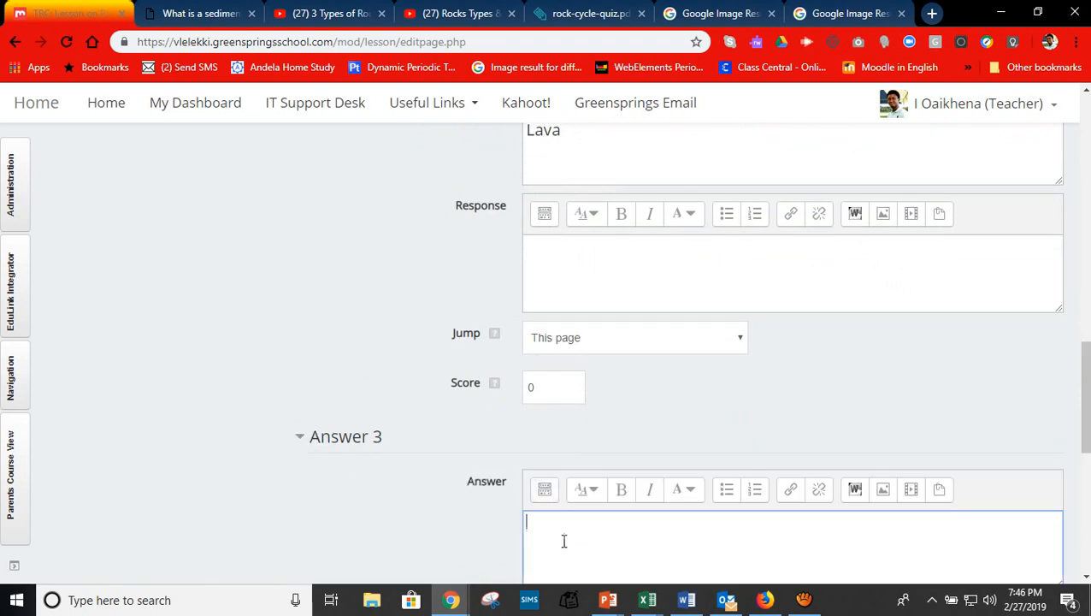
key(ctrl+v)
Cut "Igneous" from the page contents and enter it as the answer text of Answer 4.
drag(1084, 402, 1086, 227)
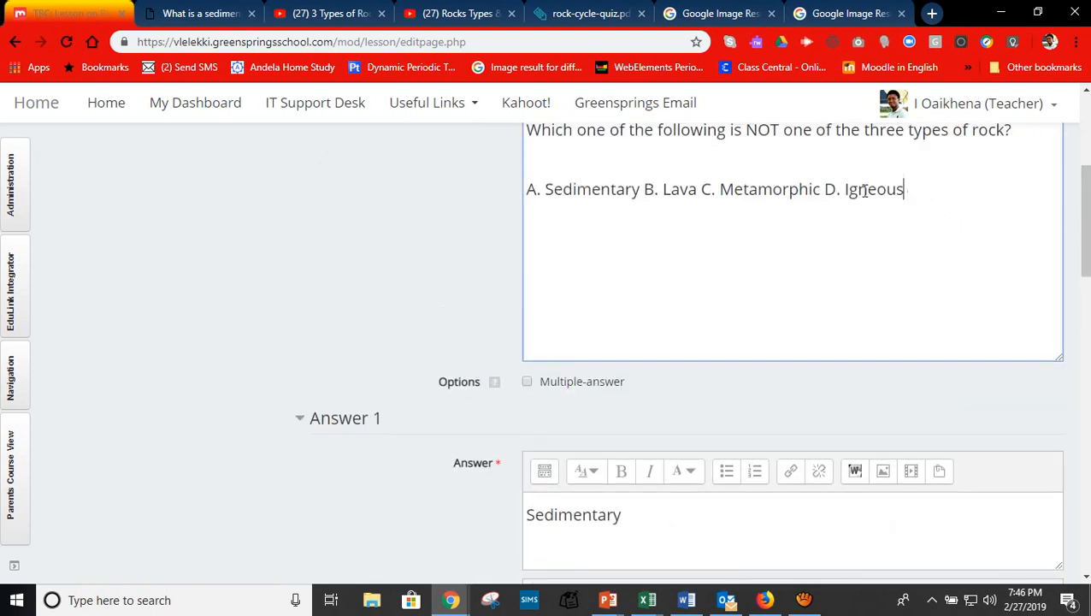
drag(905, 190, 847, 190)
key(ctrl+x)
drag(1084, 214, 1083, 495)
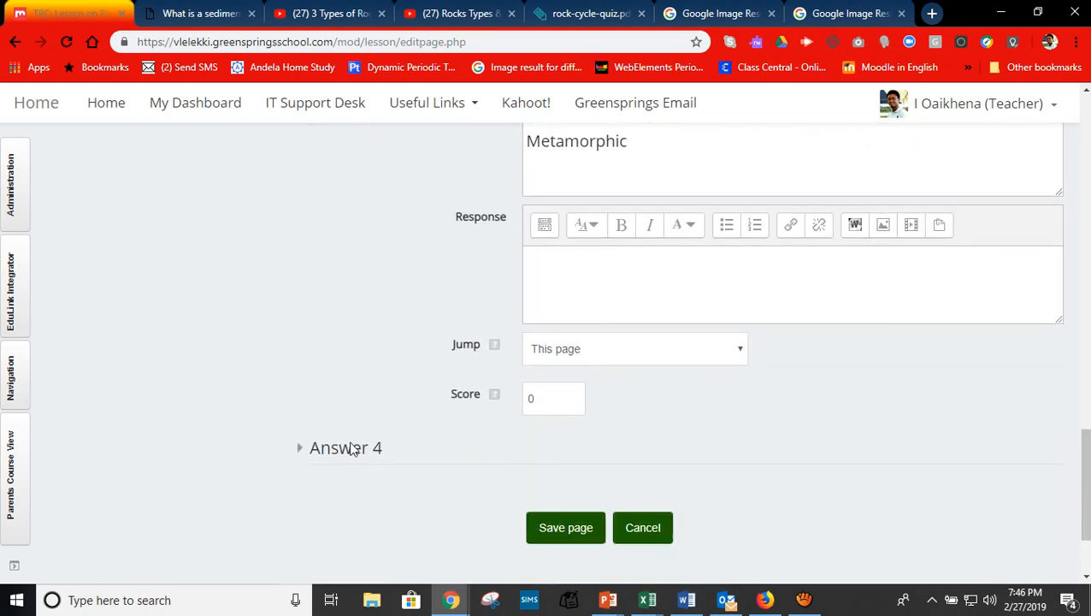
click(306, 449)
click(576, 544)
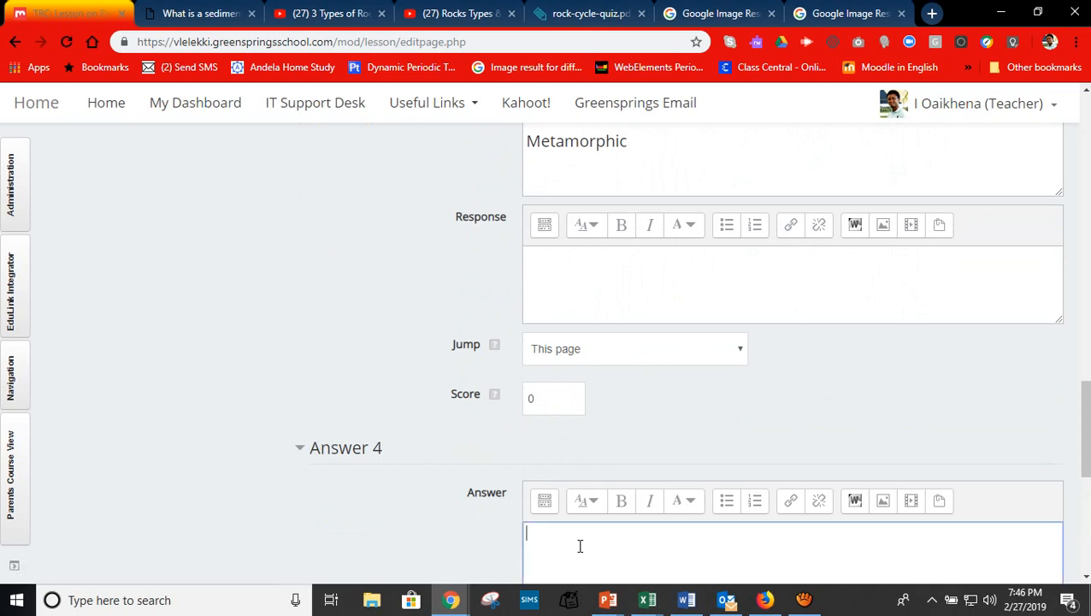
text(Igneous)
Delete the remaining line of answer options from the page contents, leaving only the question.
drag(1082, 466, 1082, 248)
drag(889, 204, 527, 211)
key(BackSpace)
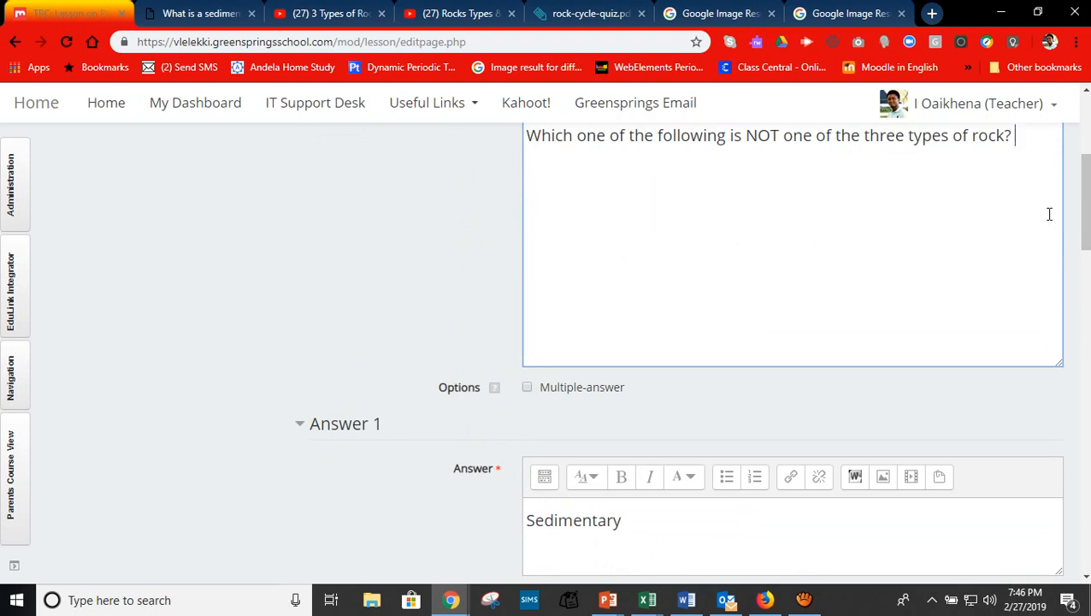
Set the score to 0 for the Sedimentary answer and 1 for the Lava answer.
drag(1083, 216, 1086, 280)
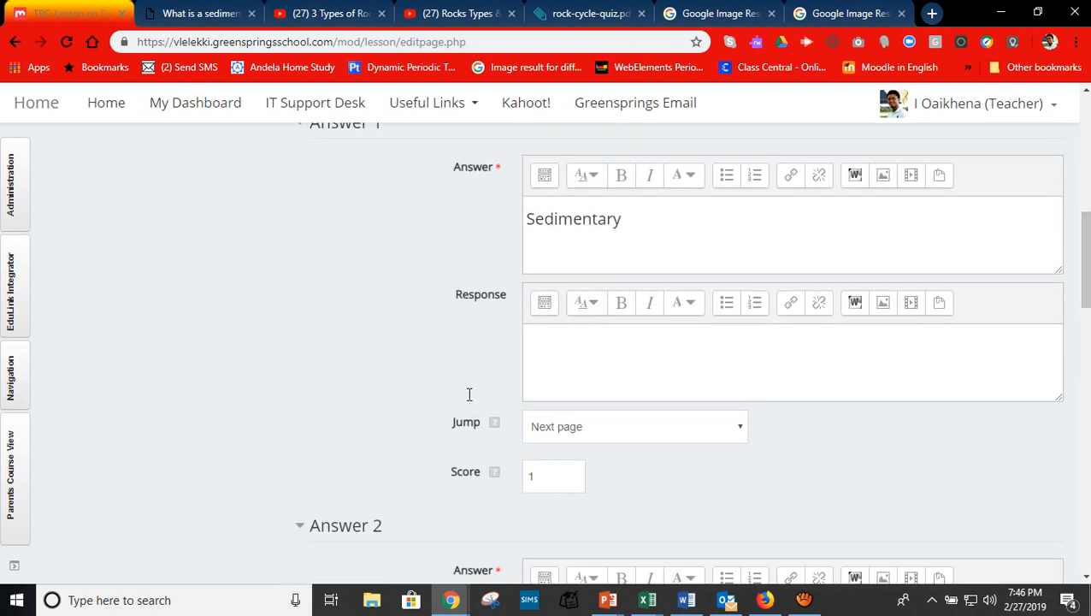
click(554, 480)
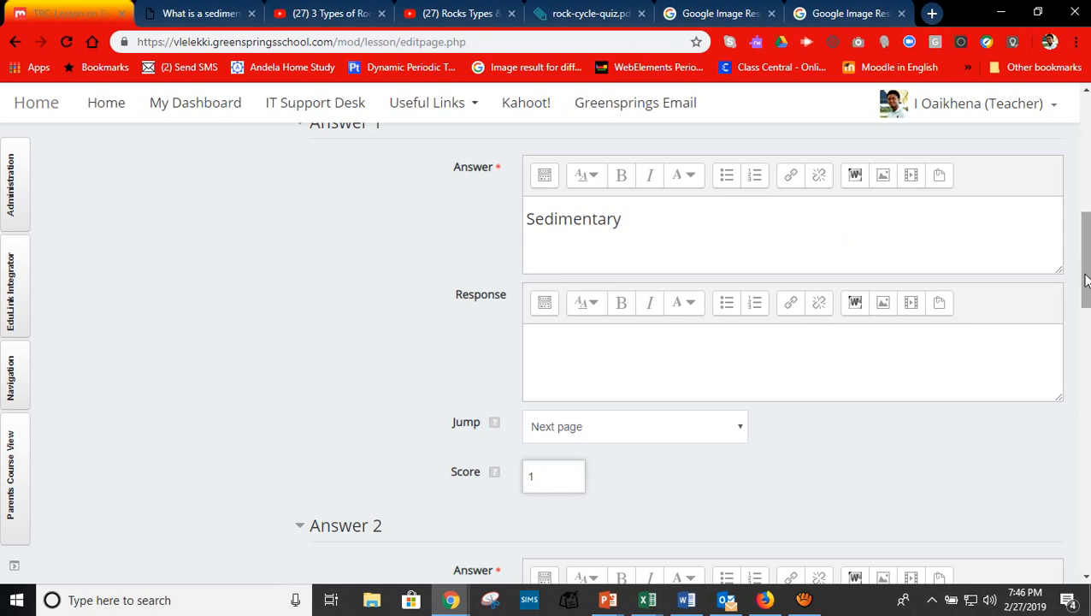
key(BackSpace)
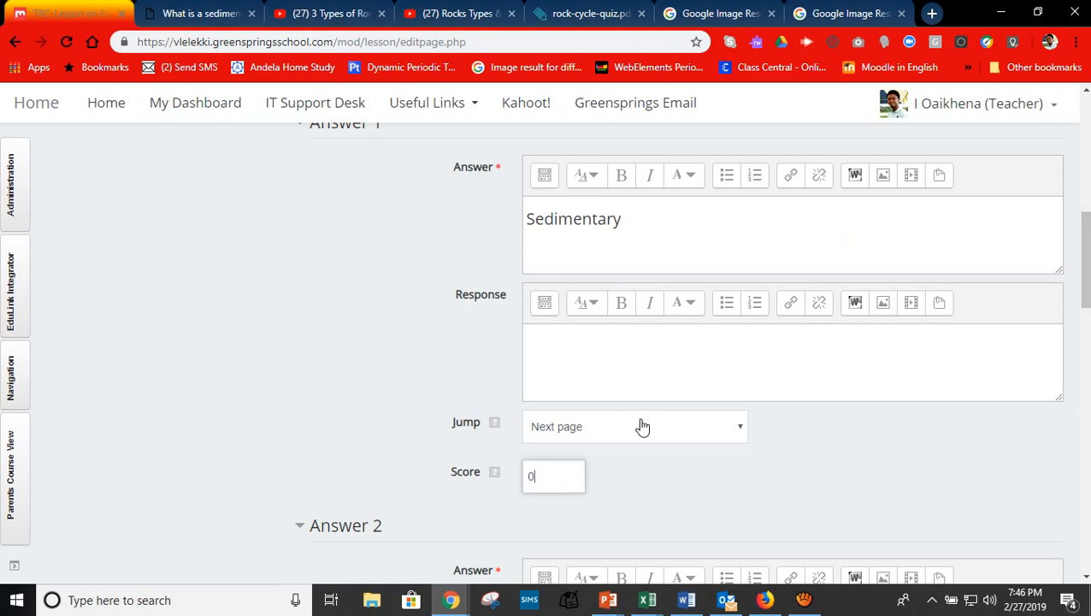
drag(1083, 291, 1084, 369)
click(538, 476)
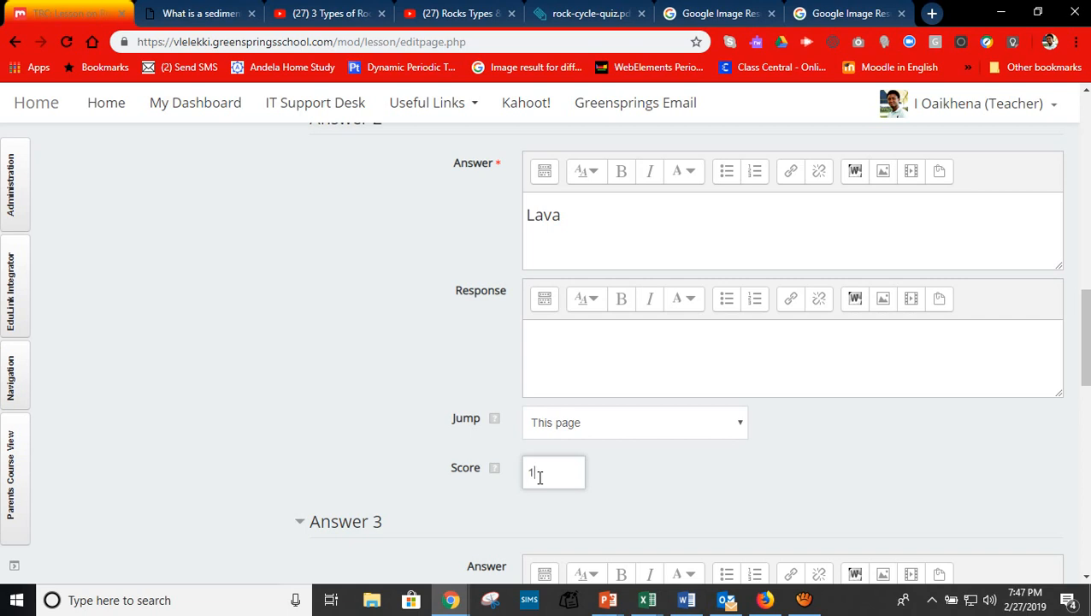
Set the jump to "This page" for the Sedimentary answer and "Next page" for the Lava answer.
drag(1084, 346, 1083, 290)
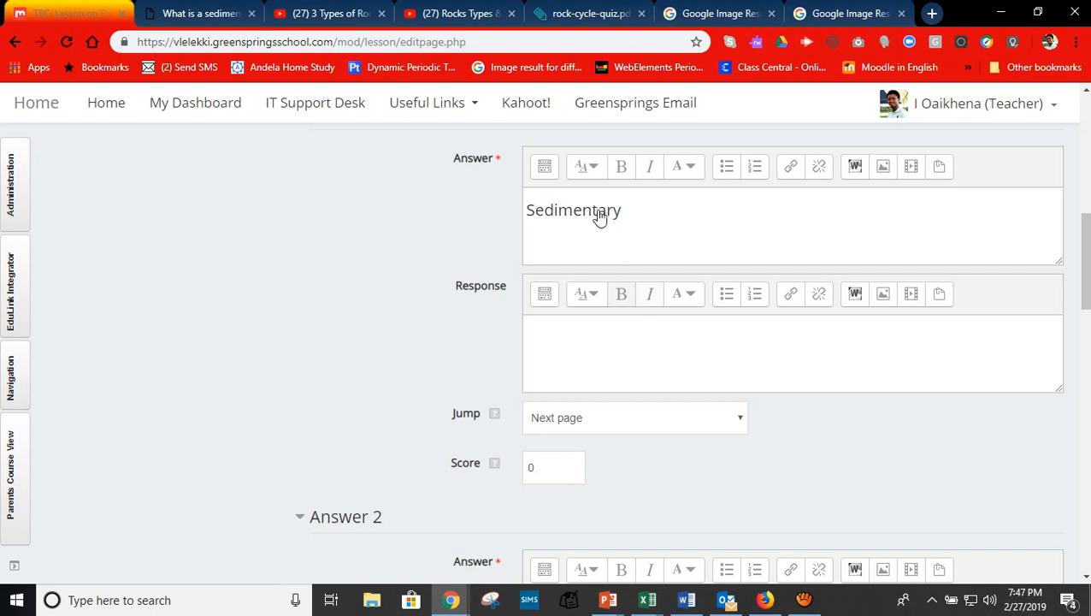
click(742, 425)
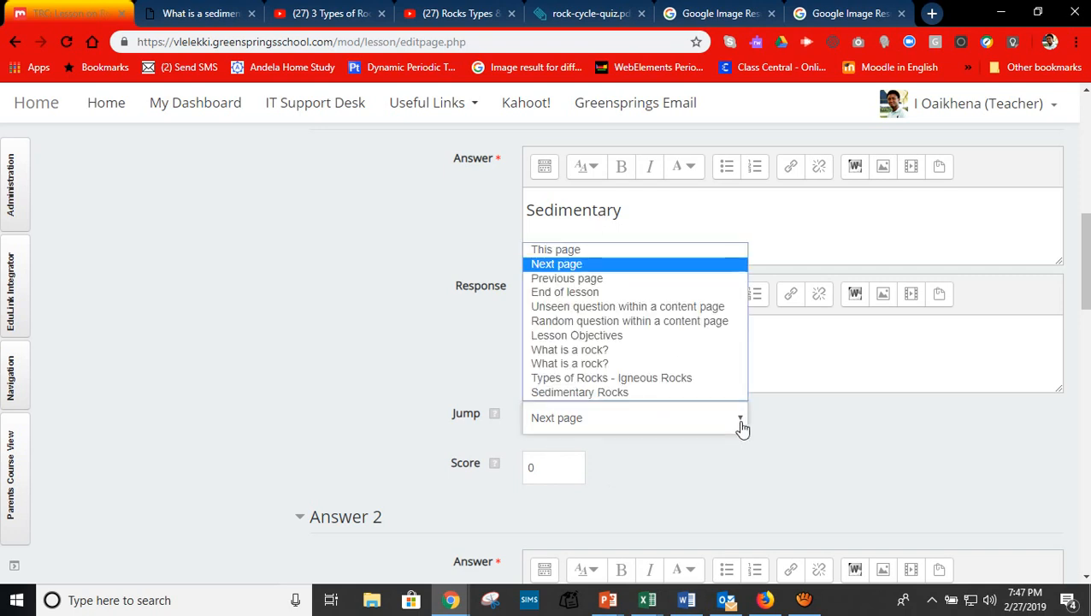
click(573, 251)
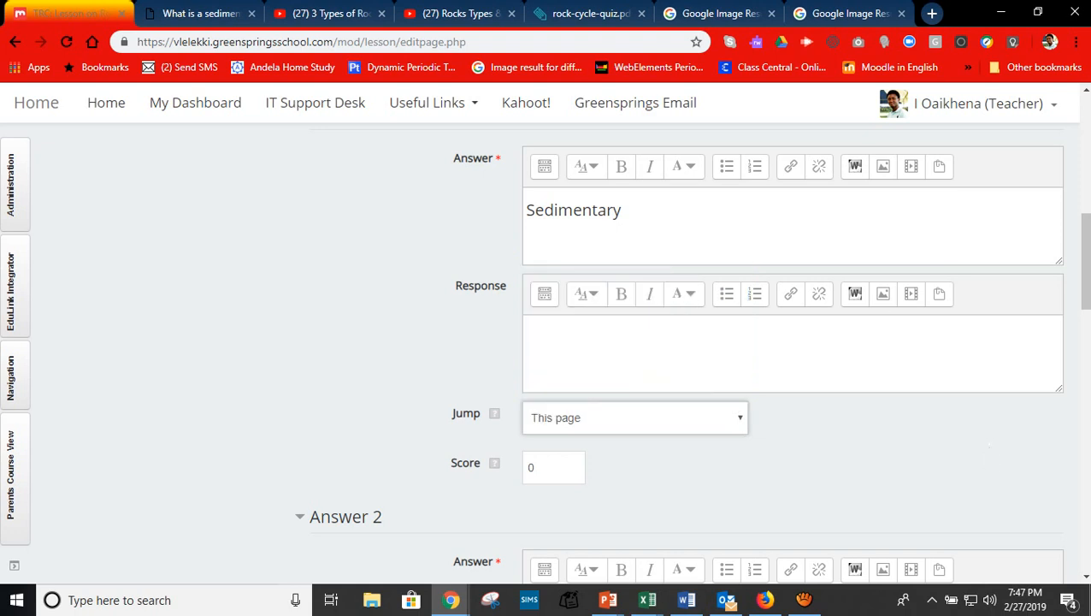
drag(1088, 292, 1087, 381)
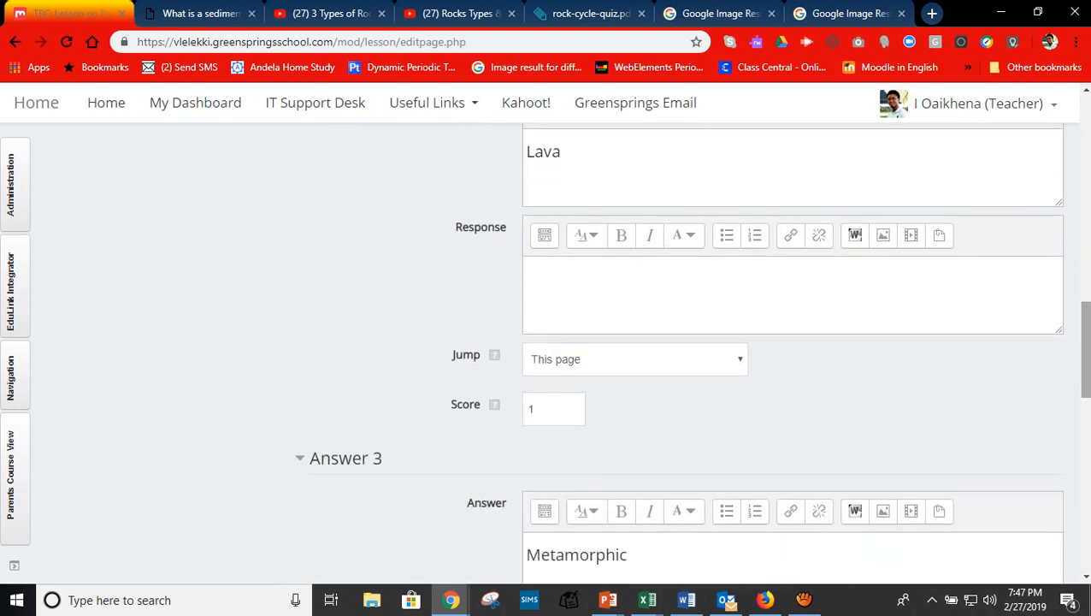
click(732, 368)
click(575, 399)
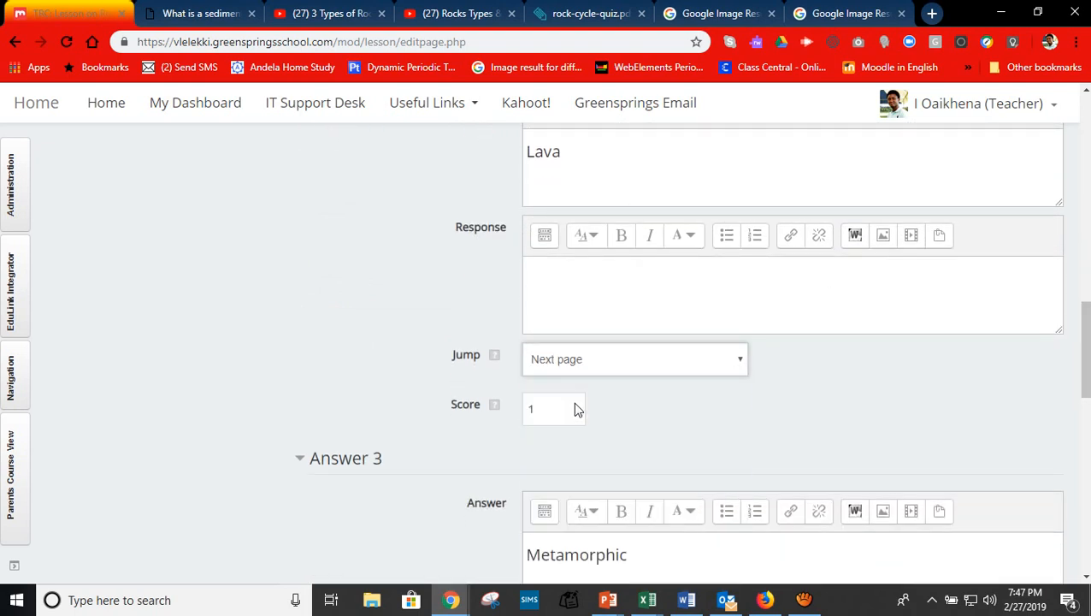
Check the jump and score of each answer on the Review Question 1 page and save the page.
drag(1086, 380, 1088, 461)
click(715, 368)
click(806, 419)
drag(1085, 398, 1088, 498)
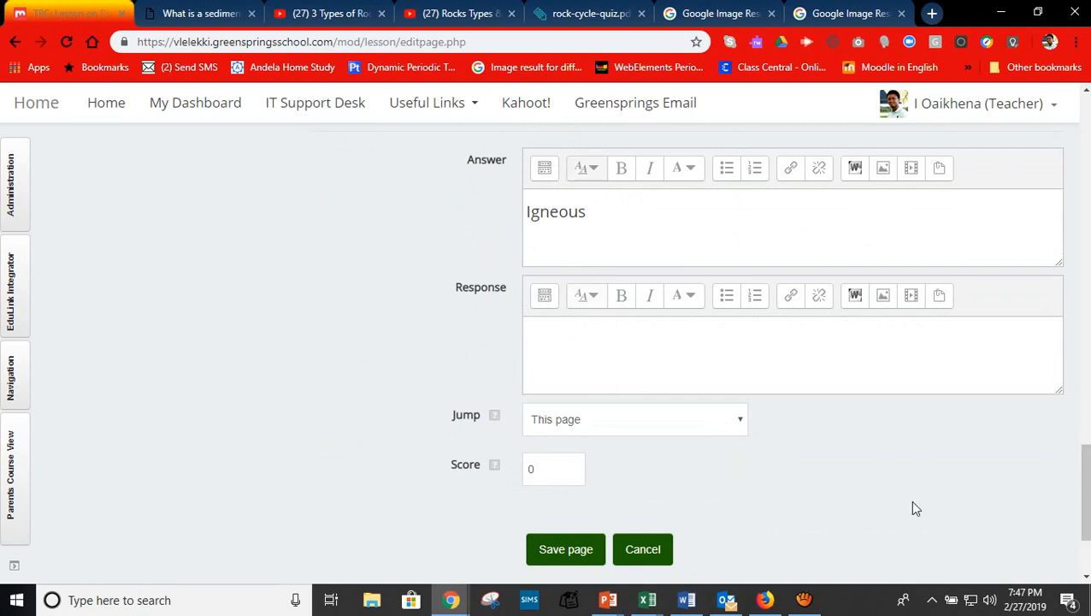
drag(1084, 493, 1082, 345)
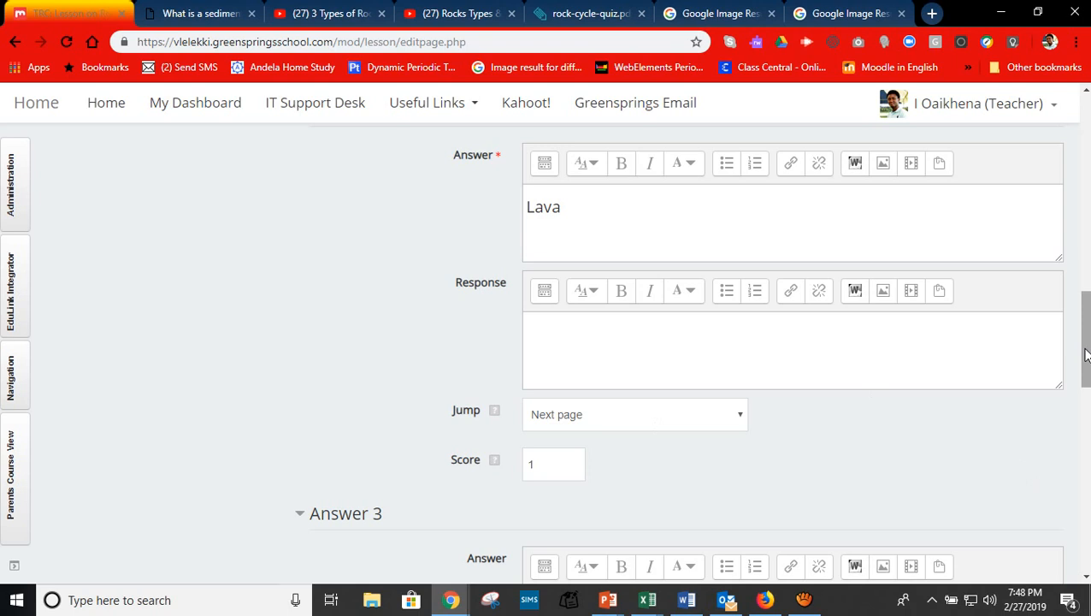
drag(1085, 350, 1080, 223)
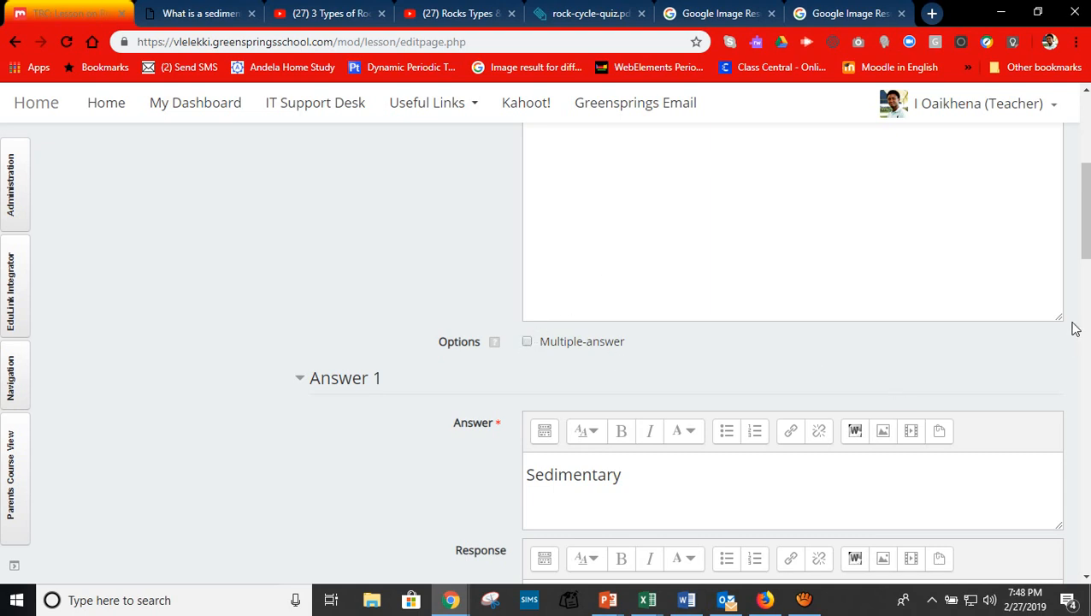
drag(1084, 221, 1088, 287)
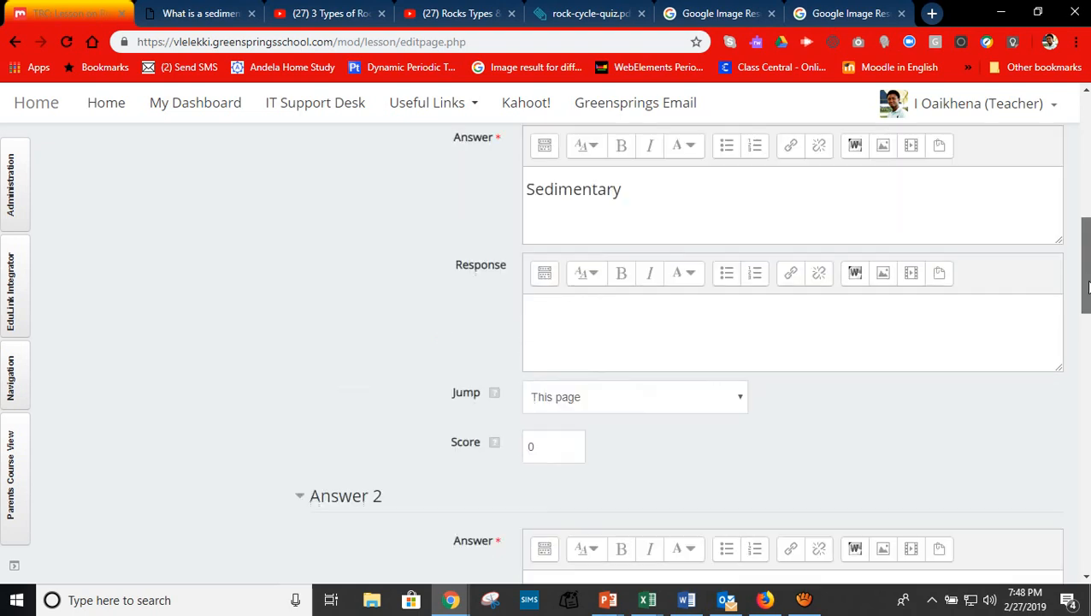
scroll(1089, 288, down, 1)
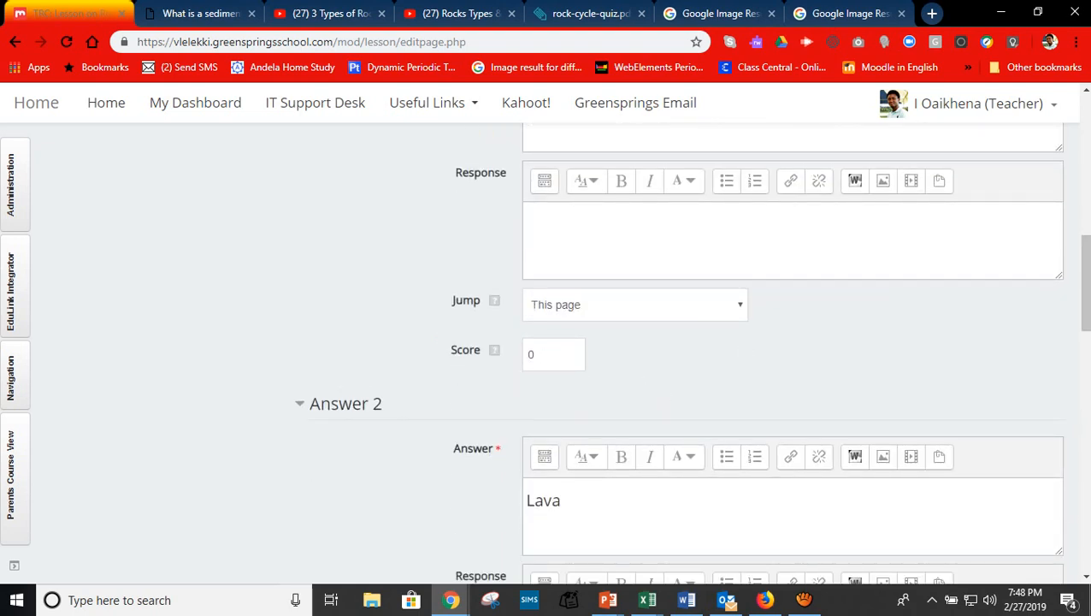
drag(1085, 276, 1087, 513)
click(567, 484)
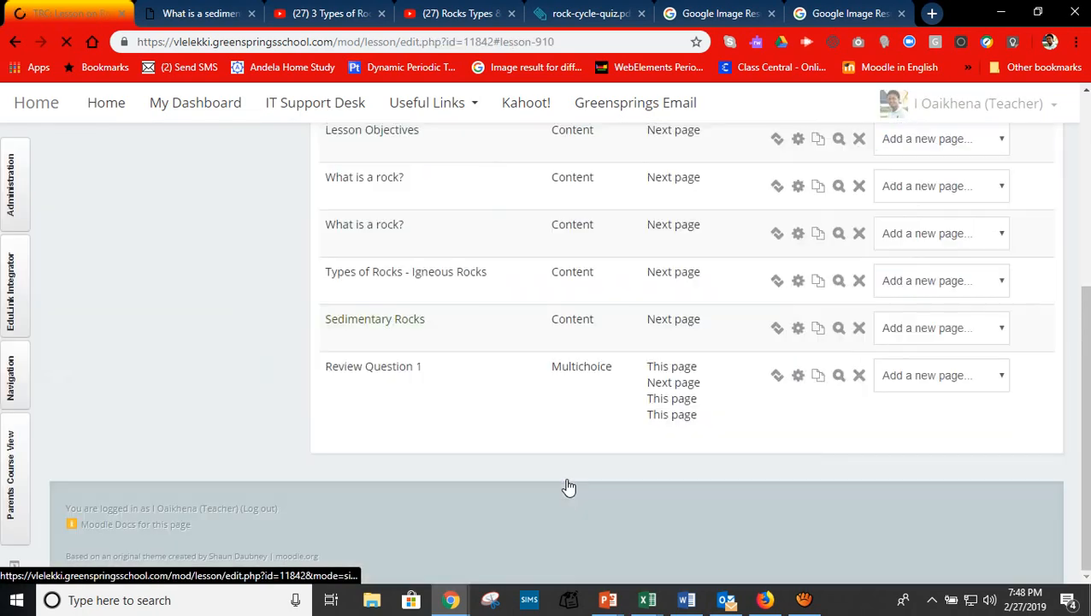
Add a new question page of type Matching after Review Question 1.
click(1002, 376)
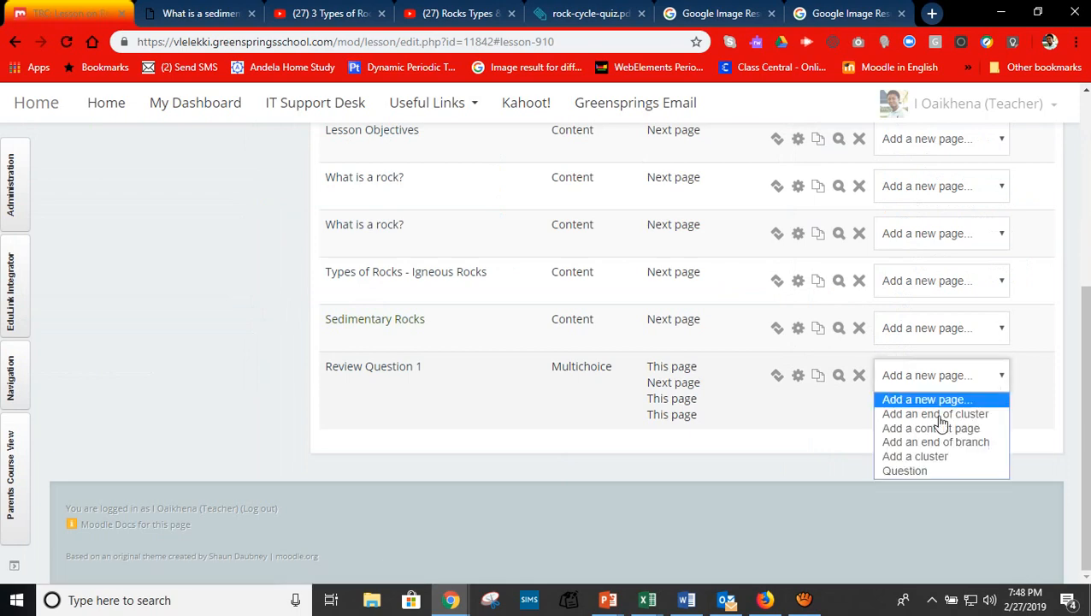
click(911, 472)
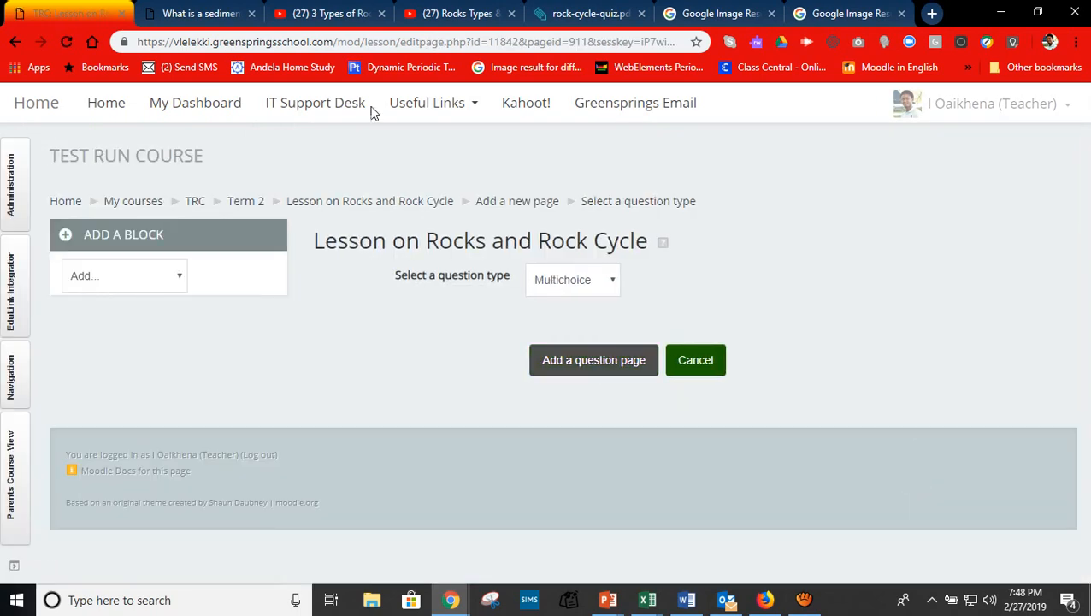
click(606, 282)
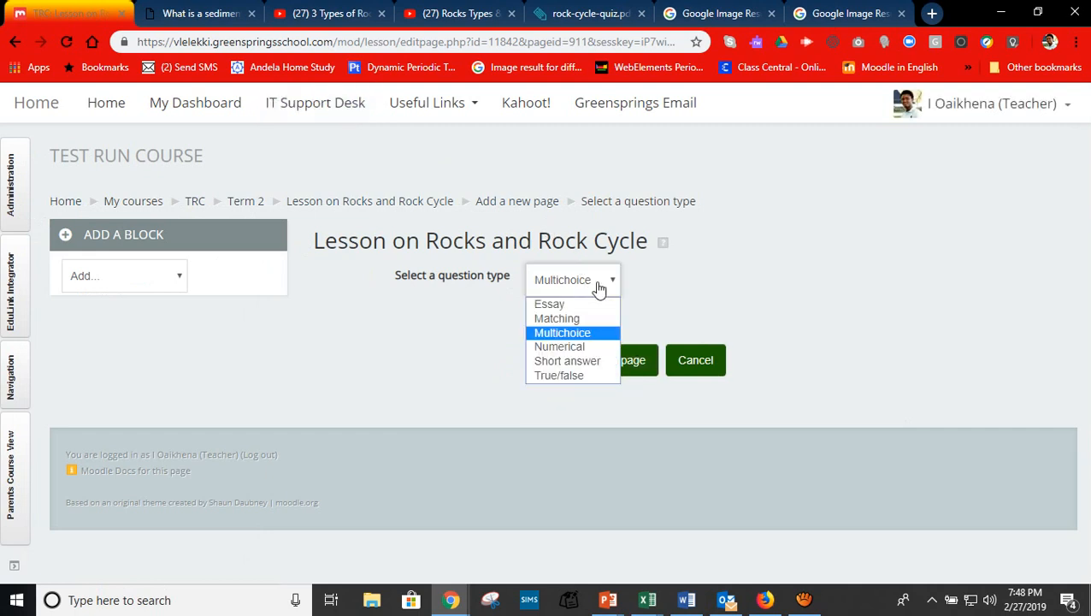
click(569, 321)
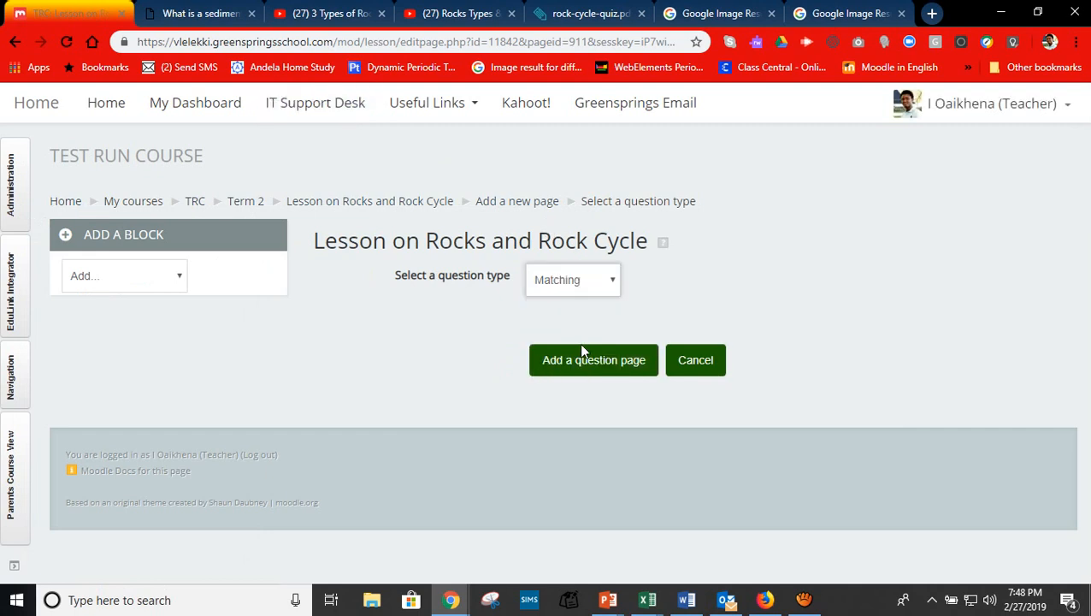
click(584, 364)
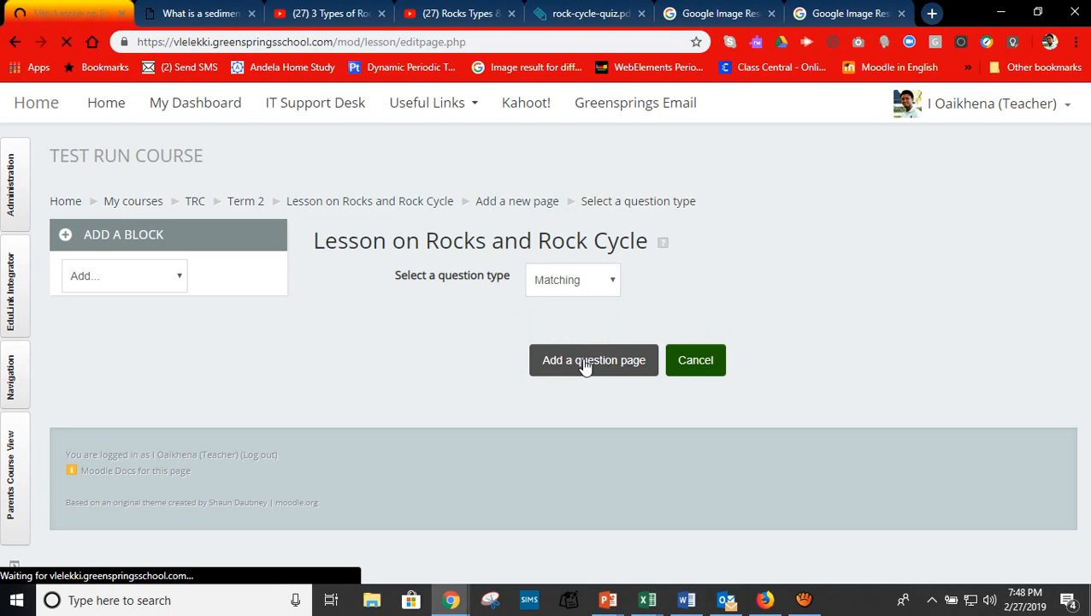
Switch to the eSchoolToday sedimentary rocks page and copy the paragraph from "Tiny debris" through "sedimentation".
click(193, 14)
drag(1085, 369, 1073, 163)
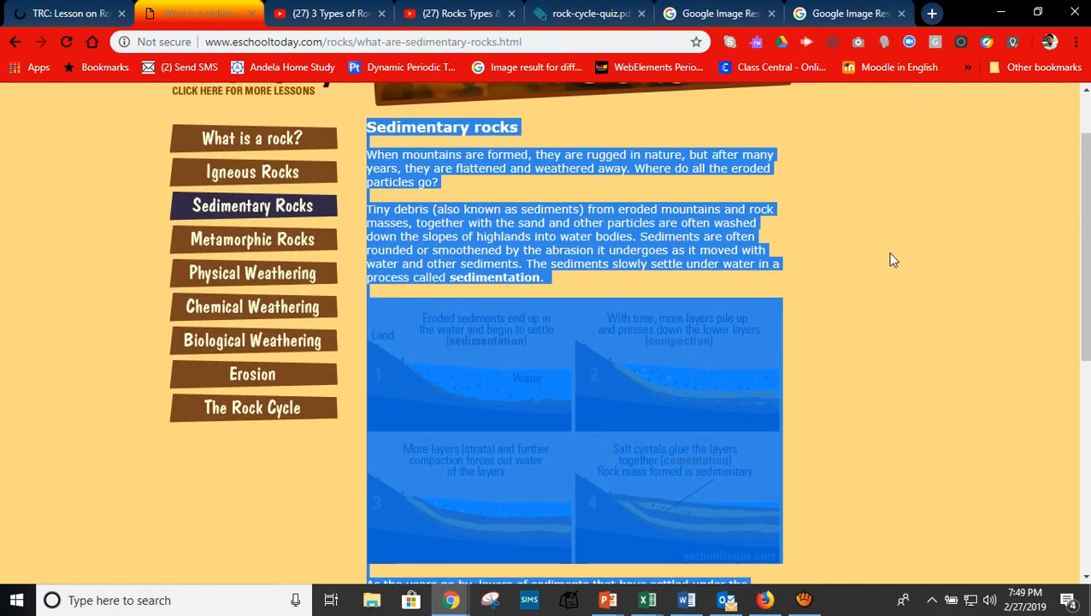
click(892, 256)
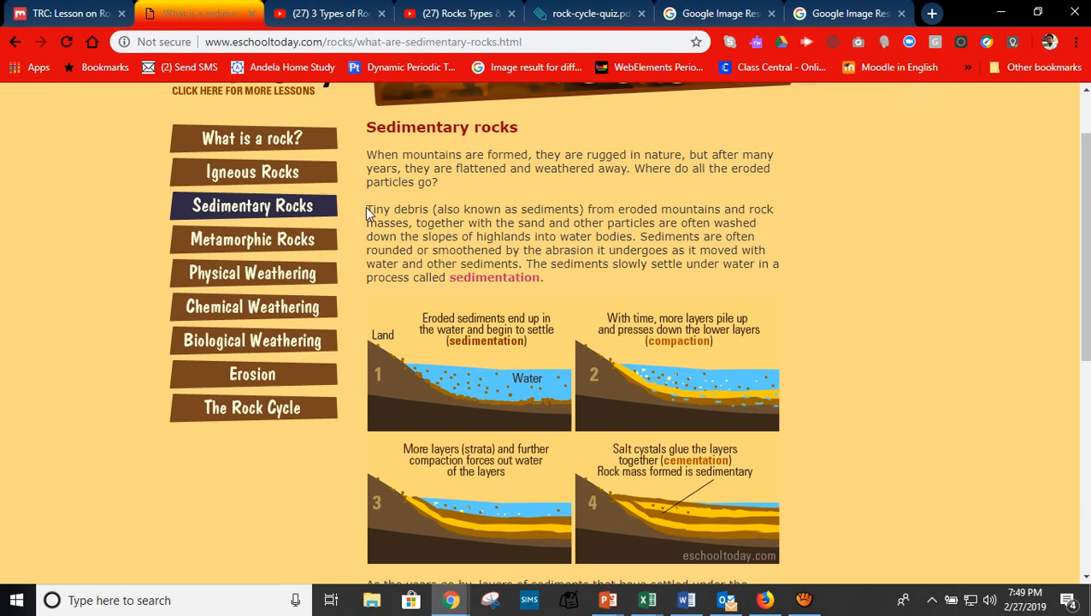
drag(367, 209, 545, 276)
key(ctrl+c)
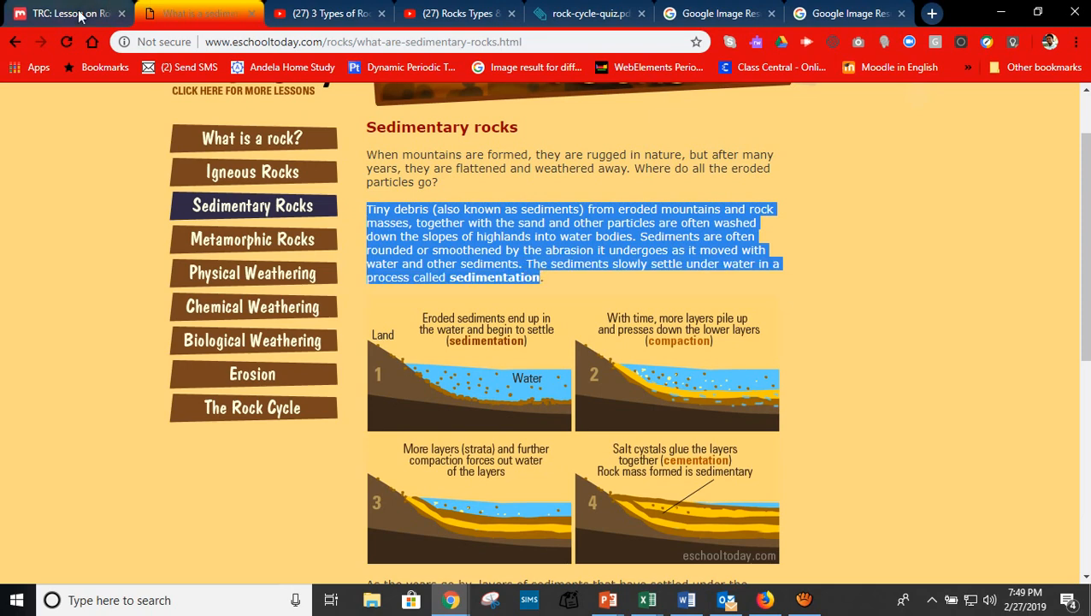
Title the Moodle matching page "Review Question 2" and enter "Match the following descriptions with the right words." as its contents.
click(35, 11)
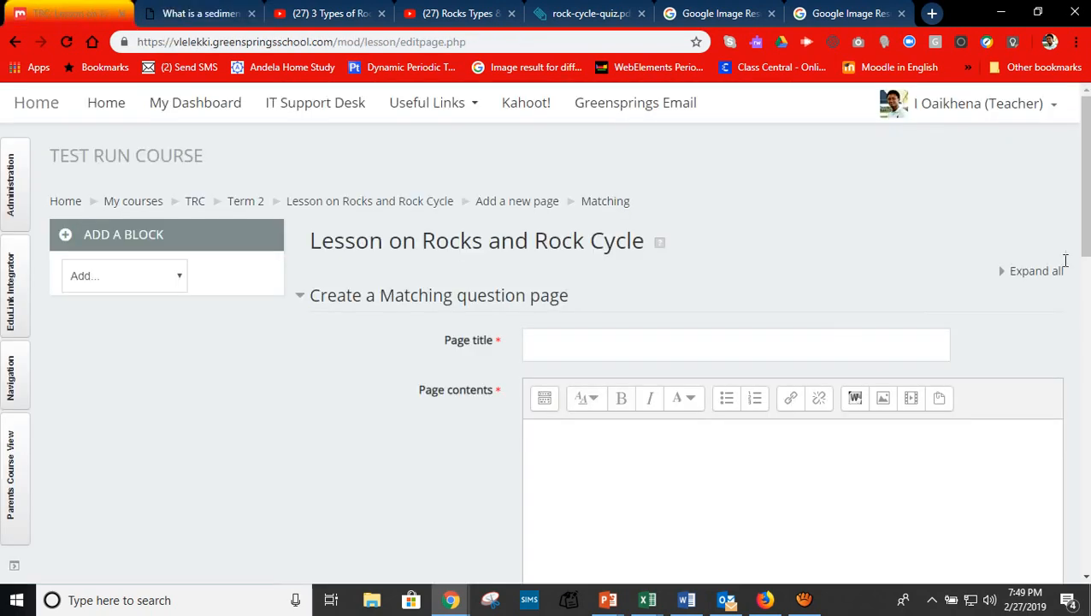
click(651, 345)
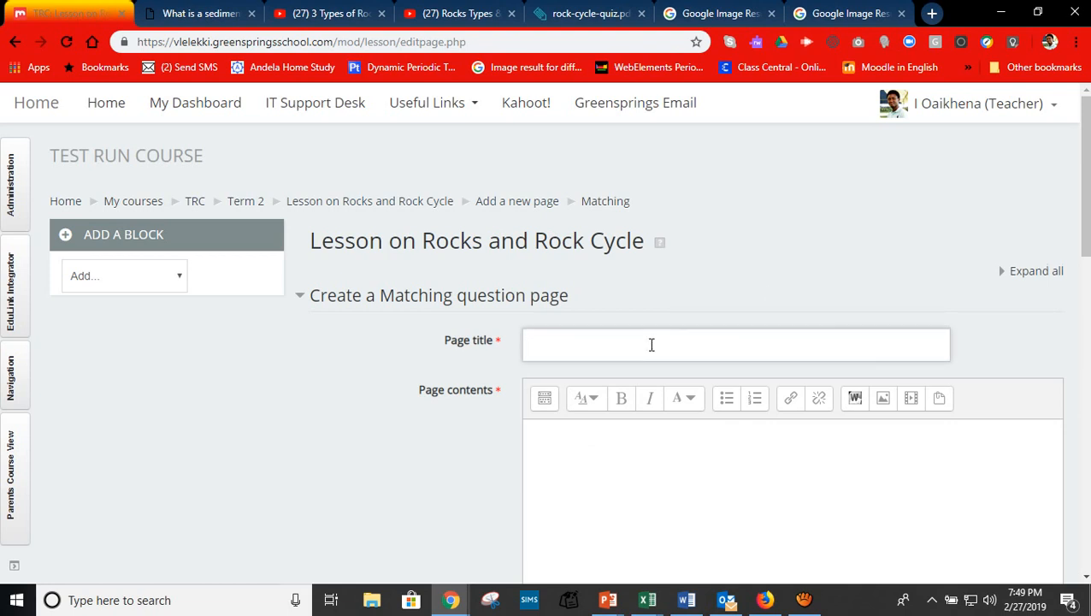
text(Review Question 2)
click(604, 448)
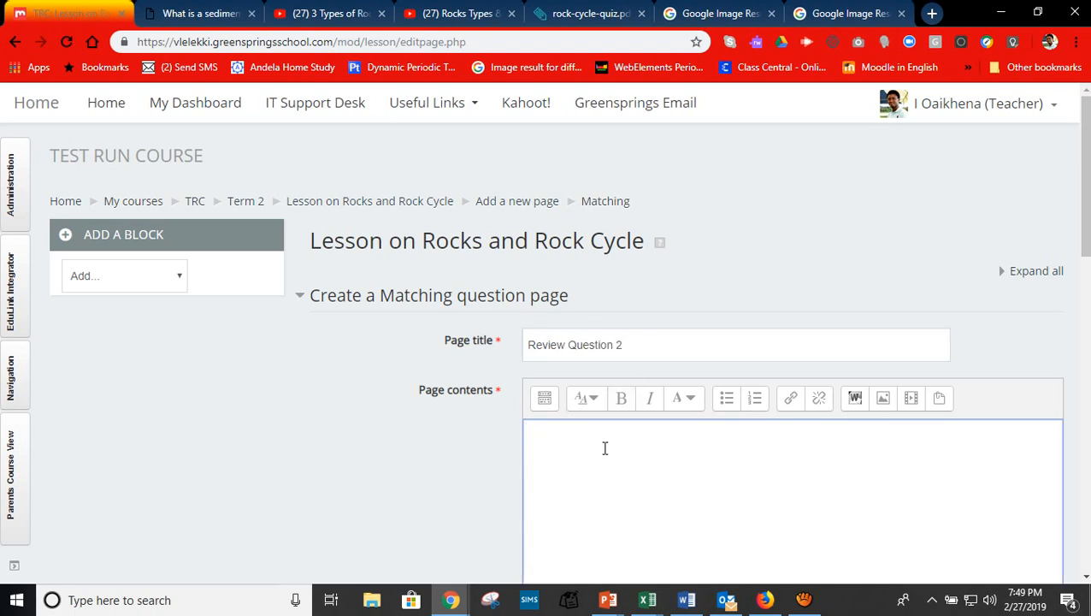
text(Match the following descriptions with the right words.)
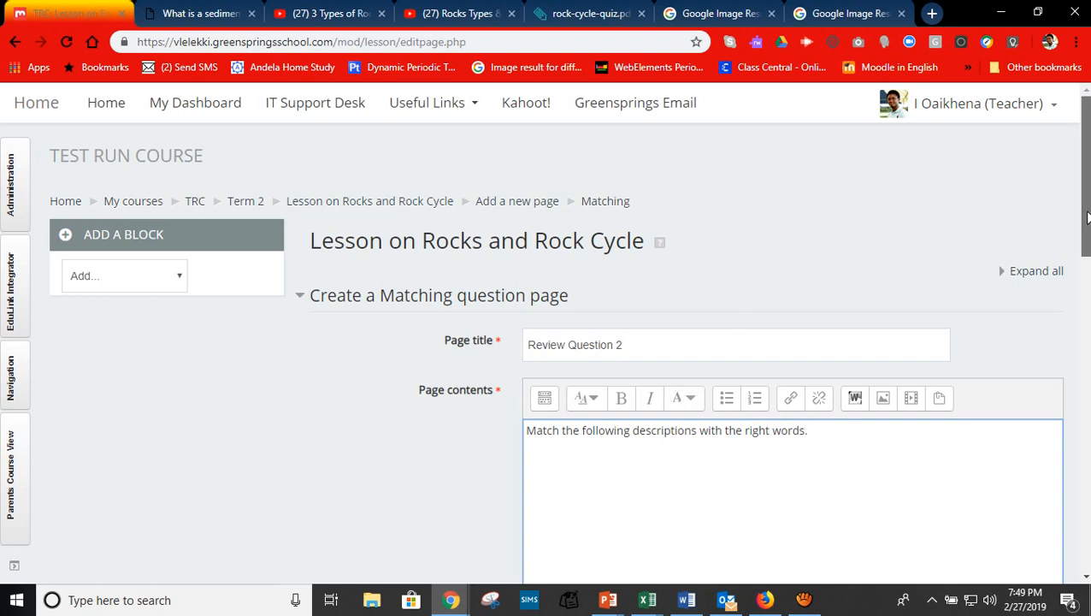
Paste the copied paragraph as the answer of Matching pair 1 and move "sedimentation" from it into Matches with answer.
drag(1084, 239, 1076, 382)
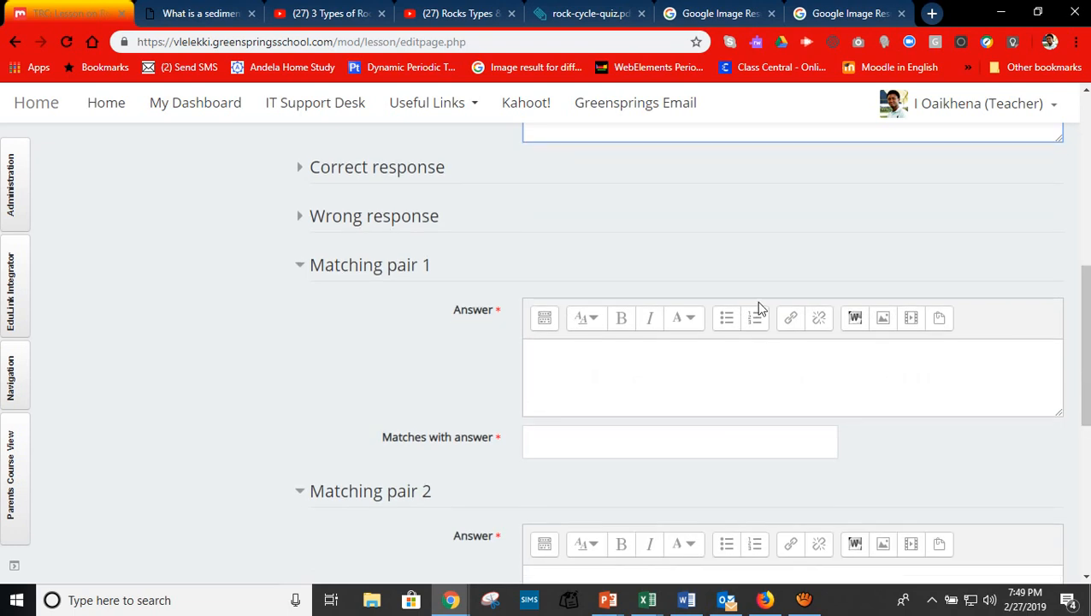
click(575, 374)
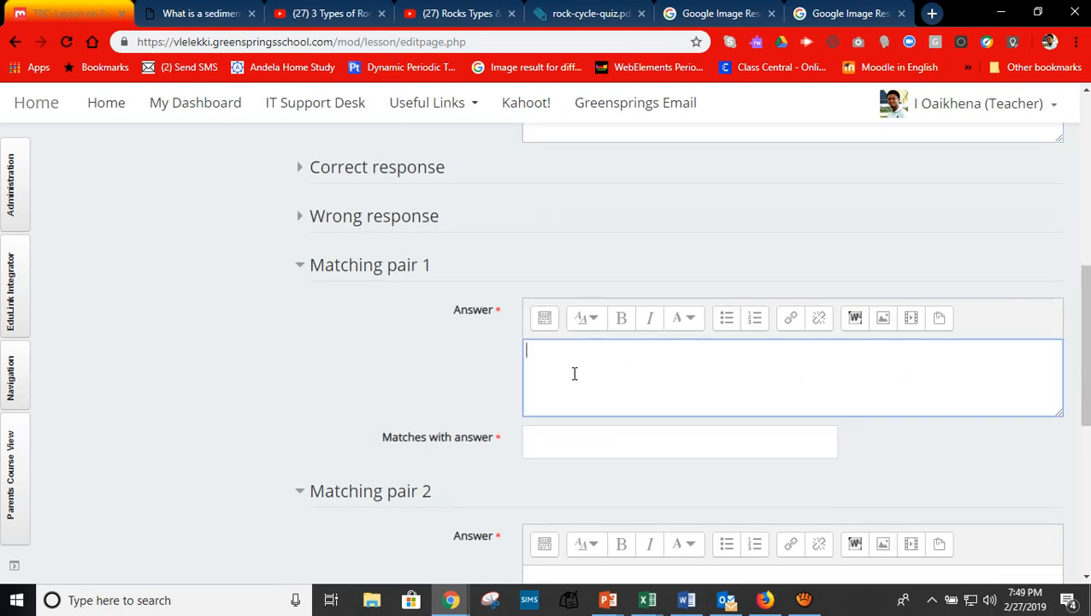
key(ctrl+v)
drag(1032, 402, 953, 402)
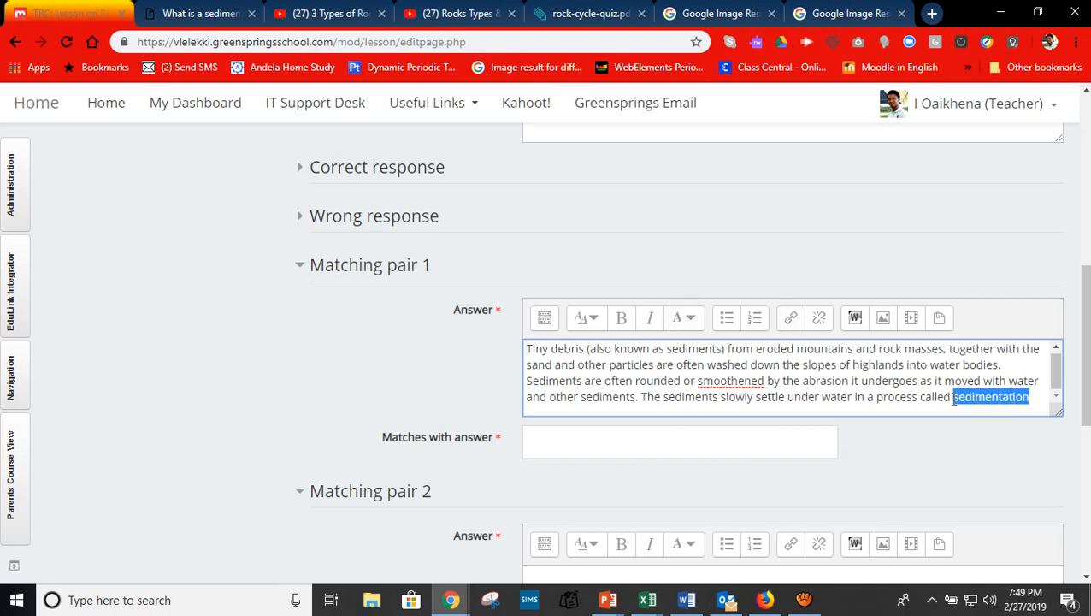
key(ctrl+x)
click(789, 436)
key(ctrl+v)
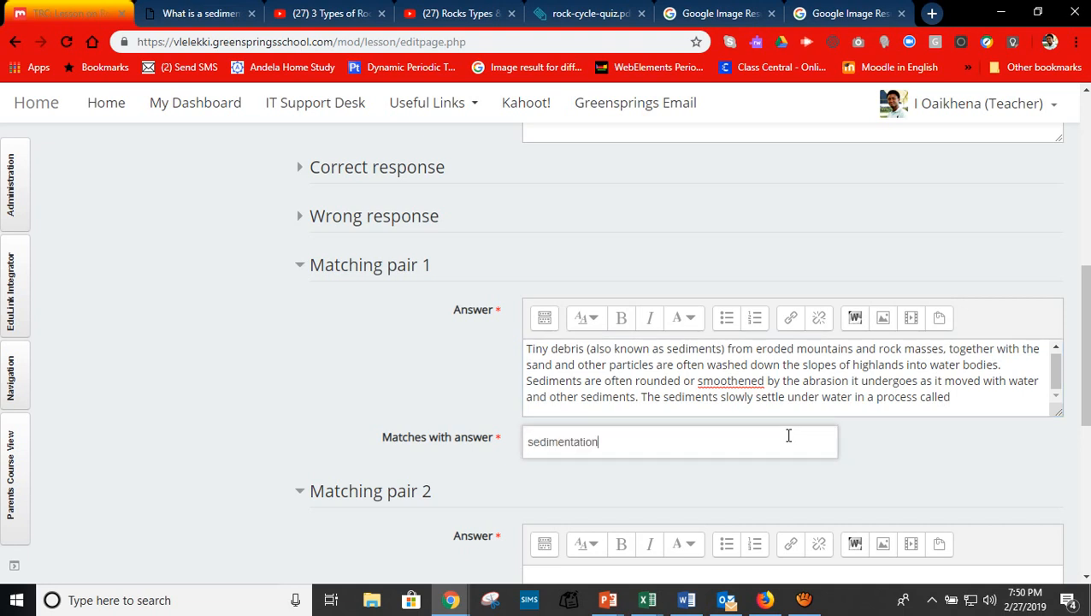
Add a dotted blank after "in a process called" at the end of the Matching pair 1 answer.
click(957, 404)
text(____)
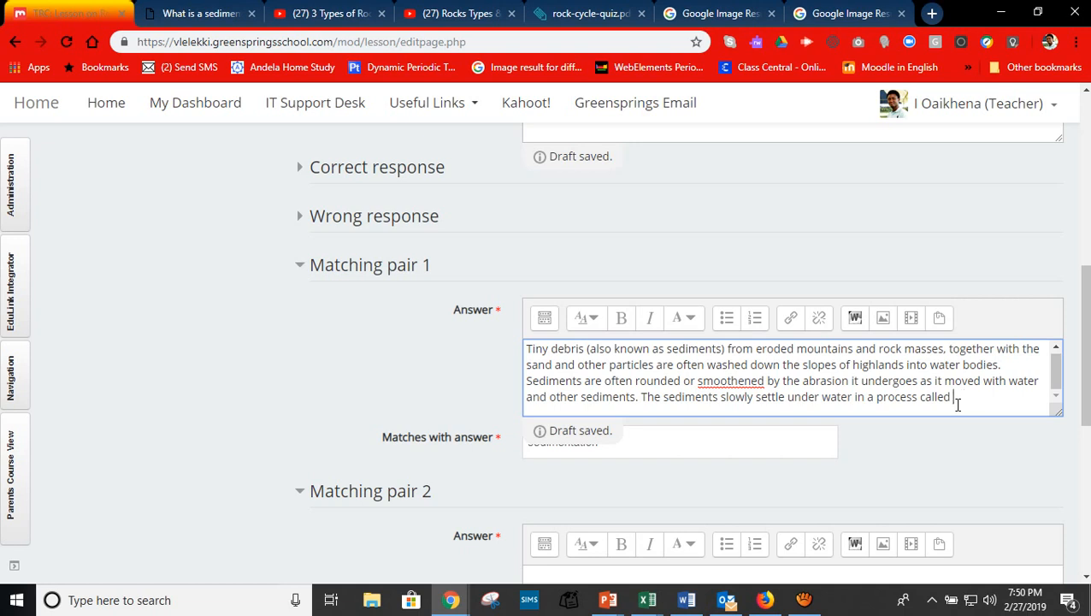
text(................)
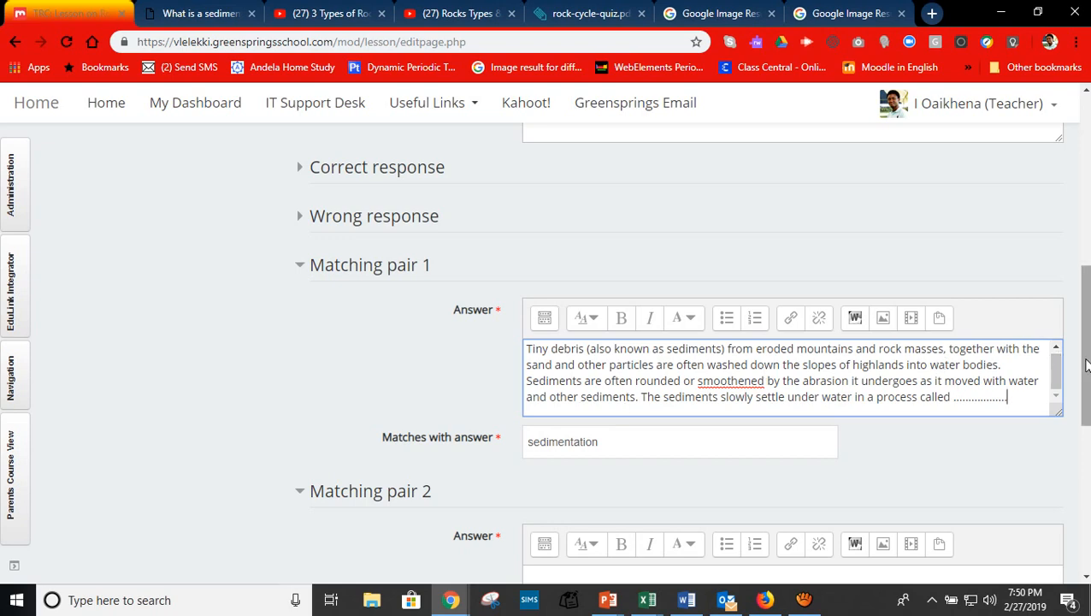
Open the Igneous Rocks page on the eSchoolToday site and find its paragraphs on intrusive and extrusive rocks.
click(219, 13)
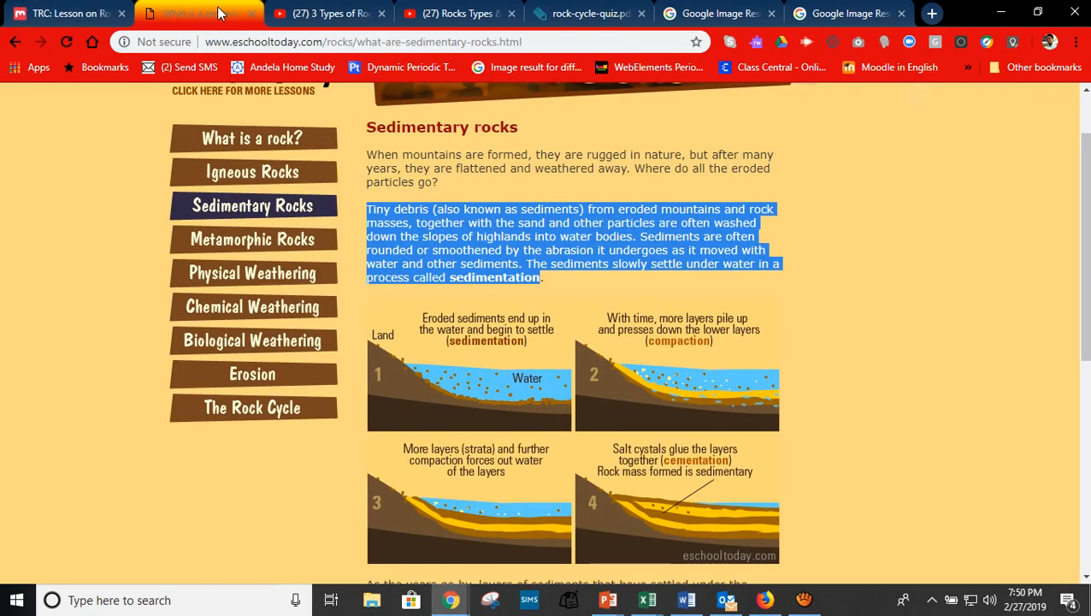
click(253, 171)
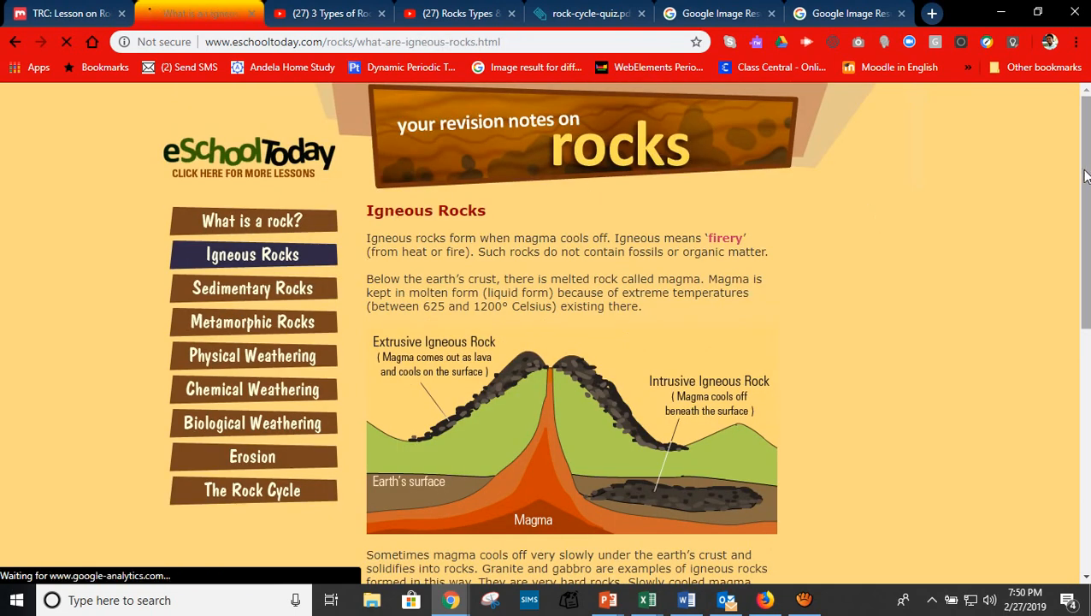
scroll(364, 319, down, 3)
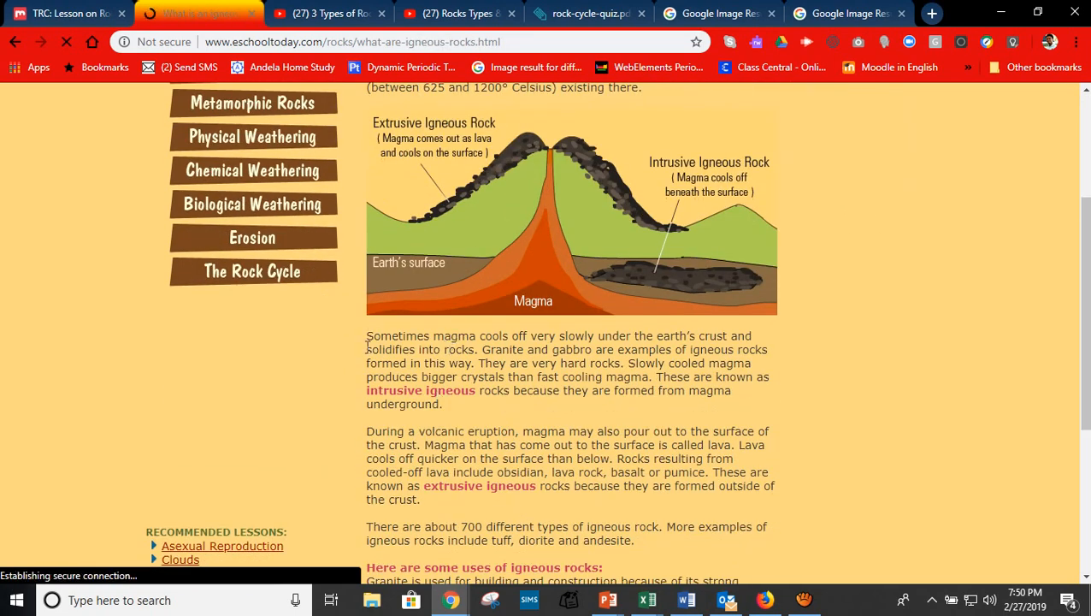
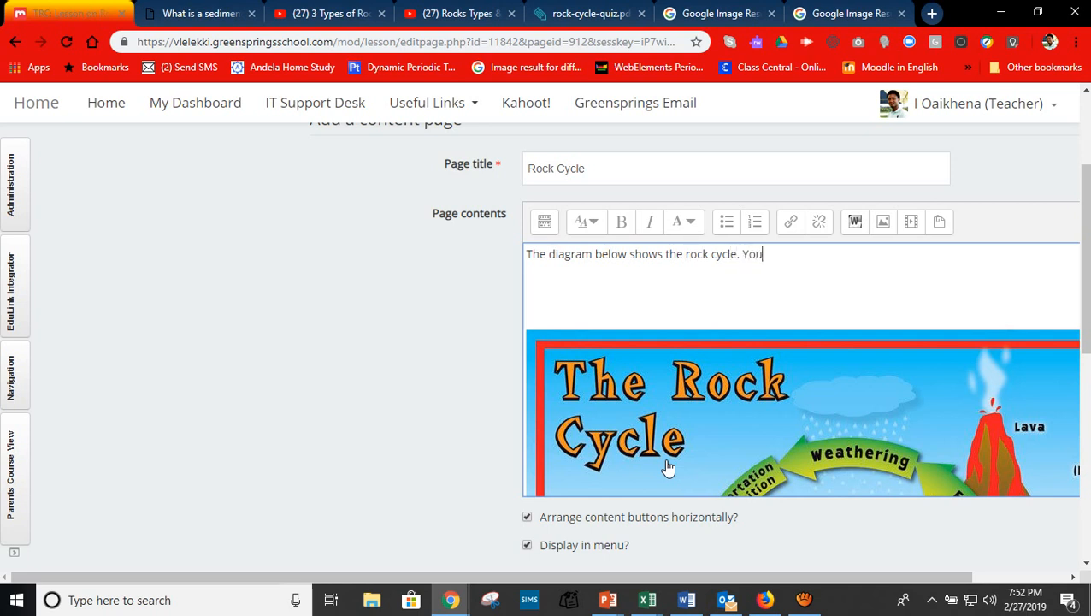
Complete the Rock Cycle page's introductory text with "You should take note of the definitions in the diagram.".
text(sh)
text(oul)
text(diagram below shows the rock cycle. You should )
text(take n)
text(ote of the de)
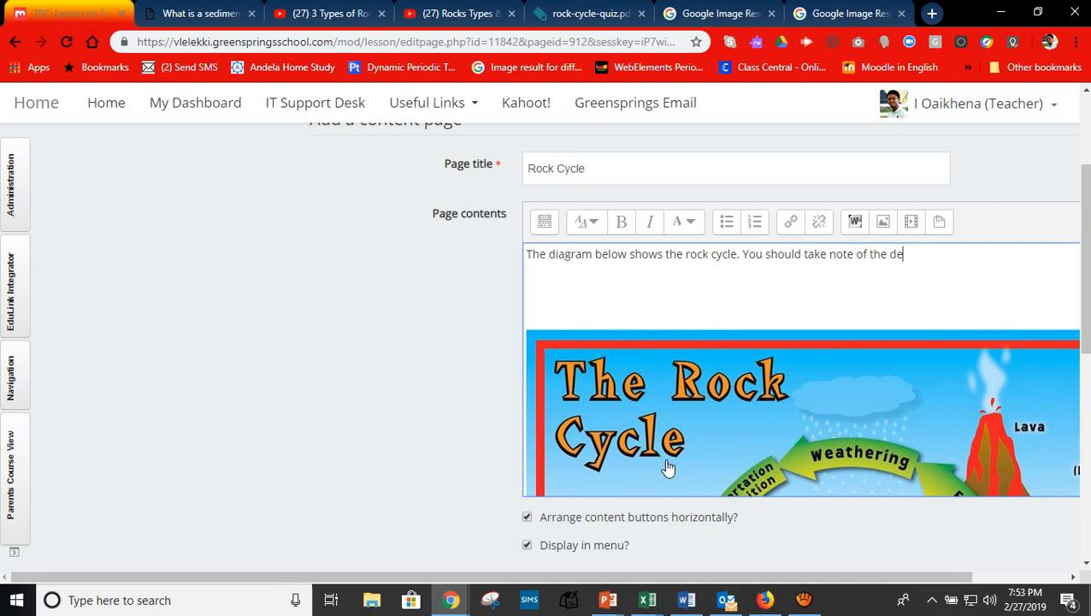
text(finitions i)
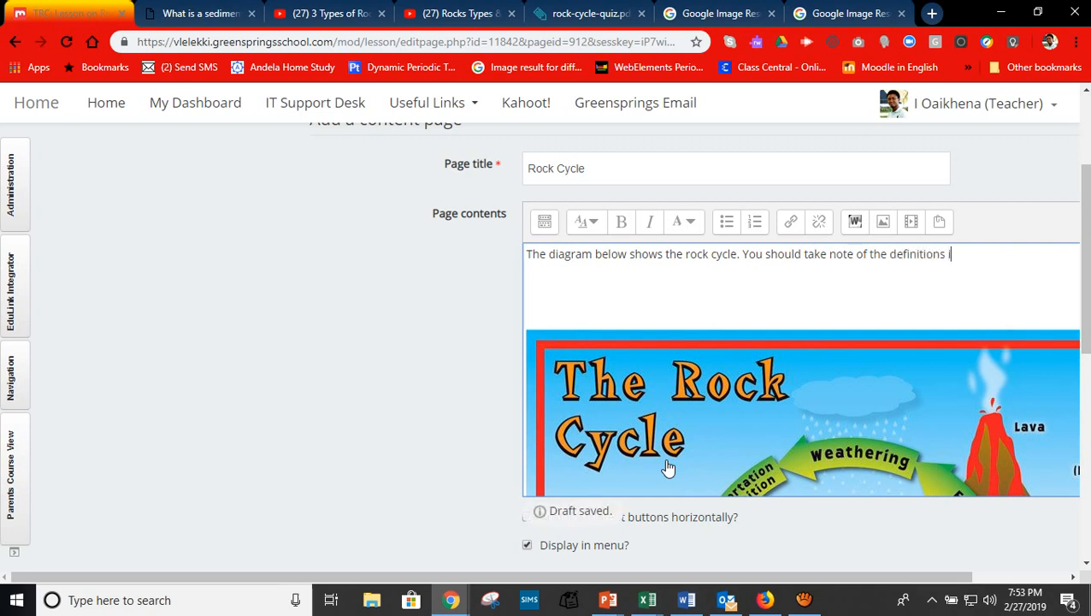
text(n the diagram.)
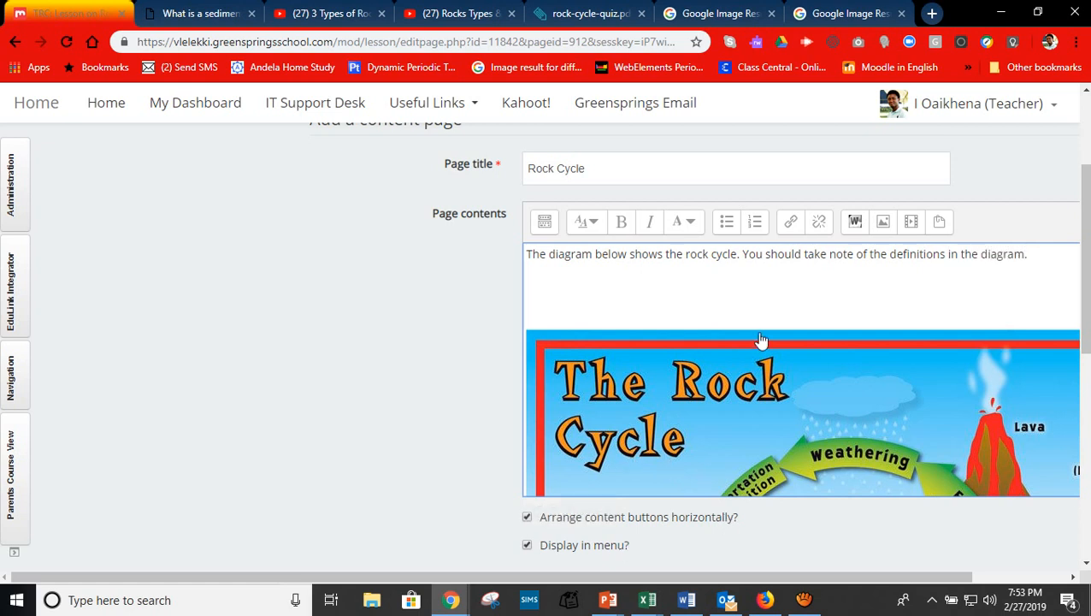
click(632, 311)
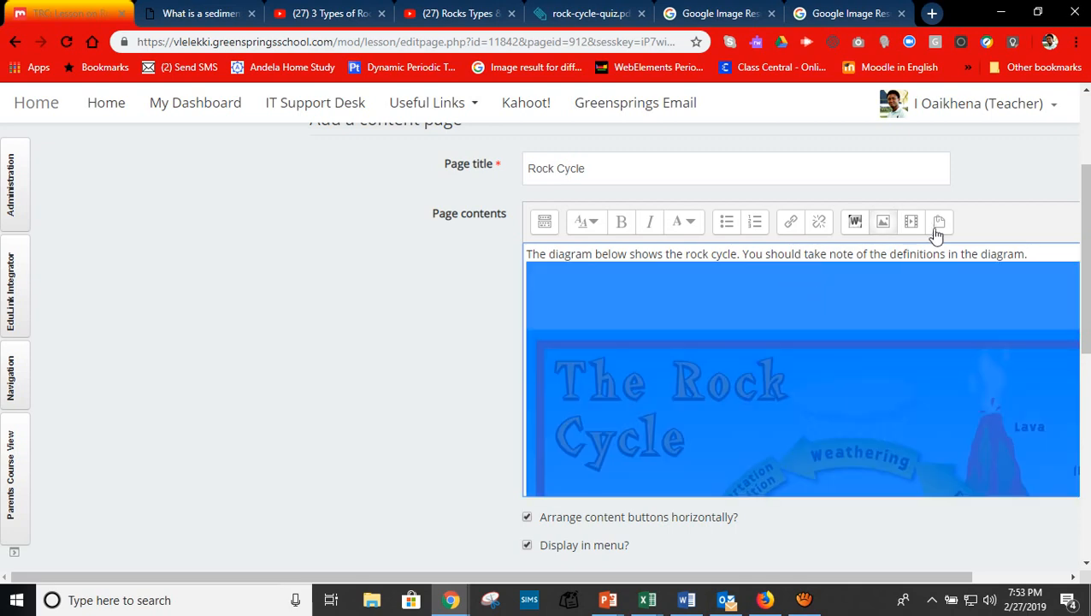
scroll(1042, 283, down, 3)
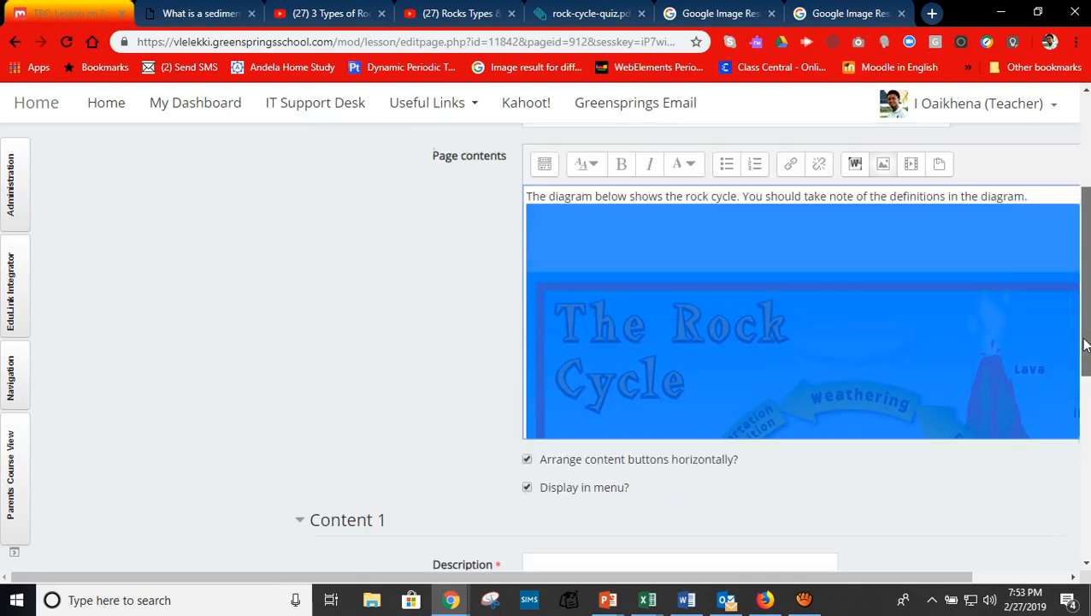
click(865, 172)
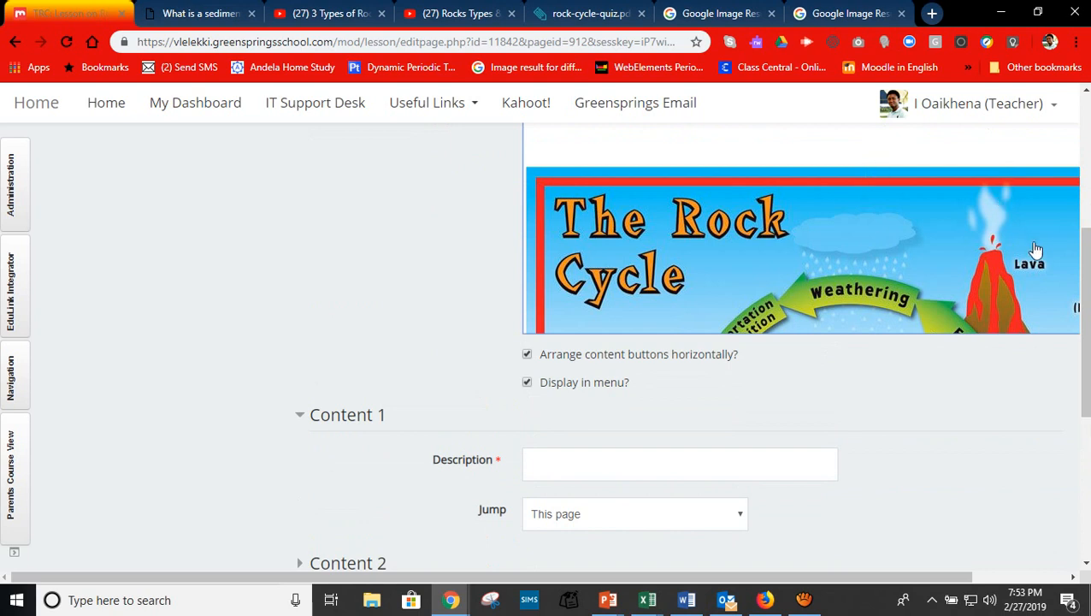
click(1074, 578)
click(1075, 585)
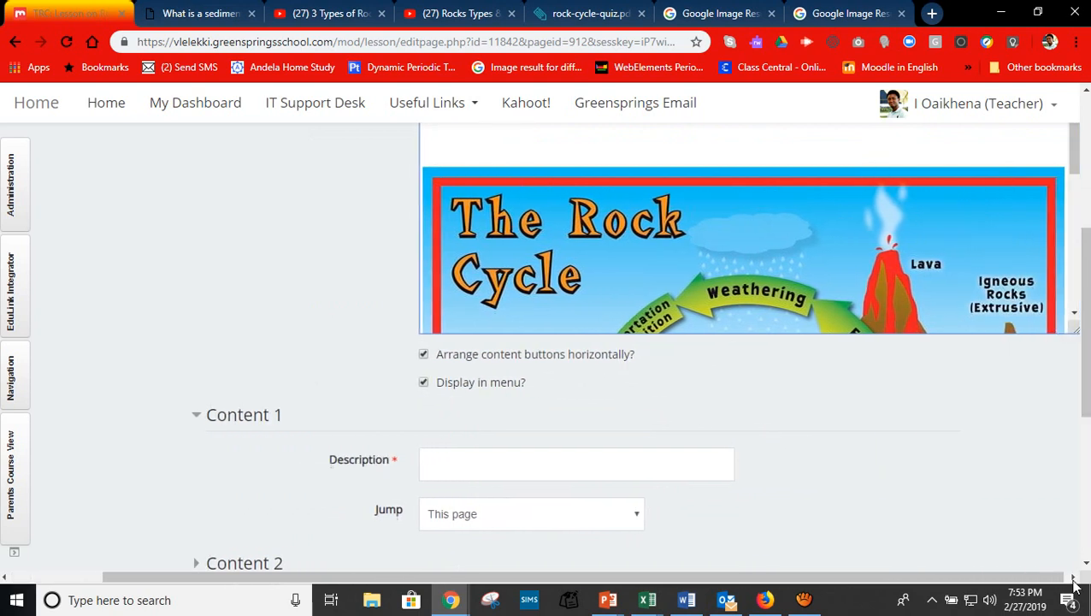
Set Content 1 of the Rock Cycle page to the description "Next page" with the jump Next page, and save the page.
click(1071, 315)
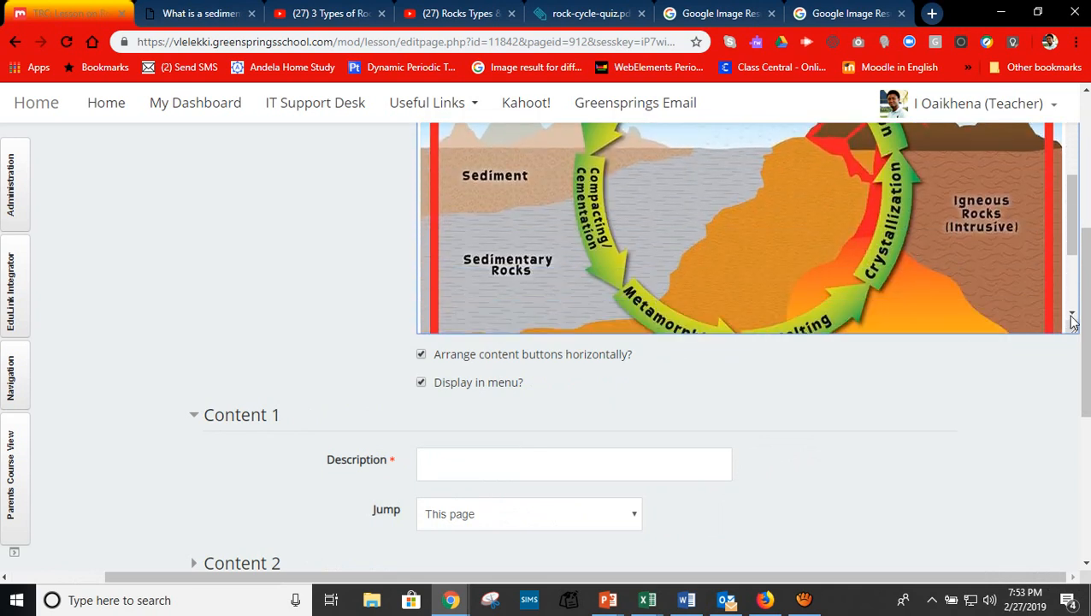
click(1072, 314)
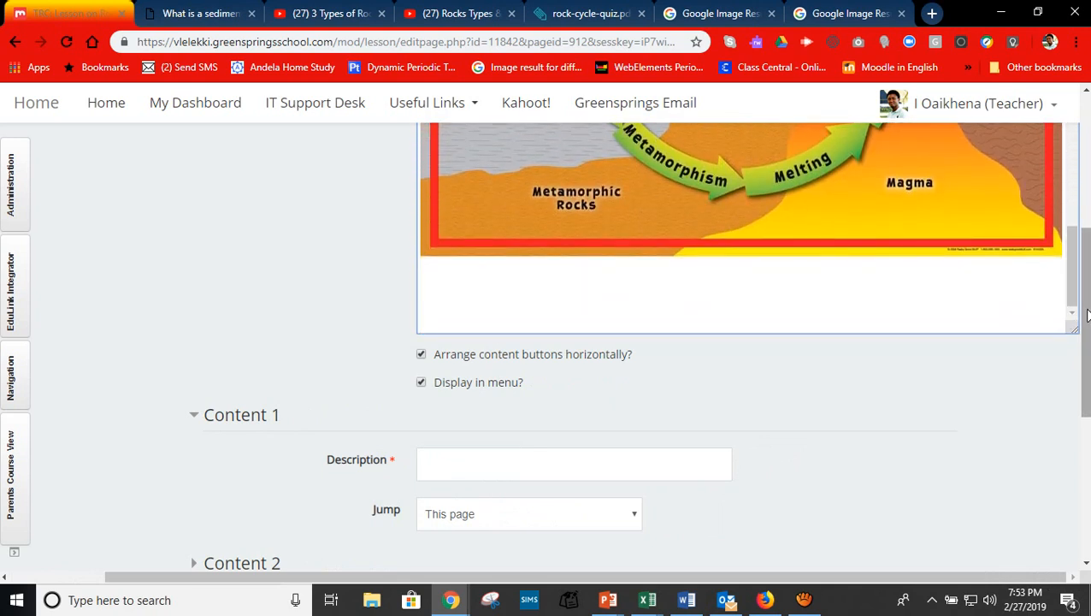
key(ctrl+a)
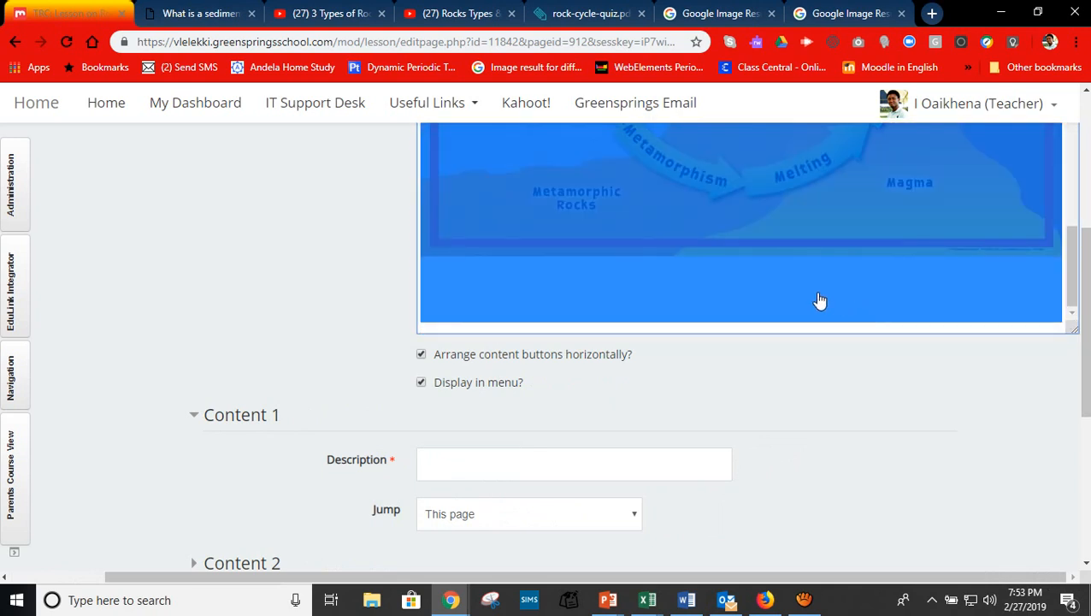
click(818, 301)
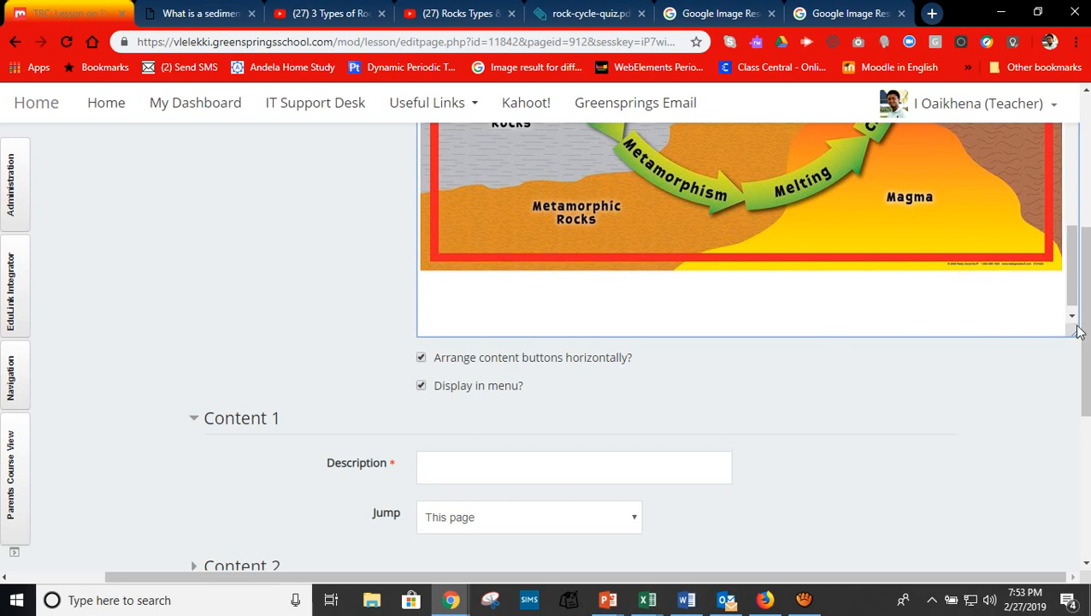
click(554, 462)
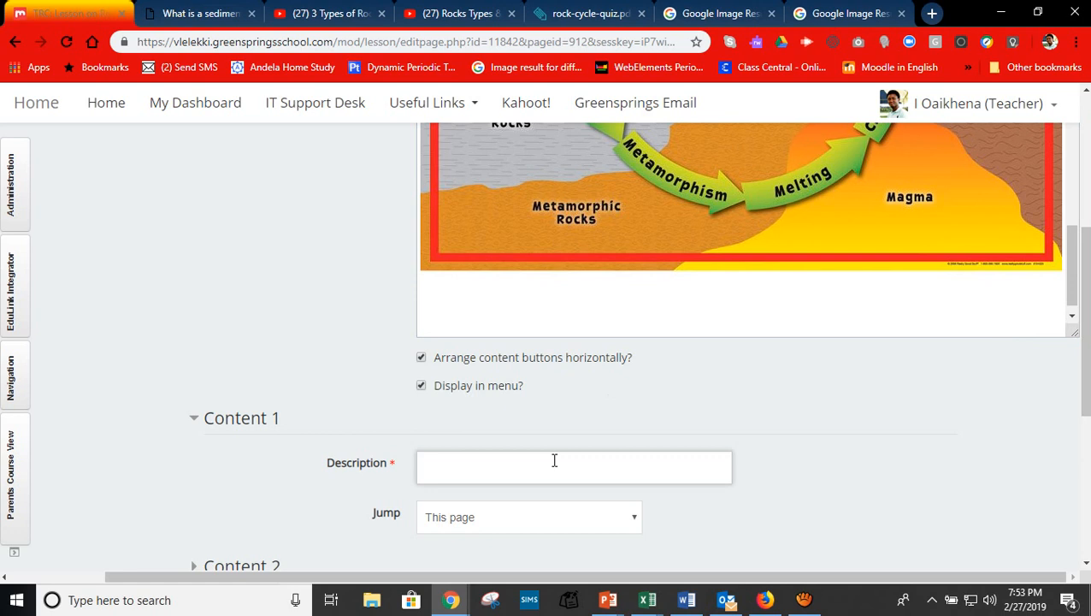
text(Next page)
click(541, 517)
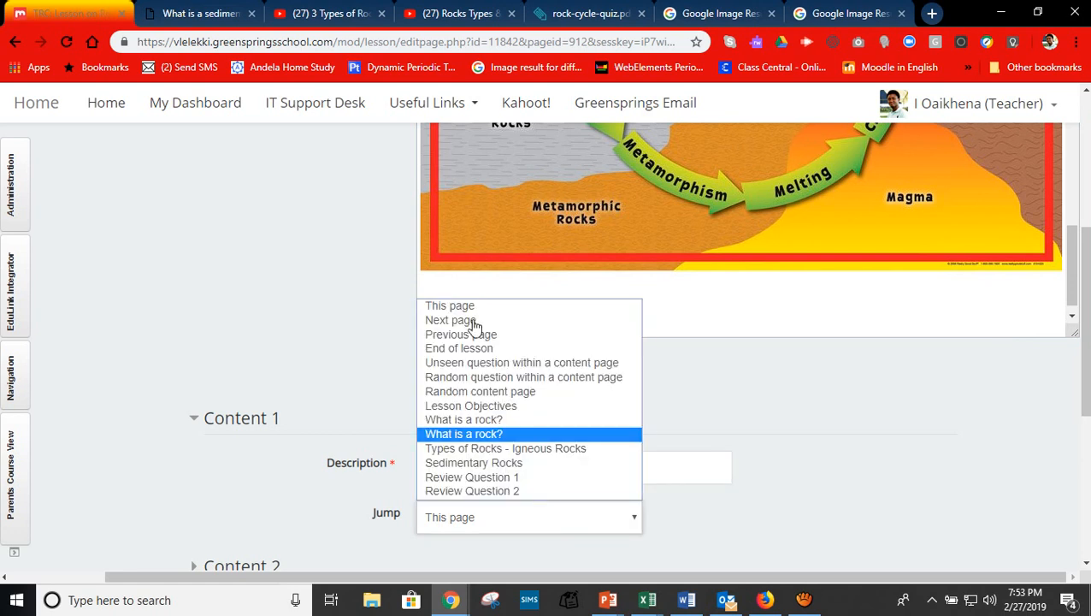
click(460, 318)
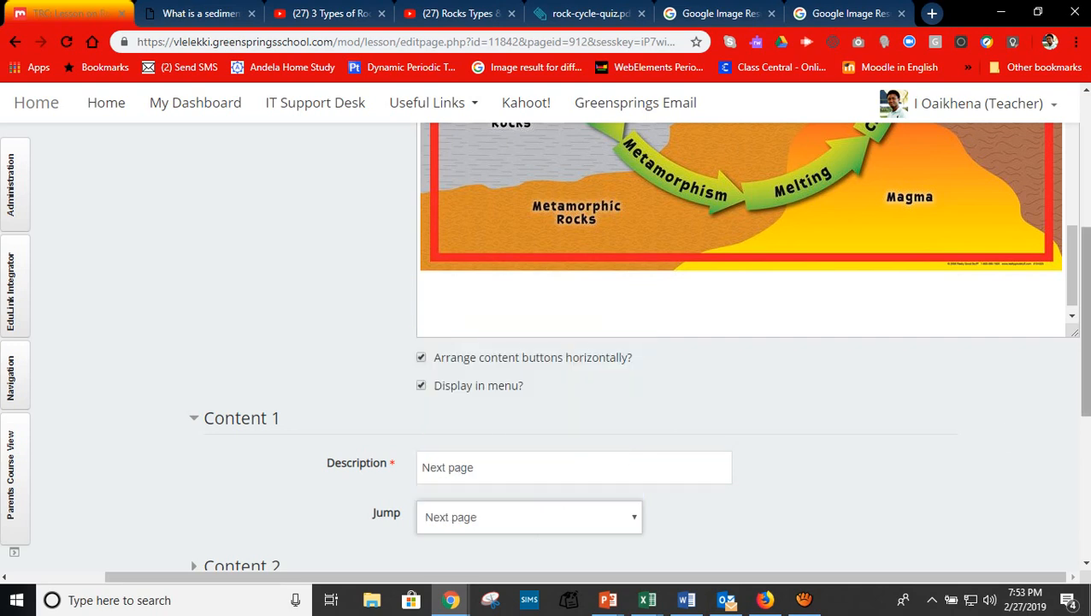
drag(1083, 367, 1079, 473)
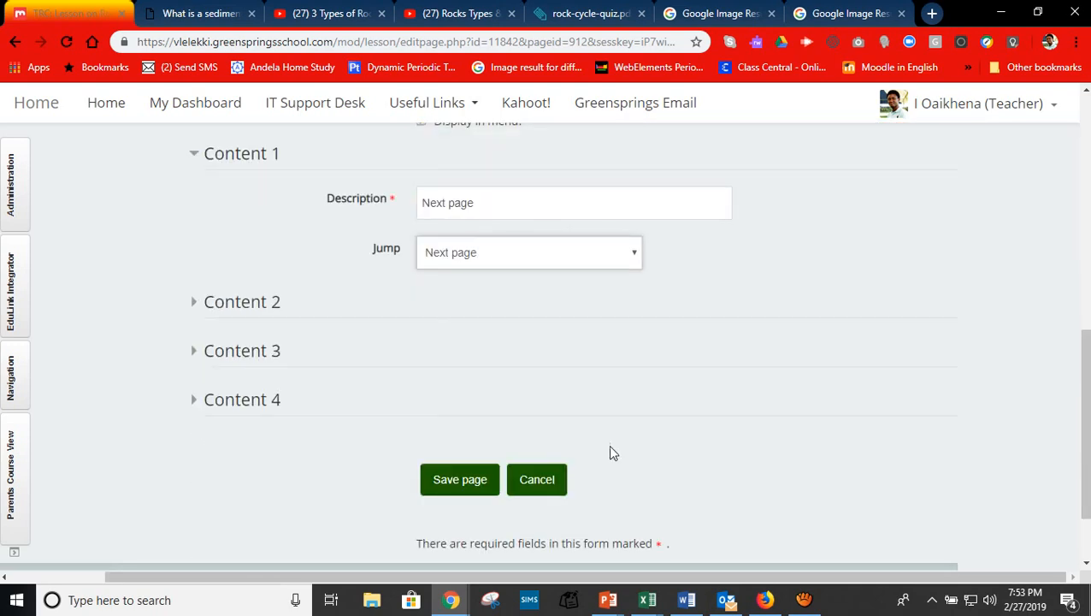
click(467, 486)
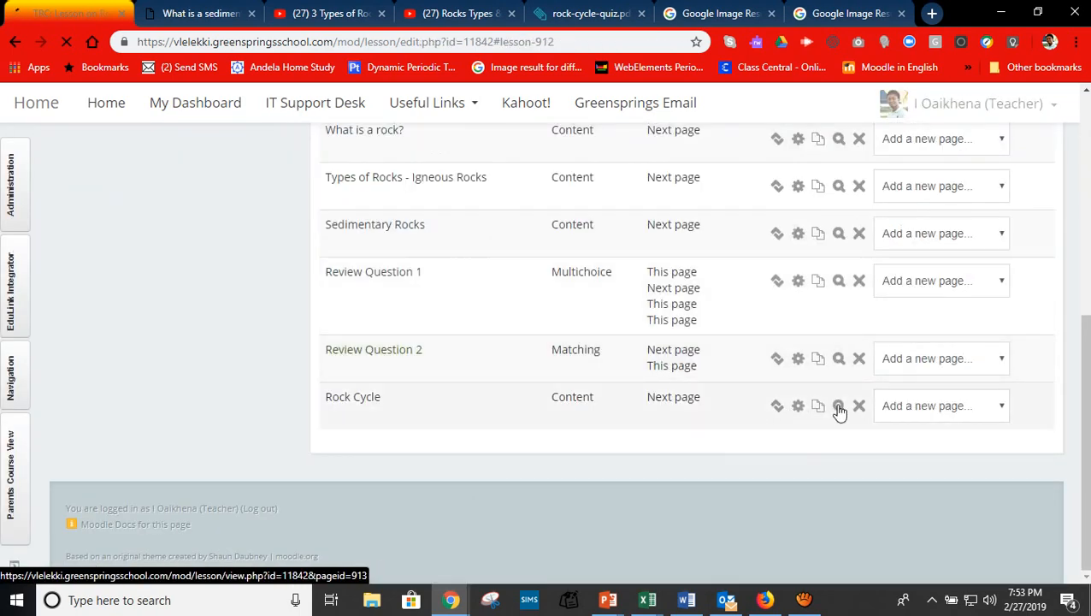
Preview the Rock Cycle page to check its introductory text and diagram, and return to the lesson's editing list.
click(839, 406)
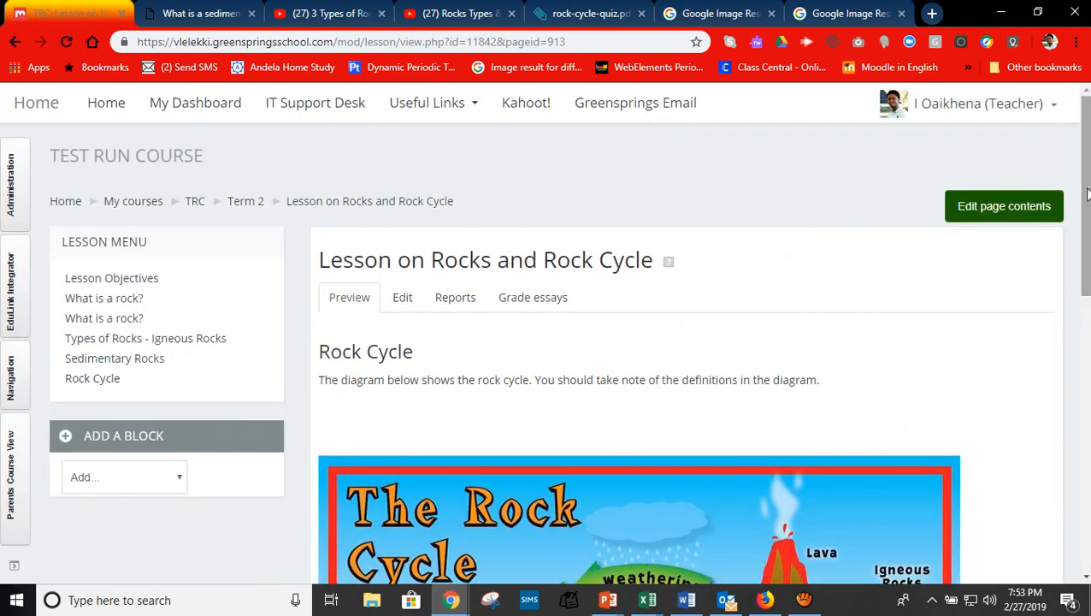
drag(1087, 193, 1076, 247)
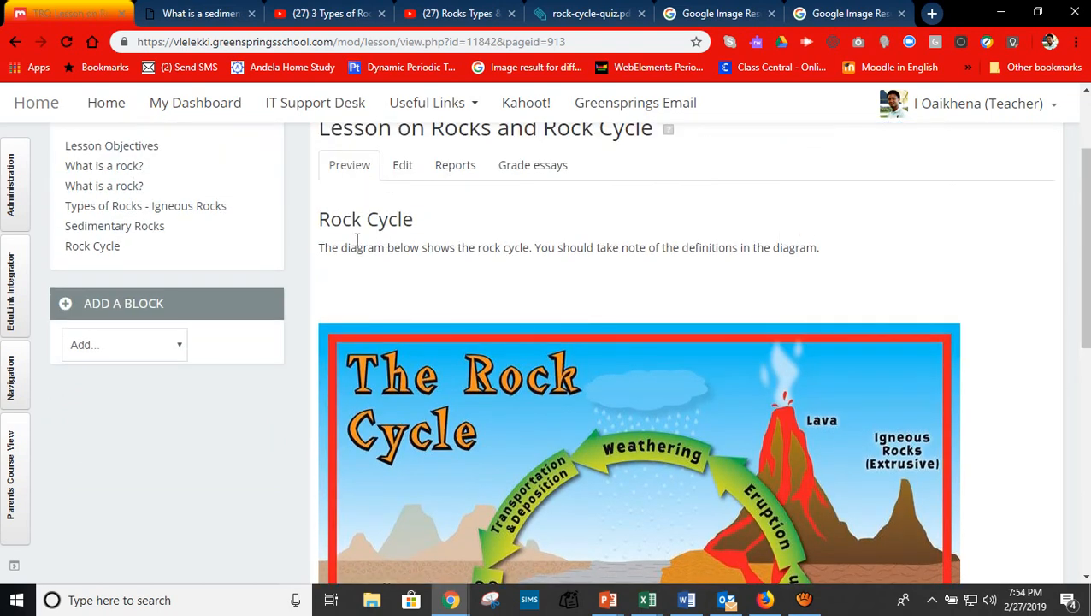
drag(319, 248, 1082, 263)
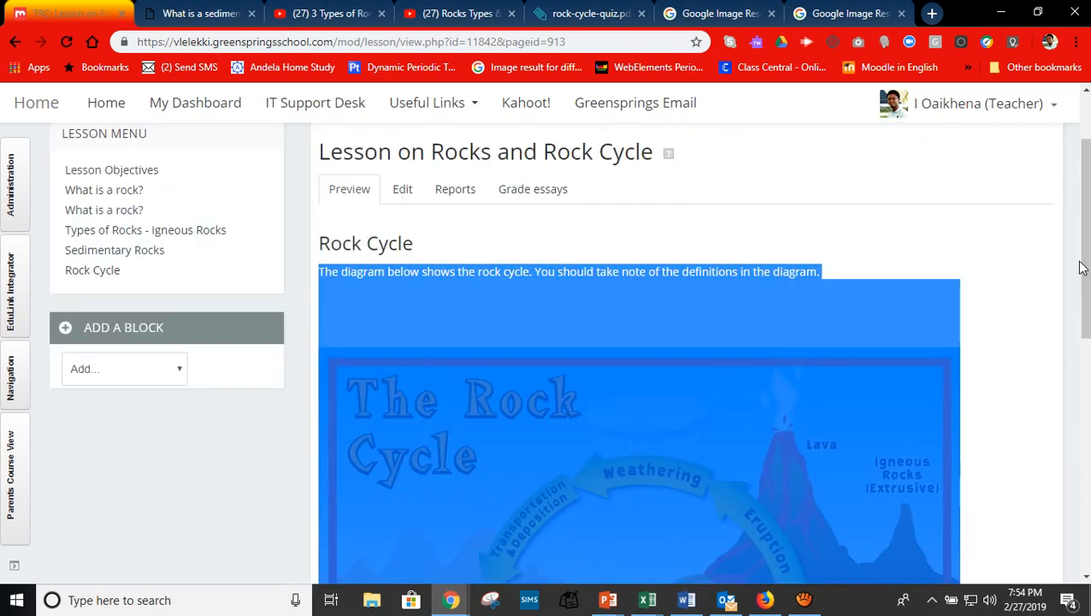
click(403, 191)
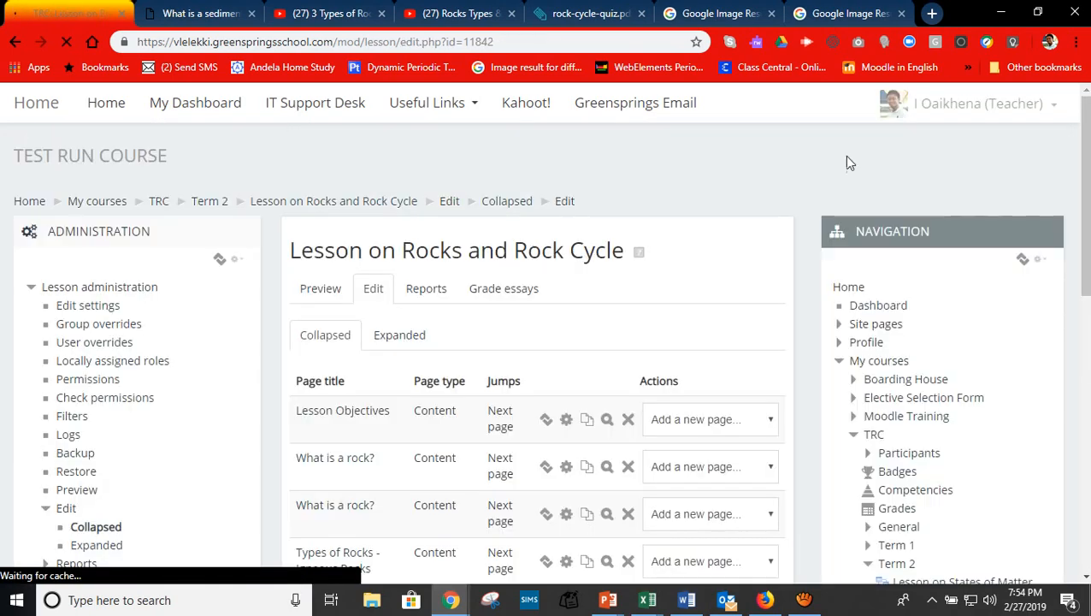
Edit the Rock Cycle page and give Content 2 the description "What is a rock?" with the first "What is a rock?" page as its jump.
drag(1086, 217, 1083, 410)
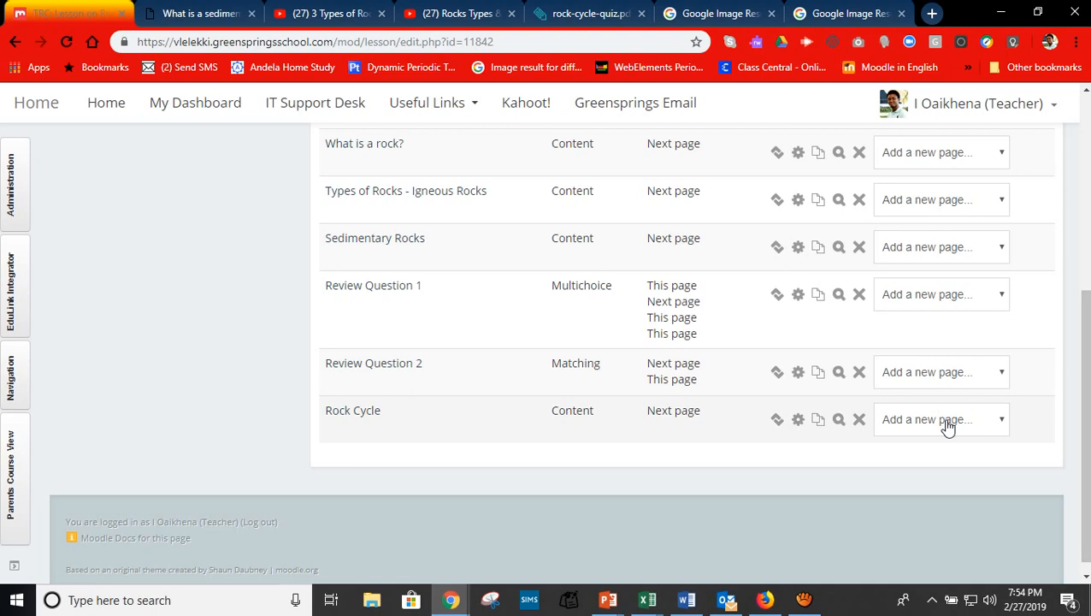
drag(1083, 370, 1082, 343)
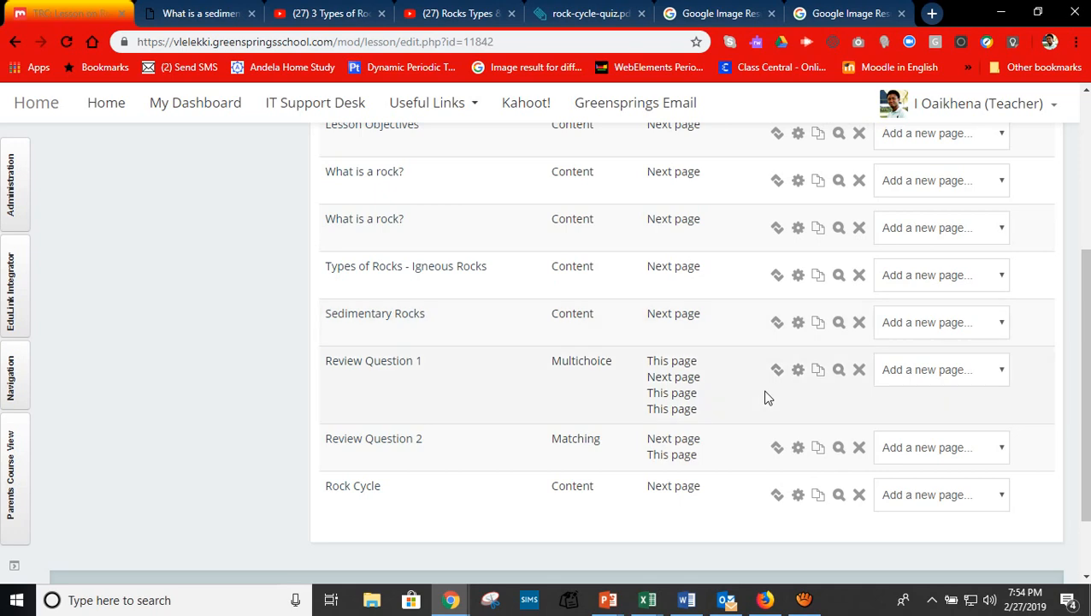
click(798, 496)
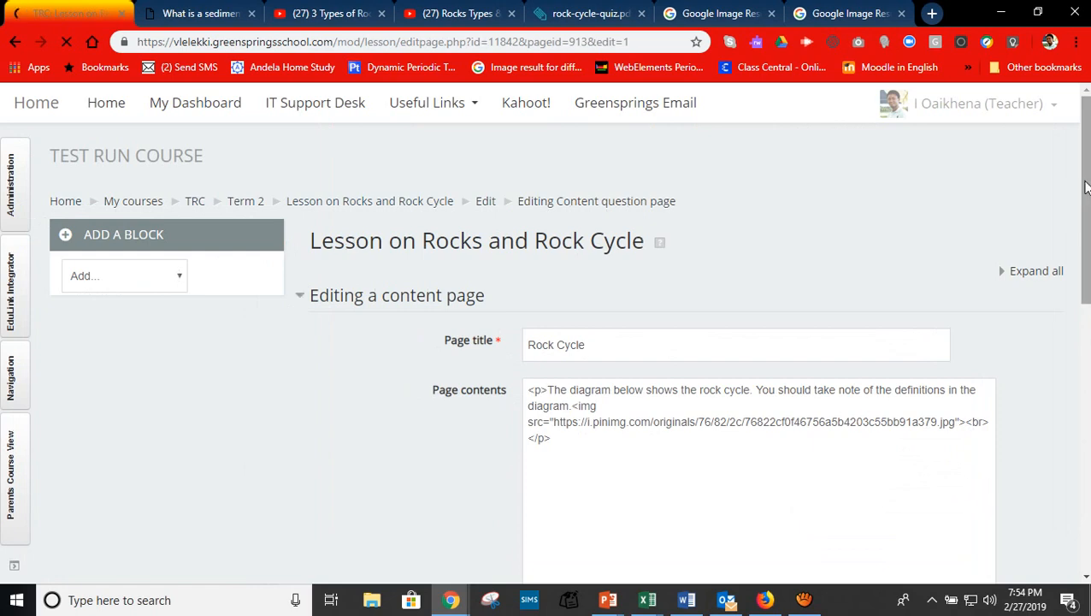
drag(1084, 175, 1085, 392)
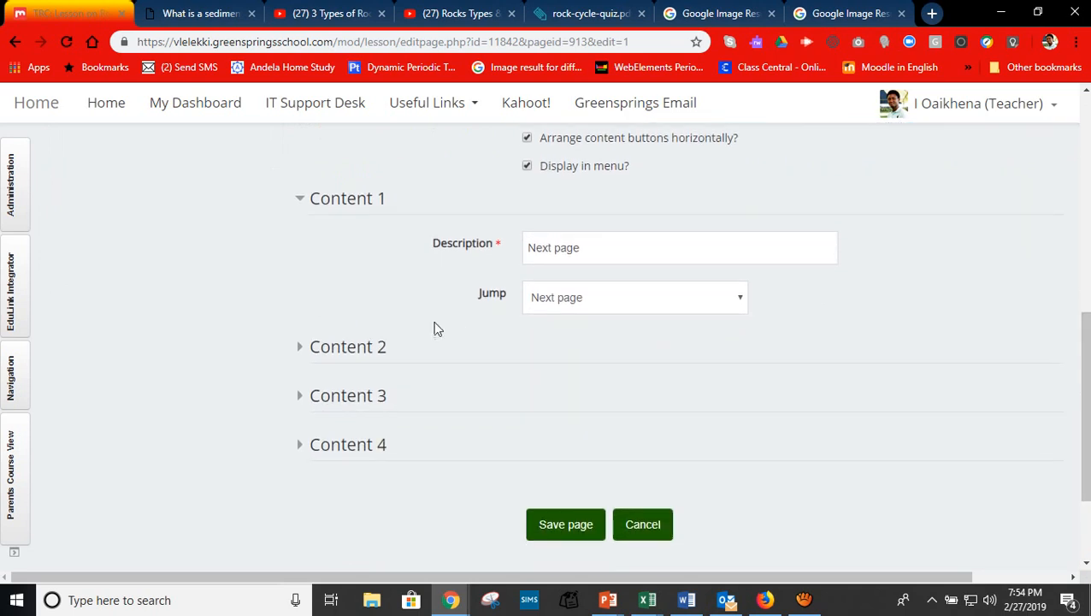
click(301, 348)
click(570, 397)
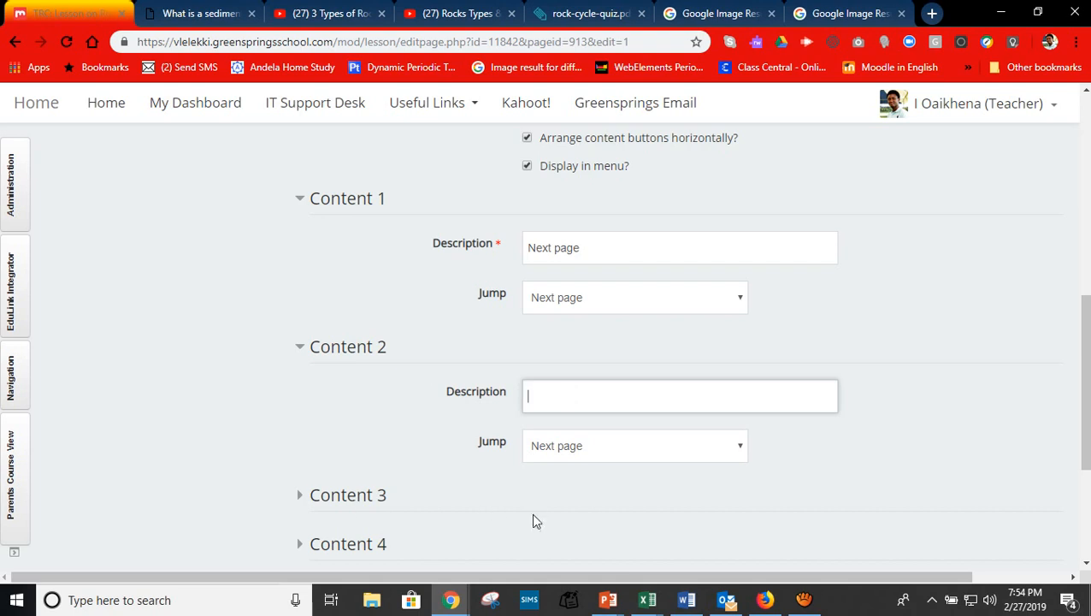
text(What is it)
key(BackSpace)
key(BackSpace)
text(a rock?)
click(584, 449)
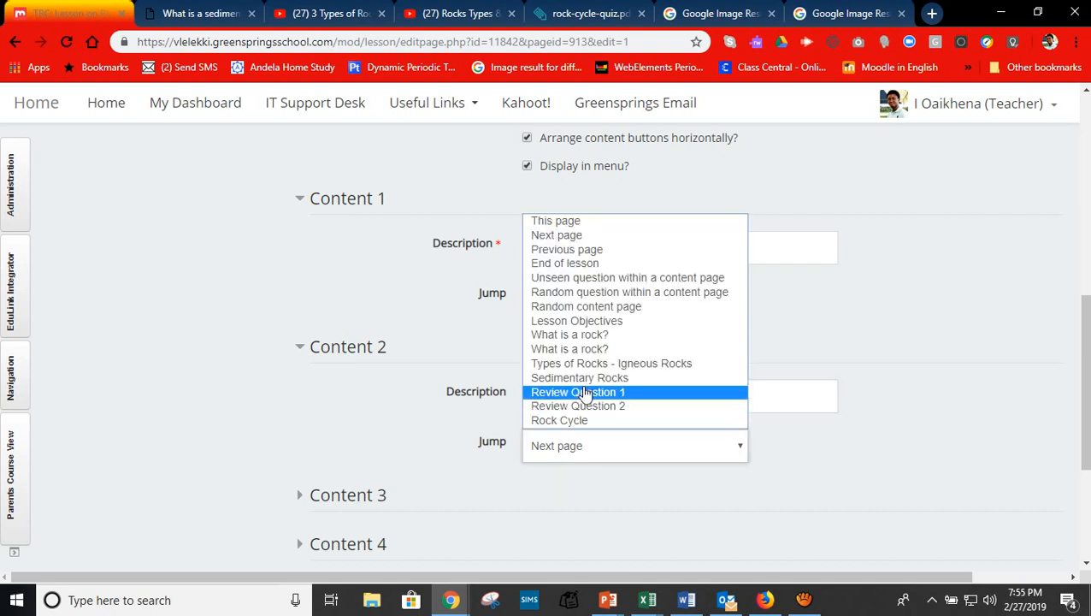
click(571, 336)
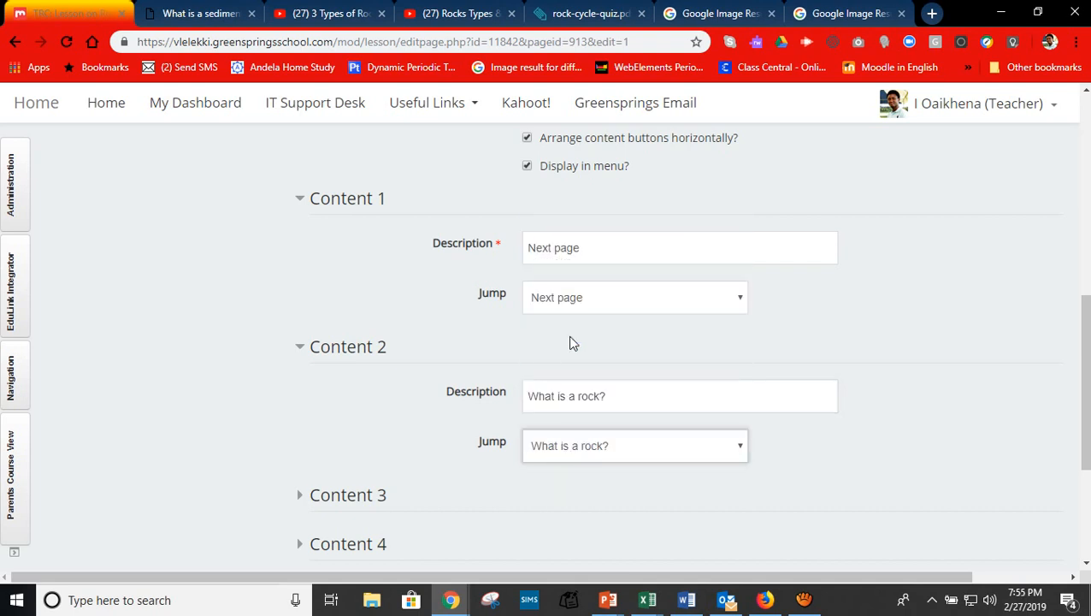
drag(620, 397, 512, 400)
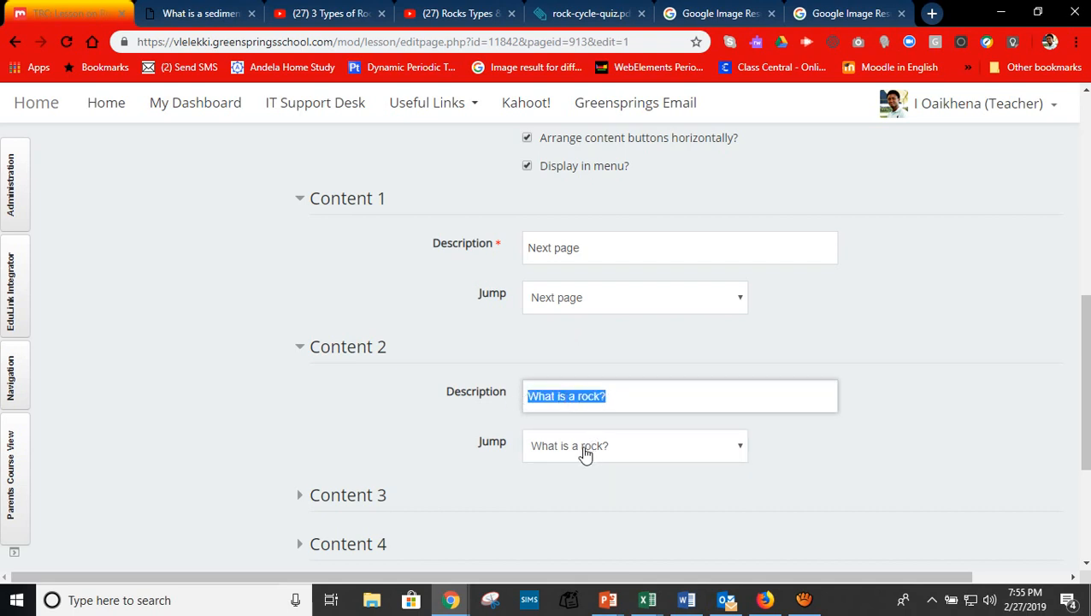
Set Content 3 to the description "Types of Rocks" with a jump to "Types of Rocks - Igneous Rocks", and save the Rock Cycle page.
scroll(230, 303, down, 3)
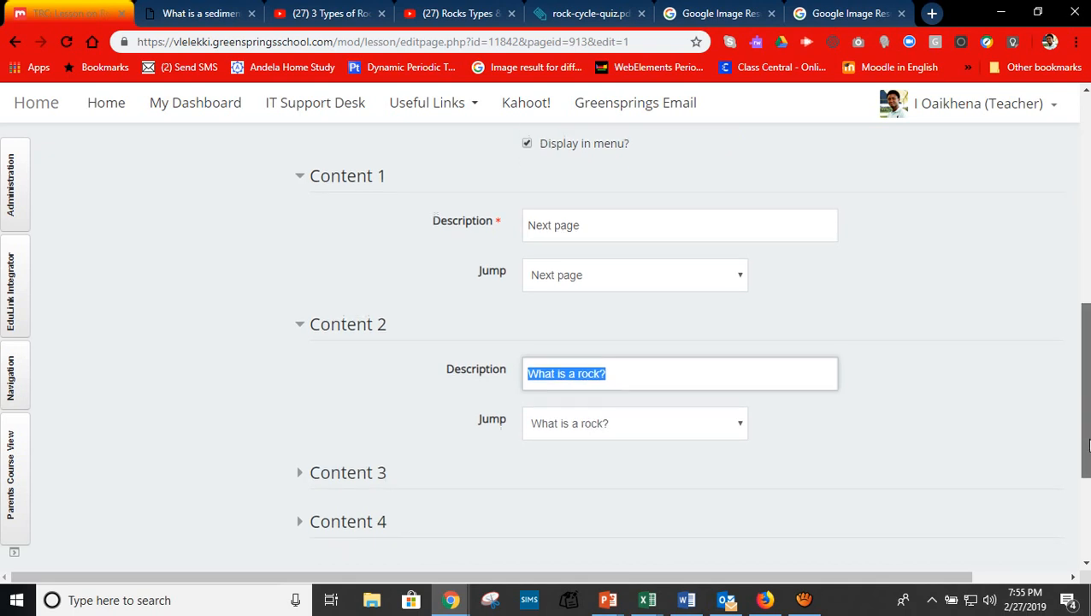
click(297, 291)
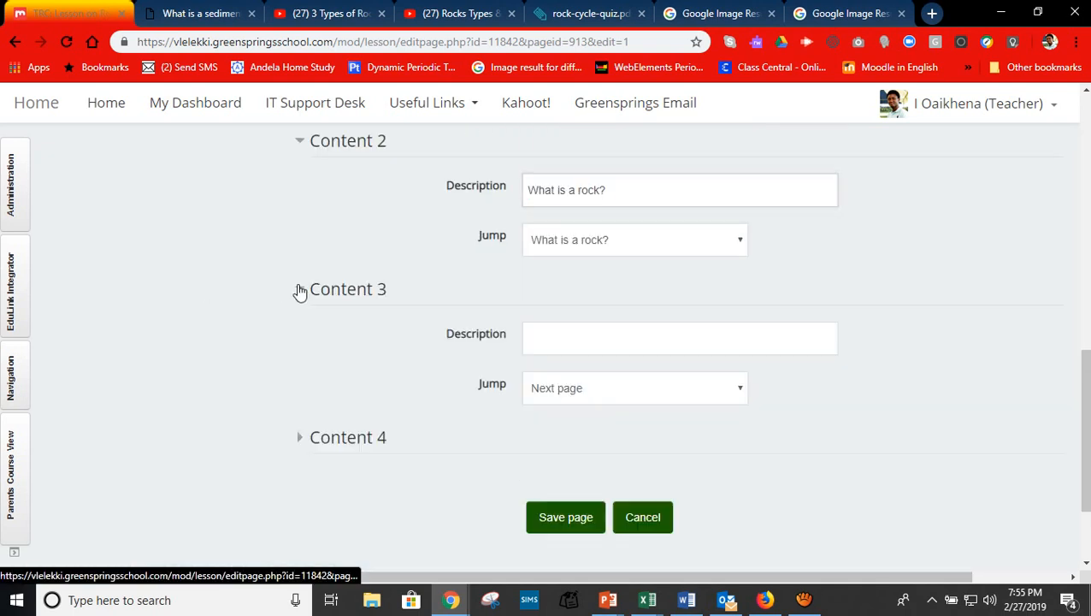
click(556, 346)
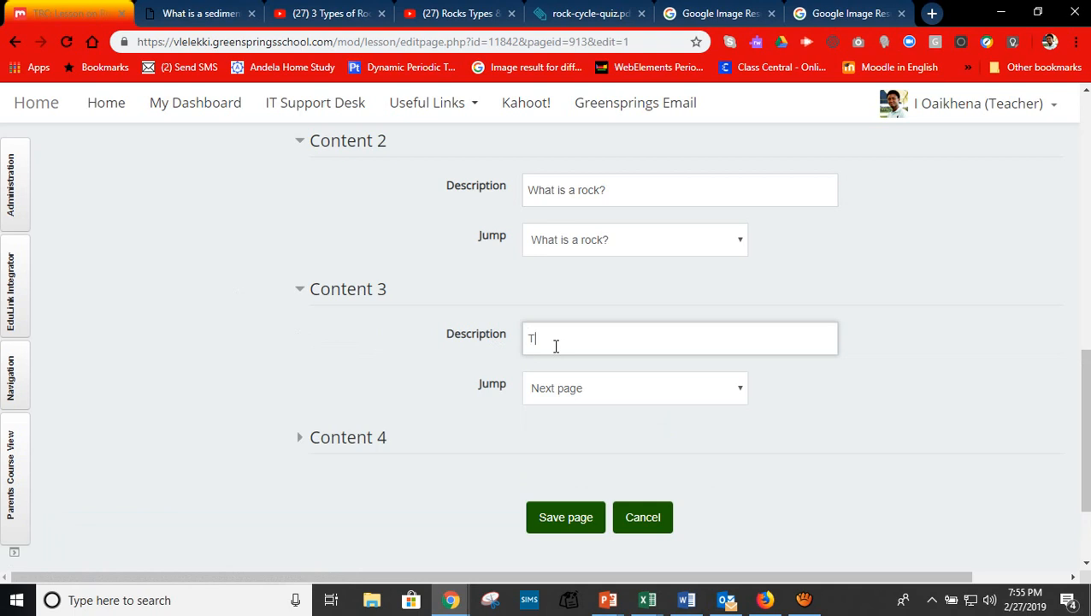
text(Types of Rocks)
click(569, 389)
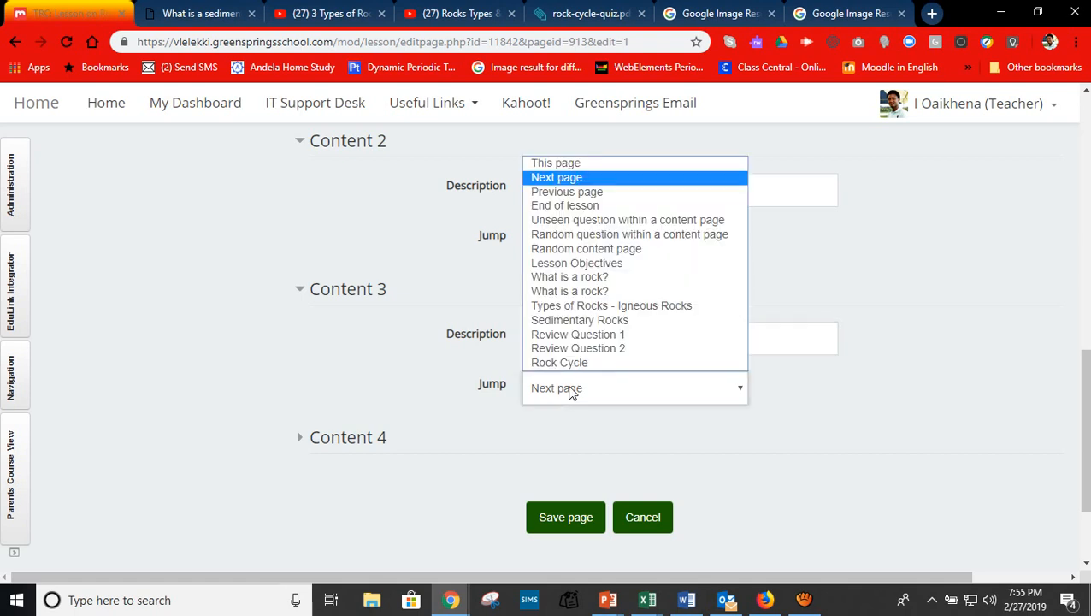
click(569, 308)
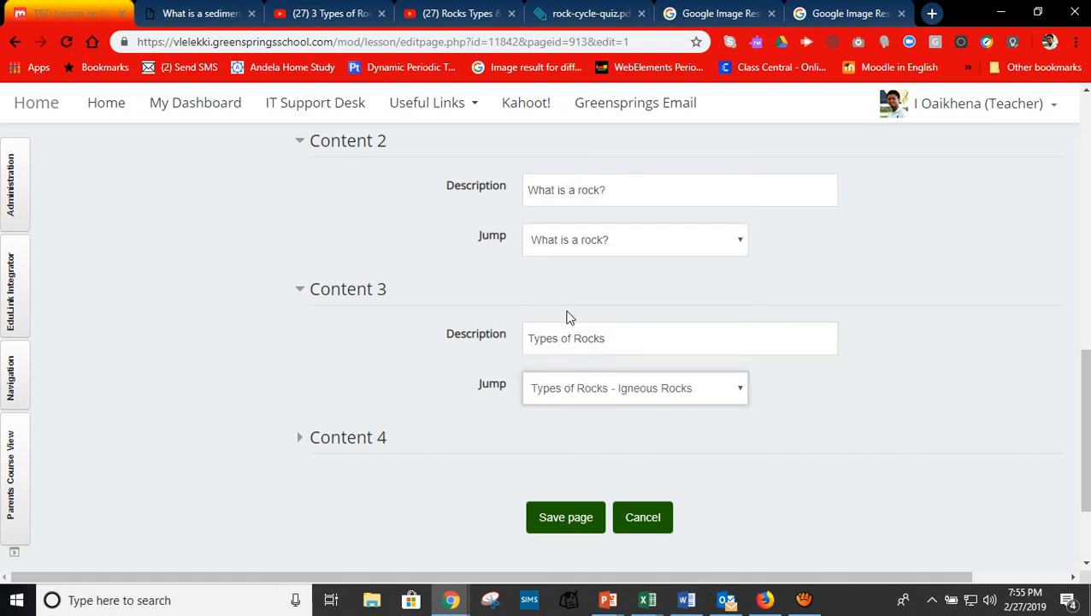
click(571, 518)
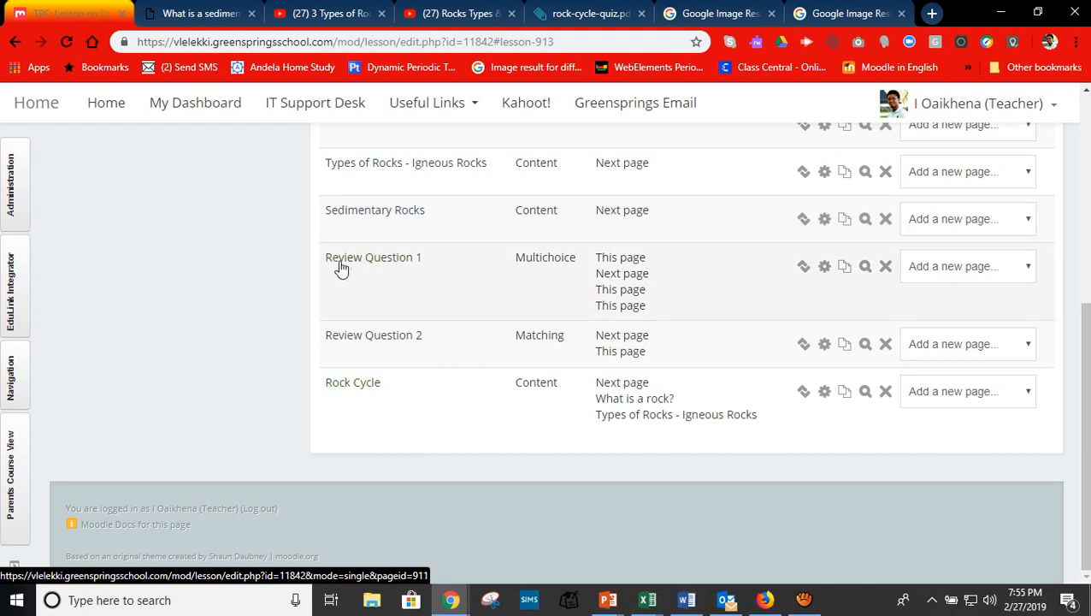
Edit Review Question 1 and enter "Yipee! That is correct, please click on next to process." as the response of Answer 1.
click(825, 267)
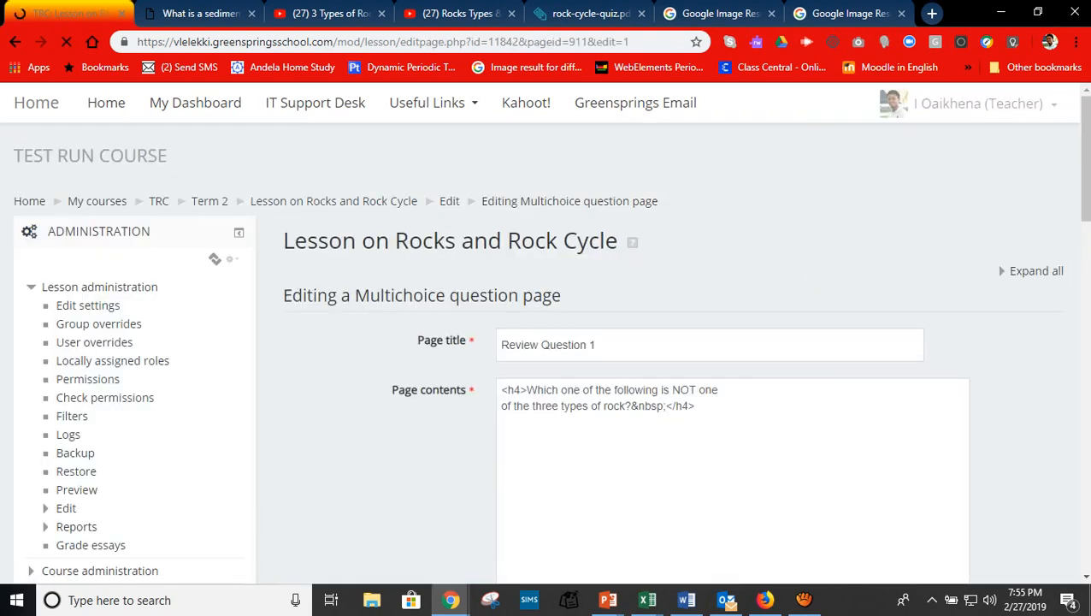
drag(1087, 141, 1087, 266)
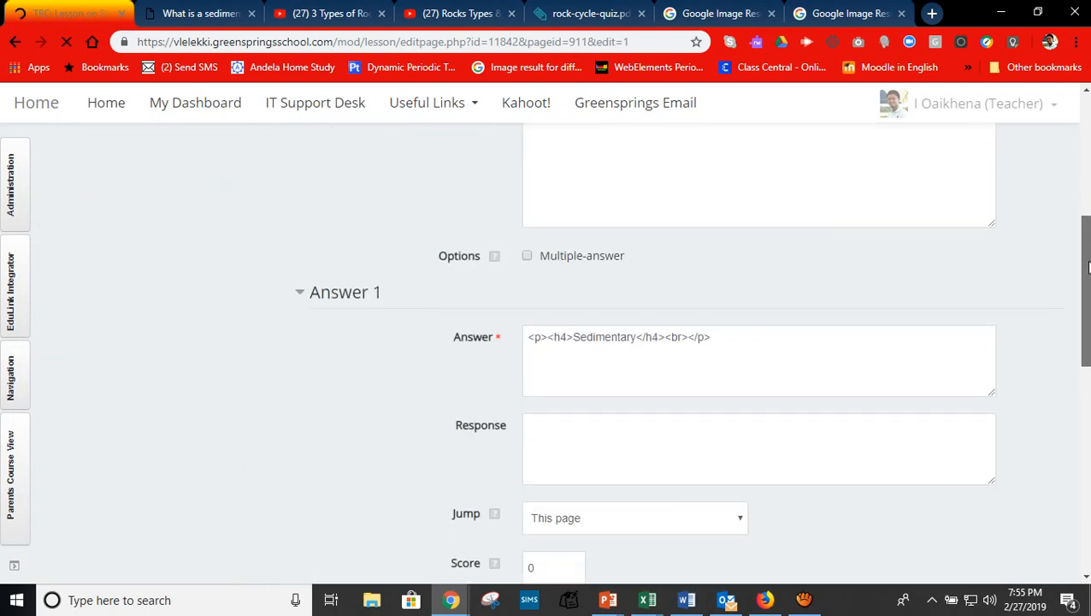
drag(1088, 267, 1087, 308)
click(802, 354)
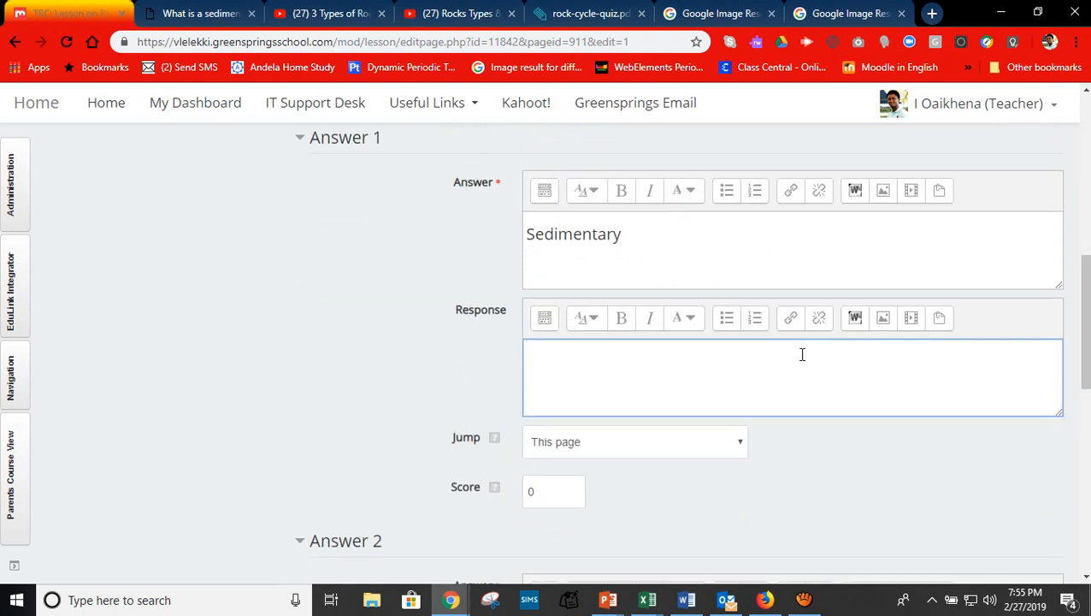
text(Yipee! That is correct)
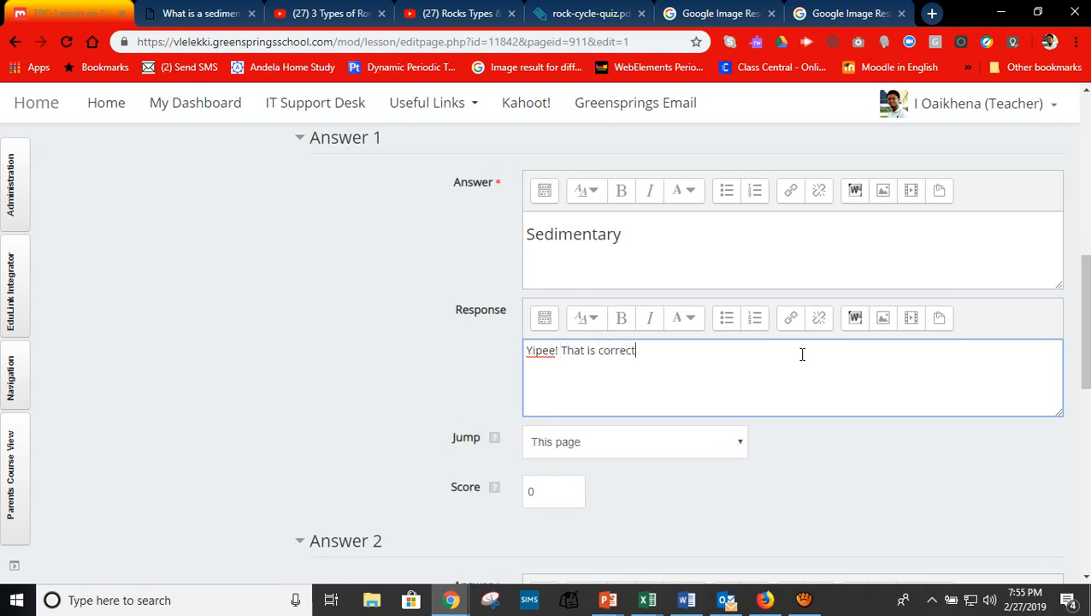
text(, please click on nex)
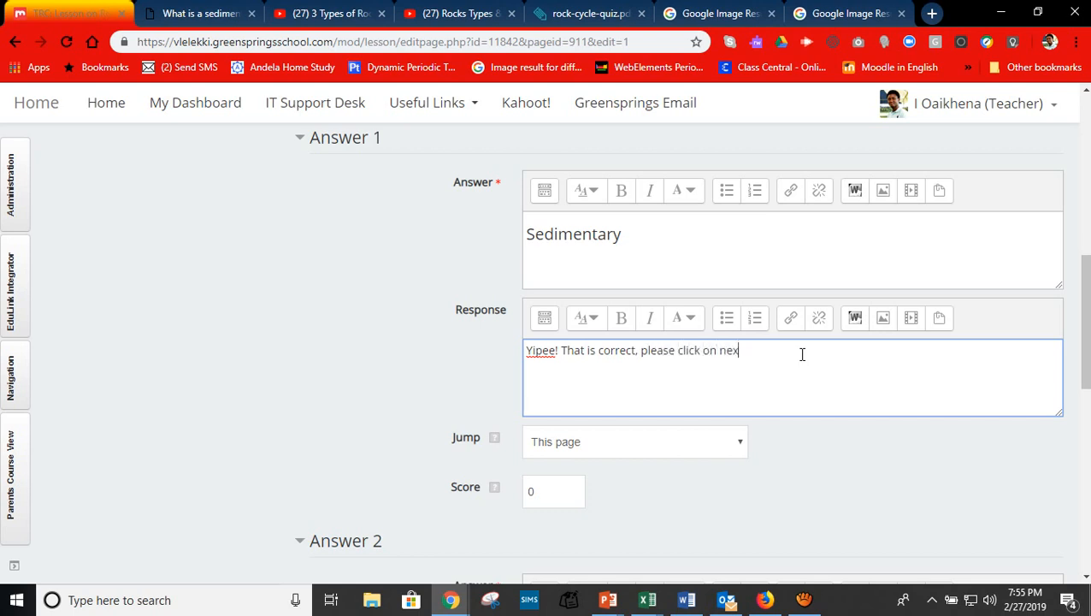
text(t to proces)
text(s.)
drag(808, 351, 526, 357)
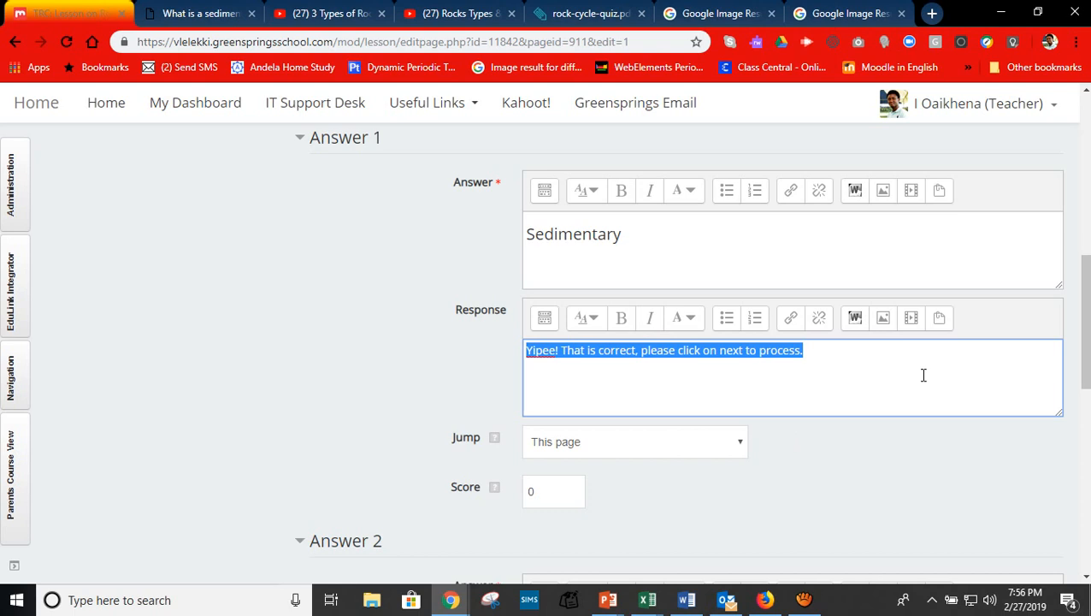
Go to the empty response of Answer 2, Lava, and save the Review Question 1 page.
drag(1080, 301, 1086, 480)
click(580, 317)
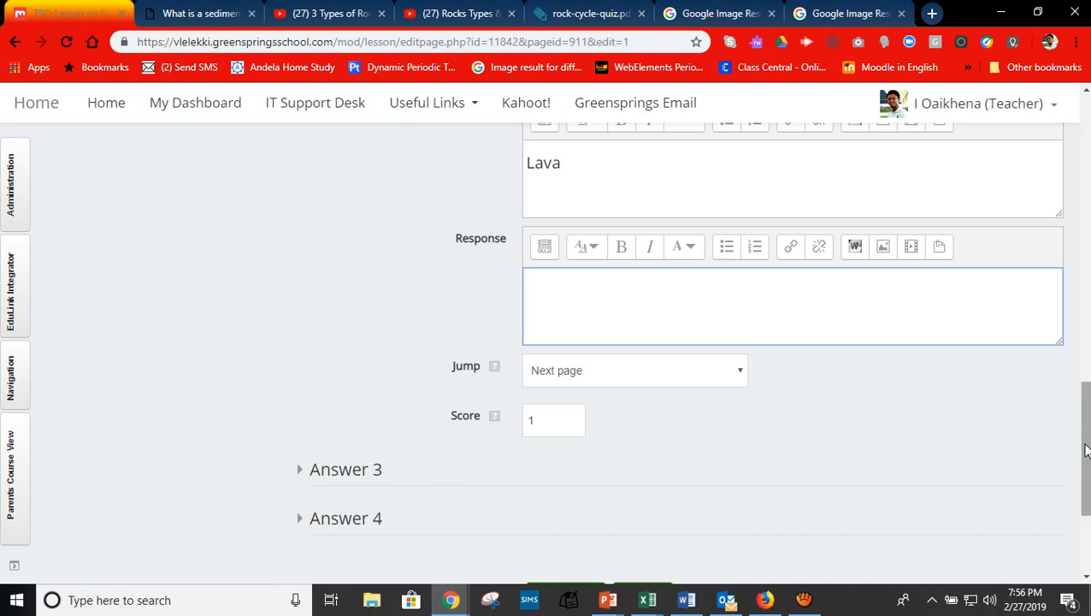
drag(1084, 425, 1084, 481)
click(566, 397)
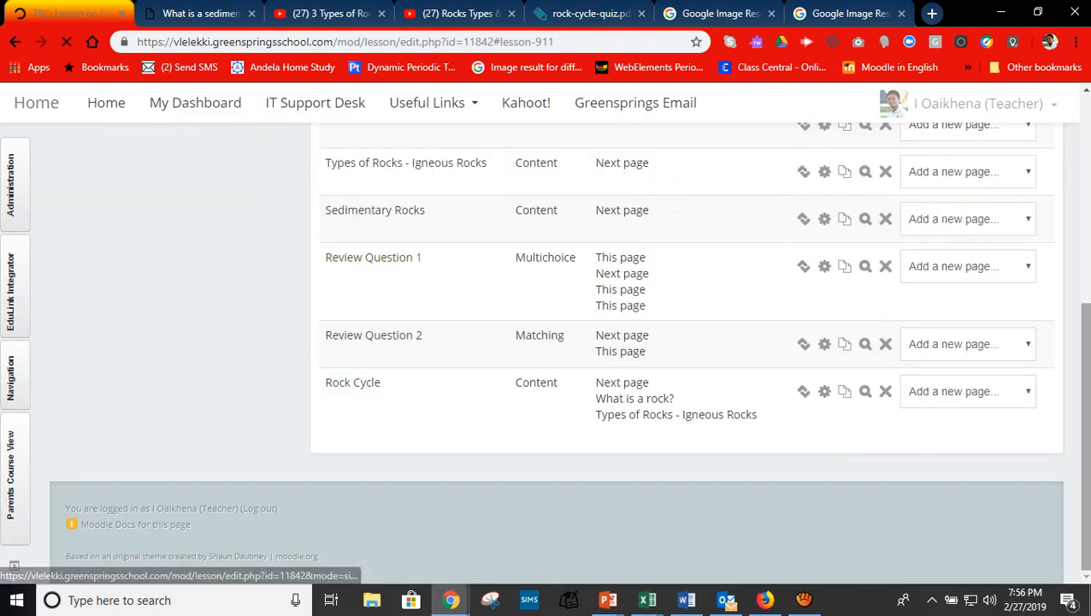
drag(1084, 417, 1079, 209)
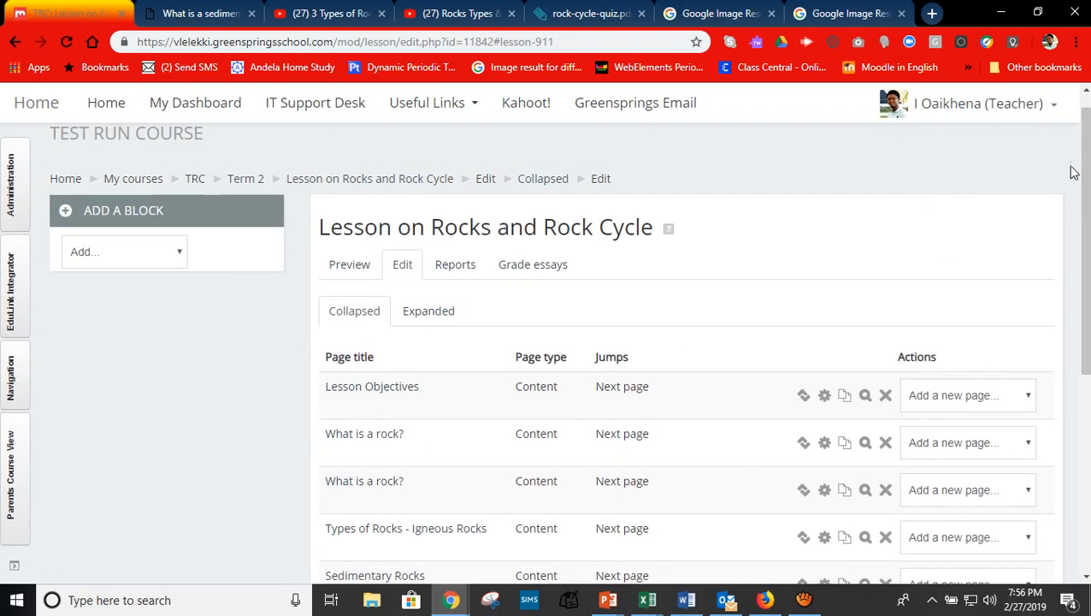
click(1052, 107)
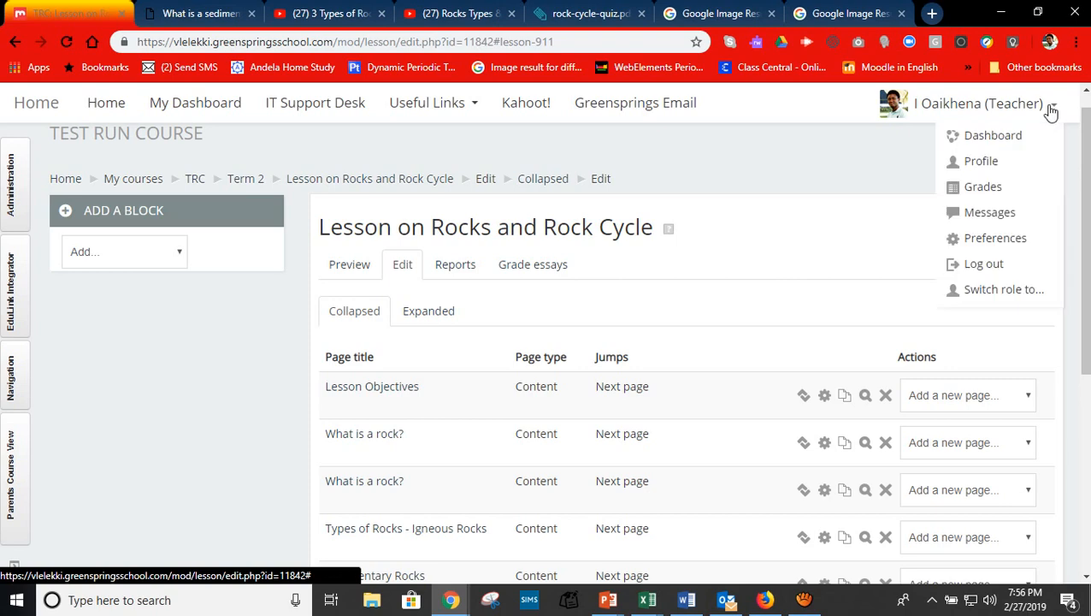
click(1009, 289)
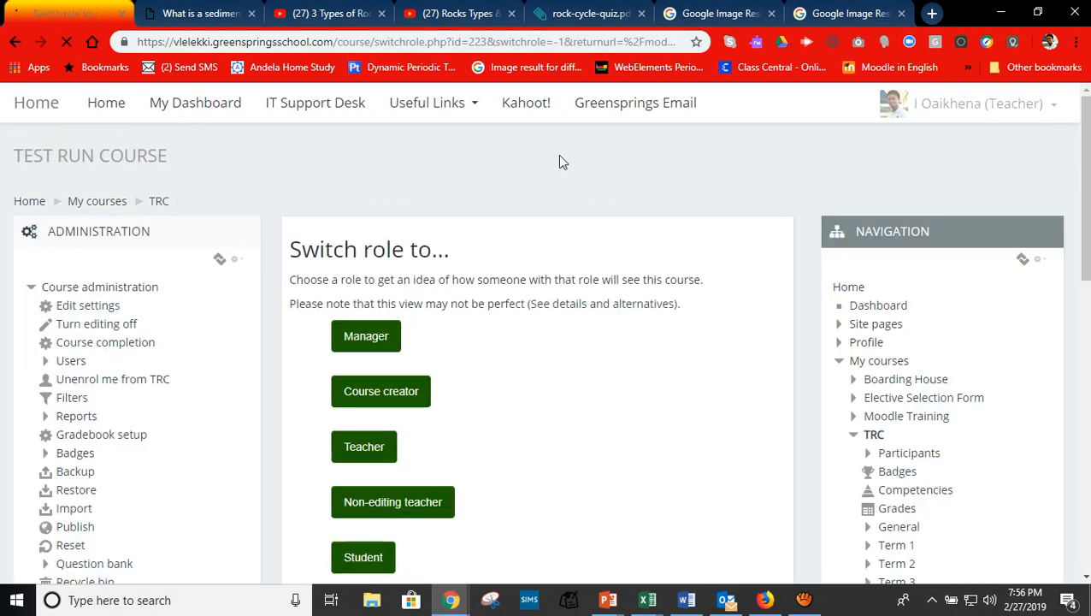
click(385, 558)
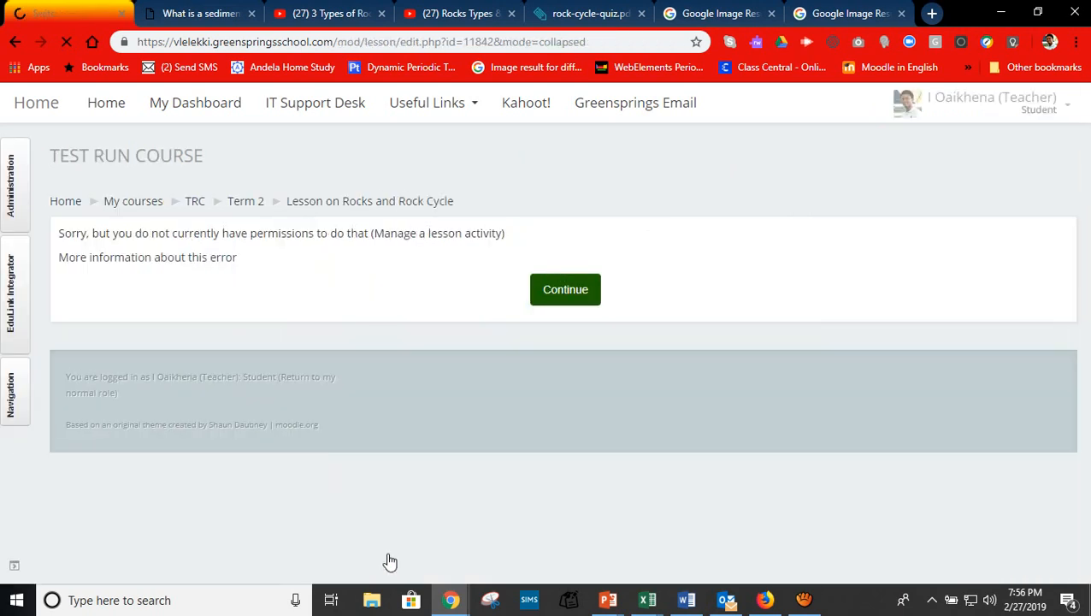
click(554, 291)
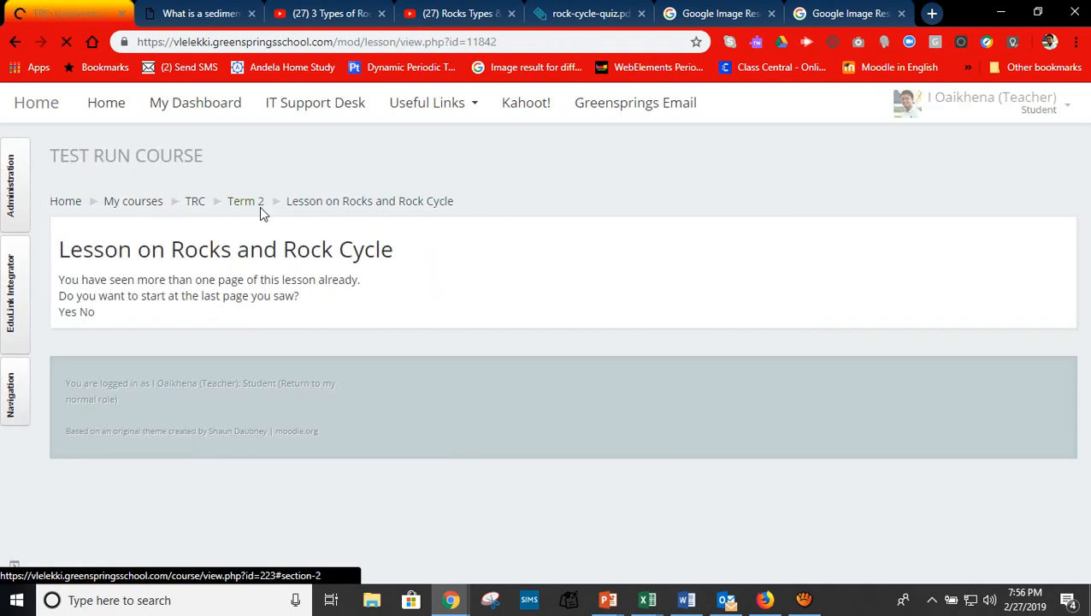
click(11, 218)
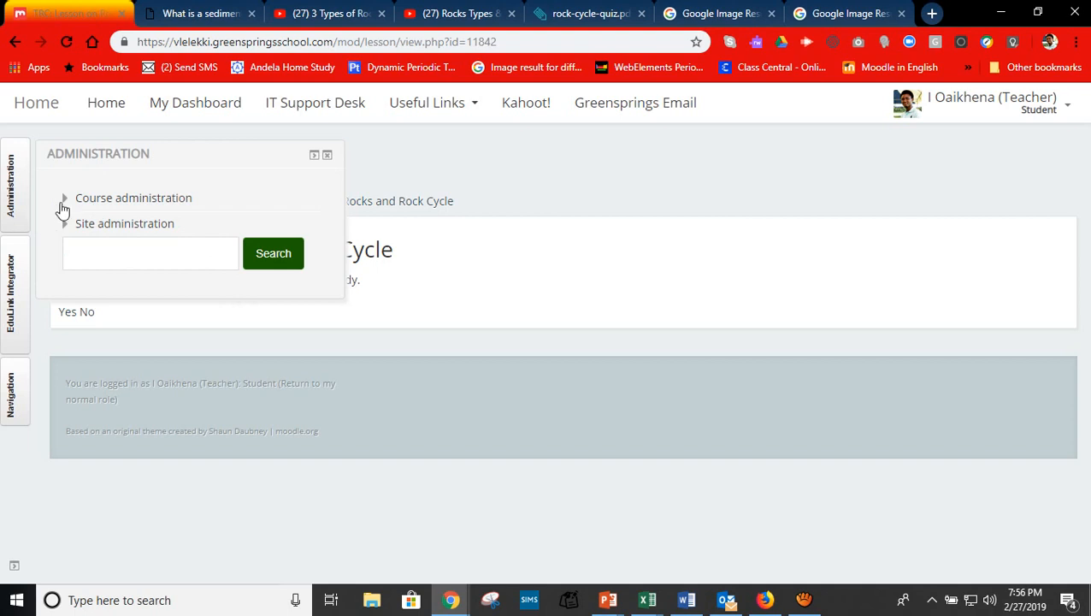
click(63, 205)
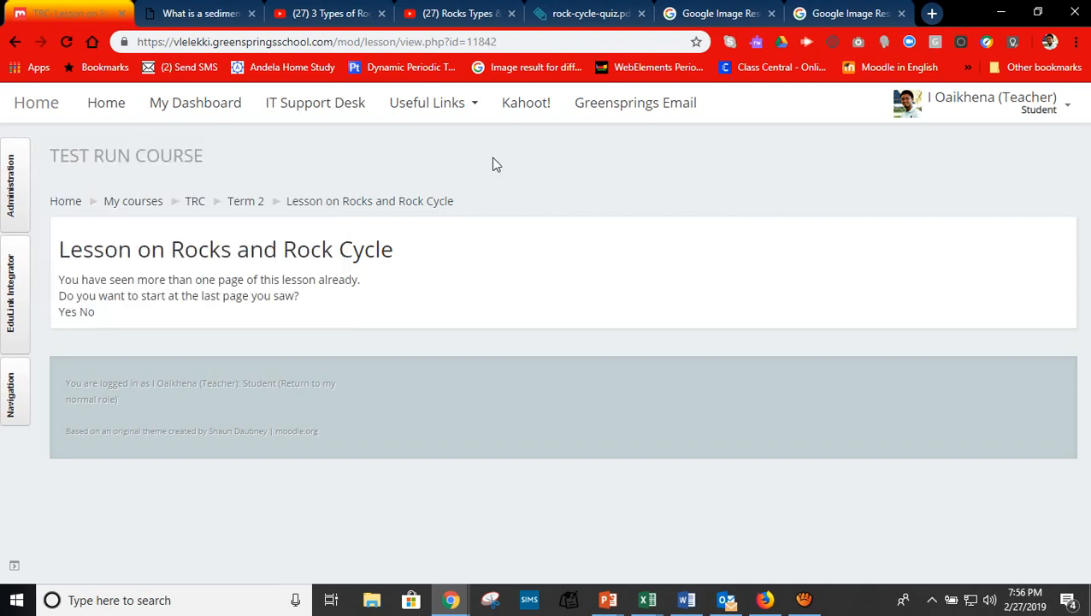
click(1070, 104)
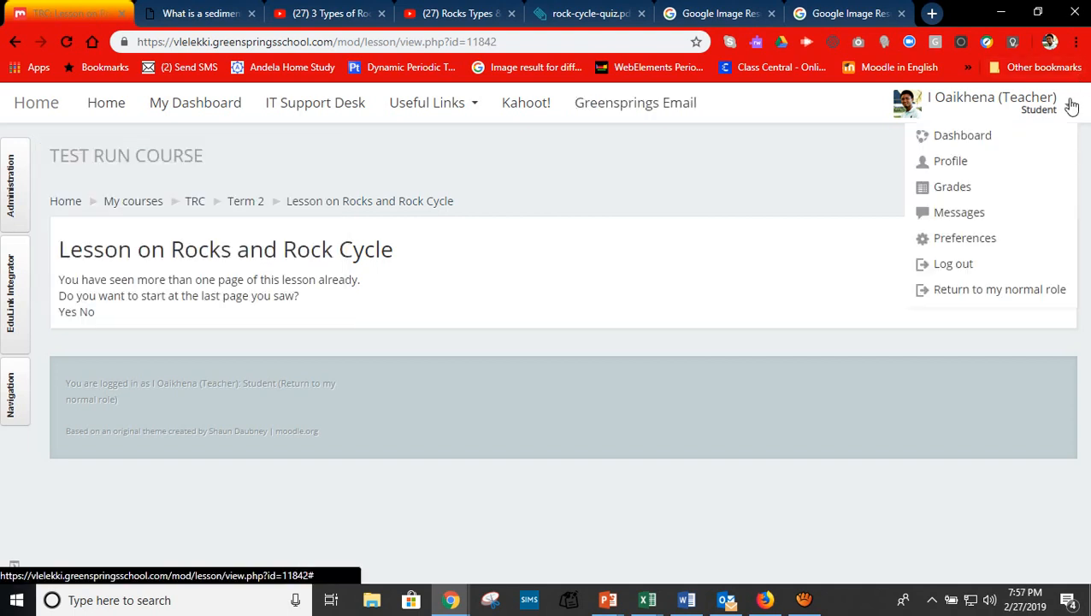
click(1002, 292)
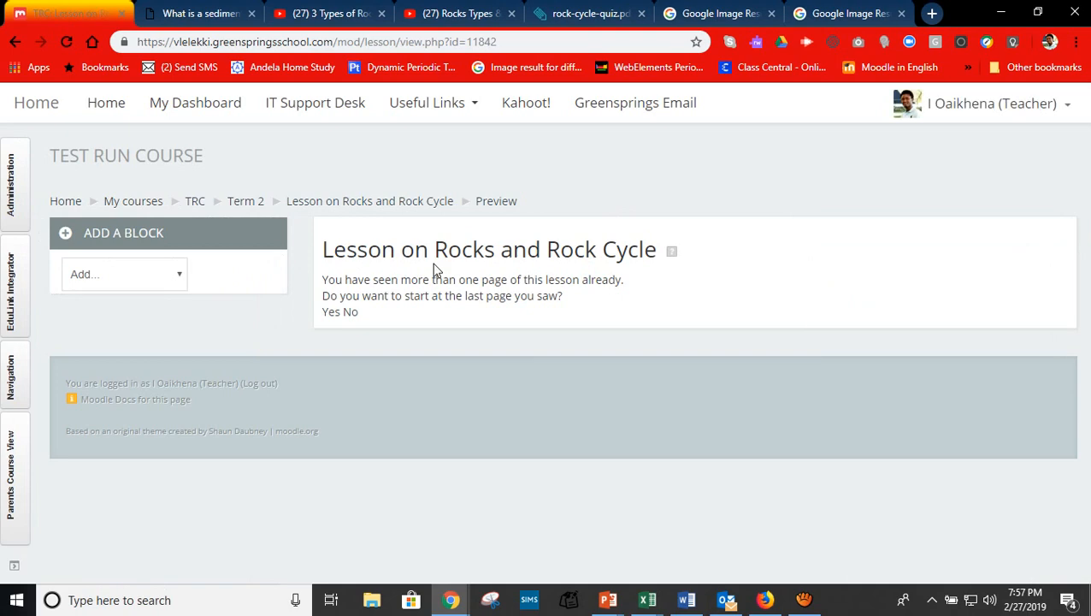
Restart the lesson preview from the Lesson Objectives page instead of the last page seen, and switch the role to Student.
click(325, 200)
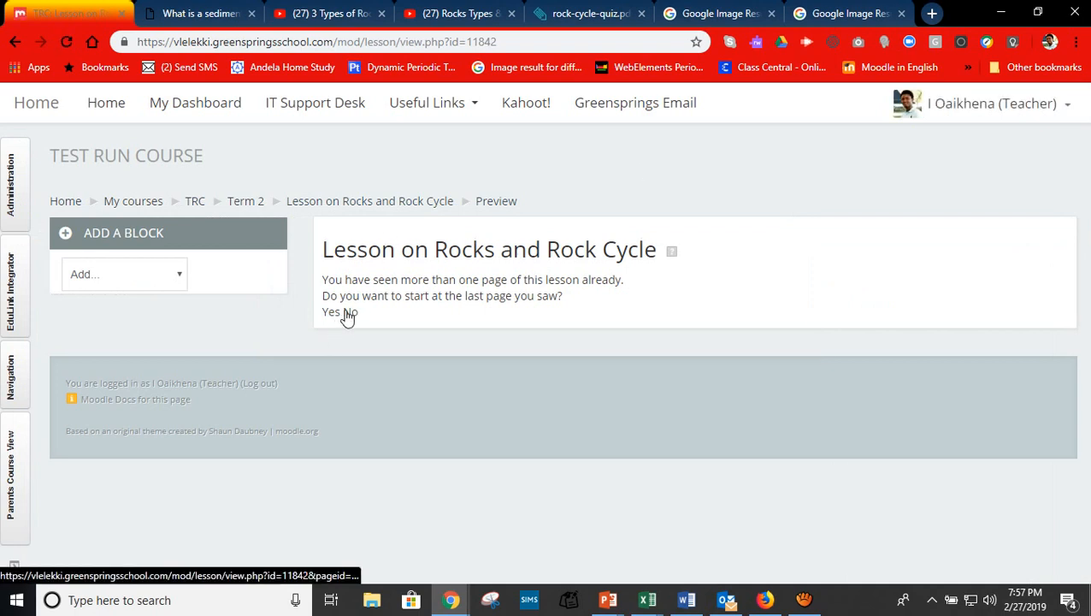
click(349, 315)
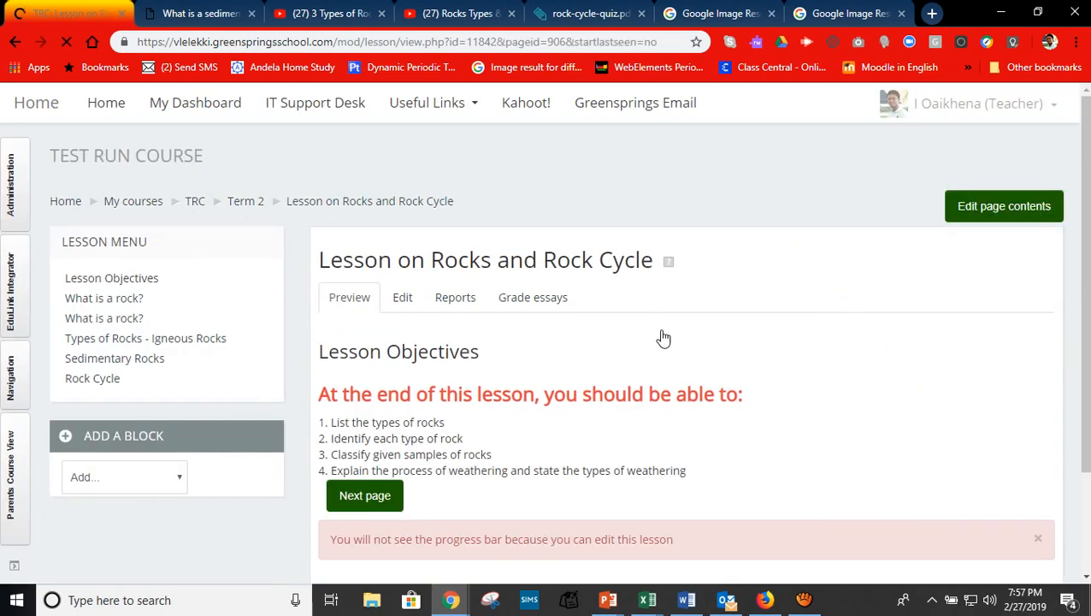
click(1059, 111)
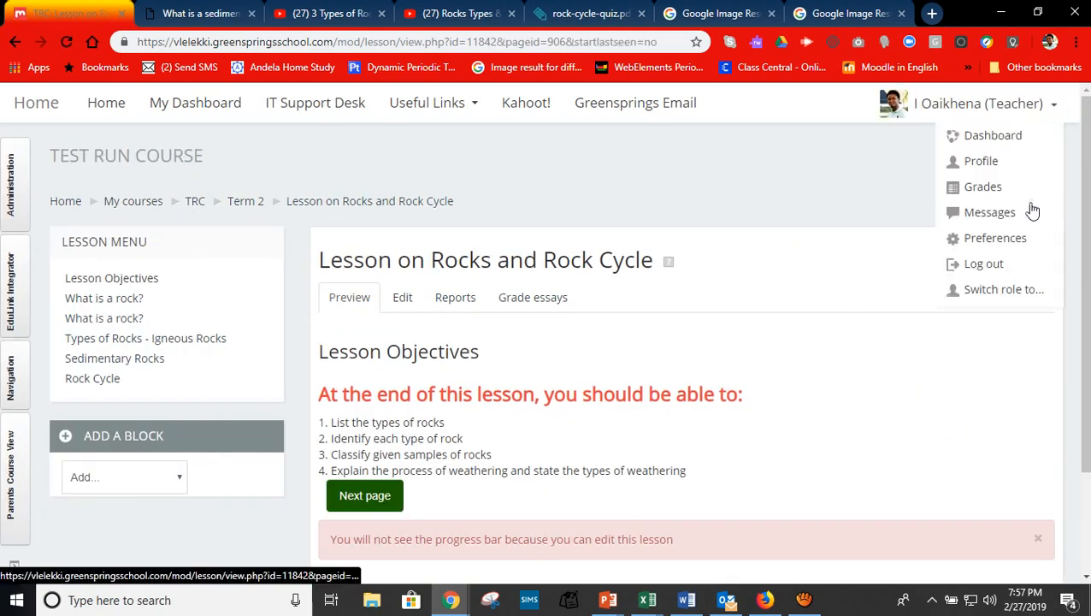
click(985, 305)
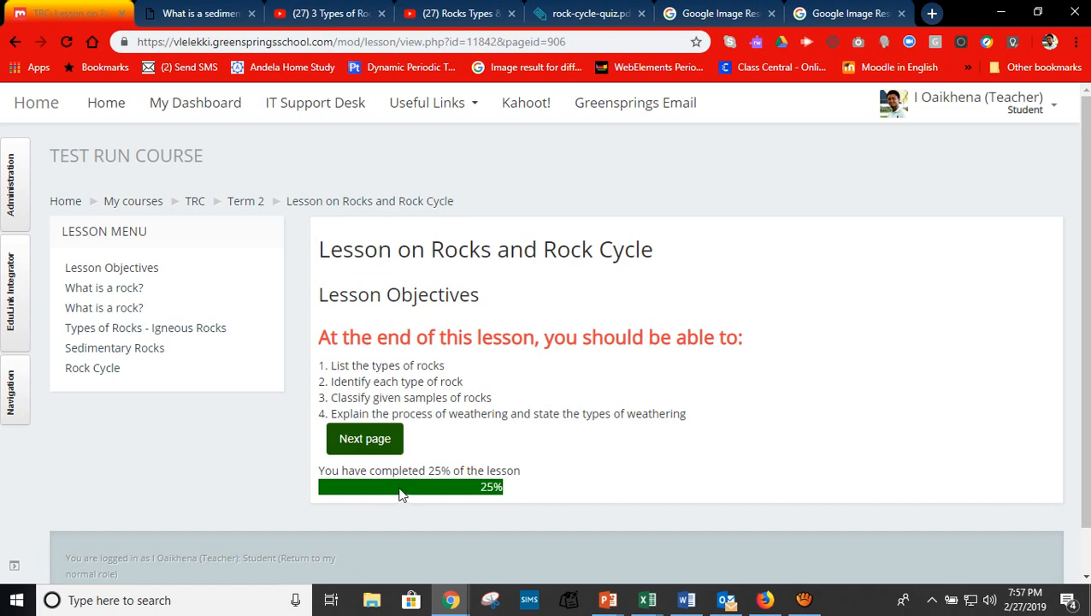
Page through the lesson from Lesson Objectives past both "What is a rock?" pages to "Types of Rocks - Igneous Rocks".
click(368, 440)
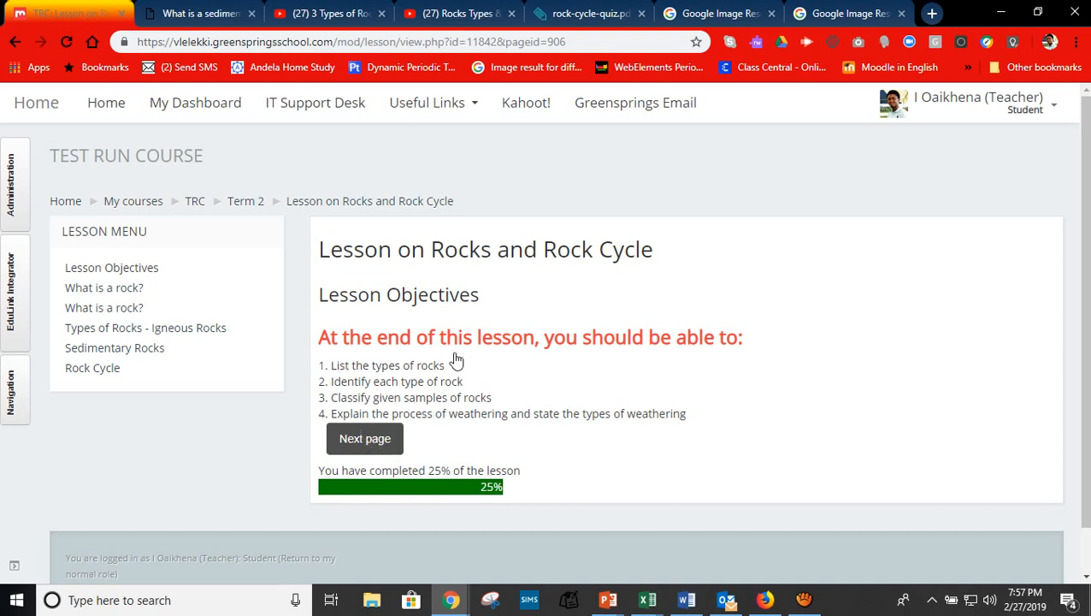
click(370, 445)
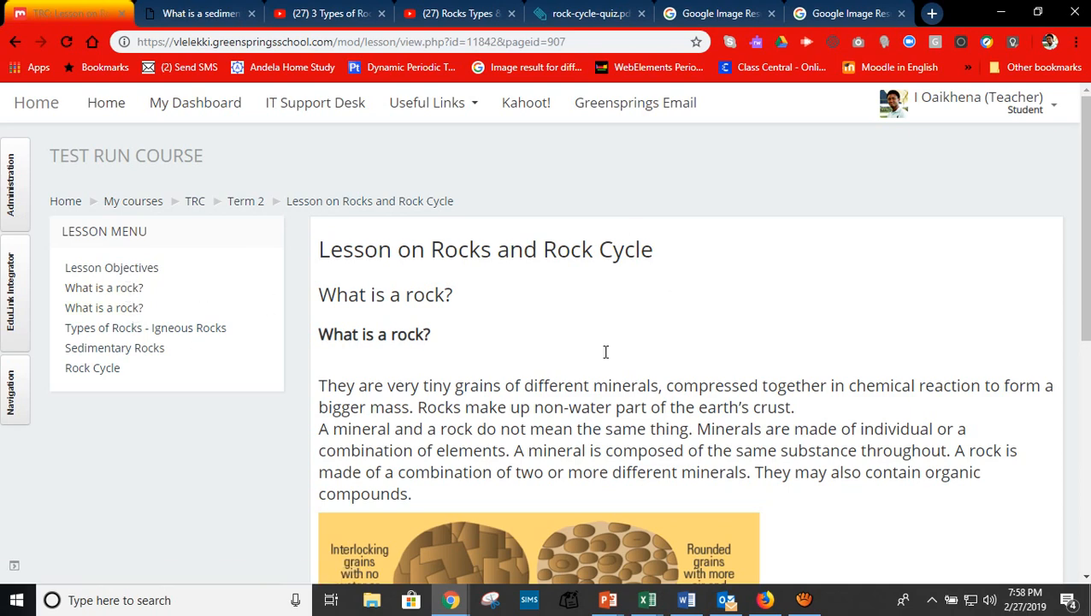
drag(1088, 156, 1089, 321)
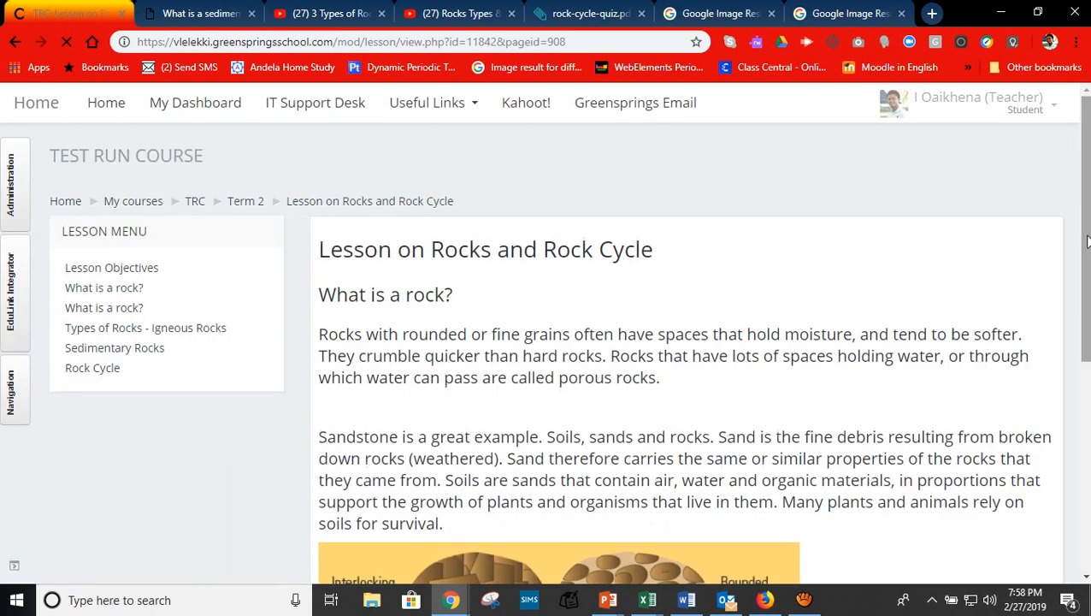
drag(1088, 242, 1087, 452)
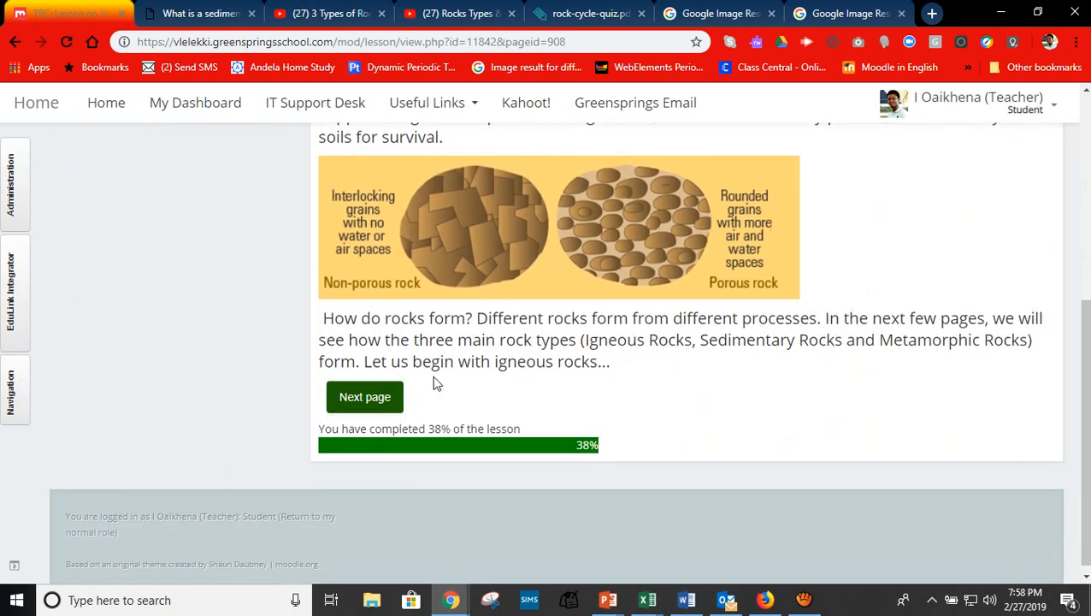
click(370, 397)
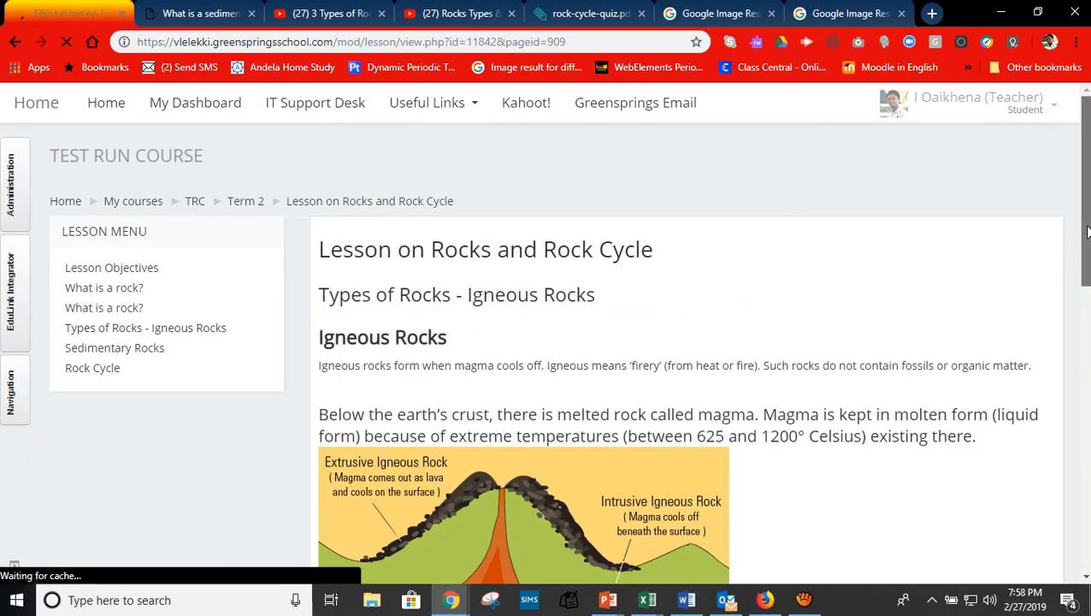
Go through the Igneous Rocks and Sedimentary Rocks pages to their ends and advance to the first review question.
drag(1088, 231, 1088, 482)
click(350, 451)
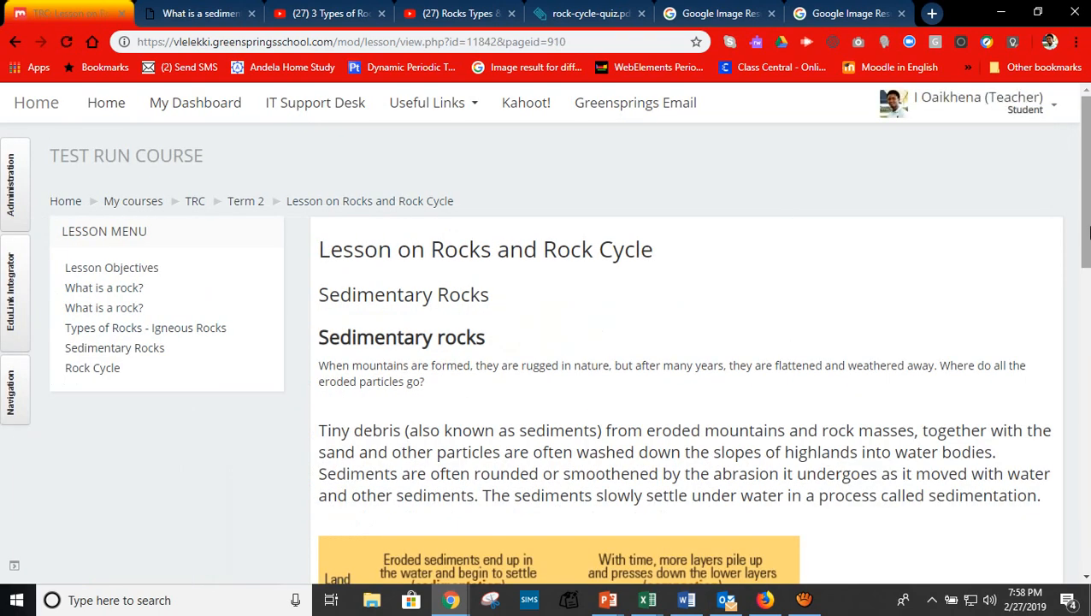
scroll(1088, 338, down, 4)
drag(1087, 339, 1080, 515)
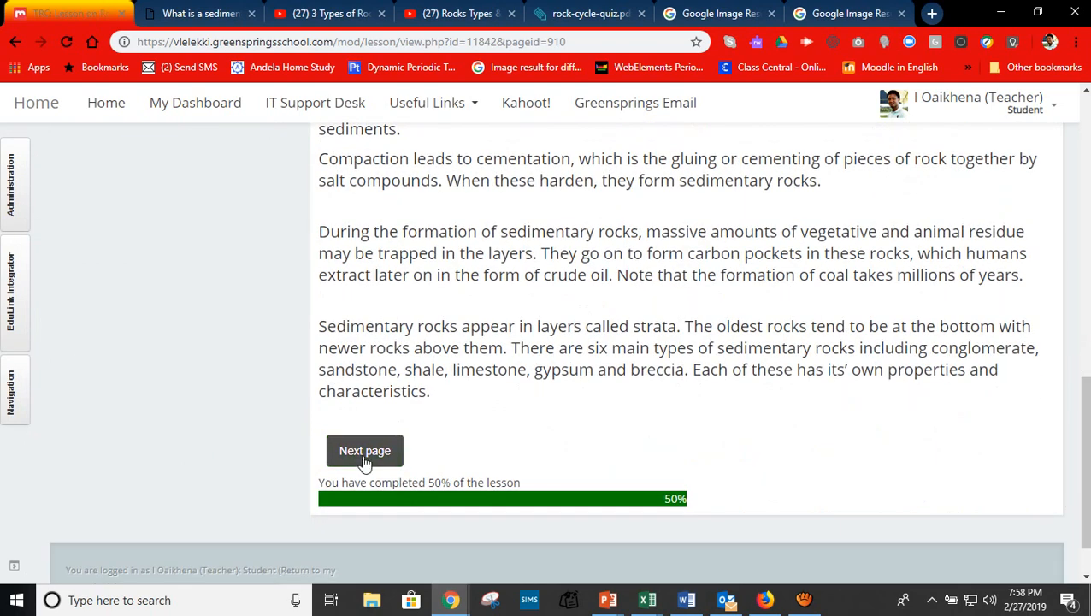
click(362, 453)
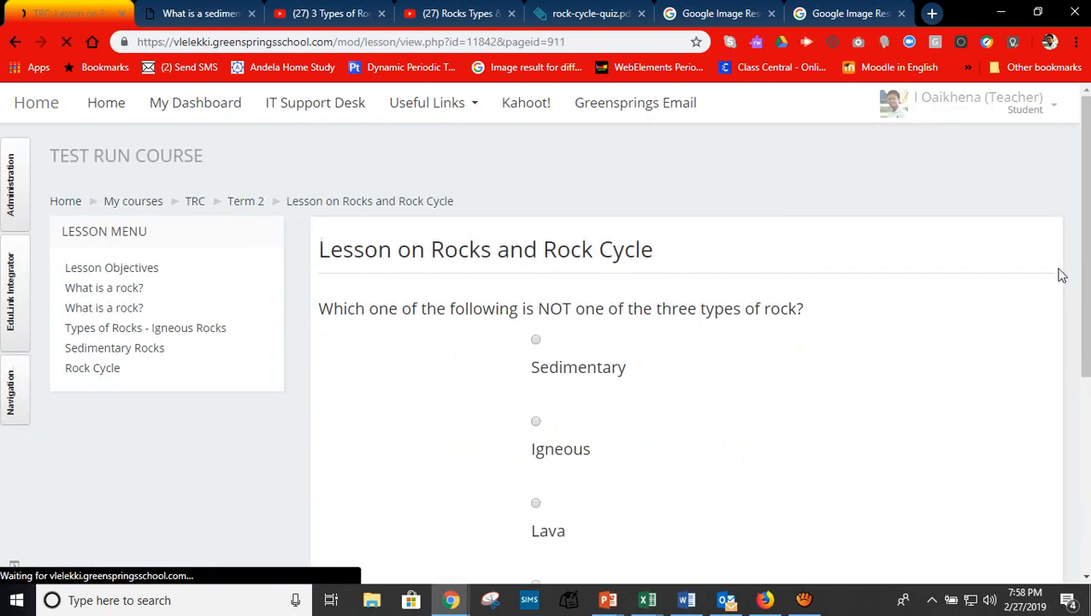
Submit the wrong answer Igneous for the question on which option is not one of the three types of rock.
drag(1088, 198, 1087, 279)
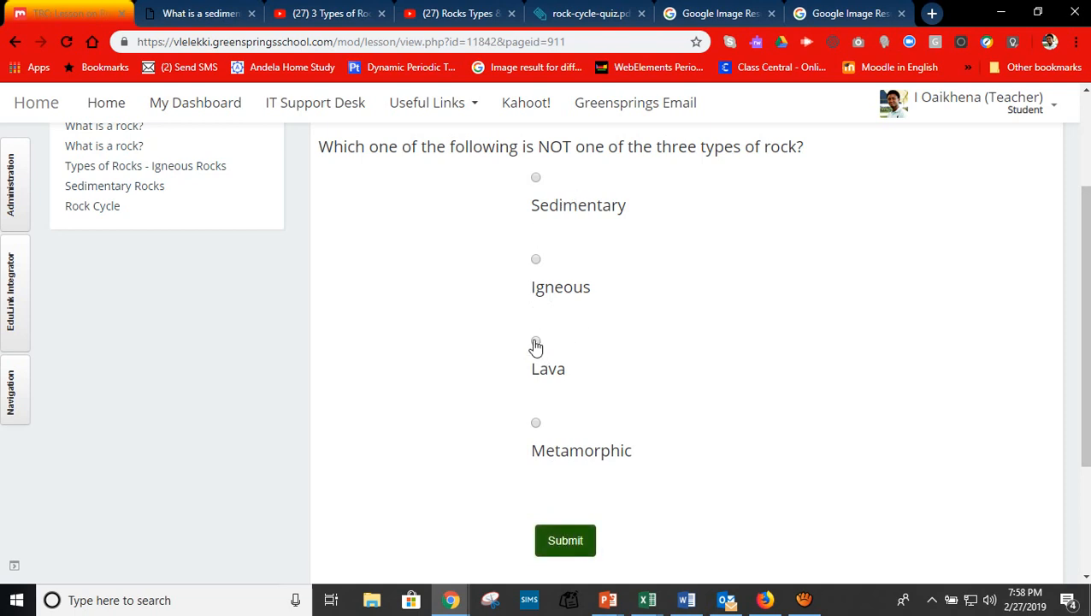
click(536, 260)
click(565, 539)
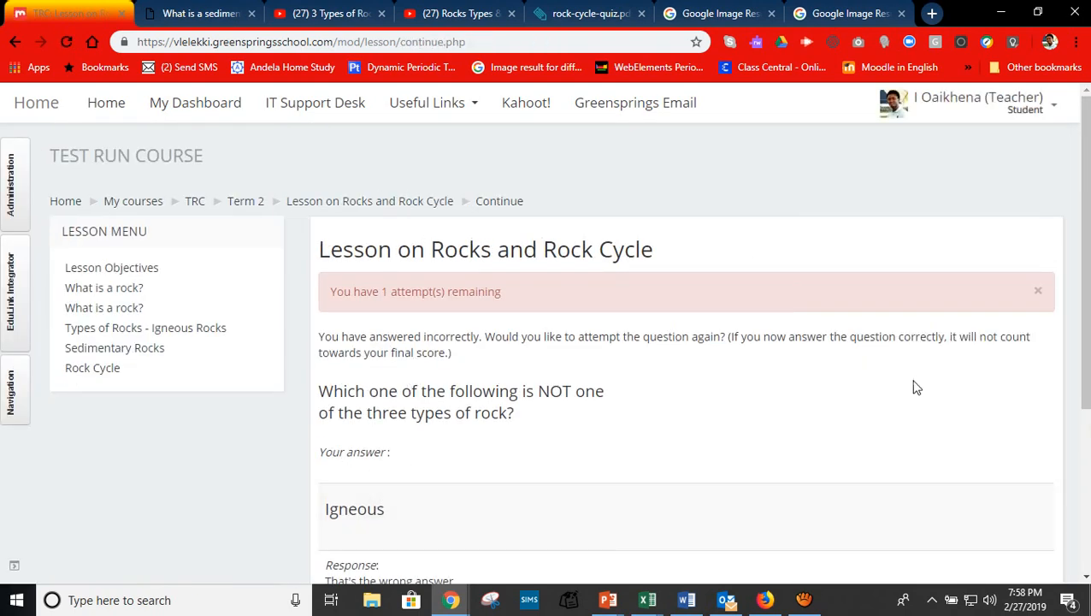
Review the response to the wrong answer, retry the question and submit Lava, continuing to the matching question.
drag(1086, 241, 1087, 393)
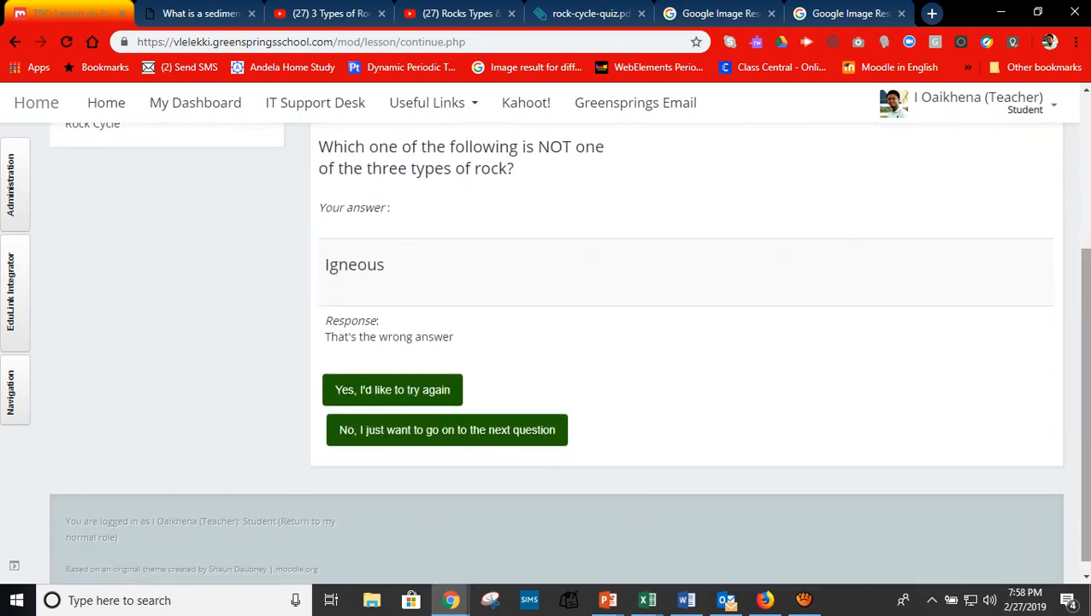
click(373, 393)
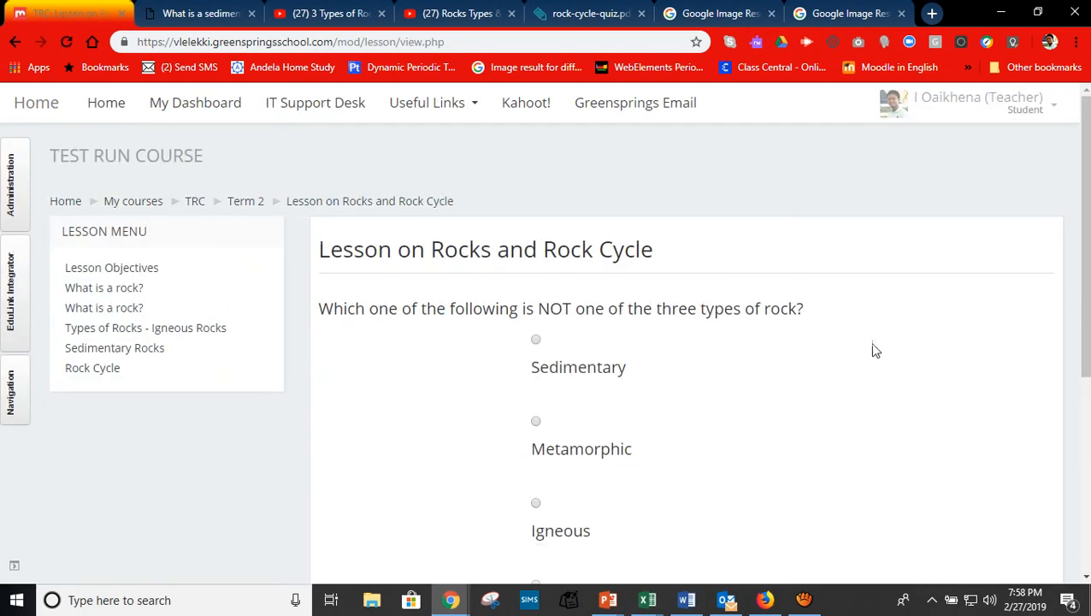
drag(1086, 192, 1086, 276)
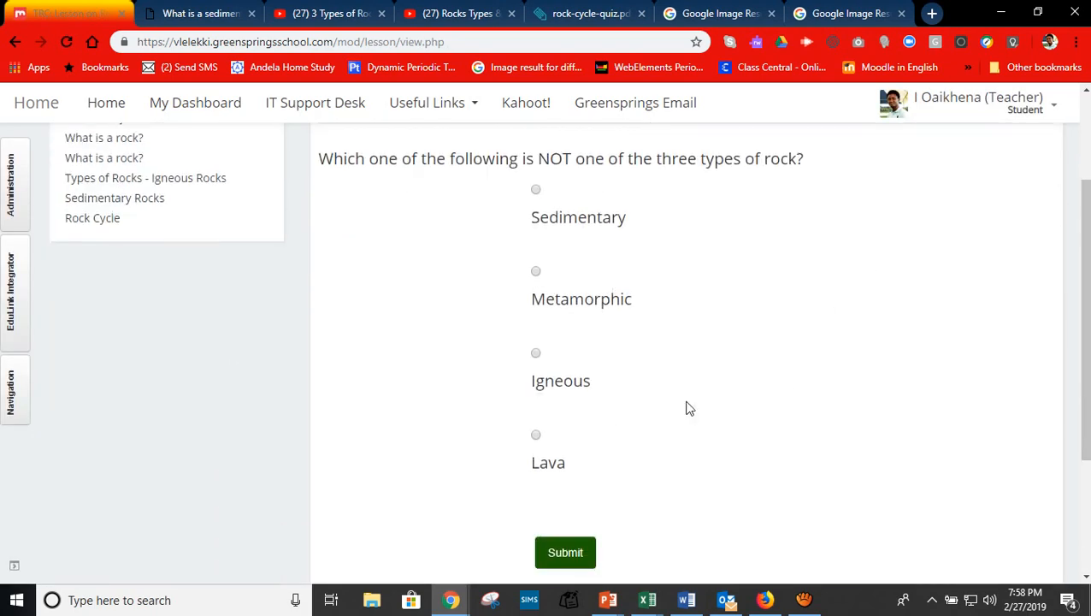
click(536, 436)
click(561, 554)
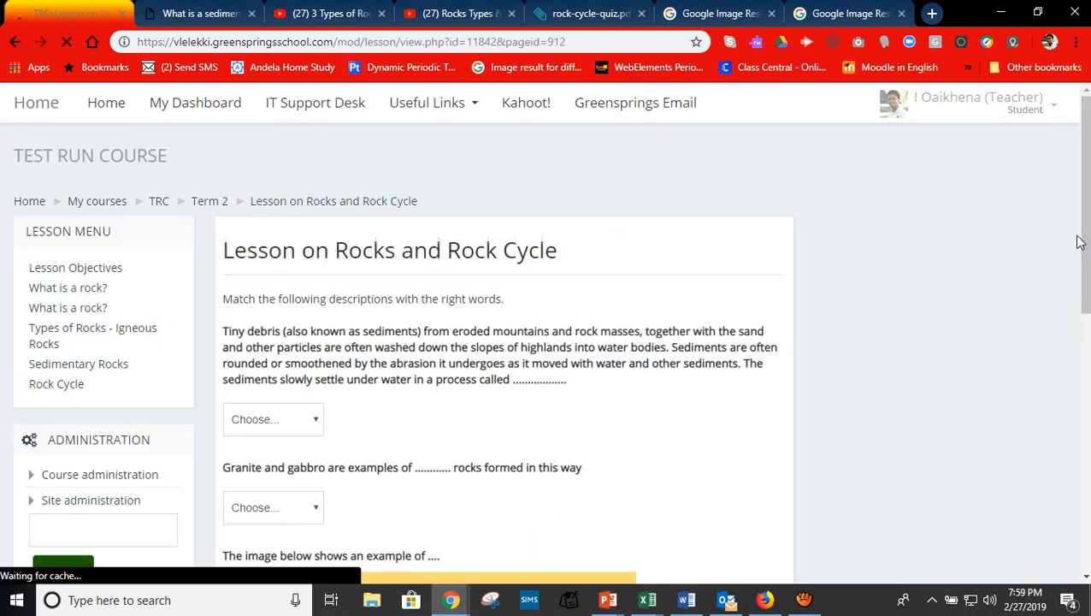
Match the tiny debris description with "sedimentation" and the granite and gabbro description with "Igneous".
drag(1088, 197, 1089, 255)
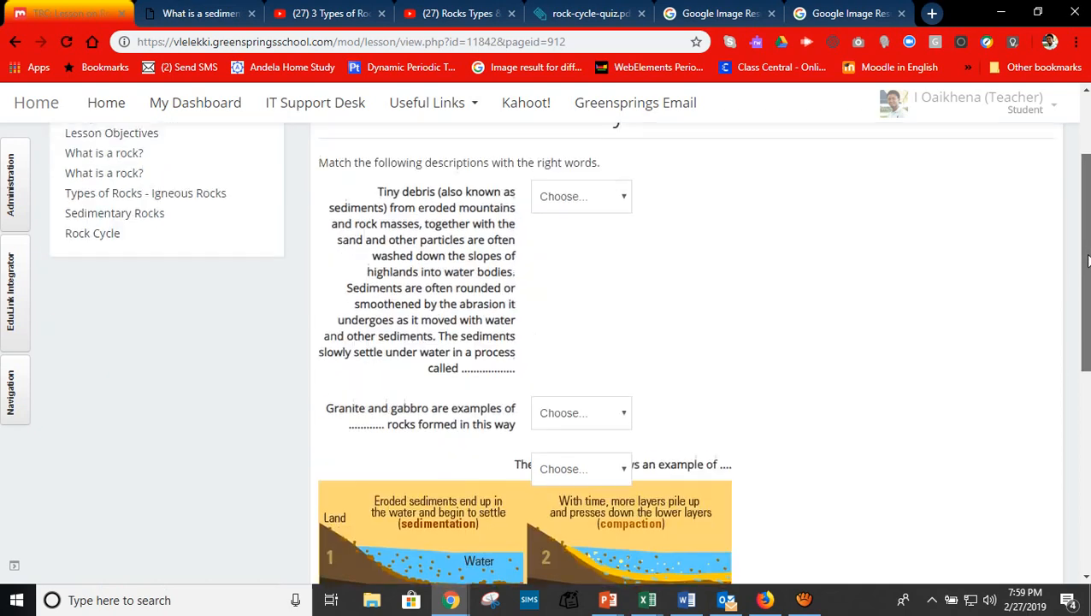
click(618, 208)
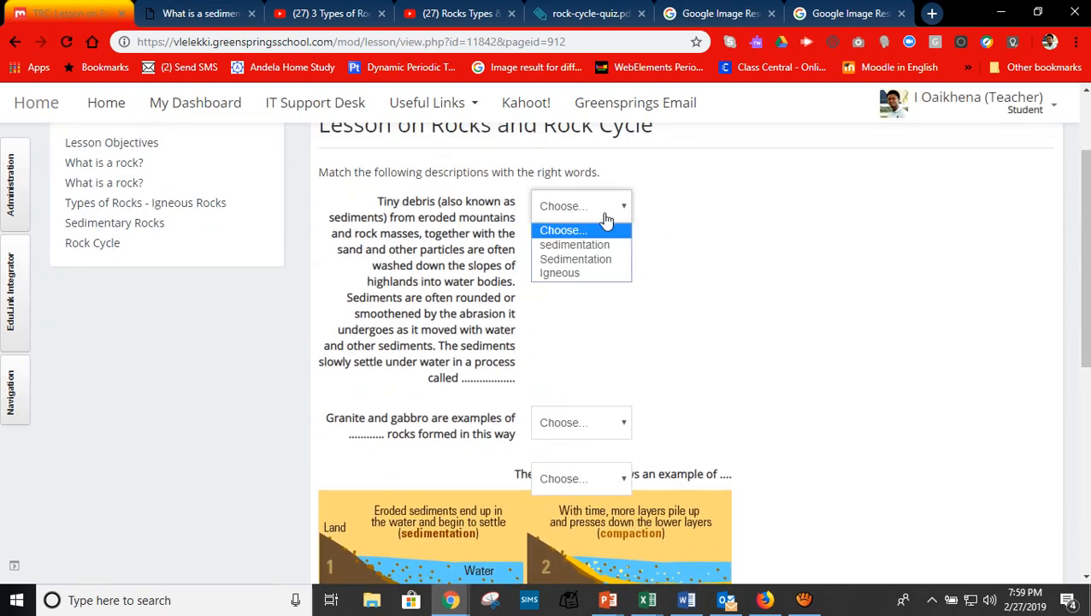
click(586, 245)
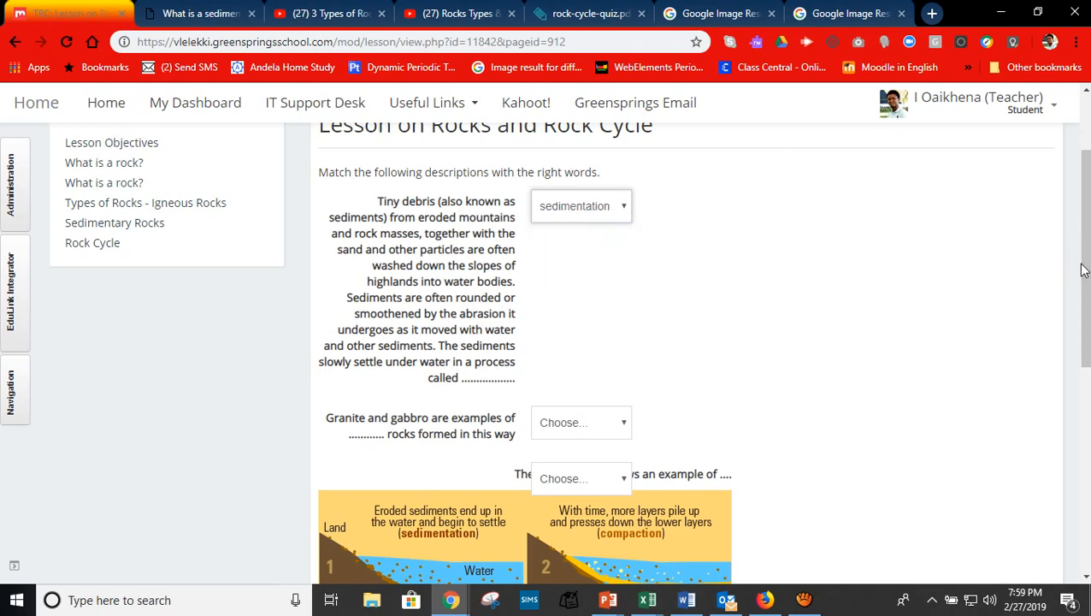
scroll(1084, 270, down, 3)
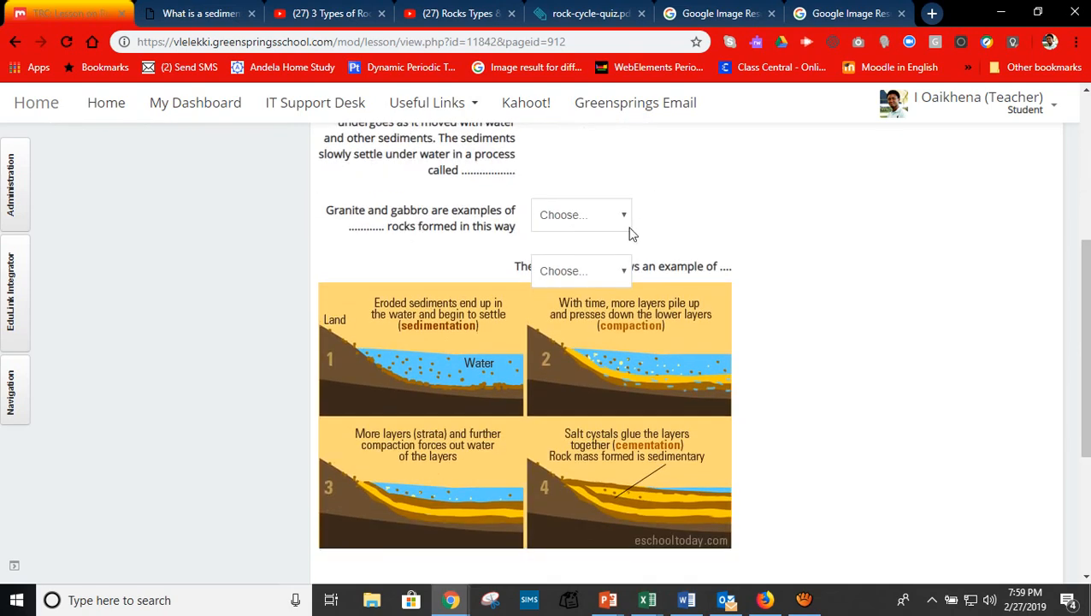
click(618, 224)
click(600, 284)
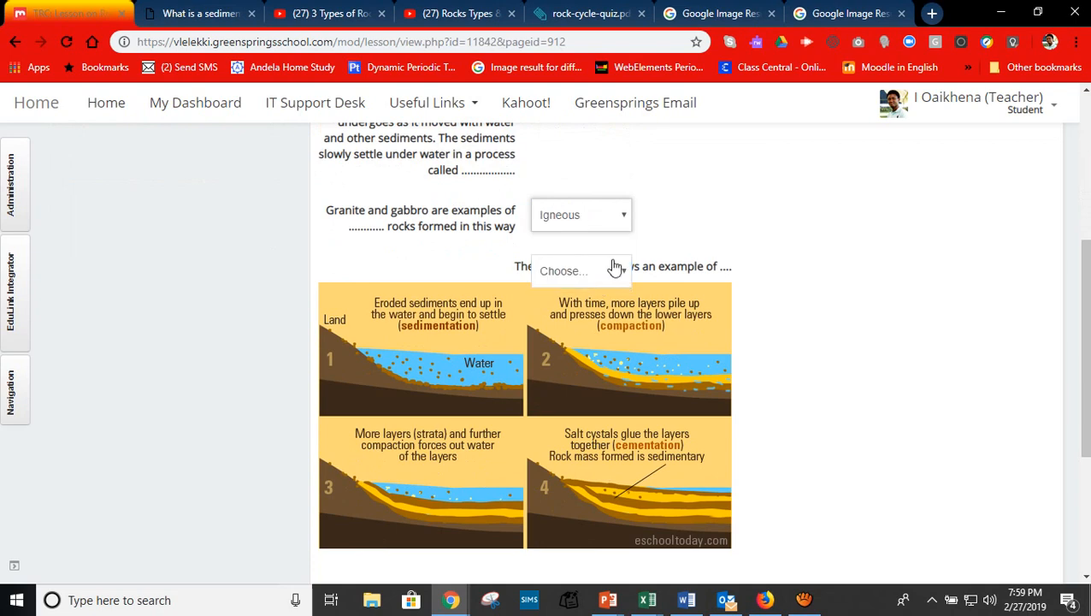
Match the sediment layers diagram with "sedimentation" and submit the matching question.
drag(1084, 329, 1085, 294)
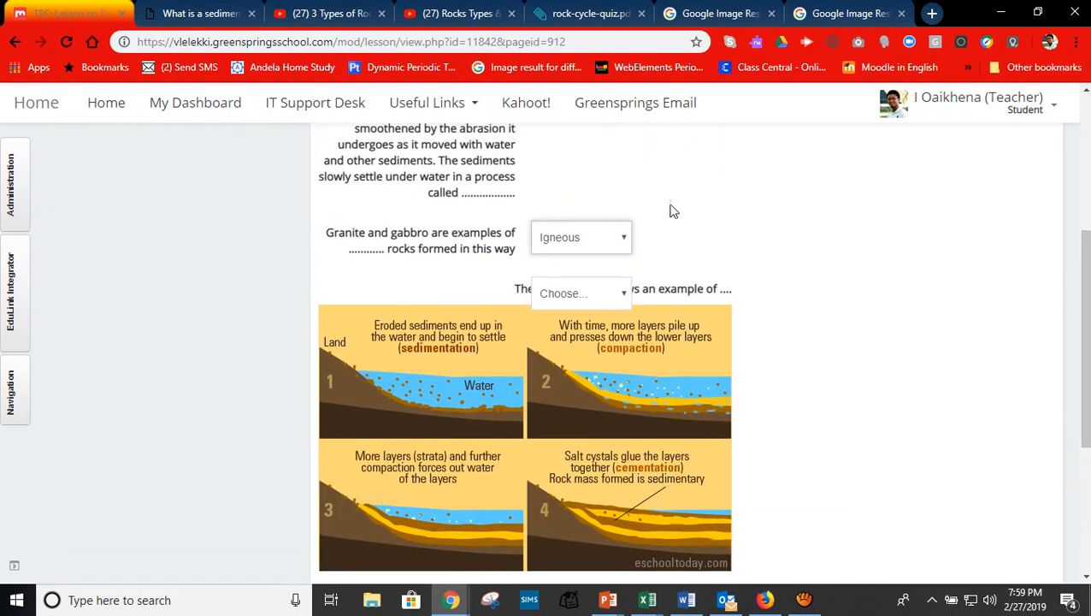
click(627, 293)
click(591, 331)
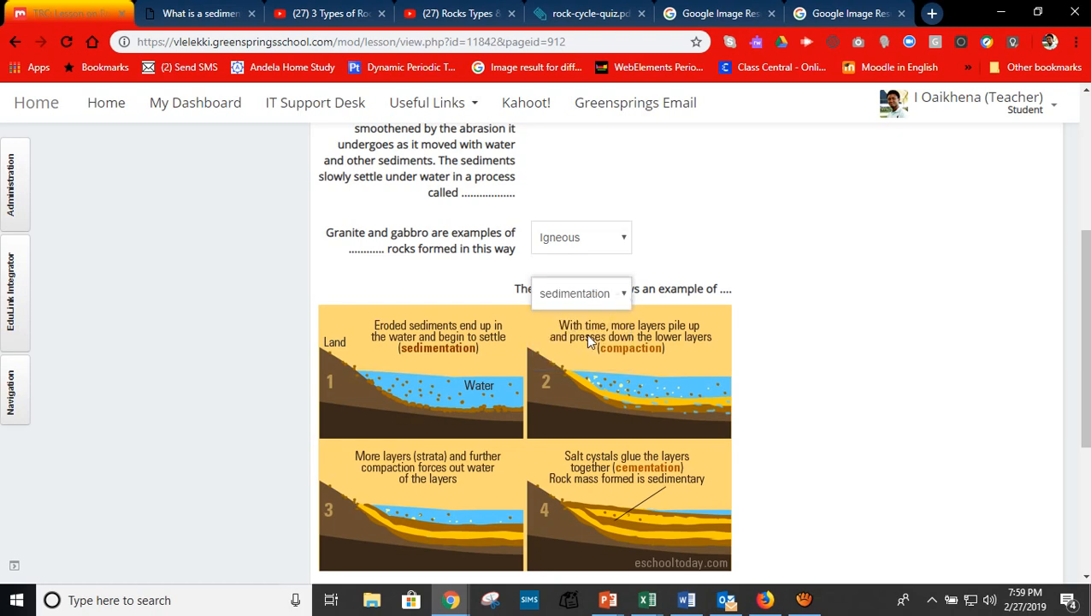
drag(1080, 379, 1080, 452)
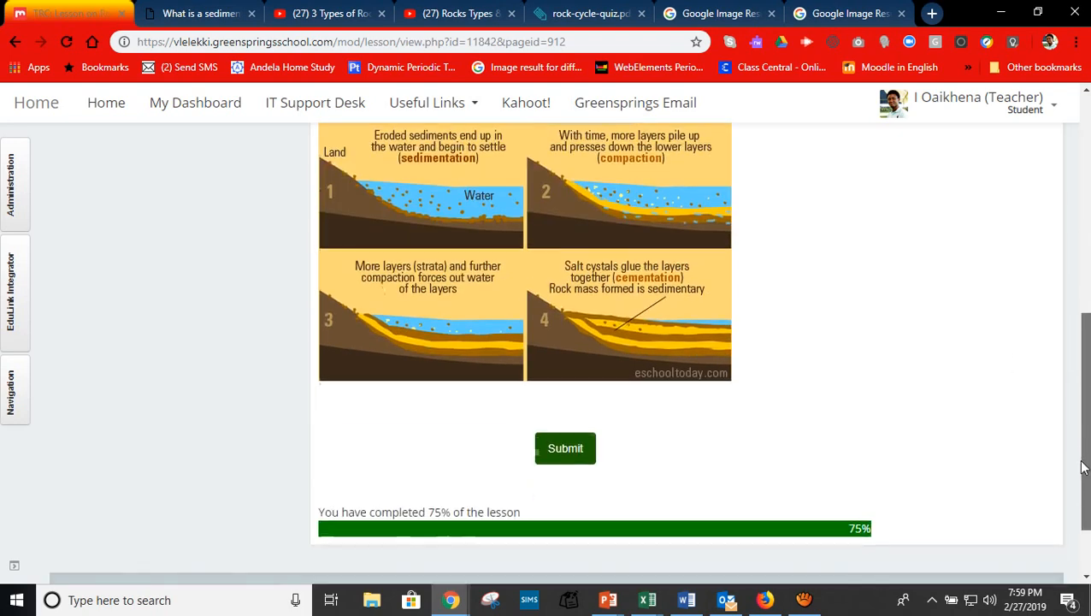
click(564, 447)
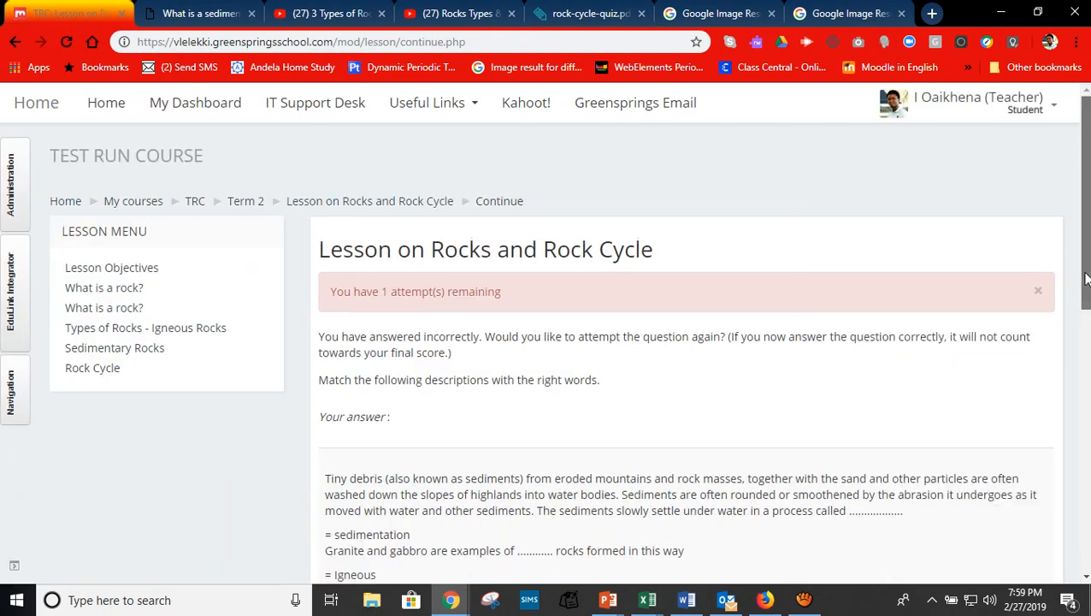
Review the response to the matching answers, decline the retry to go on to the next question, and look over the page that follows.
drag(1084, 292, 1085, 405)
scroll(1085, 468, down, 1)
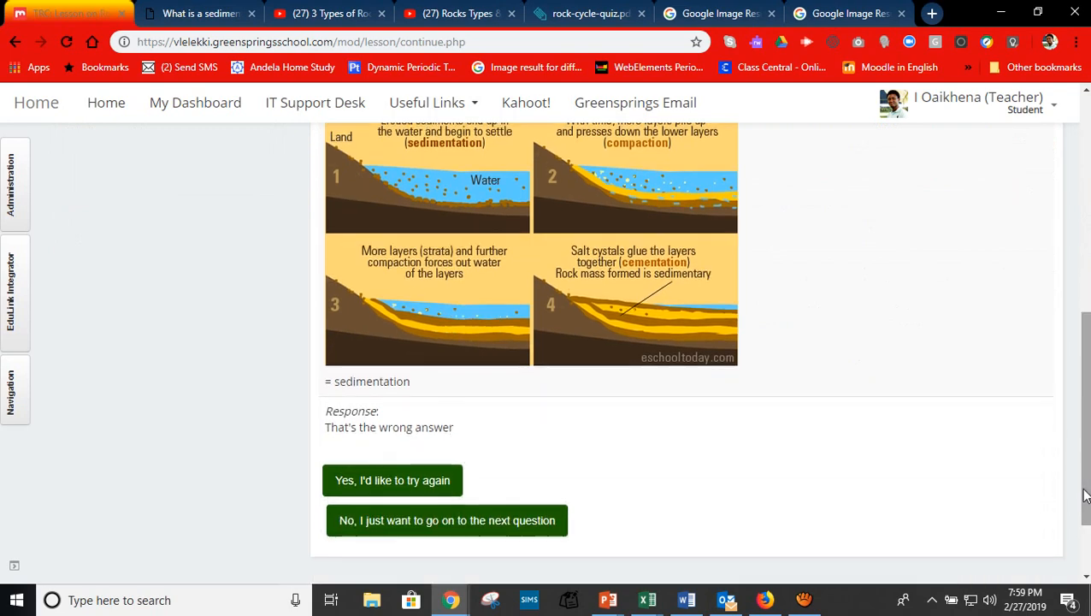
click(373, 524)
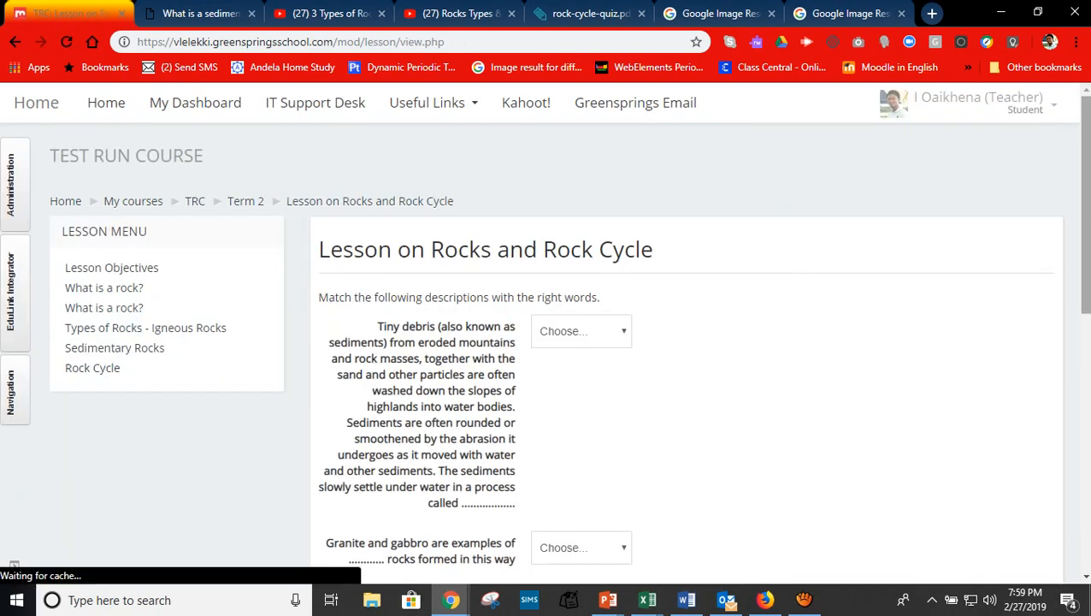
scroll(1060, 342, down, 4)
scroll(685, 343, down, 3)
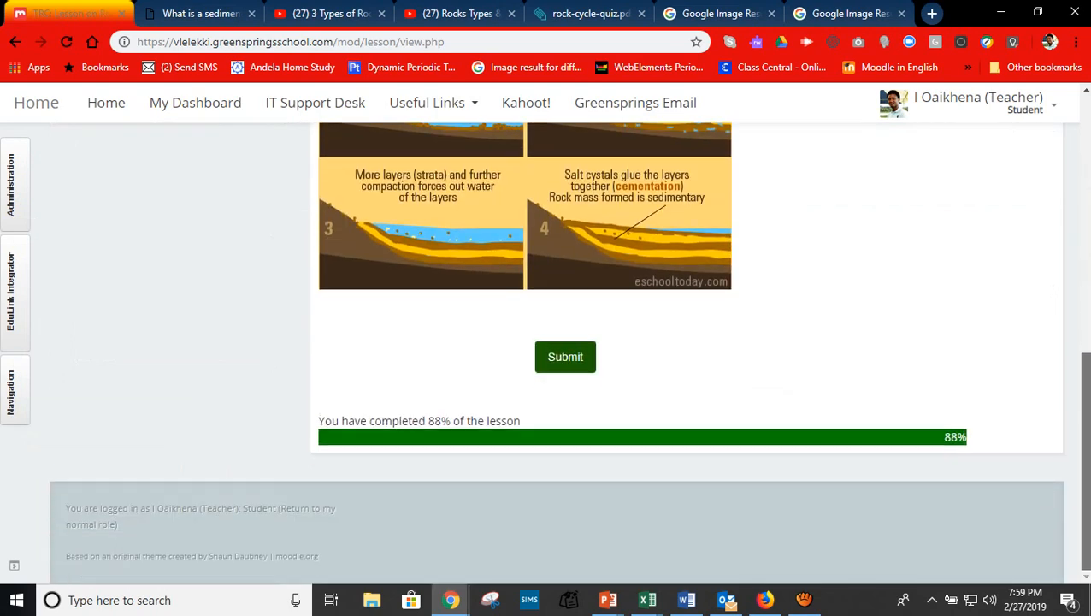
drag(1084, 462, 1081, 224)
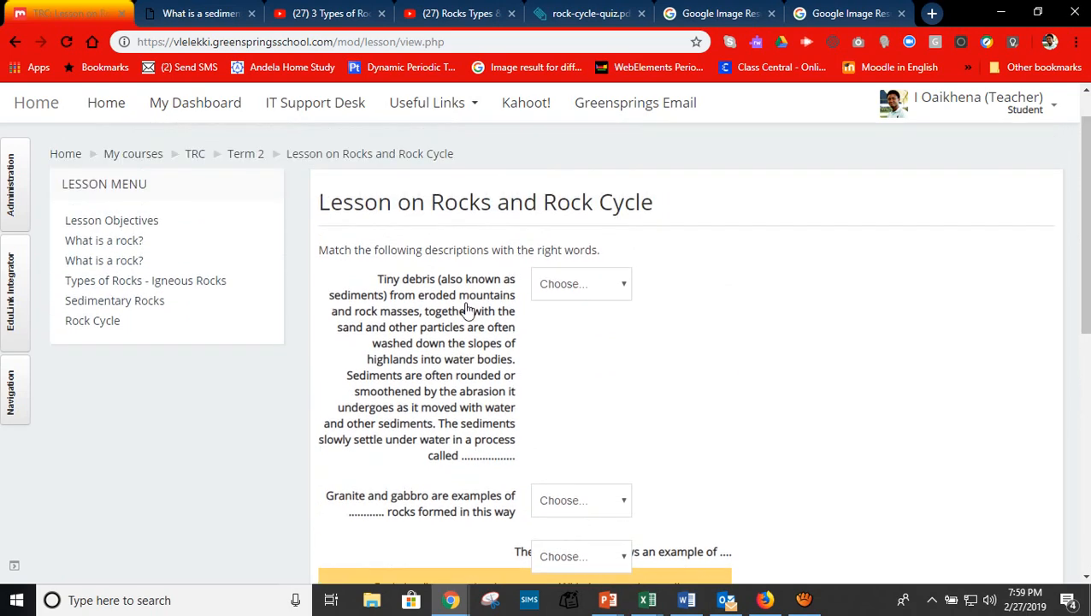
Return from the Student role to the normal role and open the lesson's edit settings.
click(12, 199)
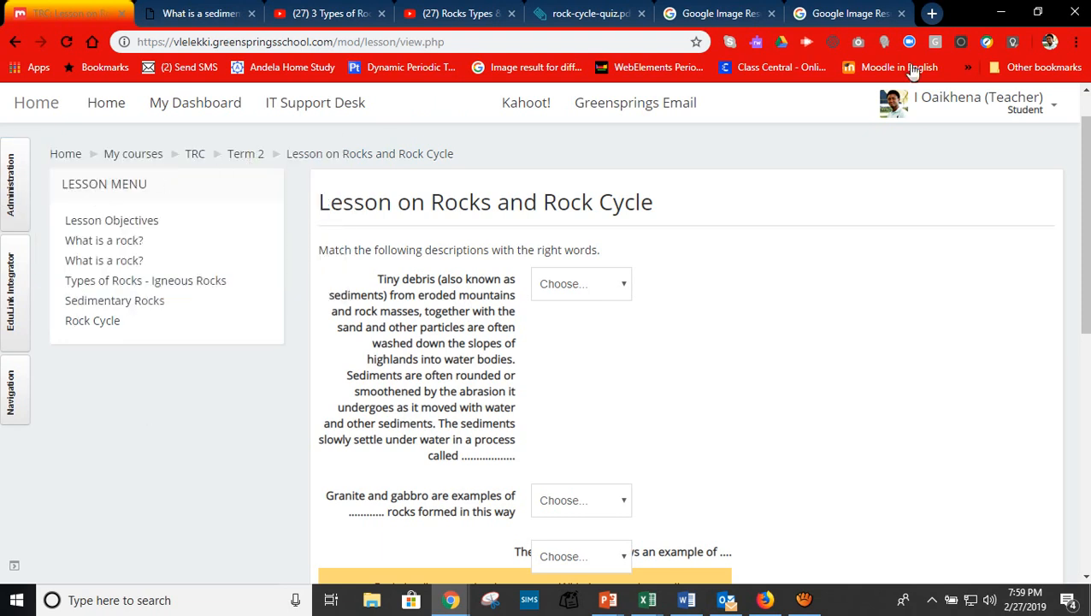
click(1052, 109)
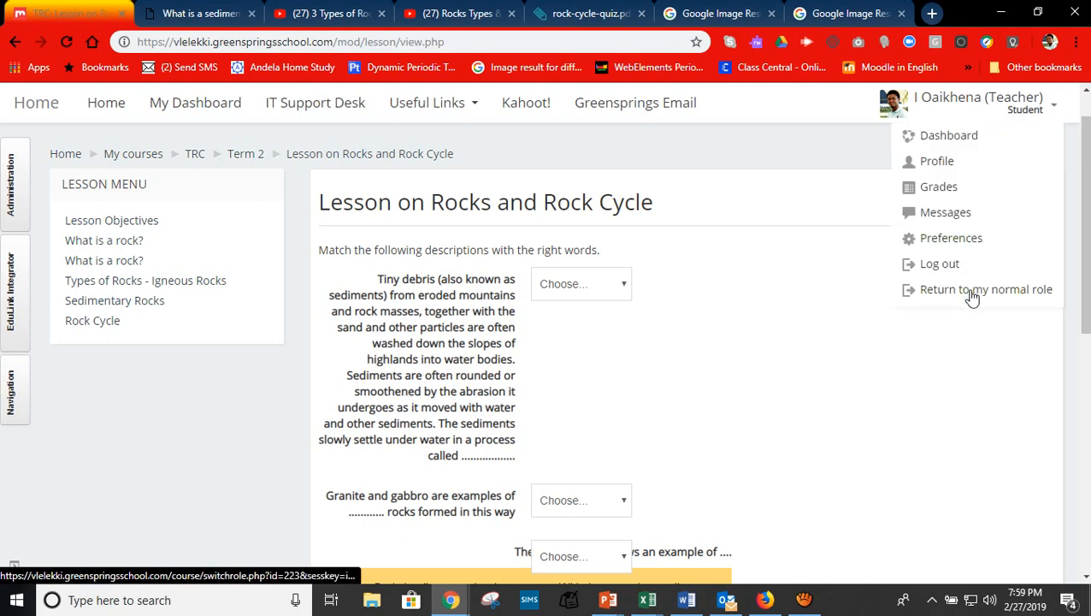
click(974, 291)
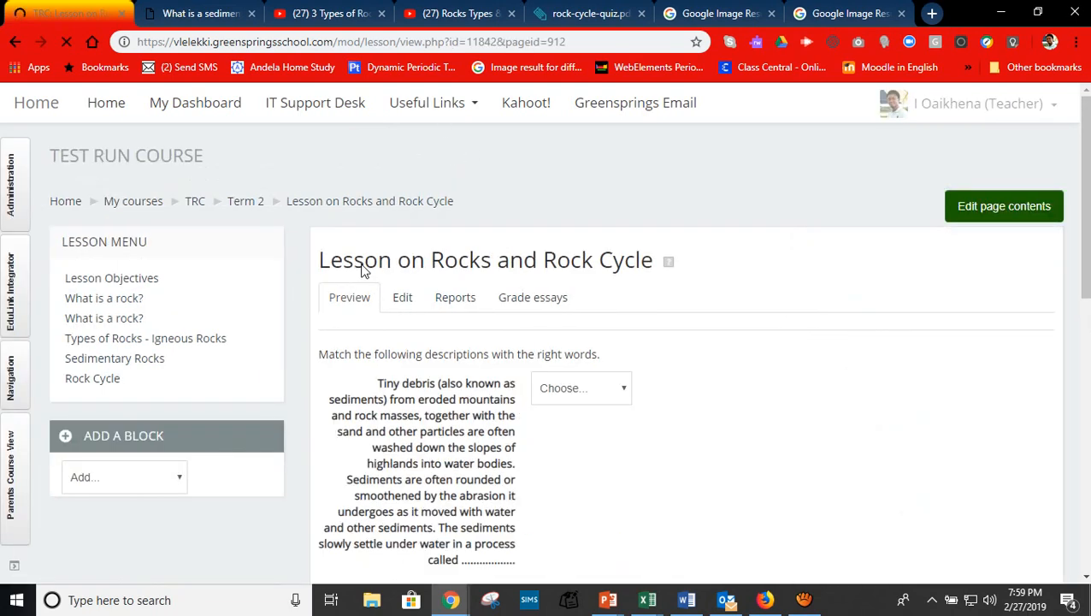
click(12, 195)
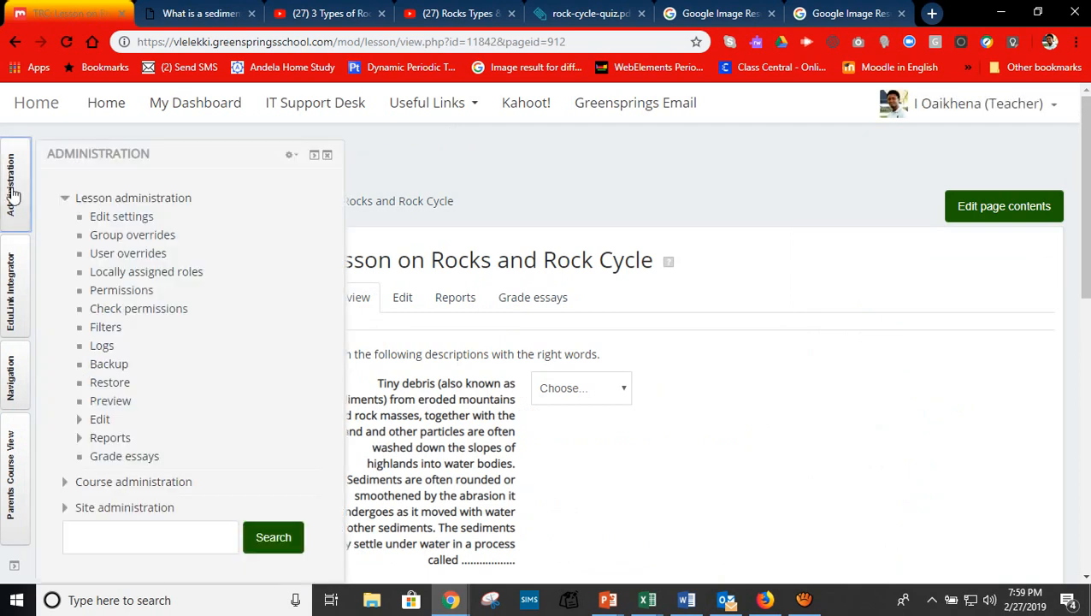
click(116, 219)
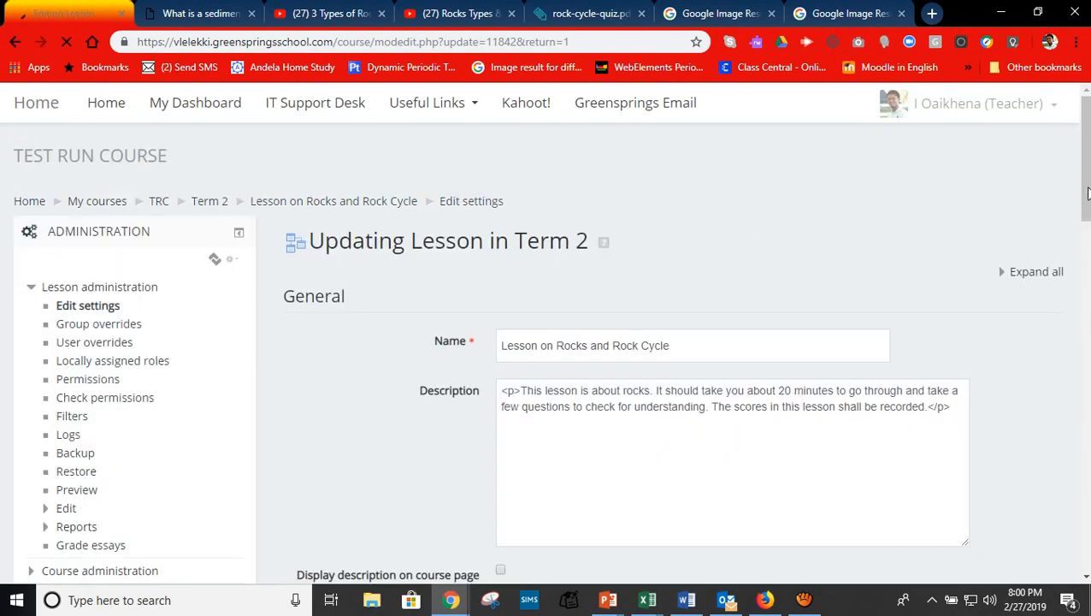
Examine the lesson's Flow control, Grade and Common module settings.
scroll(357, 163, down, 5)
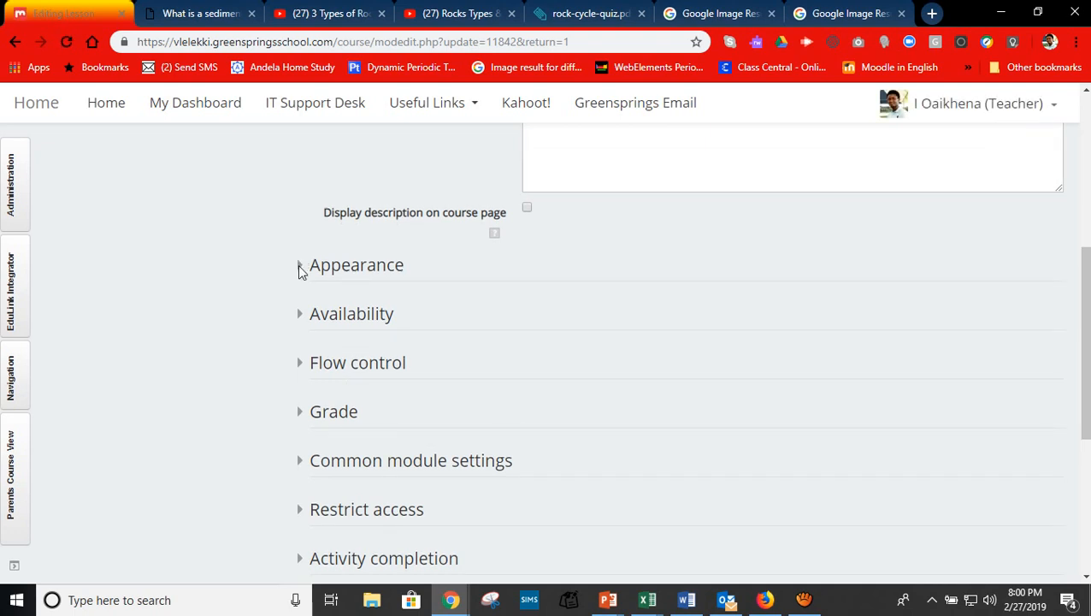
click(300, 372)
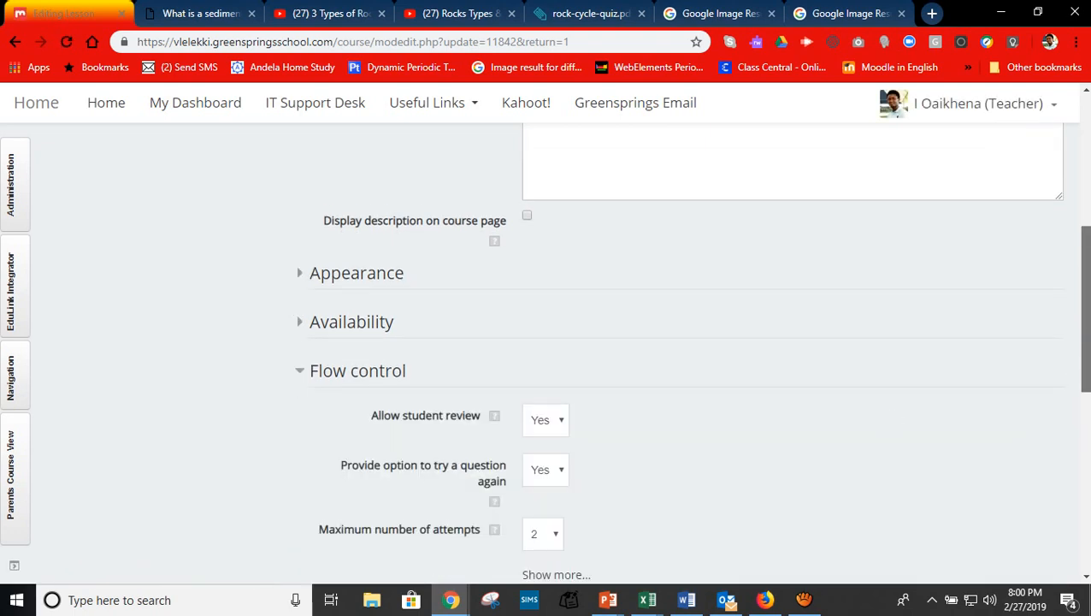
scroll(1085, 308, down, 2)
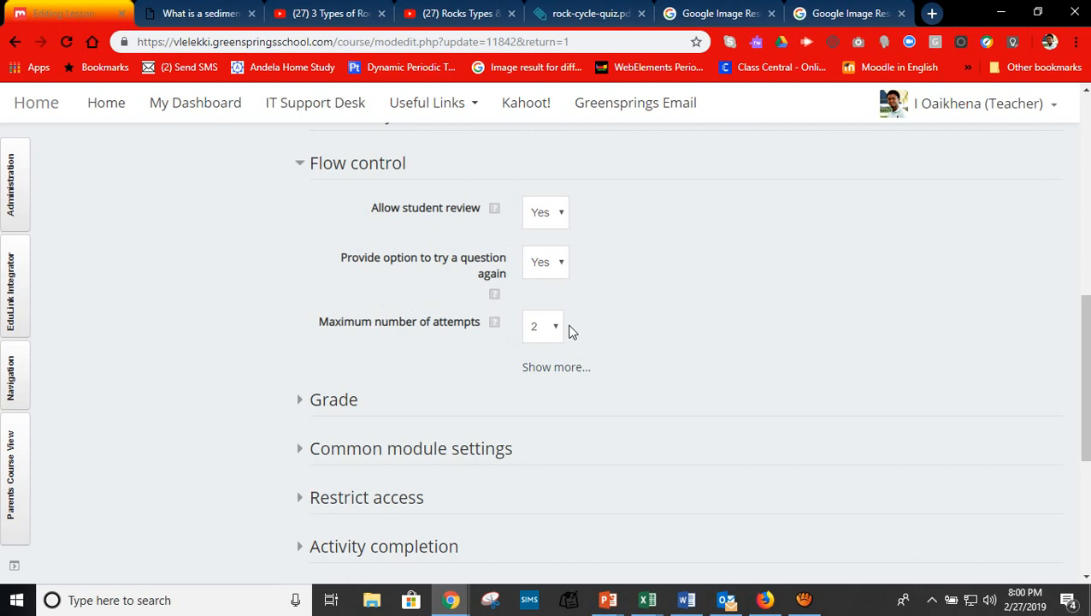
click(300, 402)
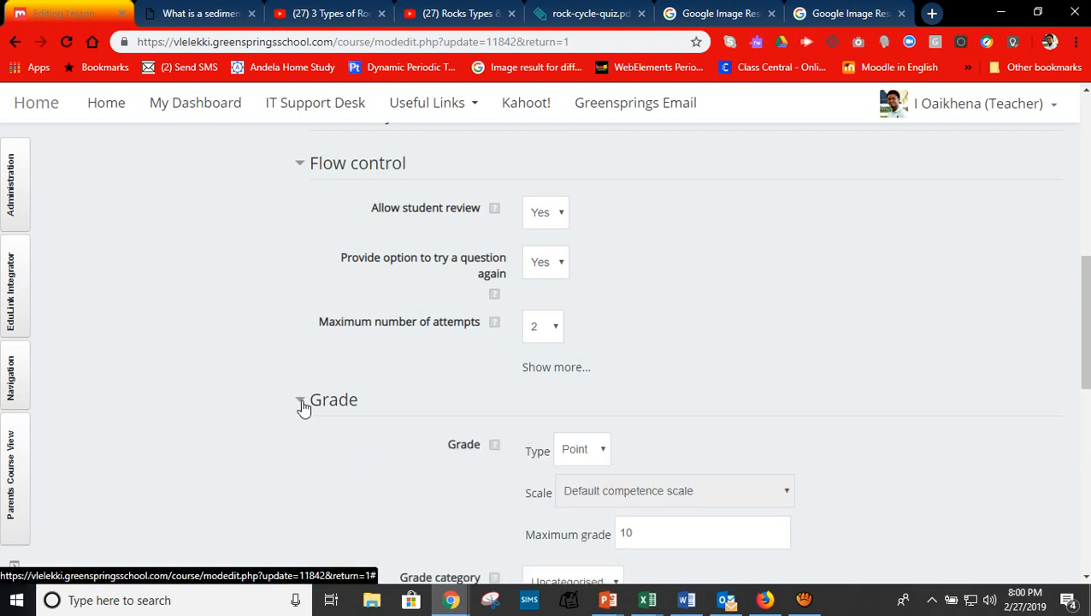
click(300, 402)
scroll(246, 370, down, 2)
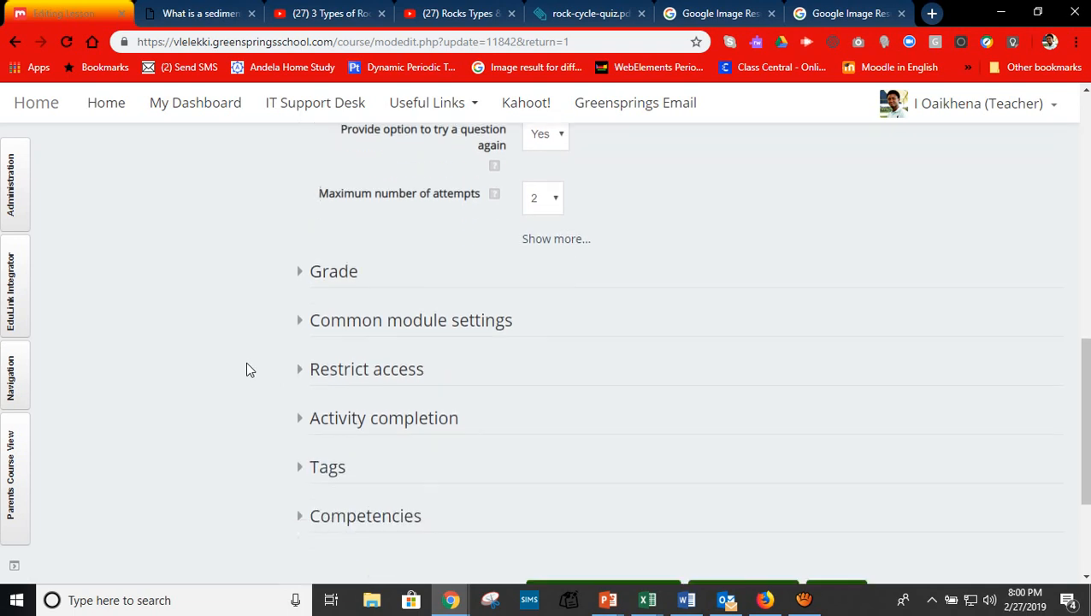
click(302, 319)
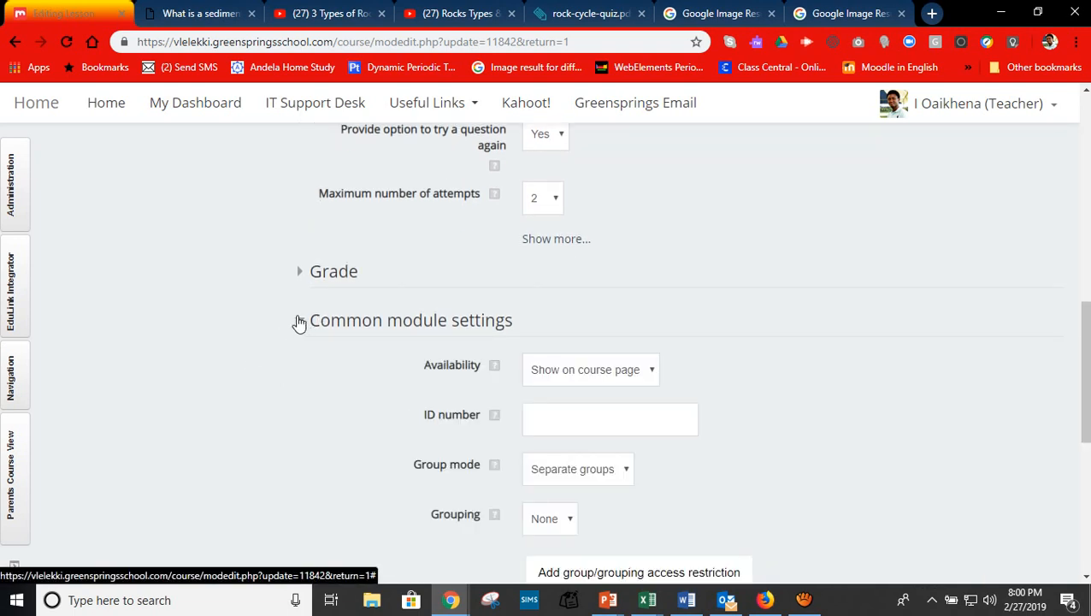
click(299, 321)
Expand the Availability and Appearance settings for review, and save and display the lesson.
drag(1084, 371, 1084, 301)
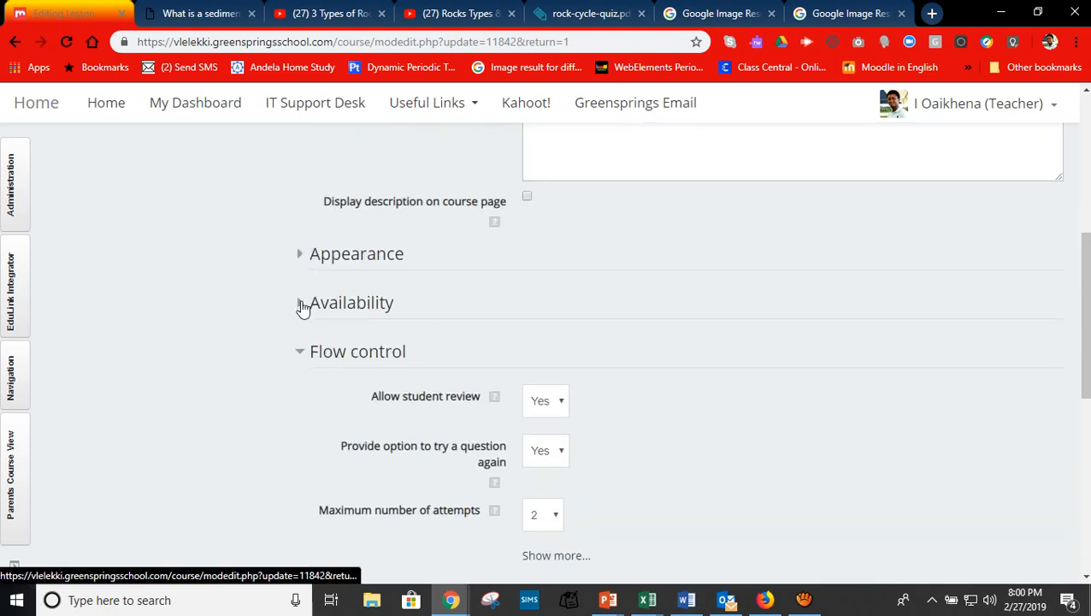
click(302, 304)
click(301, 254)
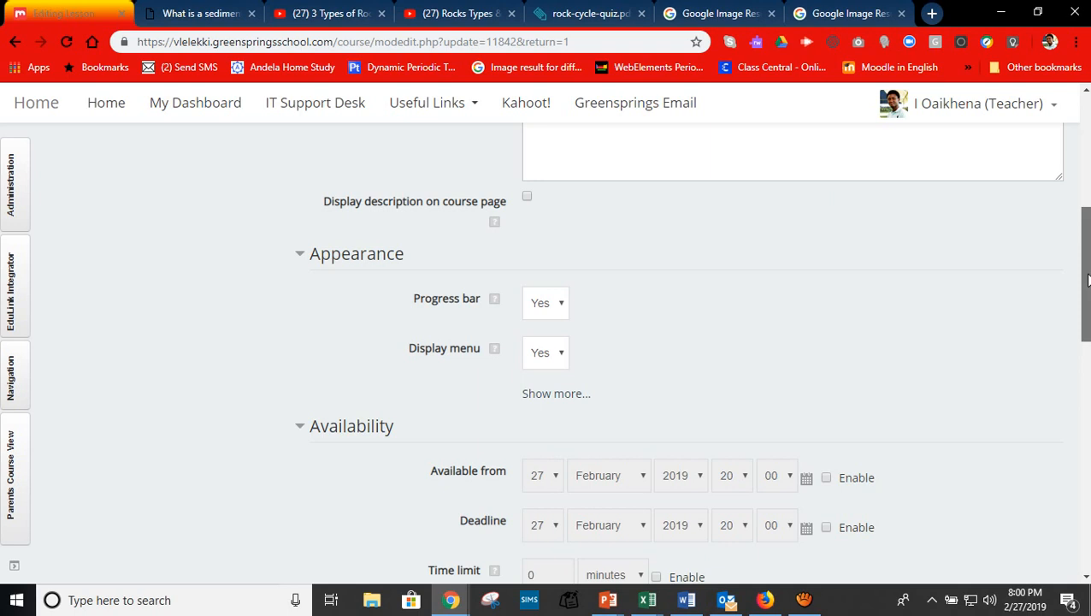
drag(1086, 284, 1088, 489)
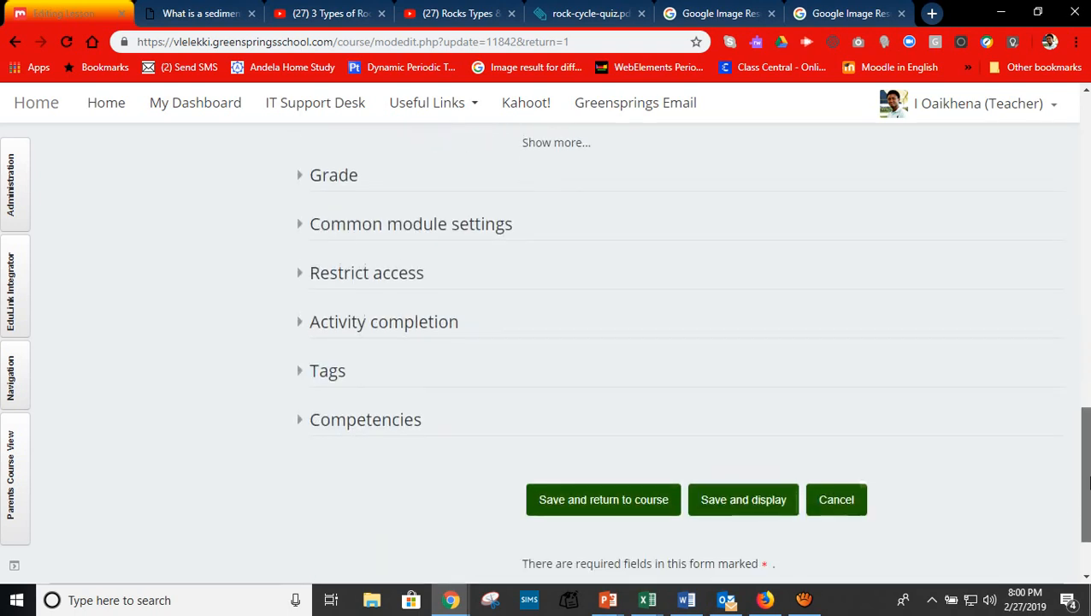
click(725, 494)
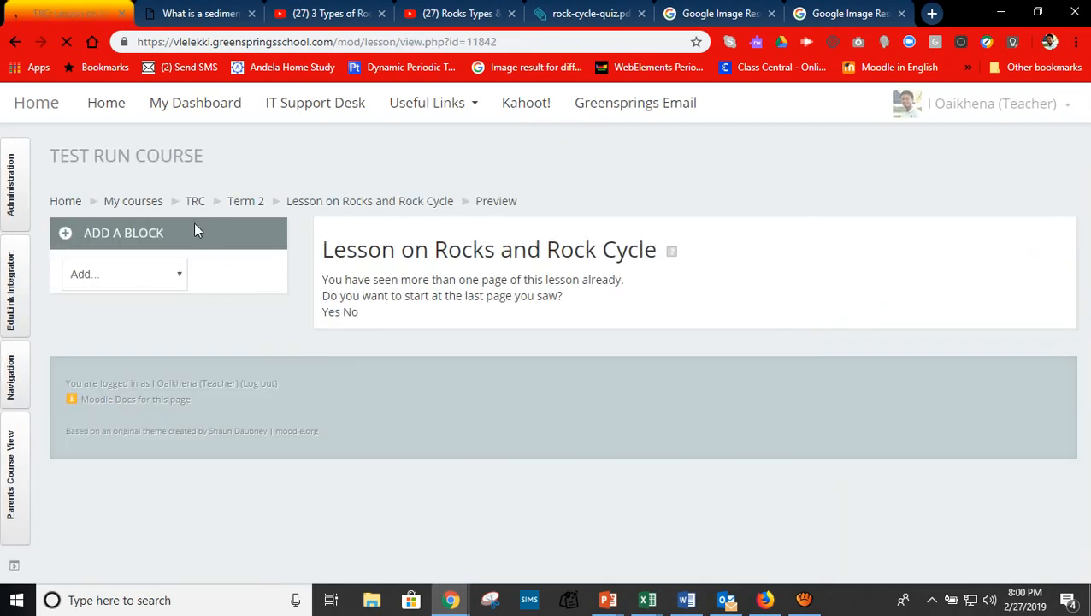
Return to the Term 2 section of the course page and locate the Lesson on Rocks and Rock Cycle under Week 5.
click(240, 205)
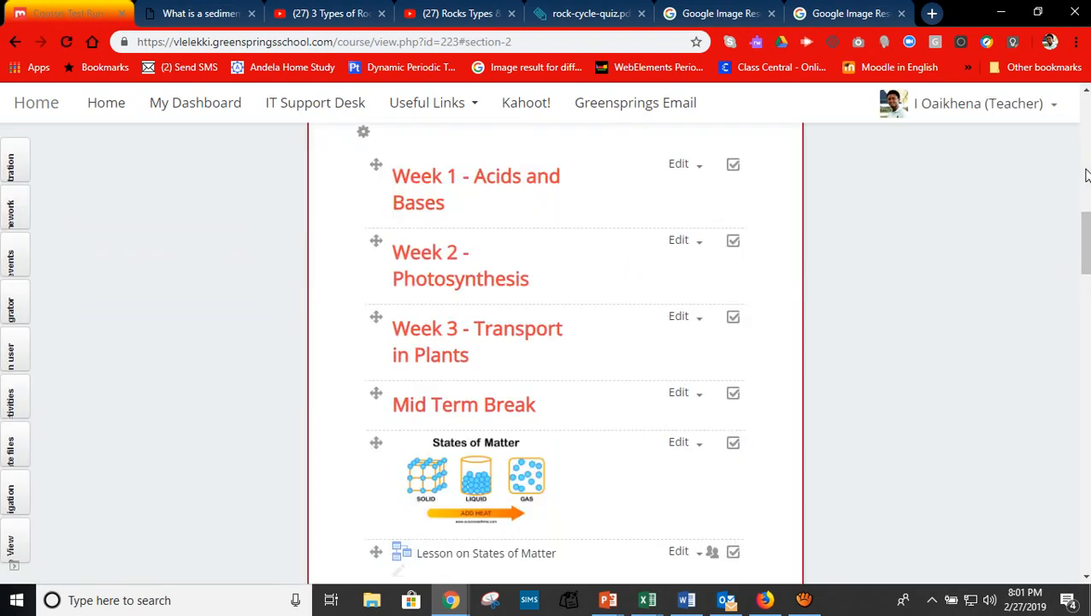
drag(1084, 220, 1084, 348)
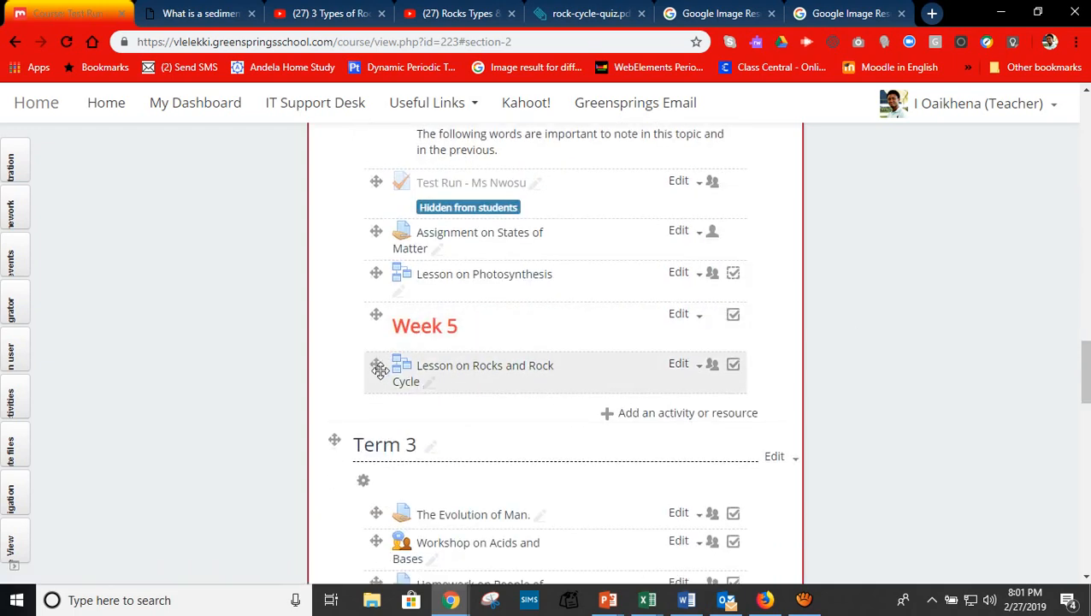
drag(377, 275, 598, 323)
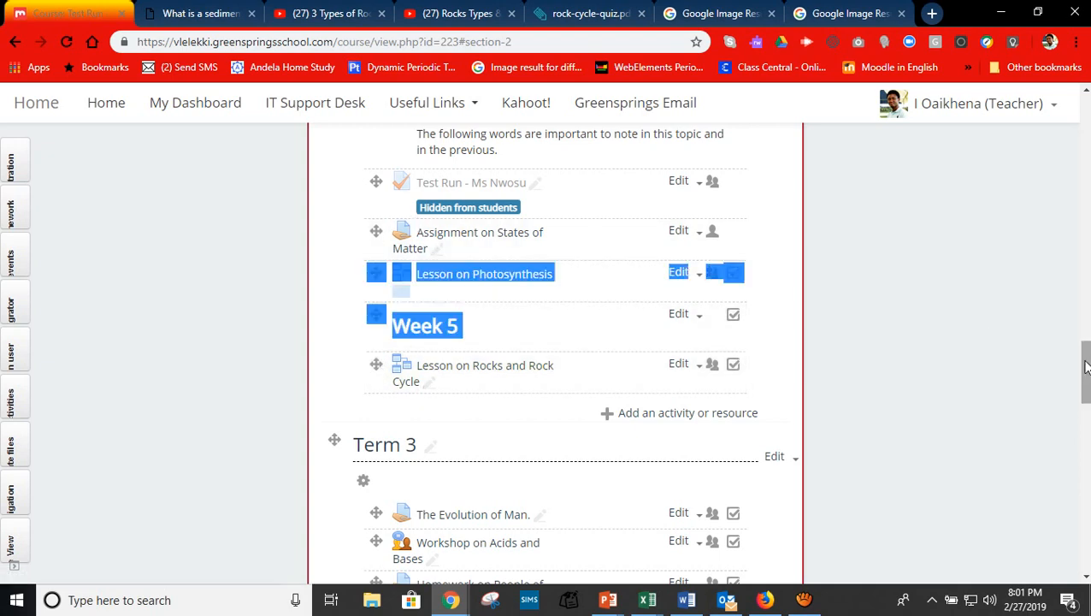
mouse_move(1085, 358)
mouse_down()
mouse_move(1075, 262)
mouse_move(1077, 371)
mouse_up()
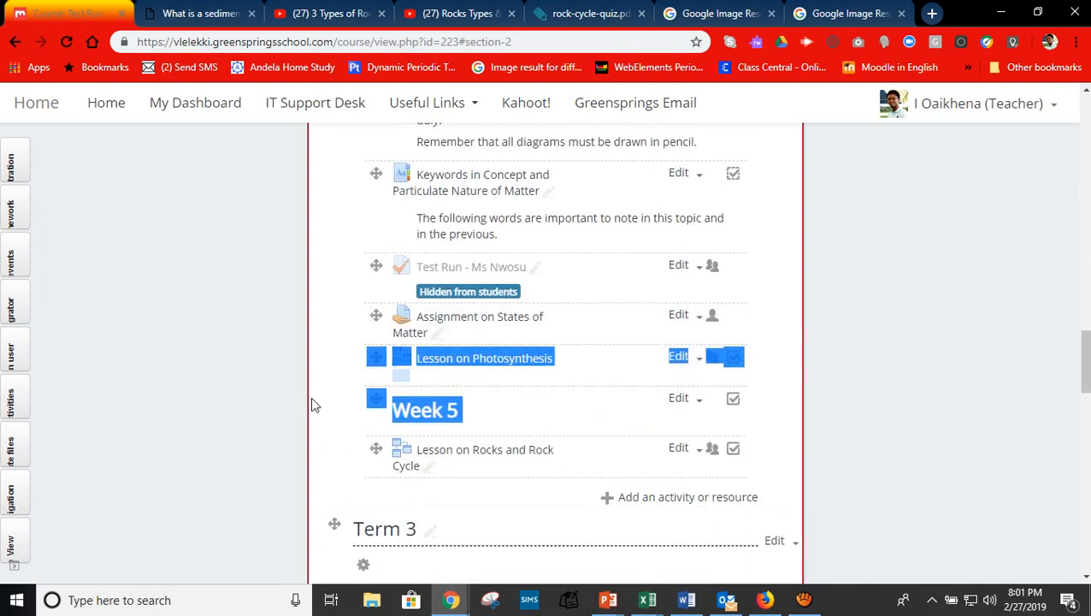
click(310, 396)
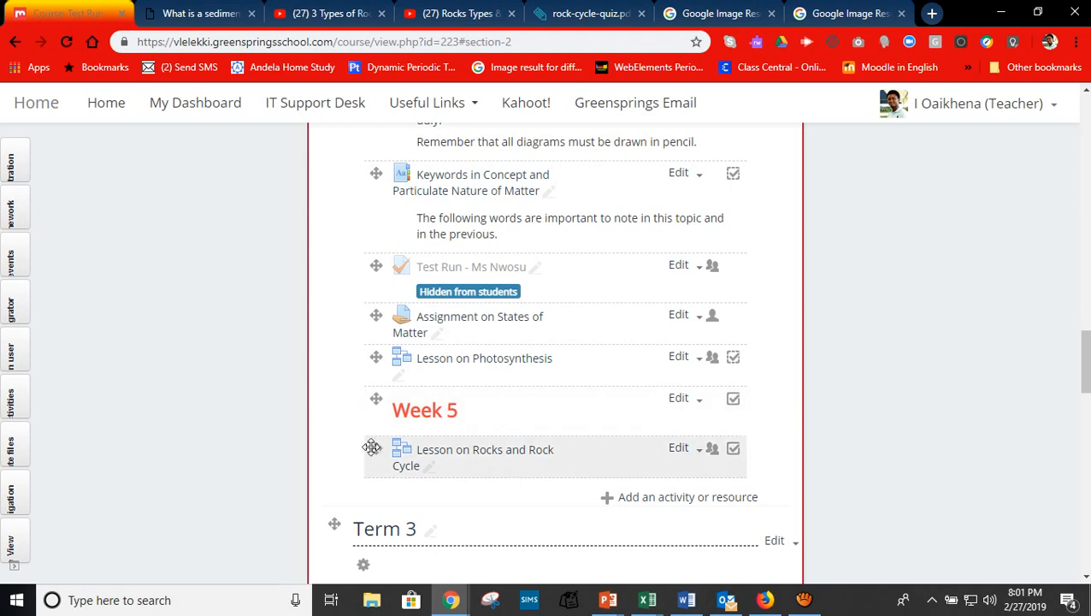
Move the Lesson on Rocks and Rock Cycle up the Term 2 section to directly after Mid Term Break.
drag(371, 447, 371, 285)
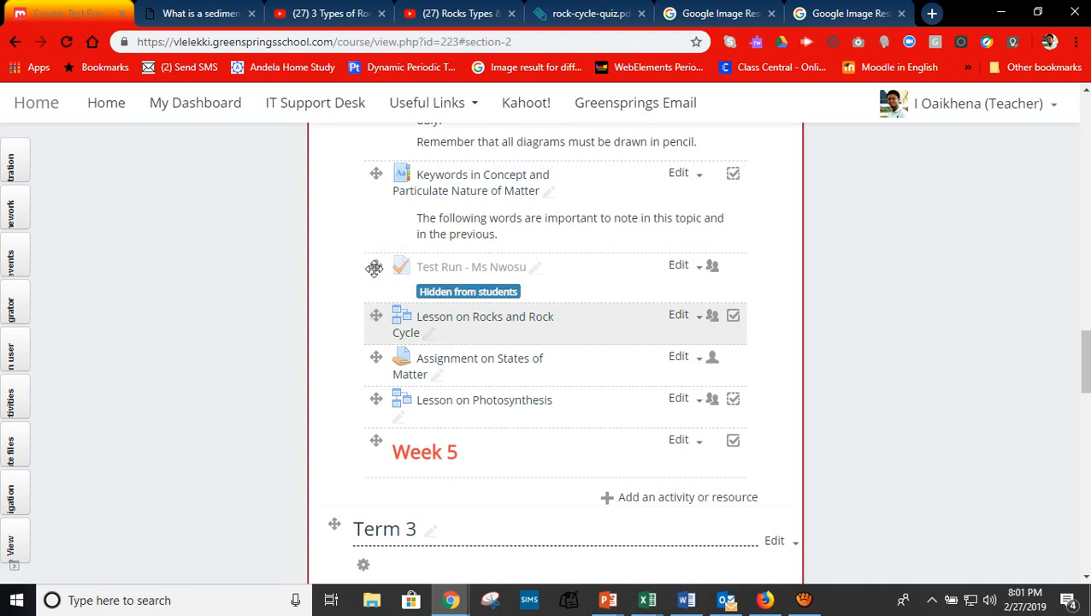
drag(374, 268, 372, 154)
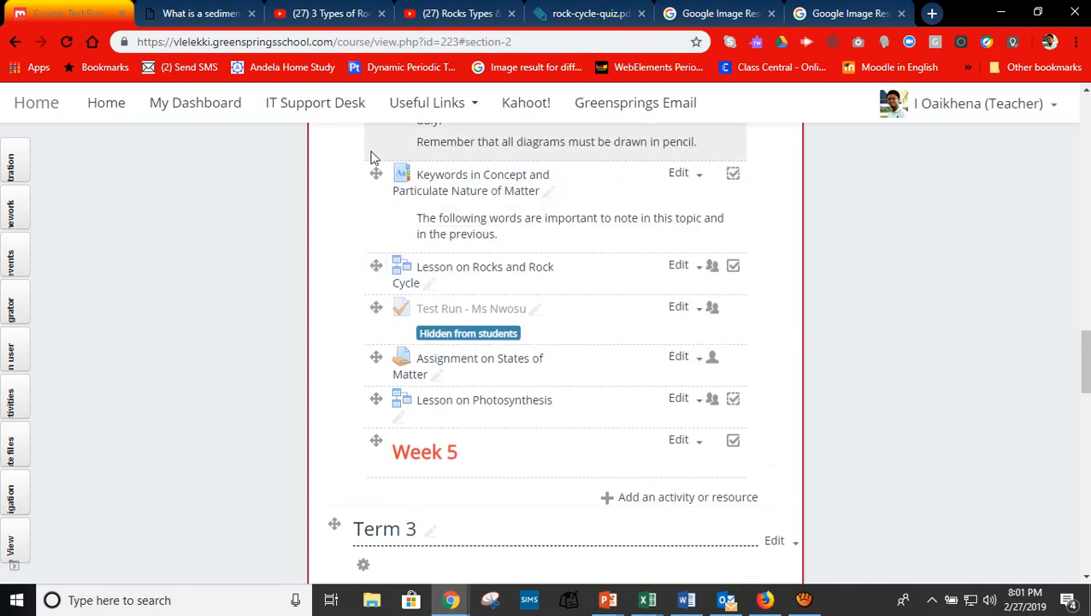
click(373, 268)
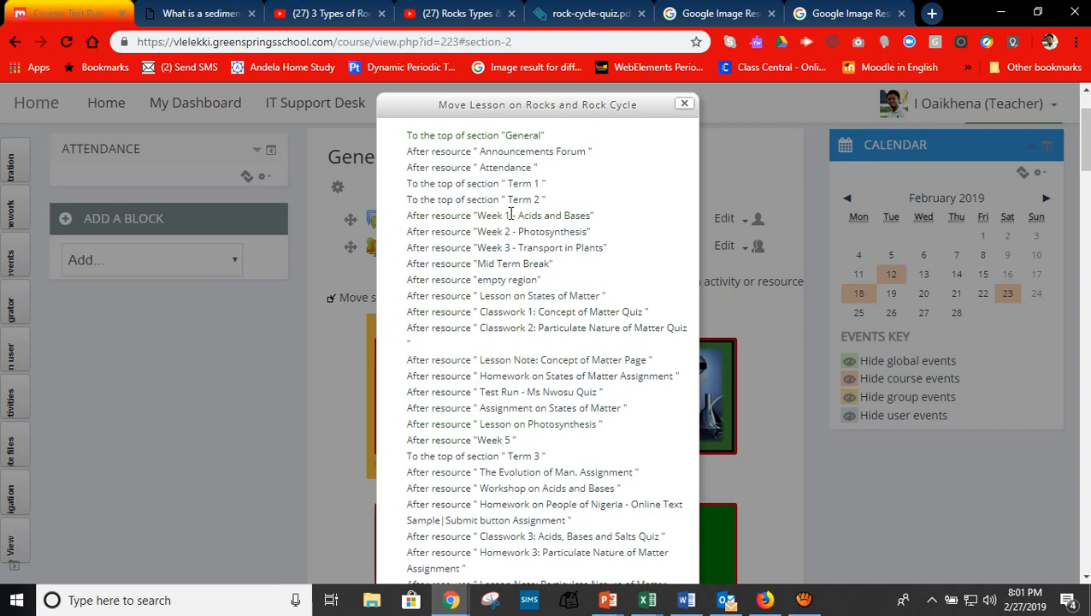
click(502, 264)
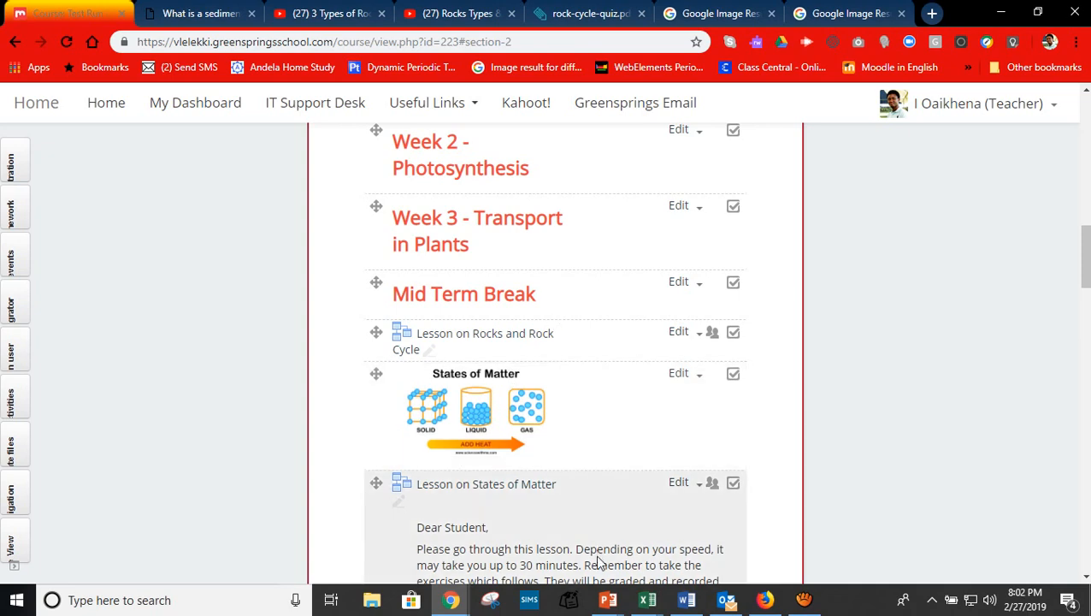
Switch to PowerPoint to view the Objectives slide of the lesson-creation presentation, and return to the Test Run Course page in Chrome.
mouse_move(606, 595)
click(529, 573)
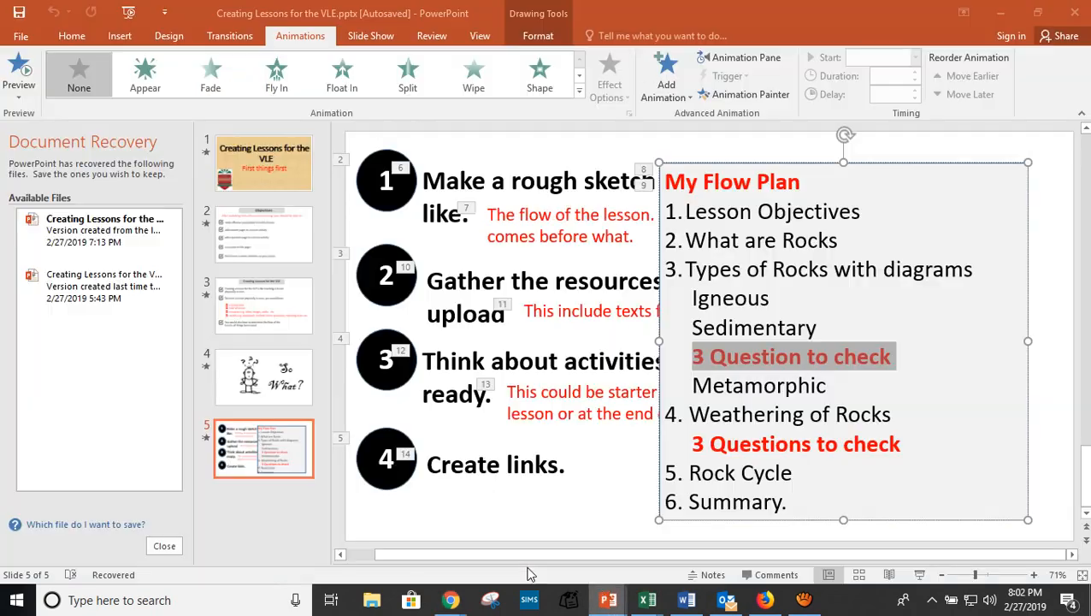
click(266, 240)
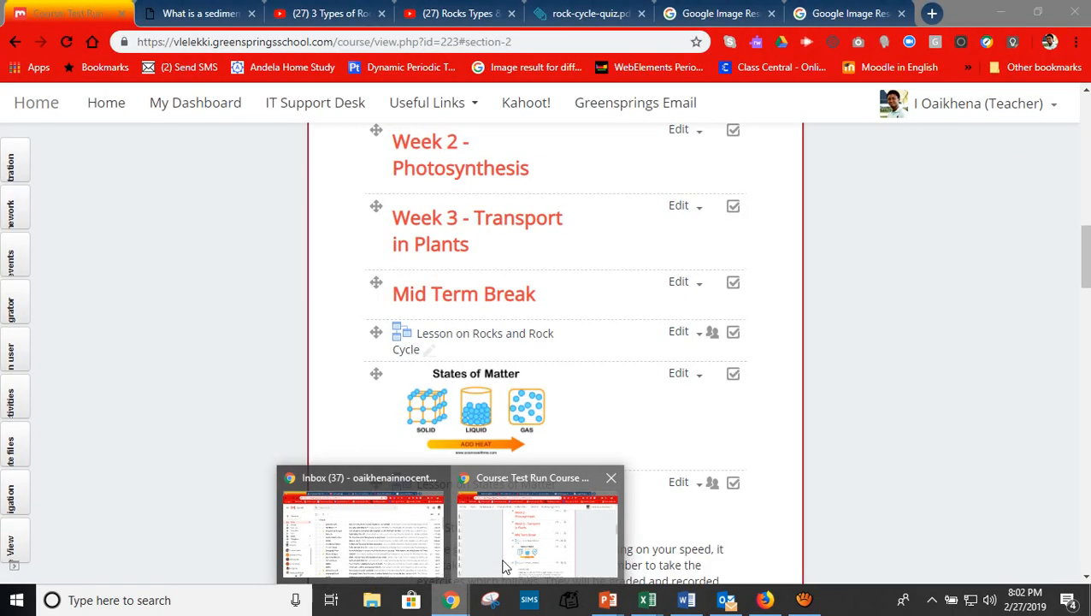
click(504, 565)
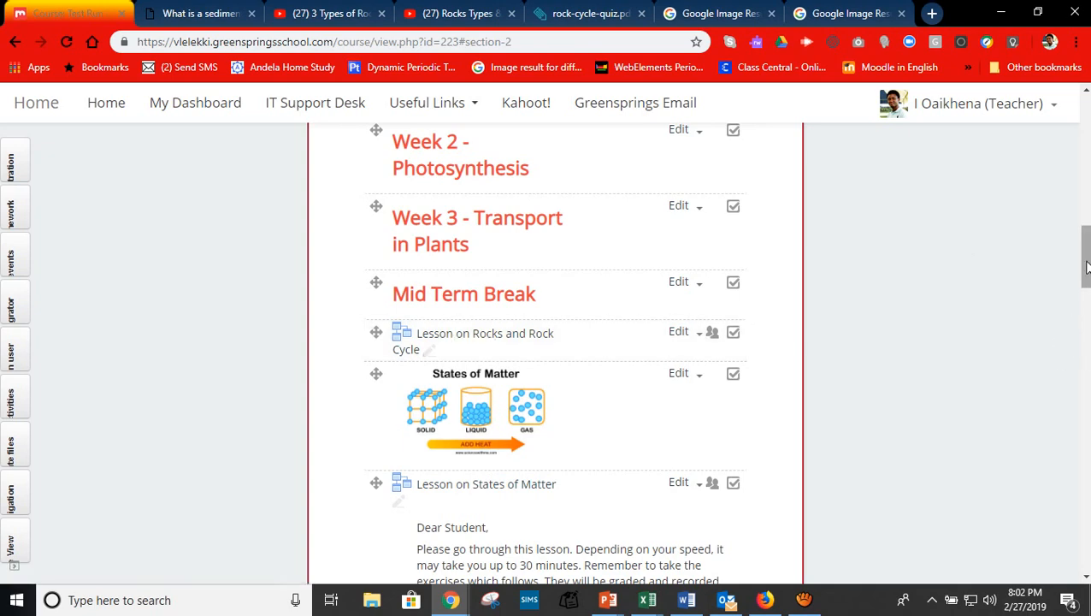
Open the Classwork 1: Concept of Matter quiz from the Term 2 section and bring up its settings for editing.
drag(1086, 273, 1086, 320)
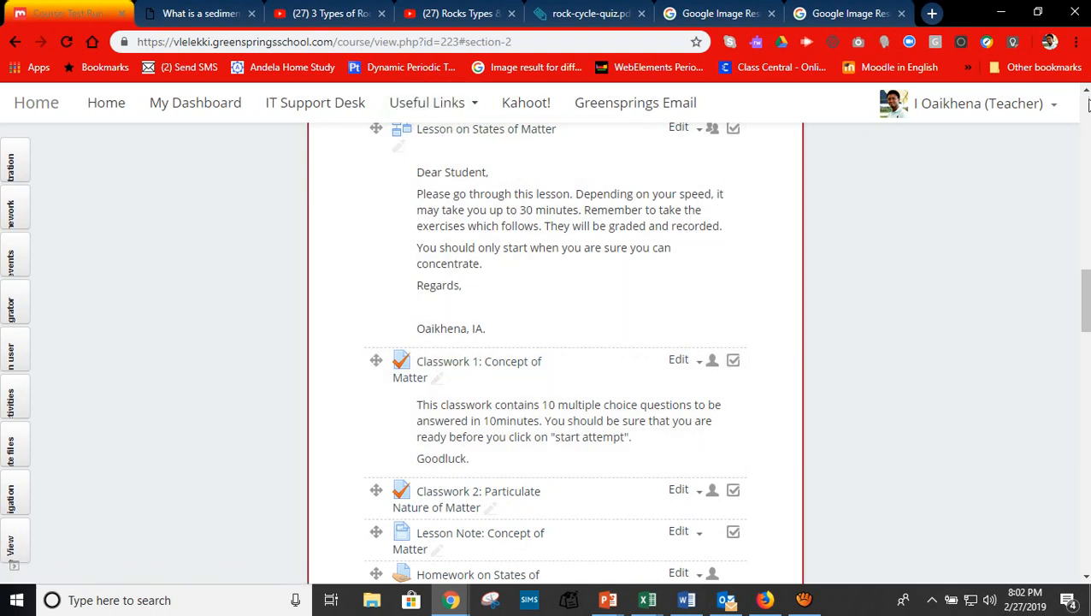
drag(1086, 92, 1086, 92)
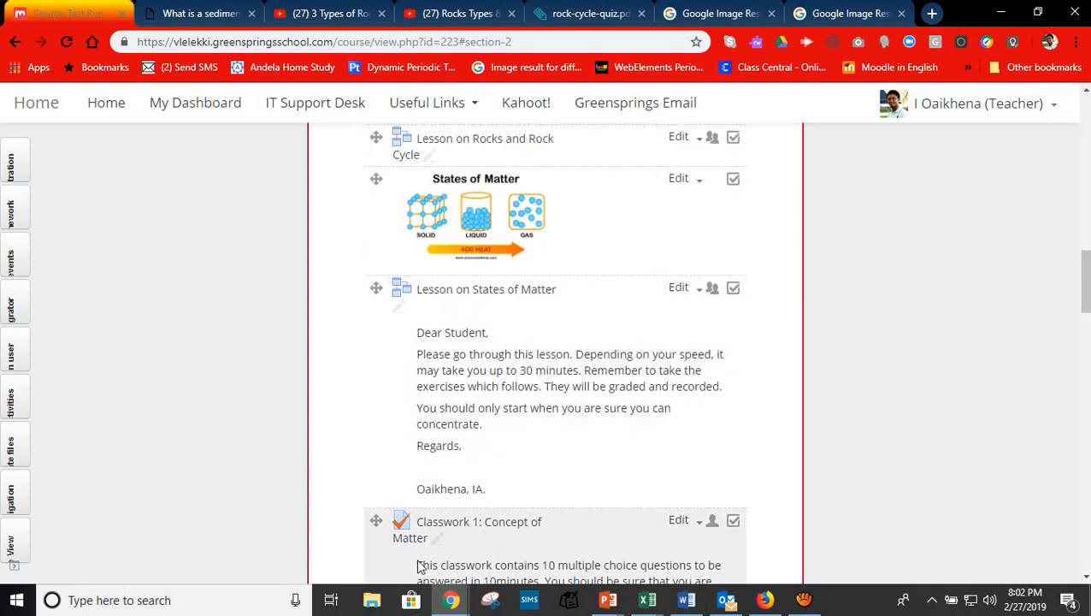
click(429, 534)
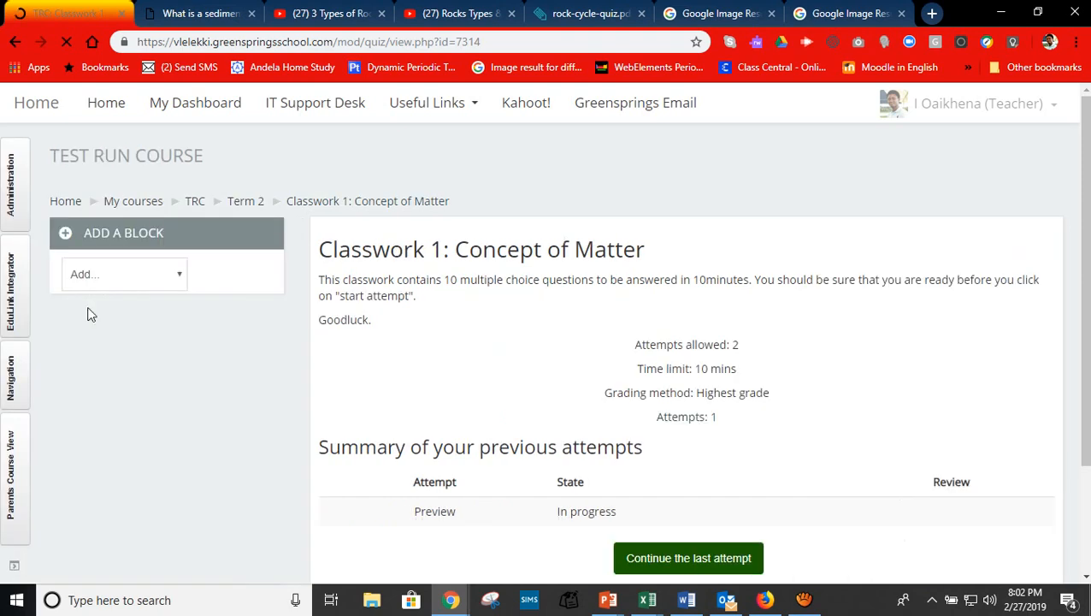
click(20, 186)
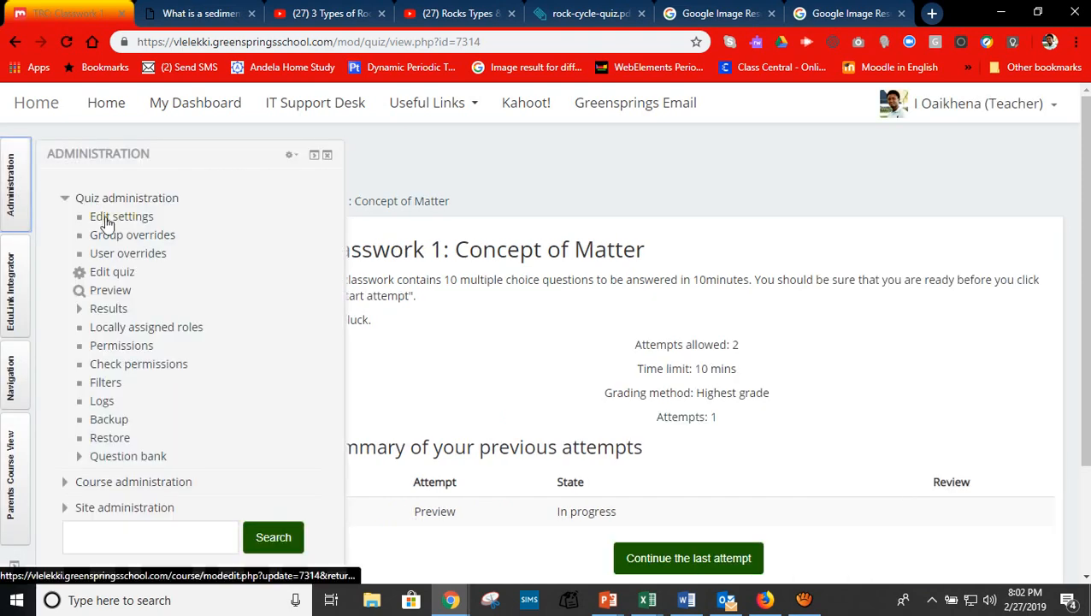
click(106, 223)
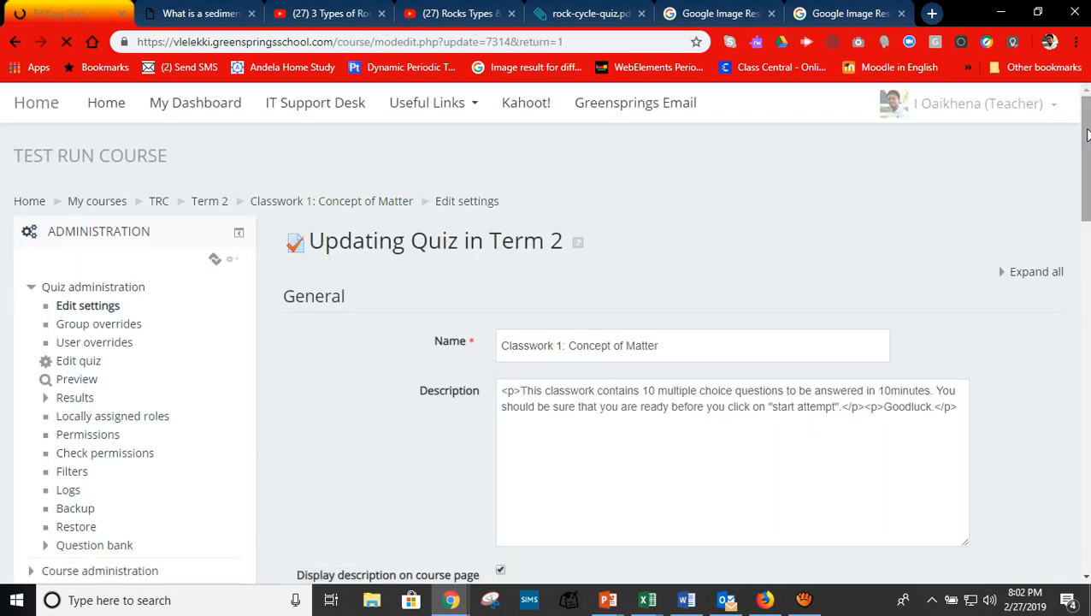
Add an activity completion restriction requiring Lesson on Rocks and Rock Cycle to be marked complete, and review the other completion status options.
drag(1086, 135, 1086, 352)
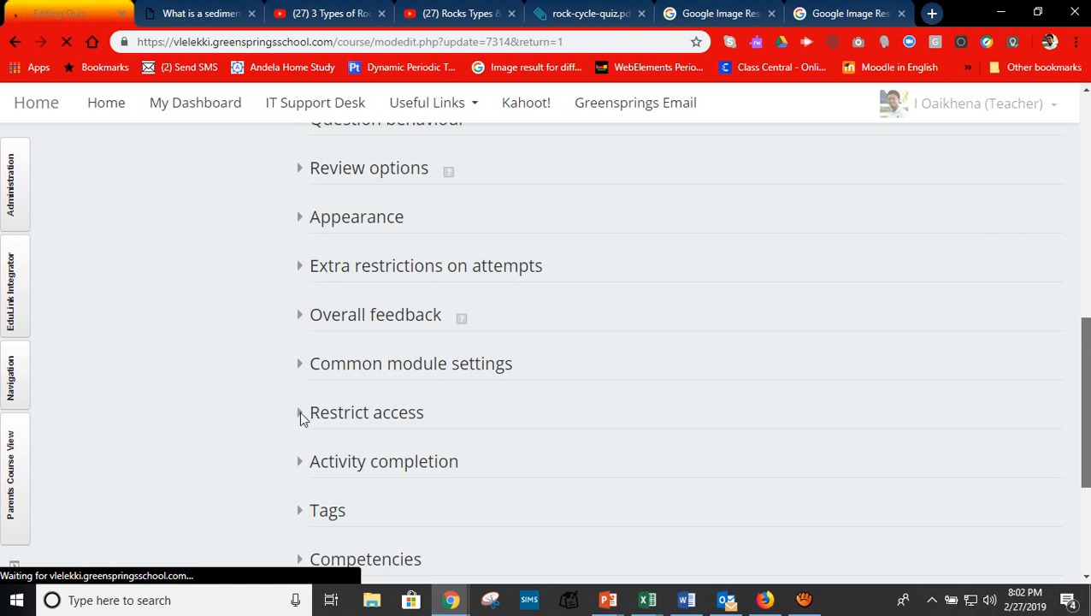
click(298, 412)
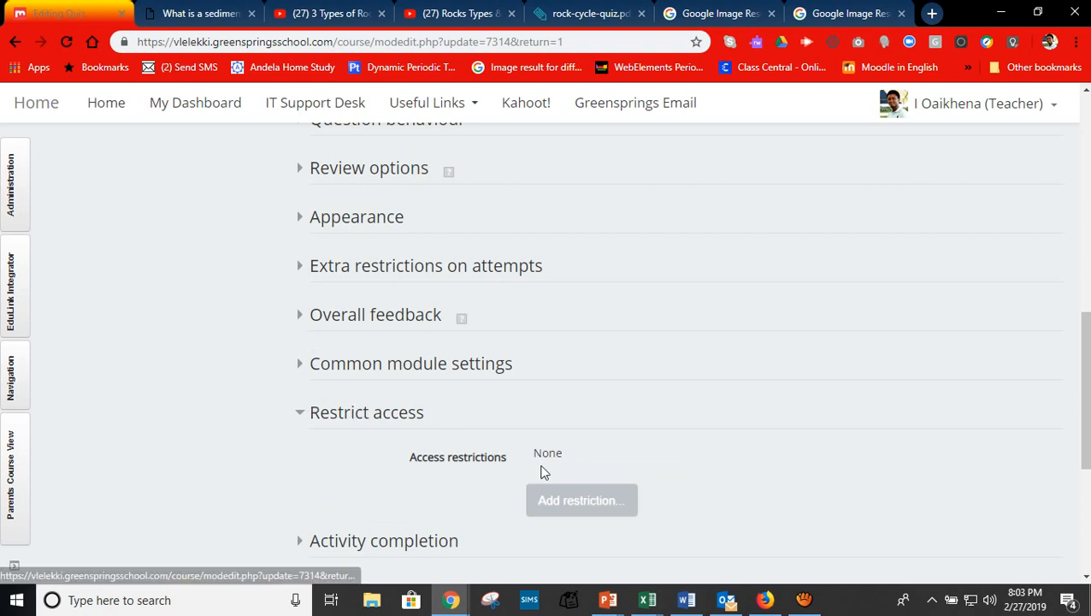
click(556, 504)
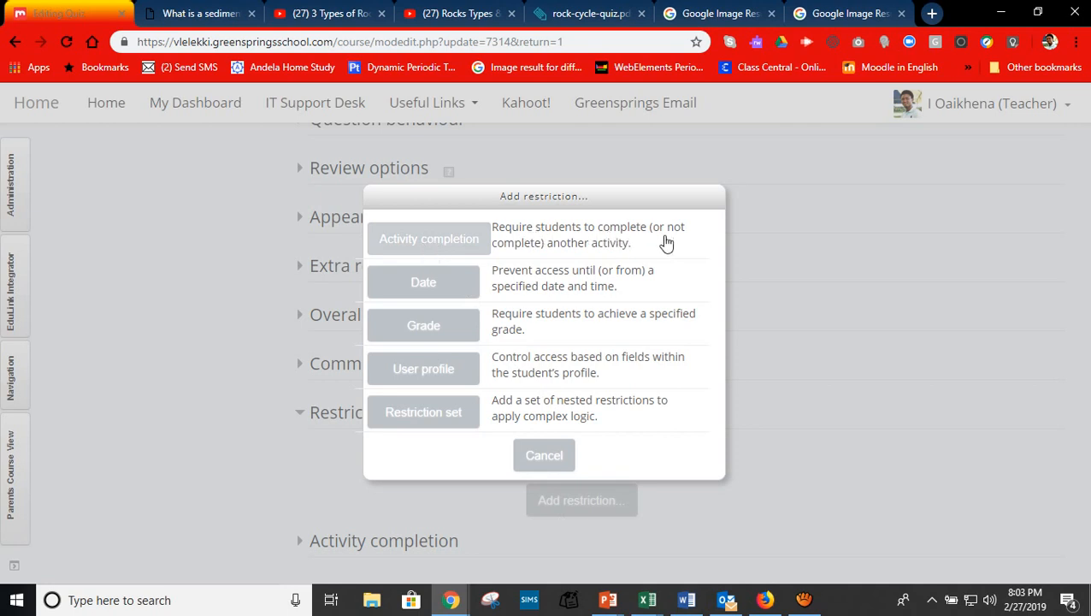
click(469, 244)
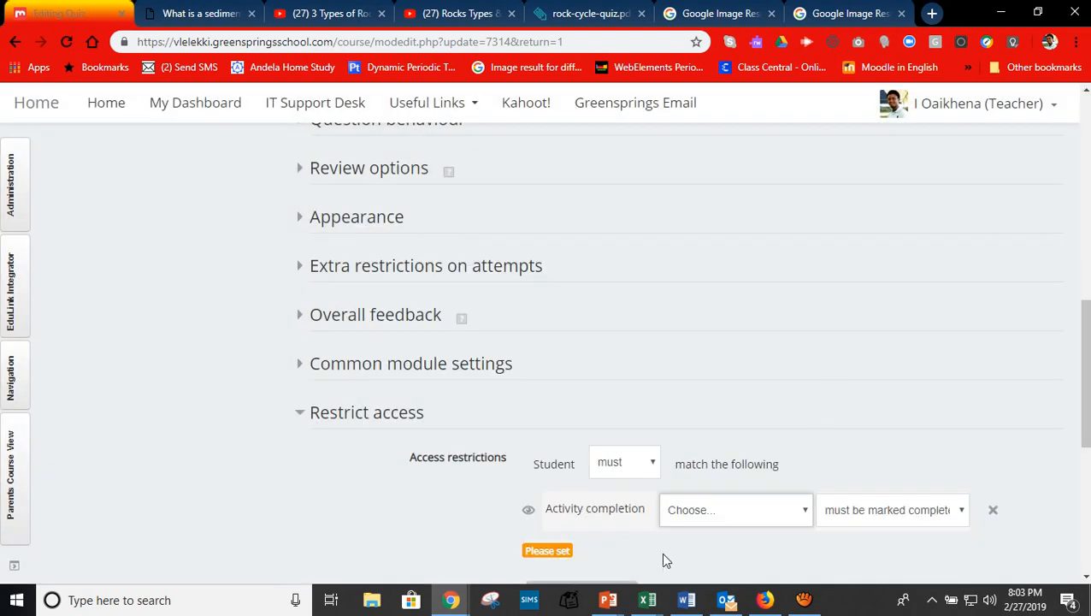
click(802, 516)
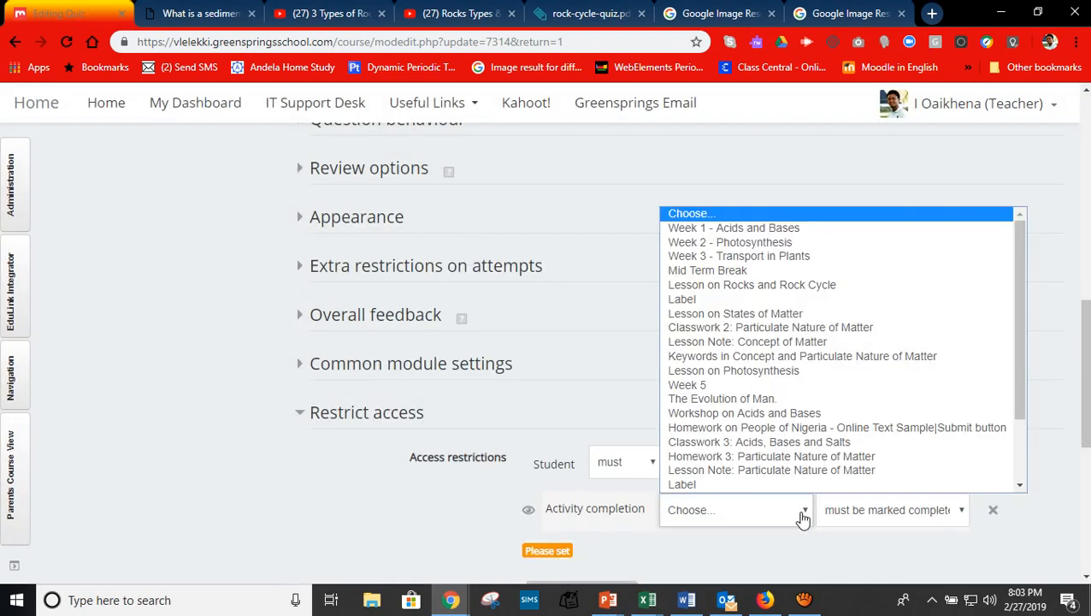
click(739, 287)
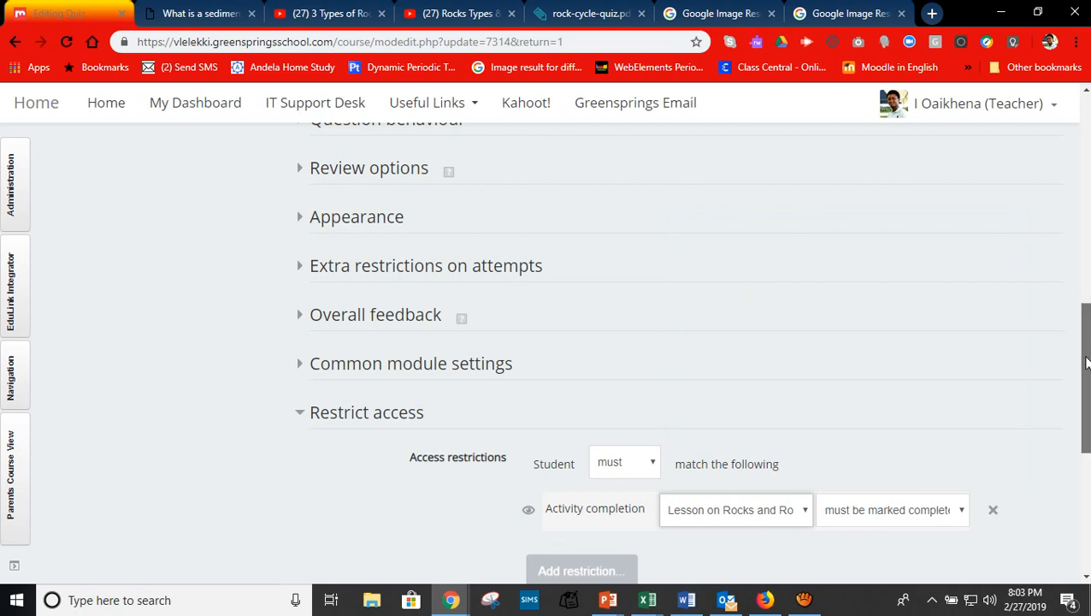
drag(1086, 359, 1086, 406)
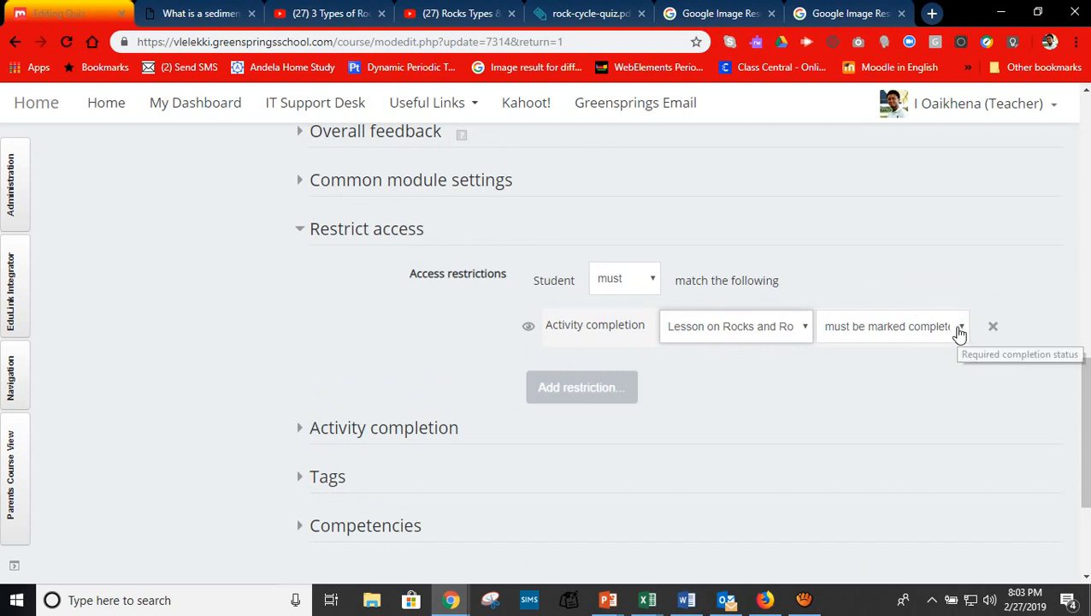
click(960, 329)
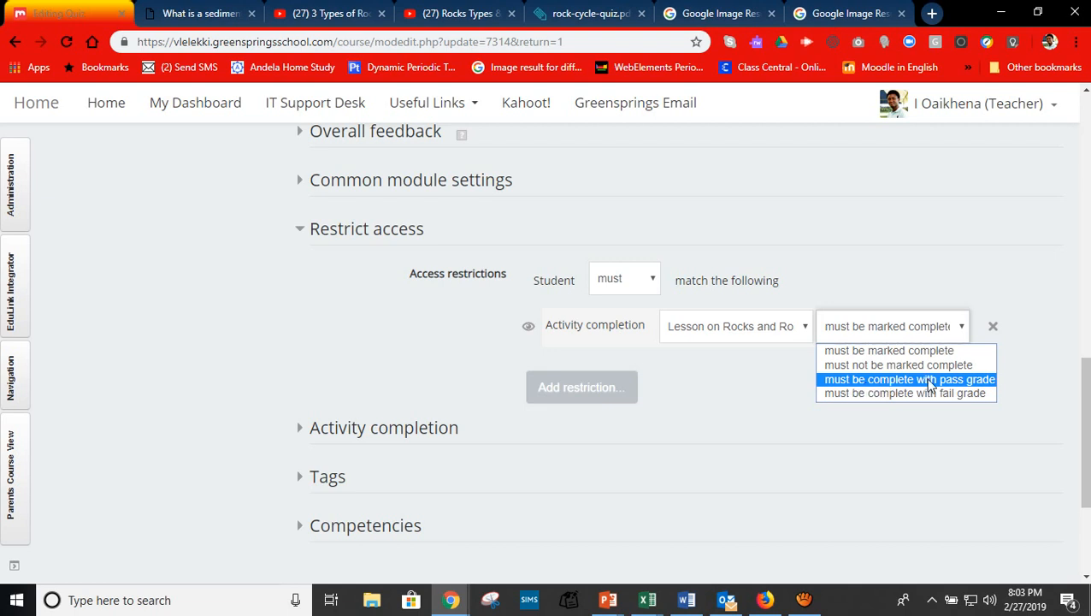
click(781, 373)
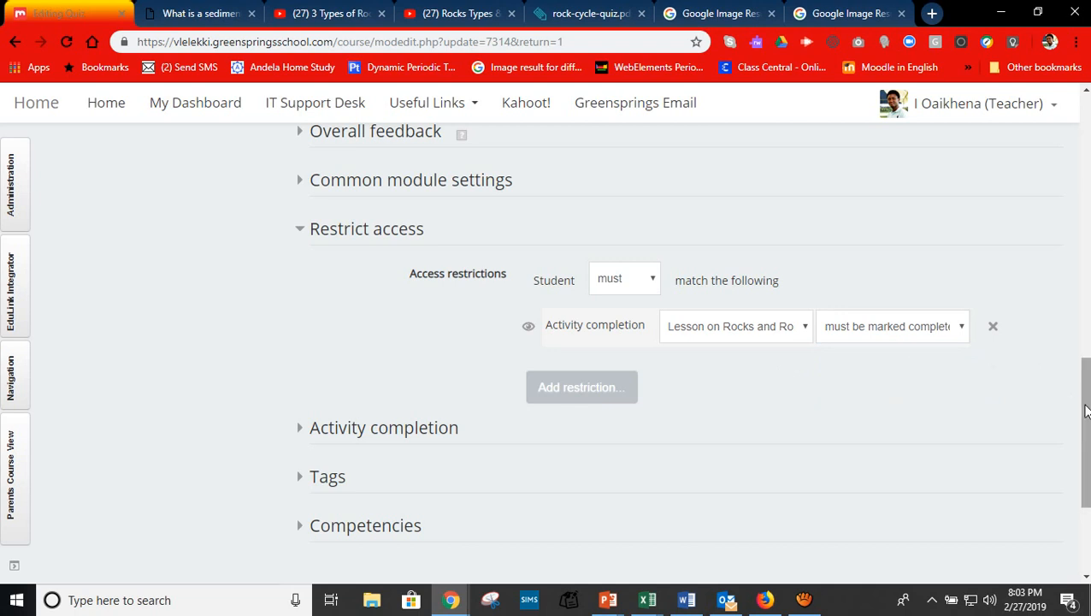
drag(1086, 411, 1090, 439)
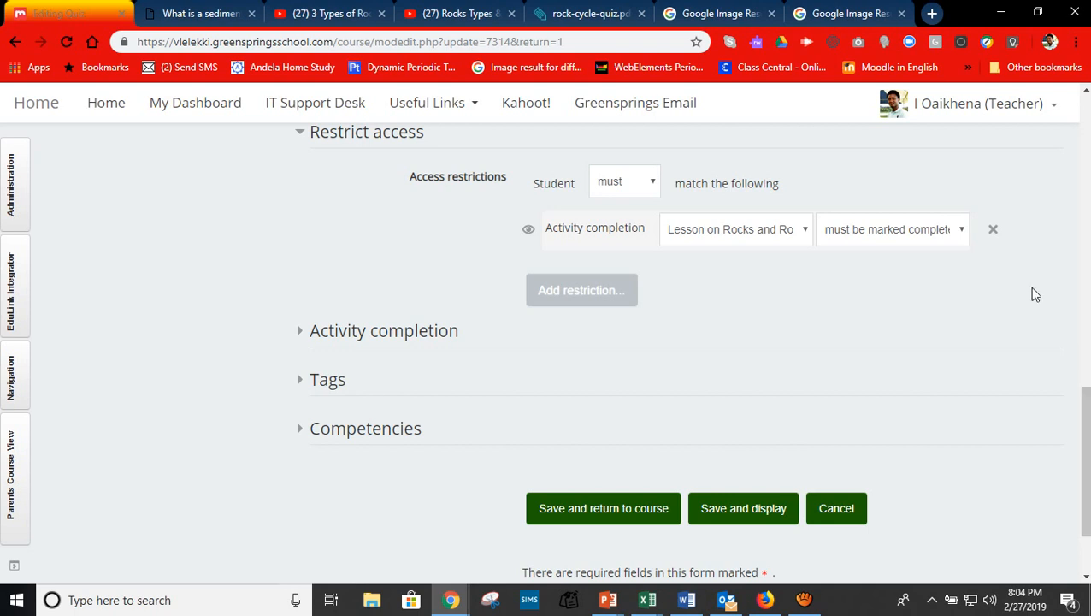
Remove the activity completion restriction from the Classwork 1 quiz, and save and display the quiz.
click(994, 230)
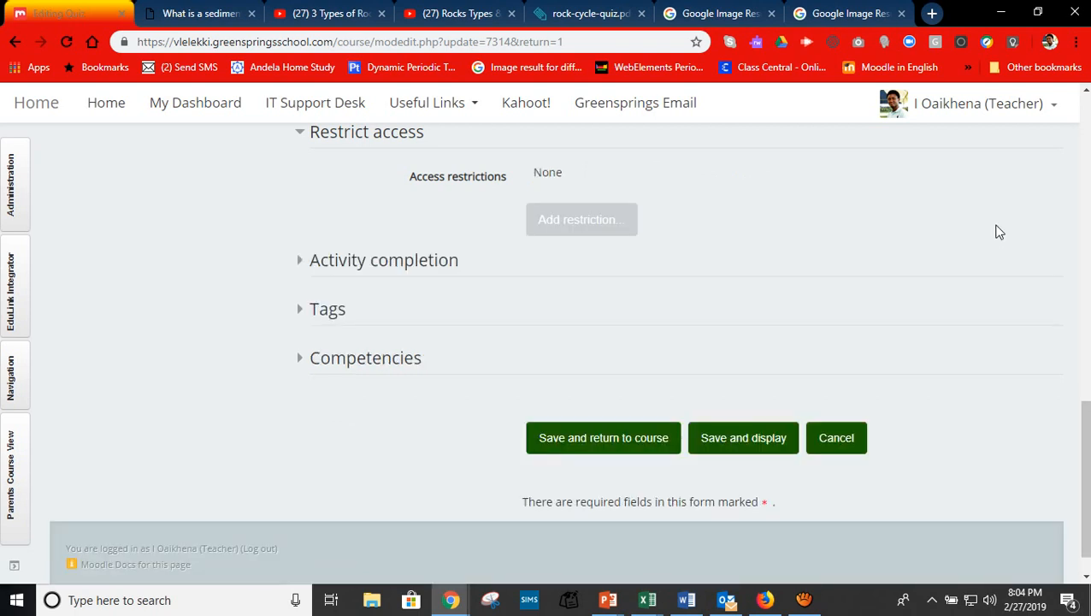
click(753, 438)
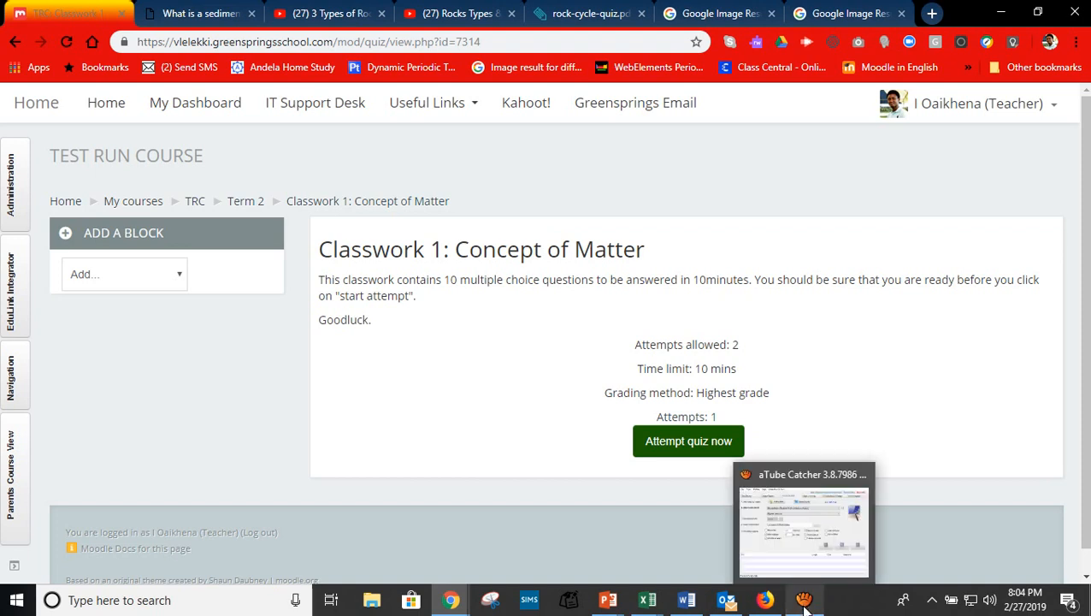
mouse_move(811, 605)
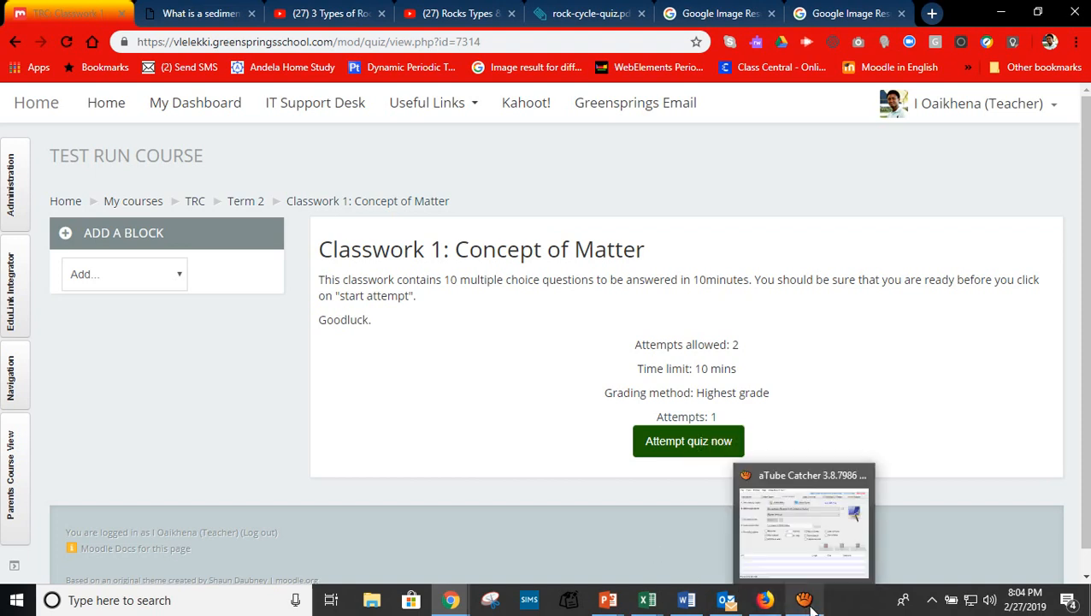